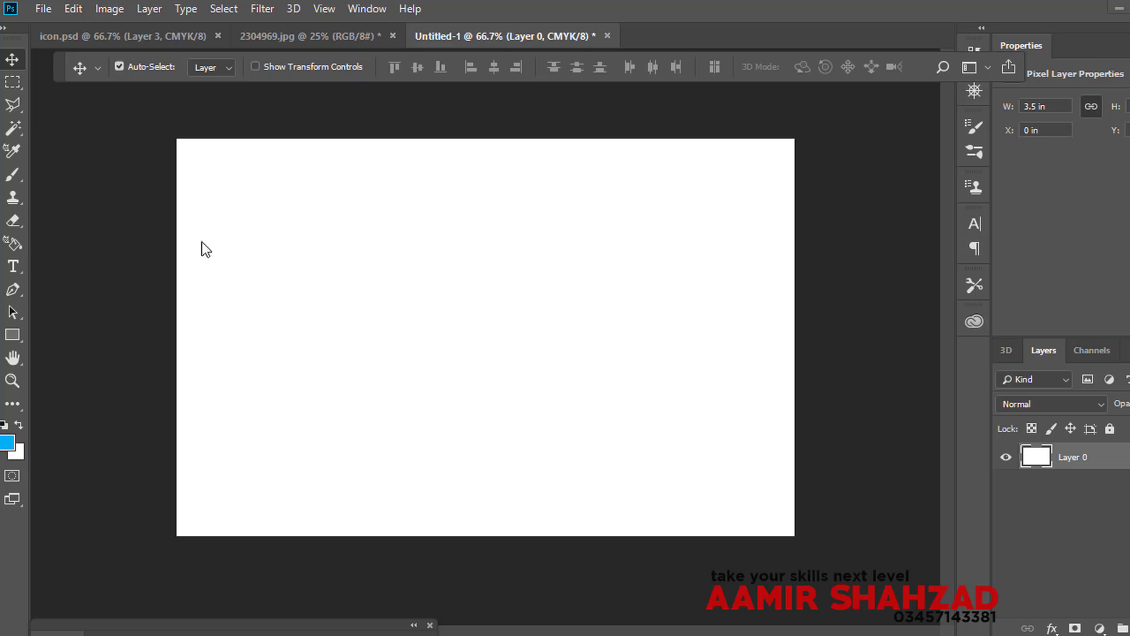
- Sample the reference card's red from 2304969.jpg with the Eyedropper, then return to Untitled-1
left_click(256, 34)
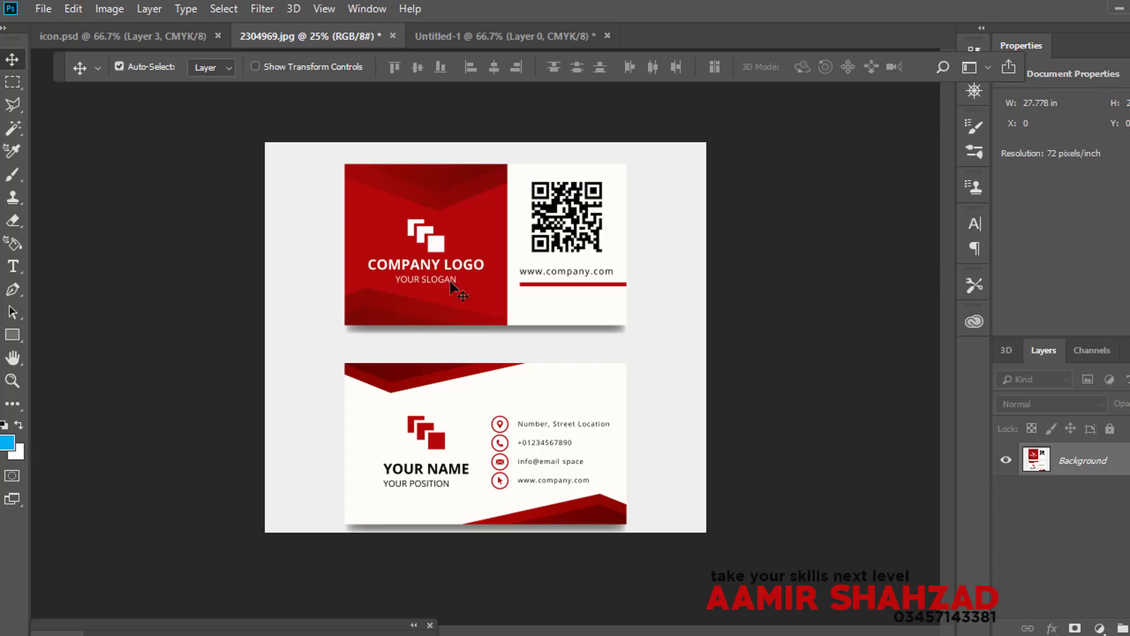
left_click(575, 39)
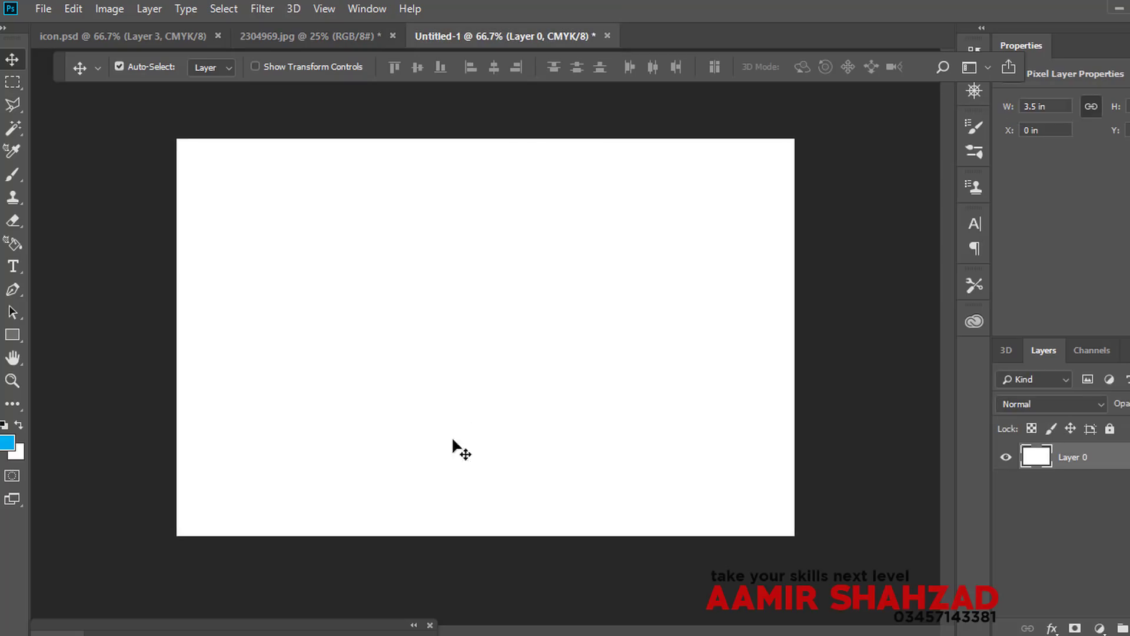
left_click(348, 36)
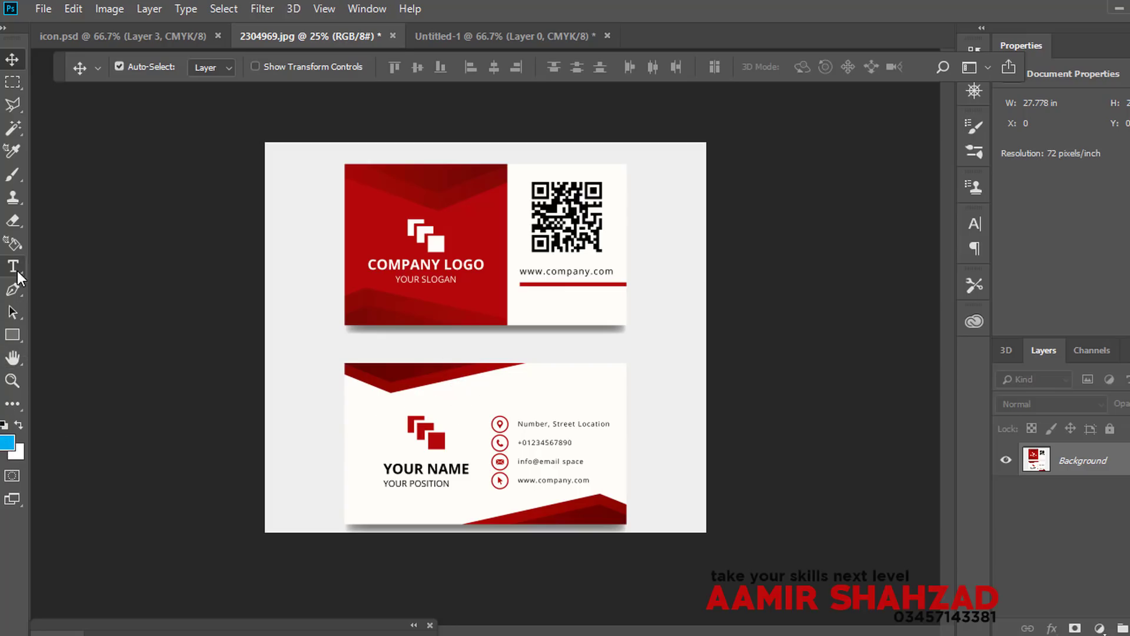
left_click(14, 403)
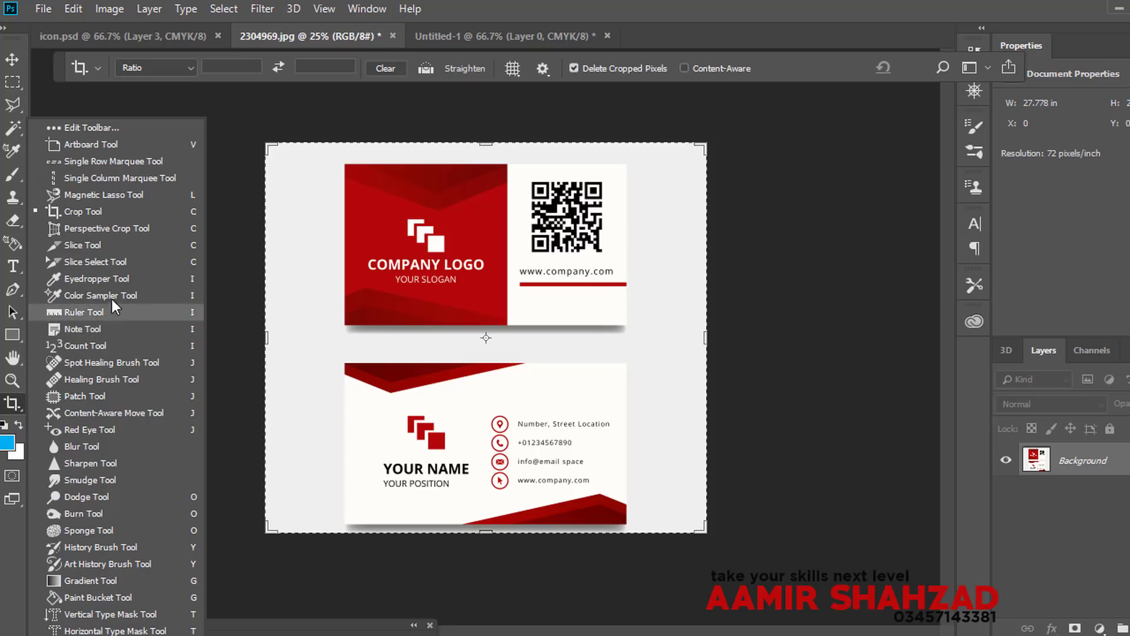
left_click(119, 279)
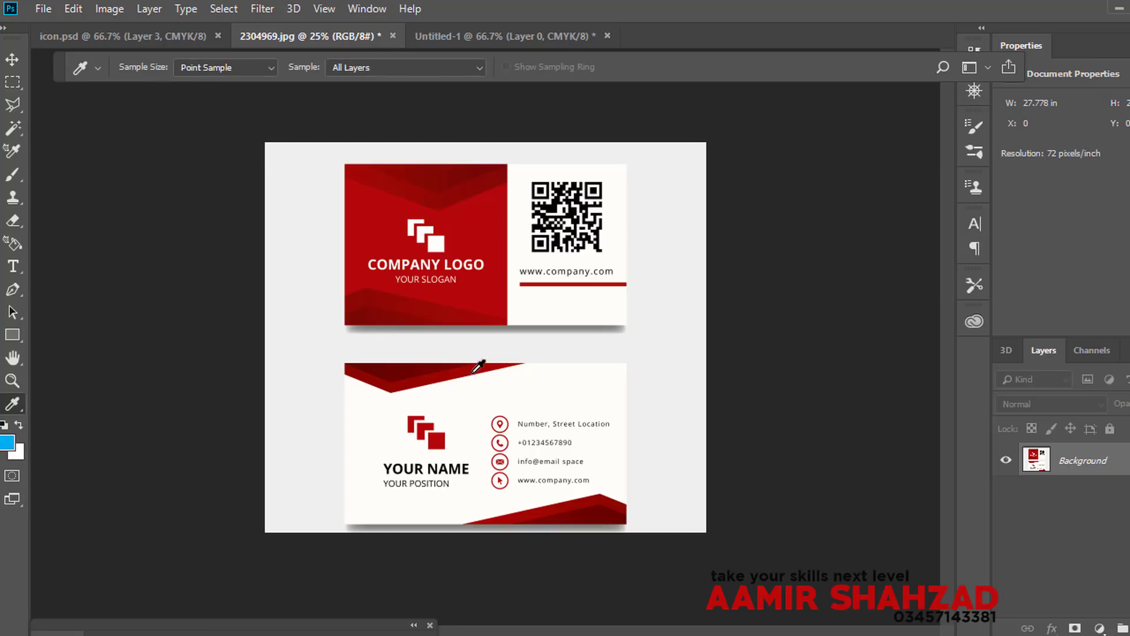
left_click(513, 35)
- Draw a 432 × 348 px dark red rectangle at the card's top-left and start Free Transform Path
left_click(11, 337)
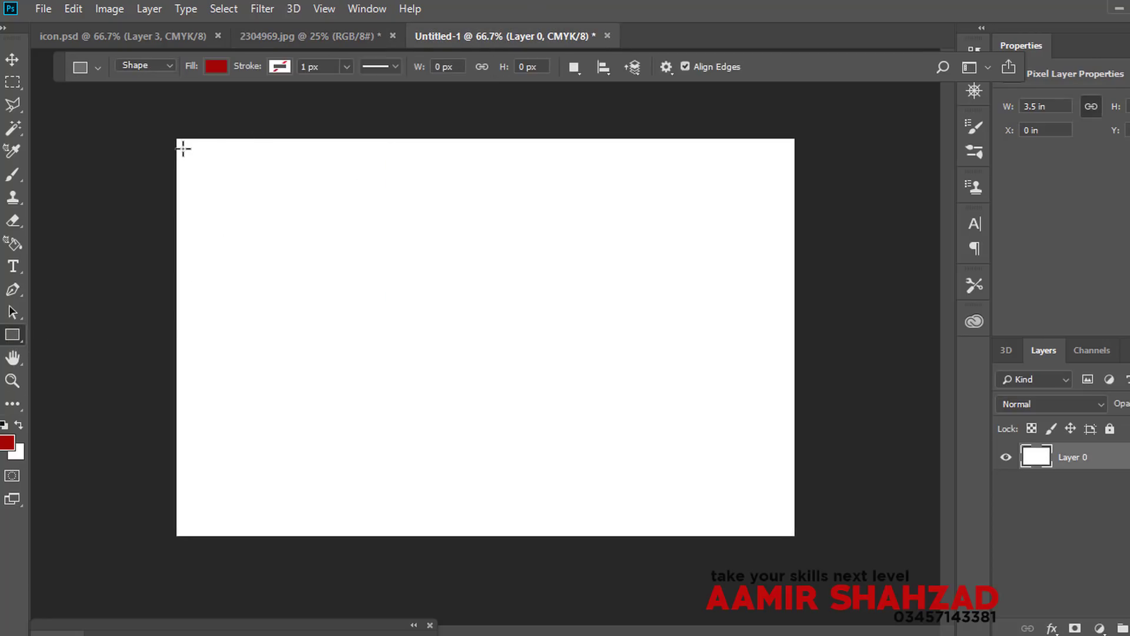
left_click_drag(175, 137, 428, 341)
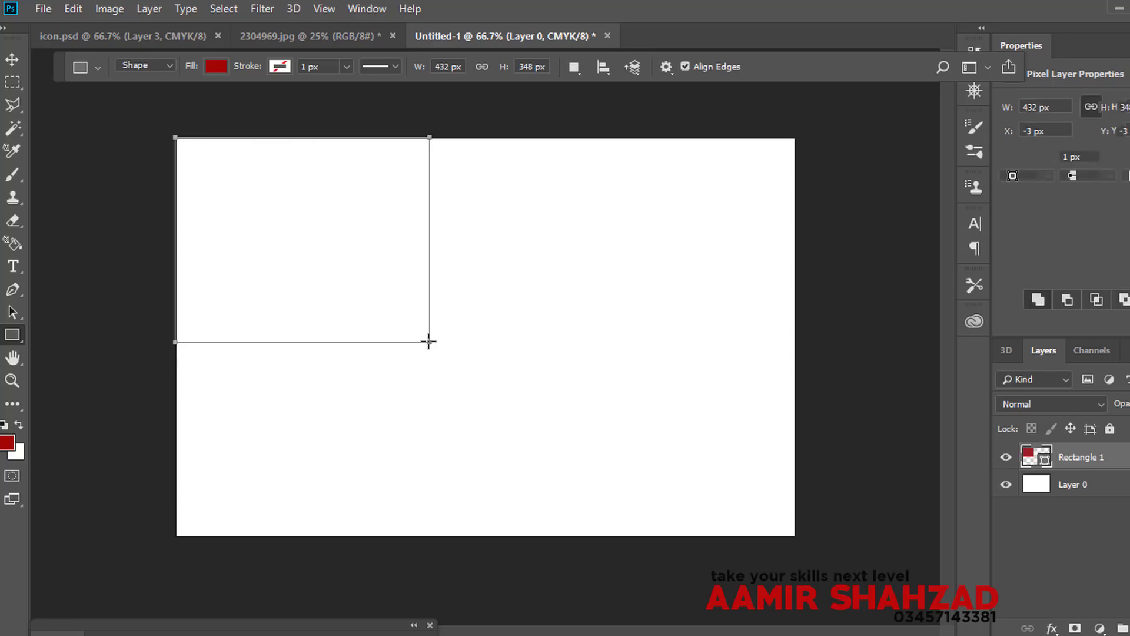
left_click(72, 11)
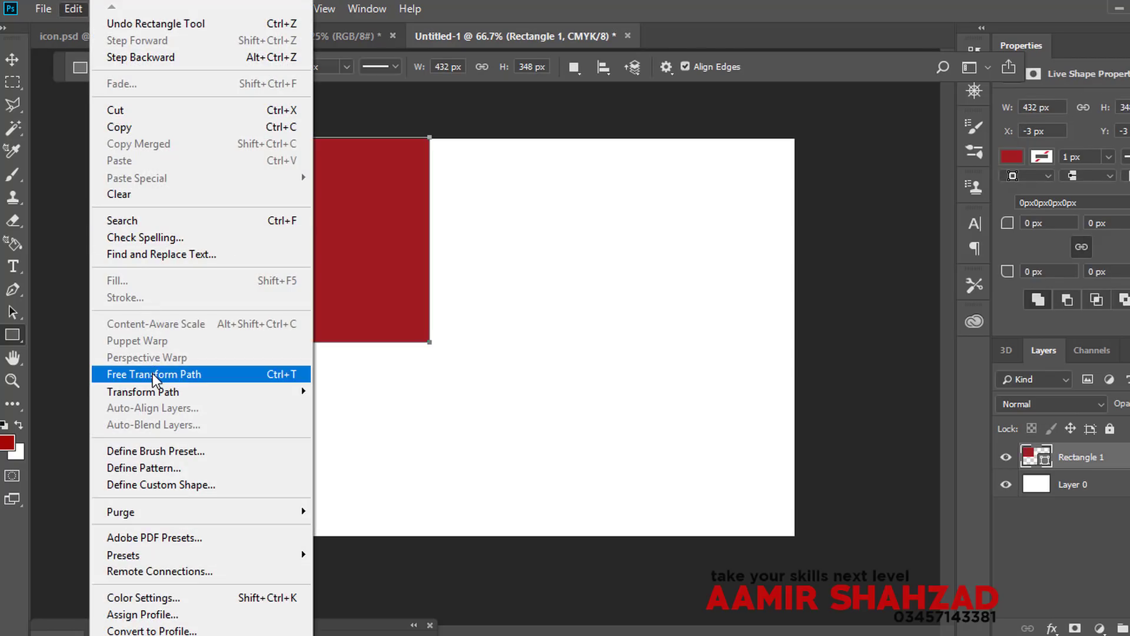
left_click(153, 373)
left_click_drag(355, 236, 373, 237)
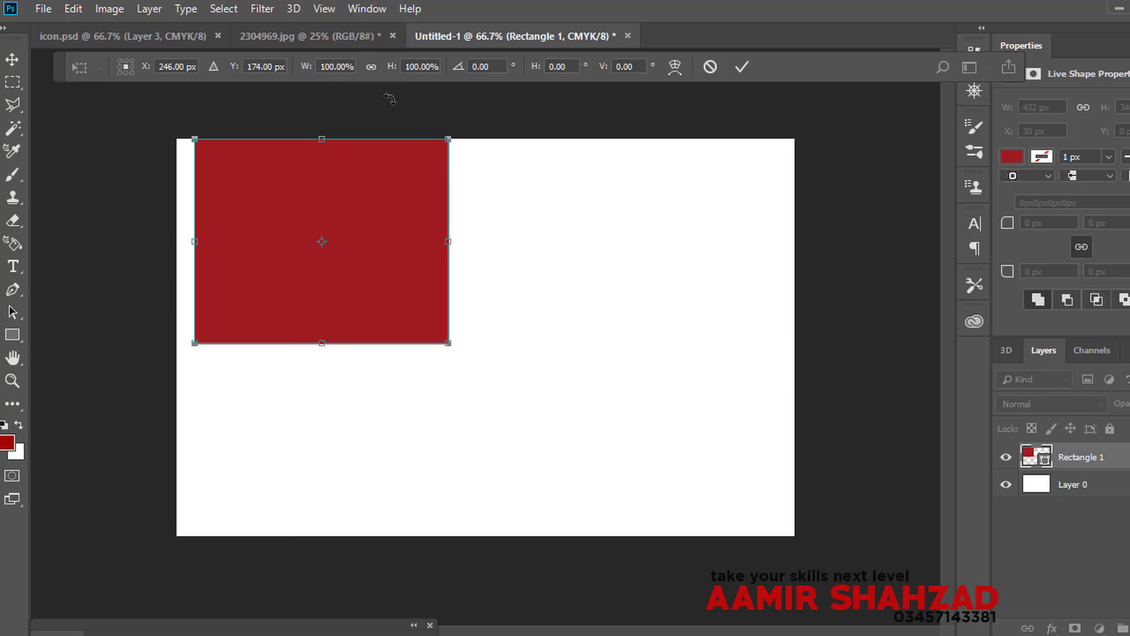
- Rotate the rectangle about 42°, move it up, and distort its corners into a wedge
mouse_move(389, 98)
left_mouse_down()
mouse_move(442, 221)
mouse_move(447, 176)
left_mouse_up()
mouse_move(383, 287)
left_mouse_down()
mouse_move(342, 247)
mouse_move(364, 167)
mouse_move(352, 185)
left_mouse_up()
right_click(377, 172)
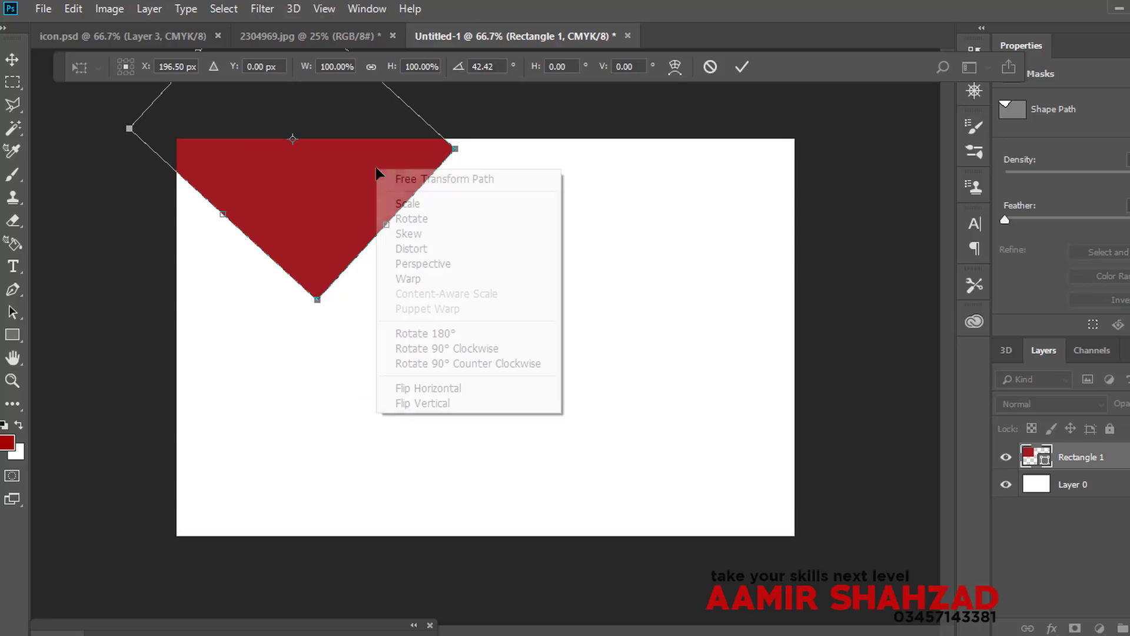
left_click(431, 252)
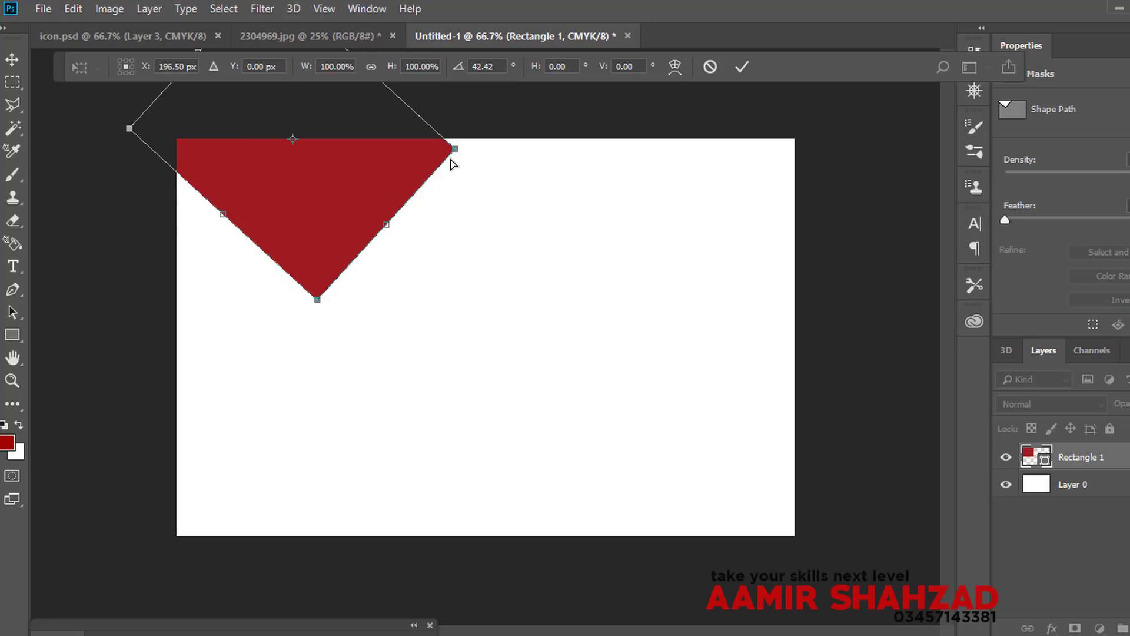
mouse_move(455, 153)
left_mouse_down()
mouse_move(521, 151)
mouse_move(523, 139)
left_mouse_up()
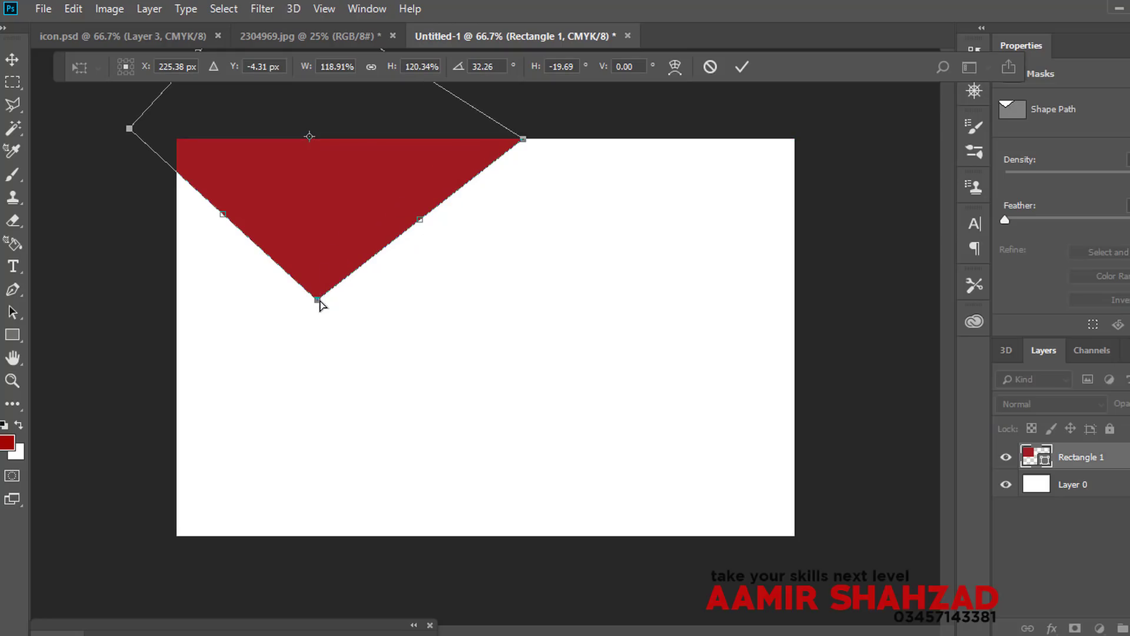
left_click_drag(319, 301, 310, 251)
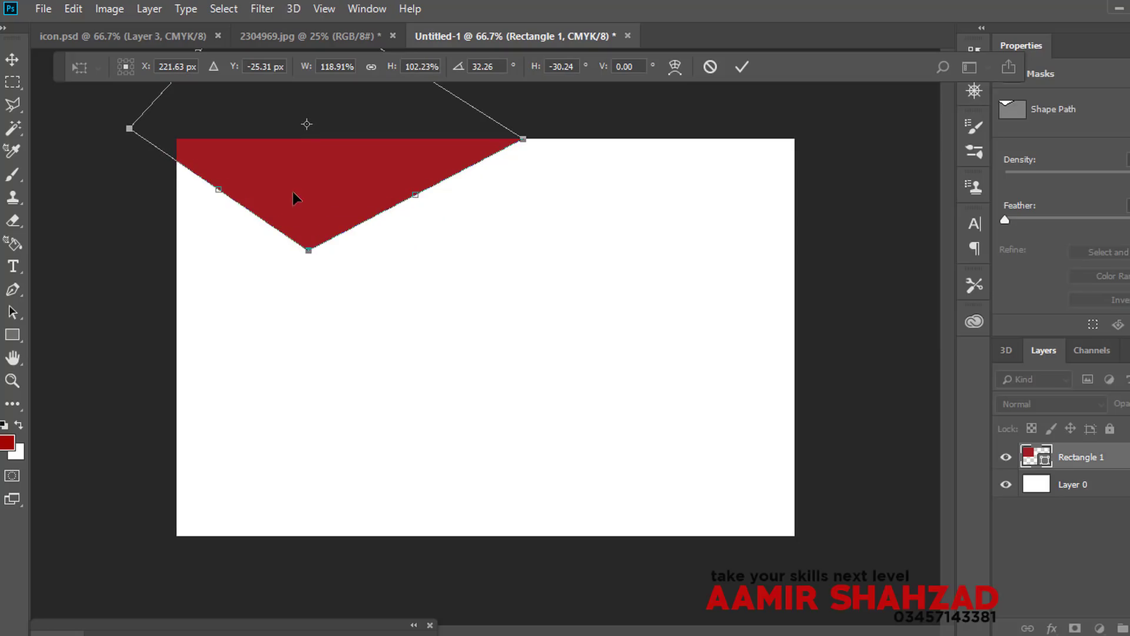
- Fine-tune the wedge's position and bottom point, then apply it as a regular path
left_click_drag(292, 189, 294, 172)
left_click_drag(363, 179, 347, 187)
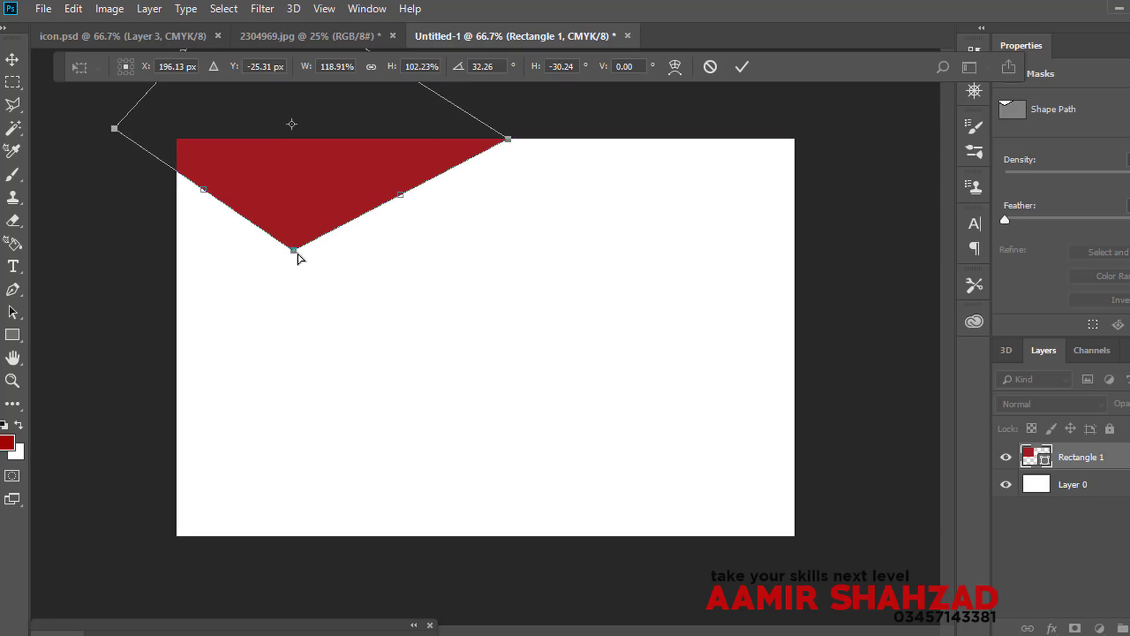
left_click_drag(295, 253, 283, 272)
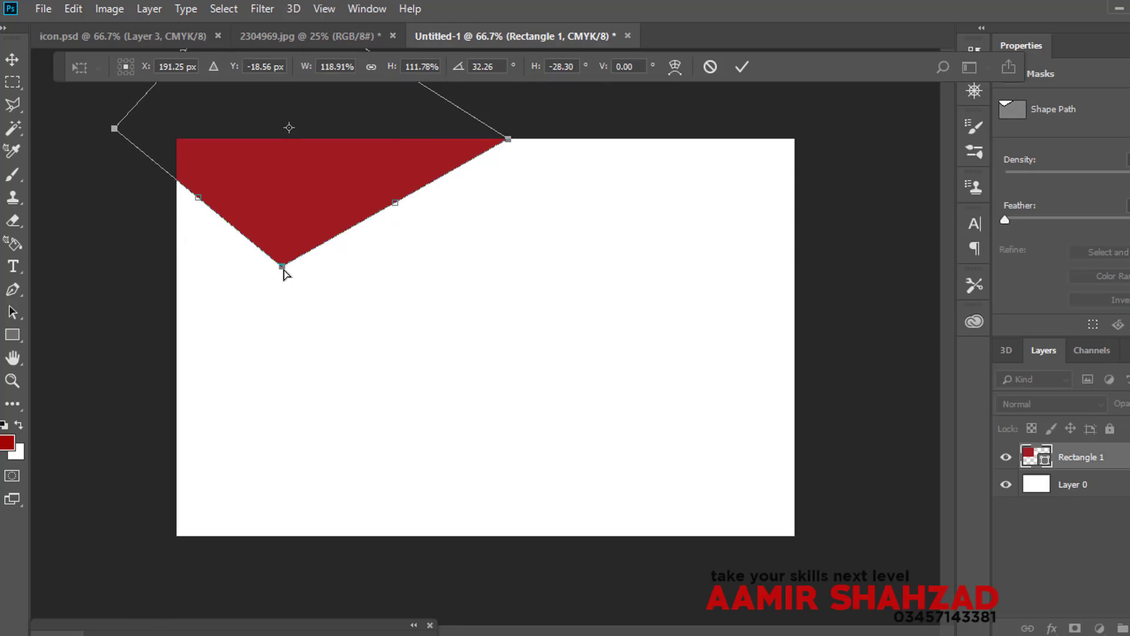
key("u")
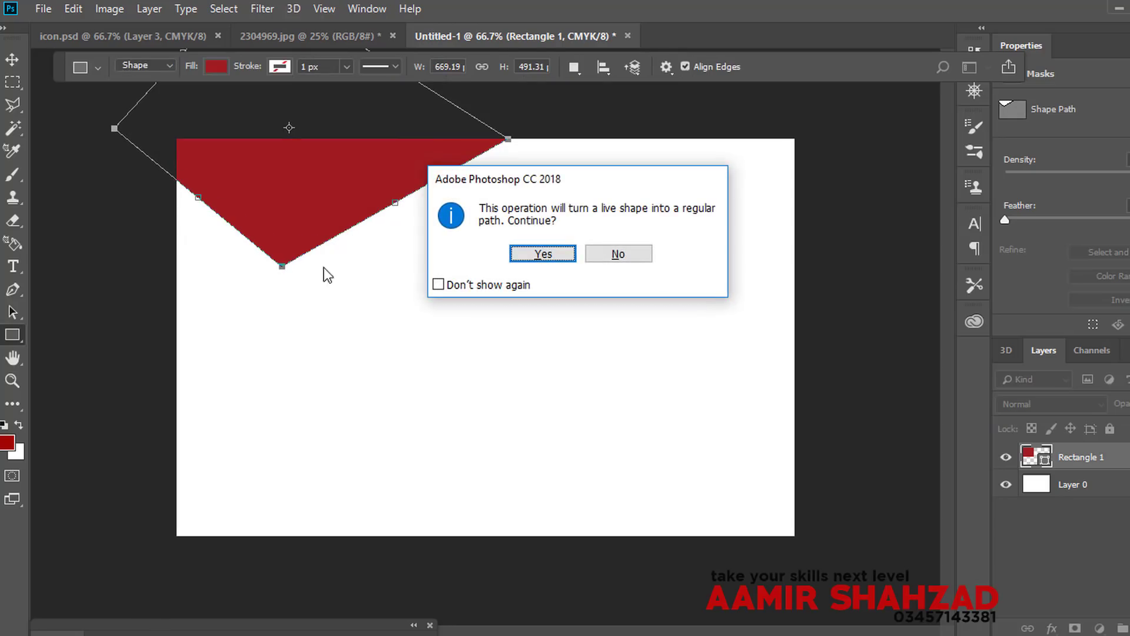
left_click(560, 262)
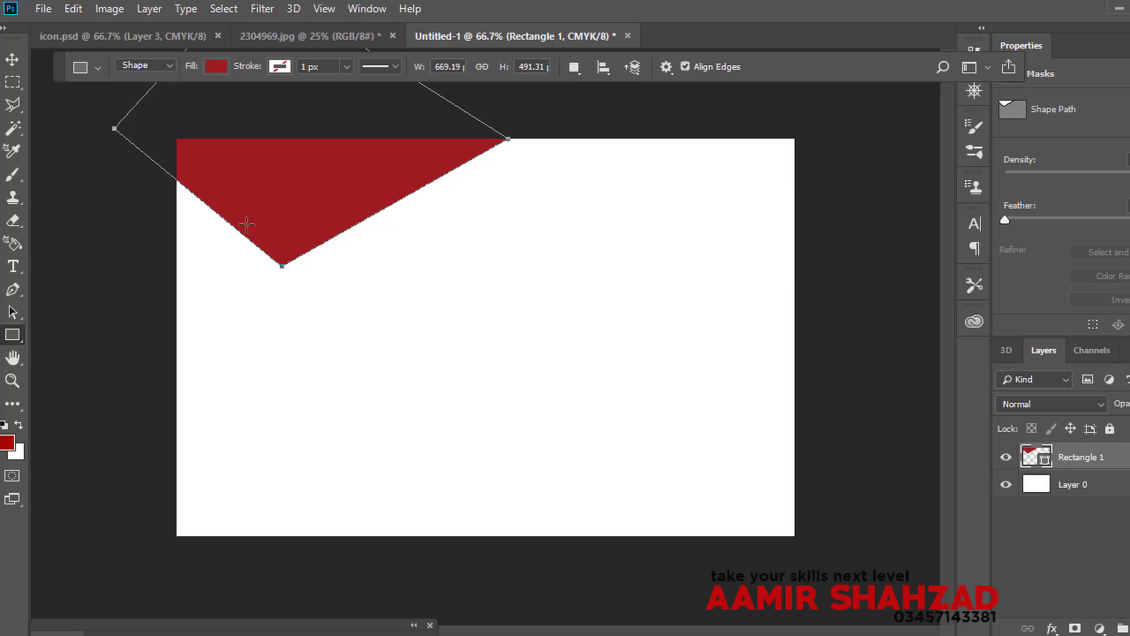
left_click(11, 59)
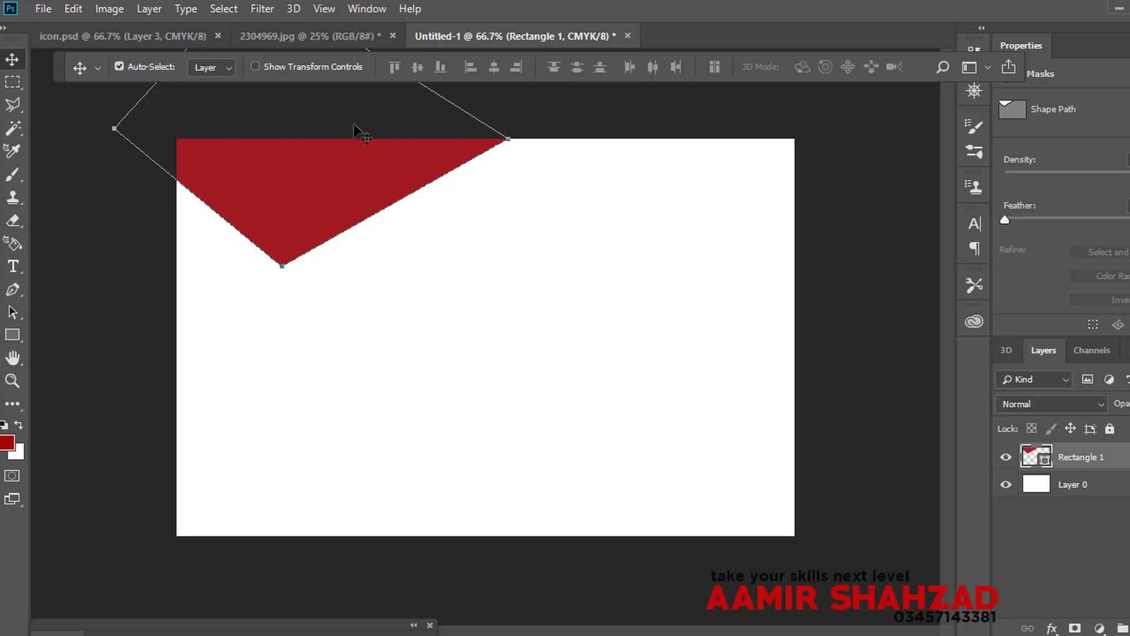
- Sample the darker red of the reference card's back banner, then return to Untitled-1
left_click(359, 36)
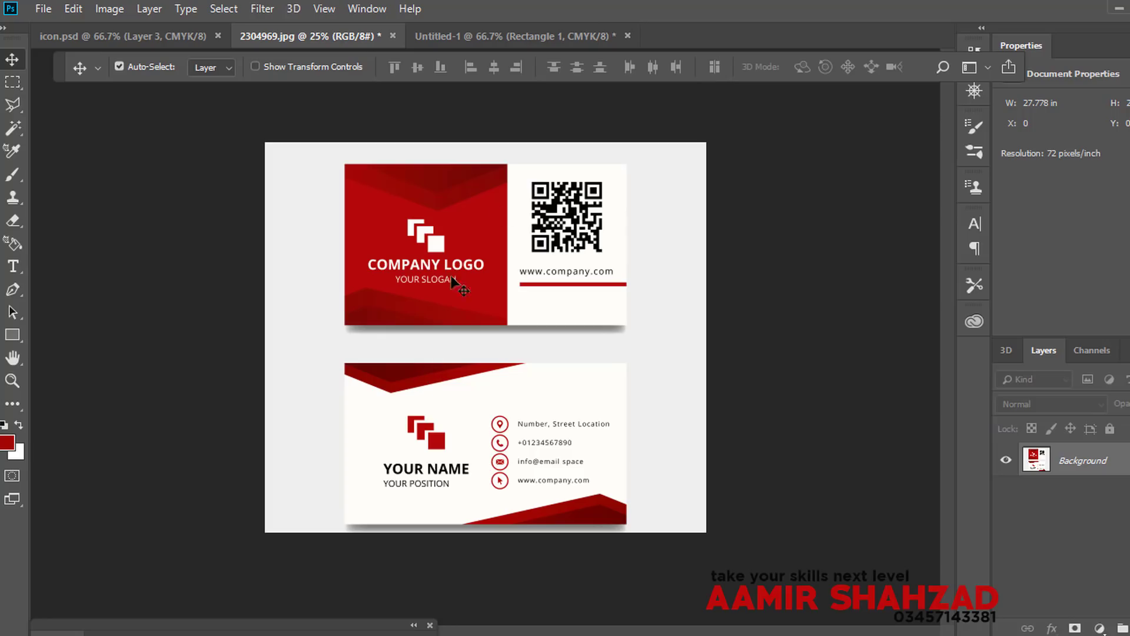
left_click(12, 404)
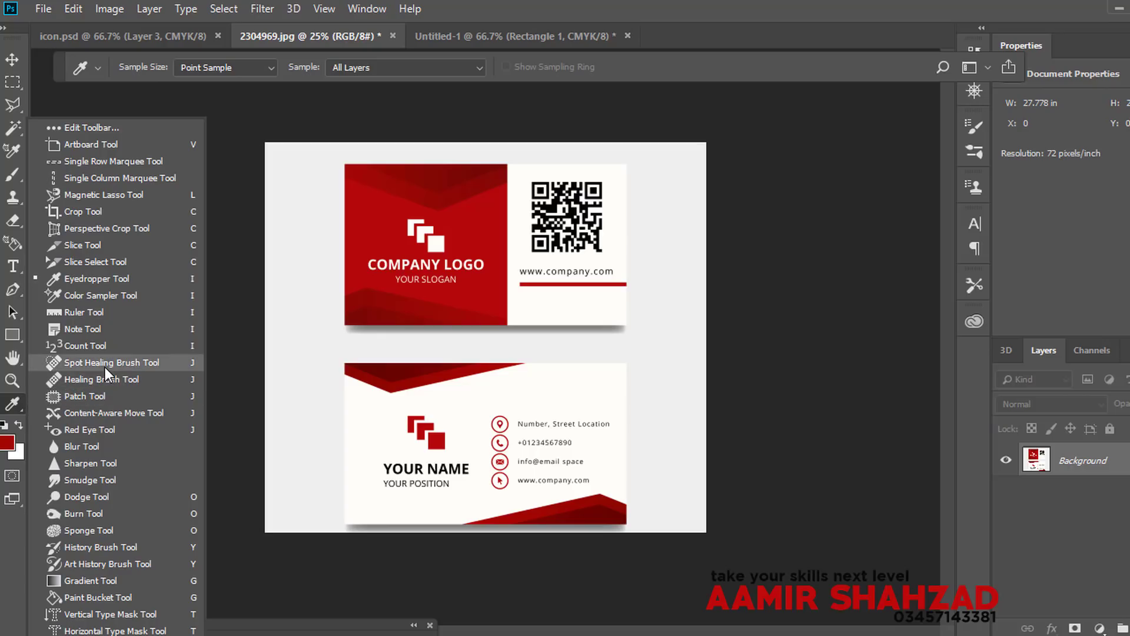
left_click(141, 276)
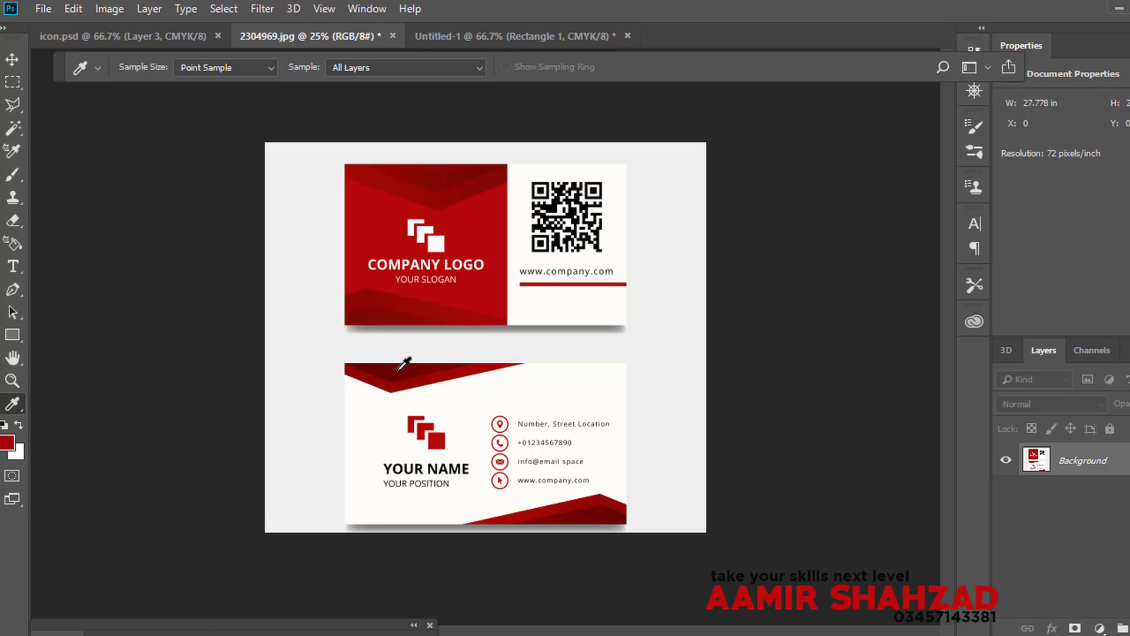
left_click(511, 36)
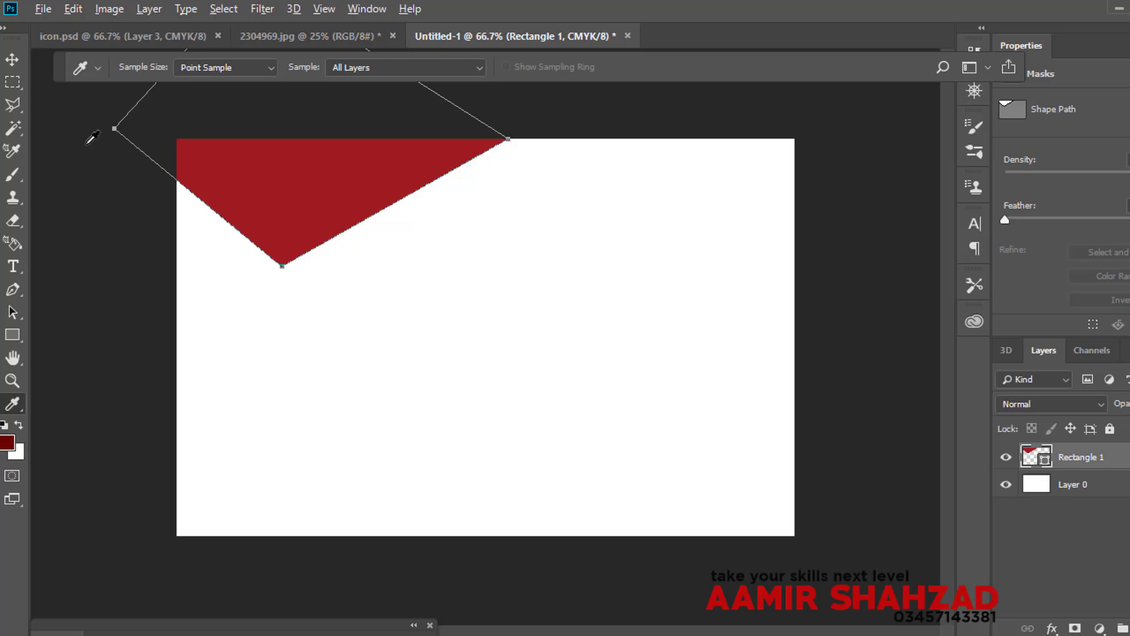
key("alt")
left_click(12, 59)
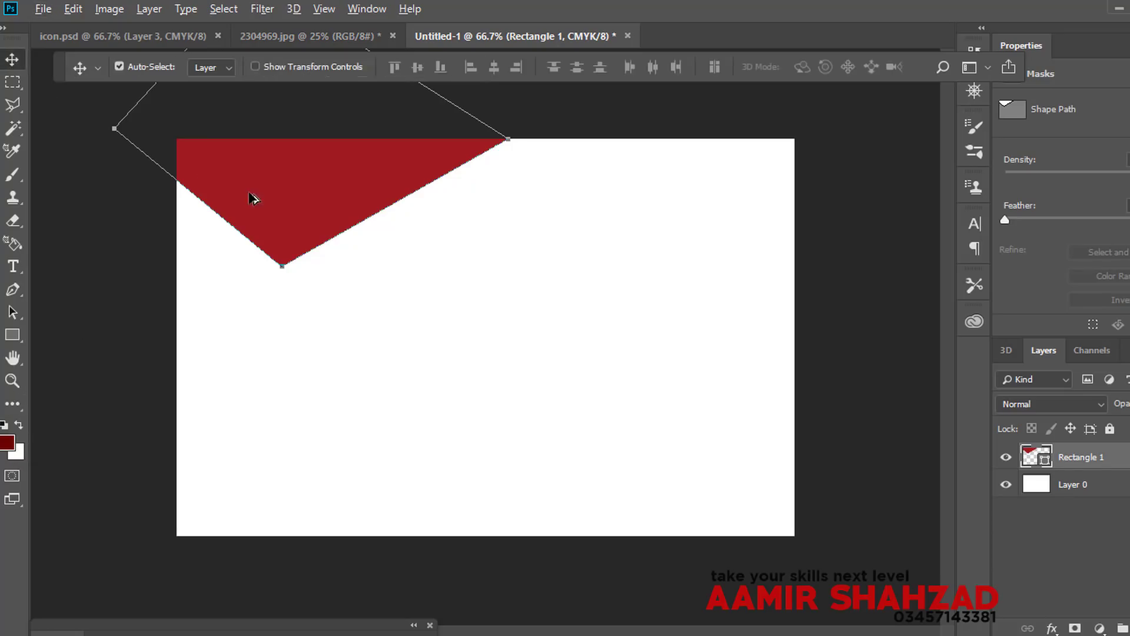
- Duplicate the red wedge, refill the copy with darker red 6b0300, and place it over the band
mouse_move(252, 194)
left_mouse_down()
mouse_move(260, 235)
mouse_move(242, 169)
left_mouse_up()
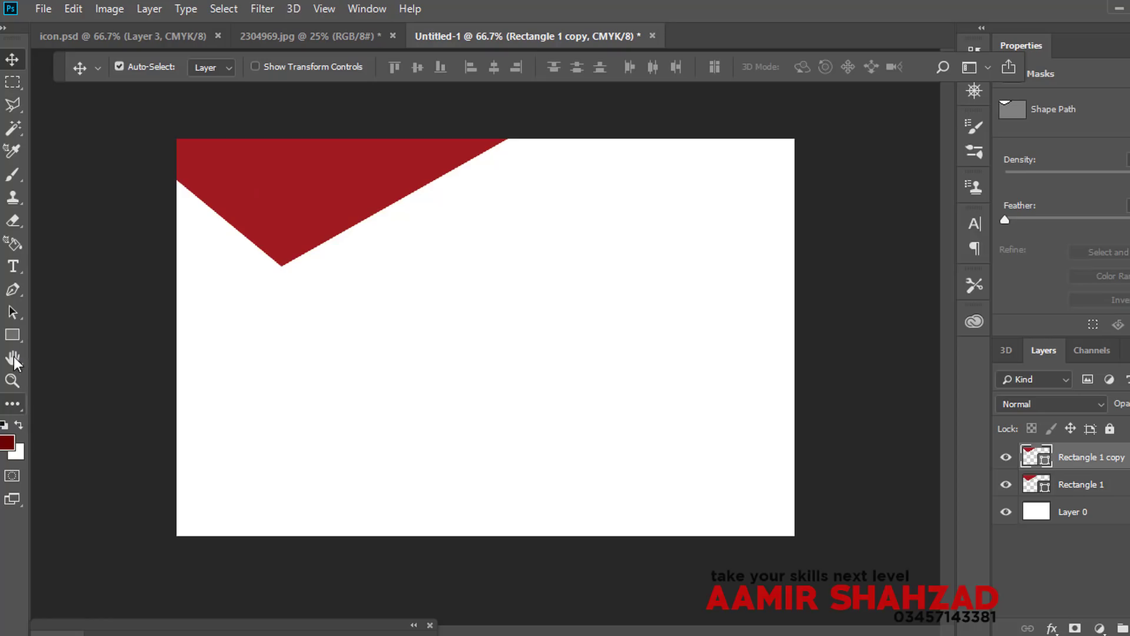
left_click(16, 338)
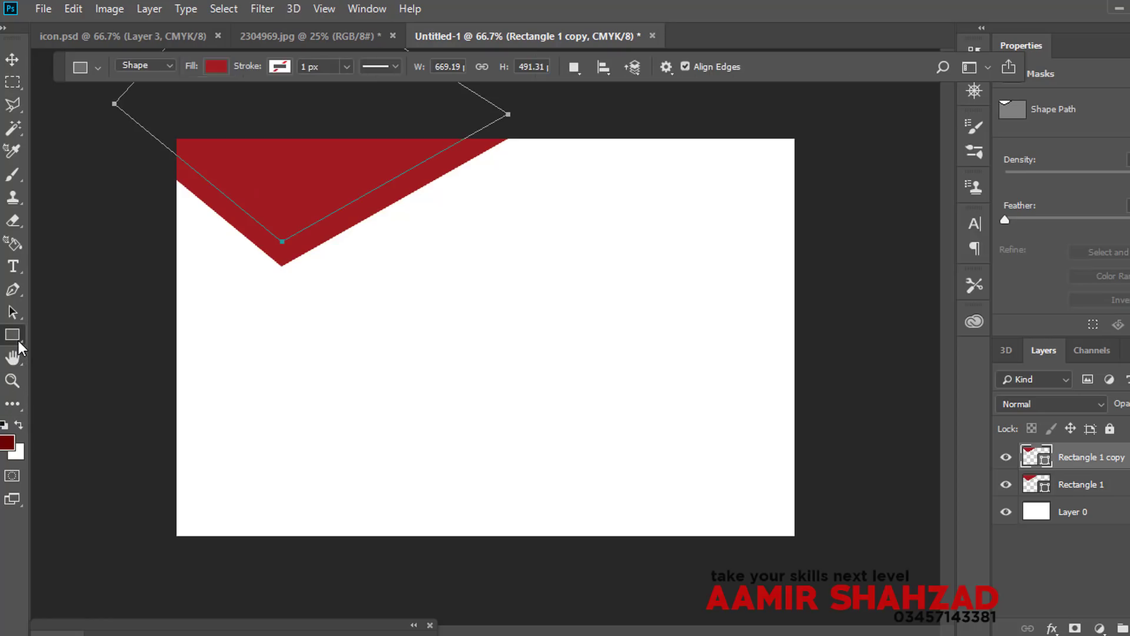
left_click(216, 66)
left_click(299, 101)
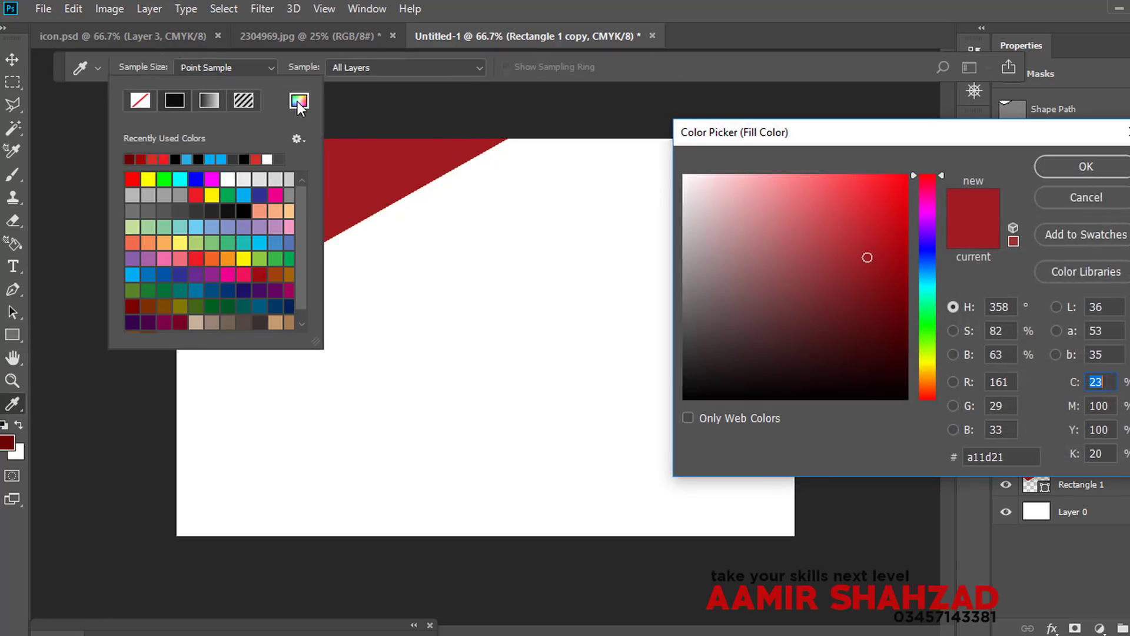
left_click(907, 305)
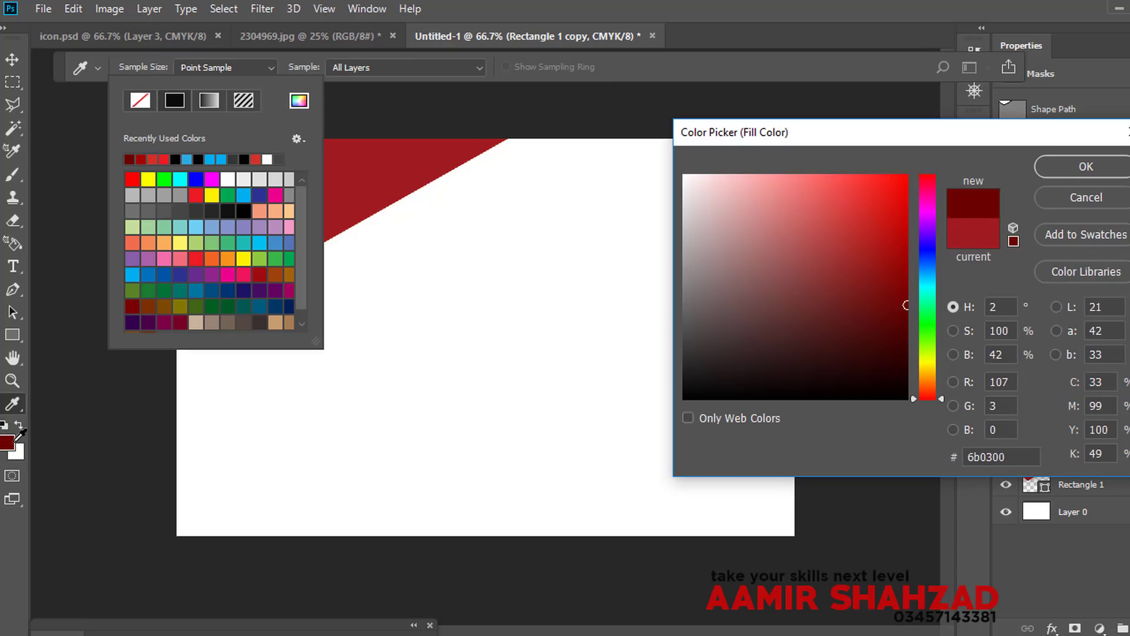
left_click(1100, 172)
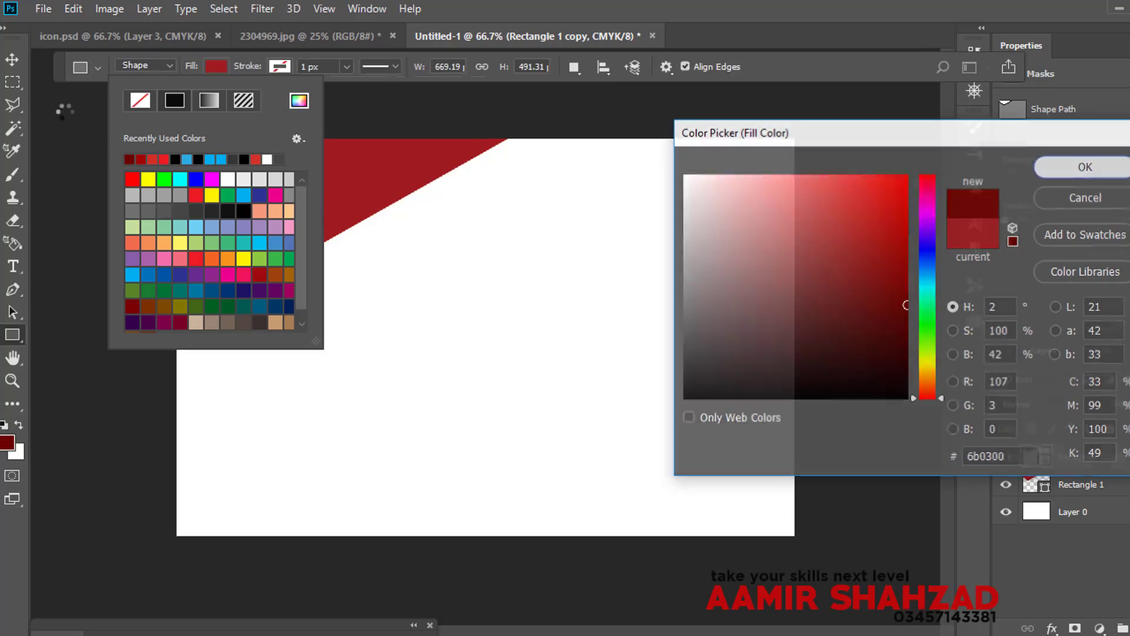
key("v")
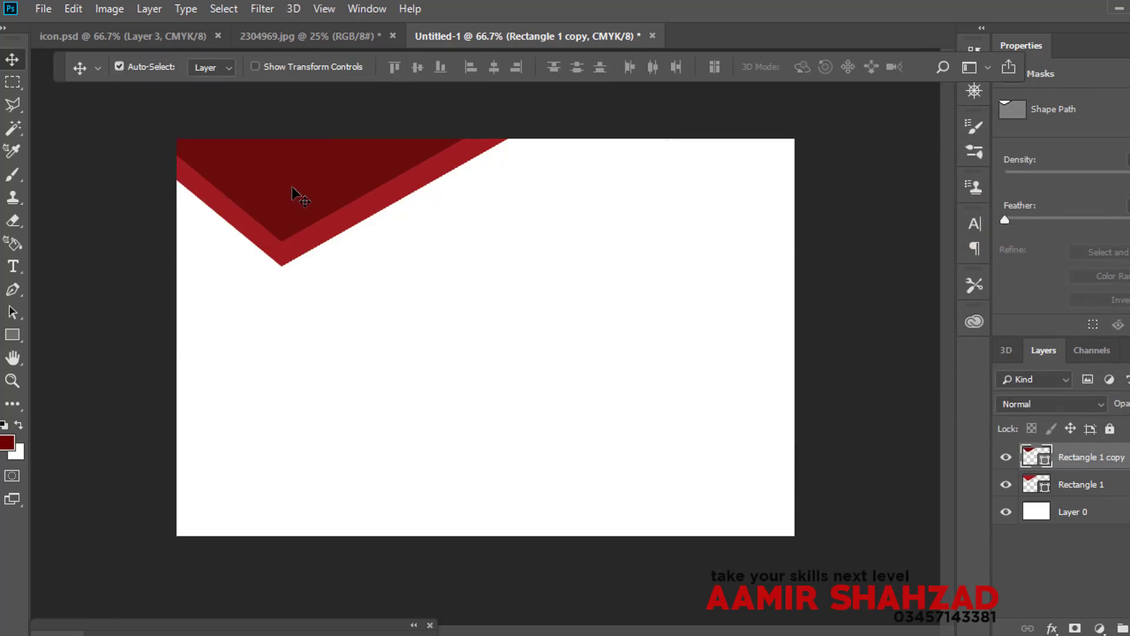
left_click_drag(292, 187, 298, 200)
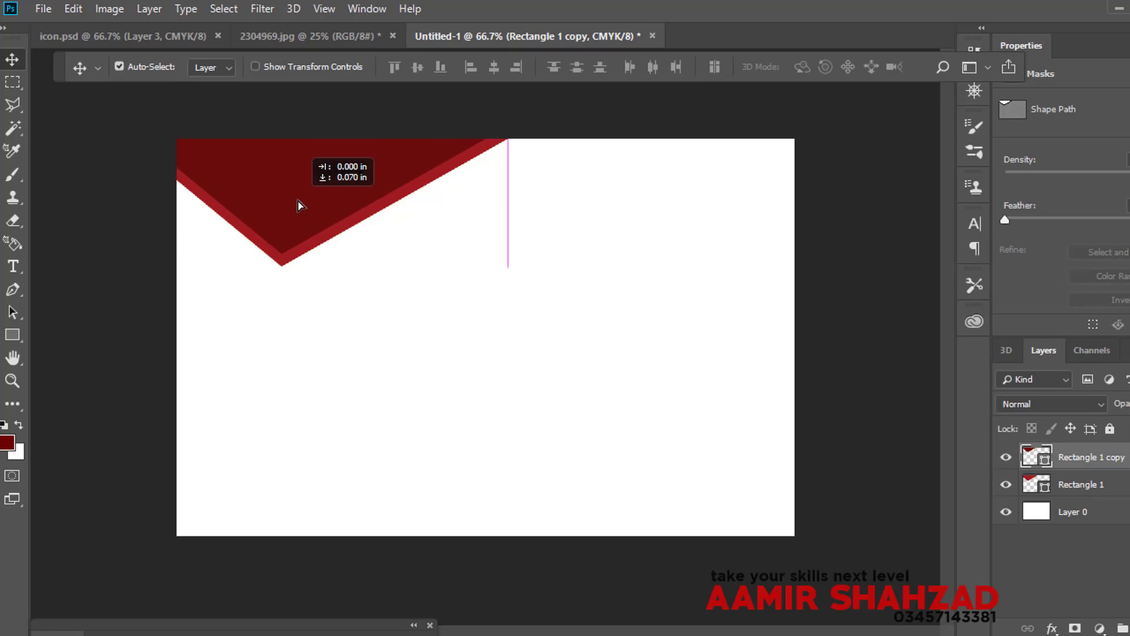
- Nudge the dark copy and lighter Rectangle 1 until an even light red border shows below
left_click(310, 34)
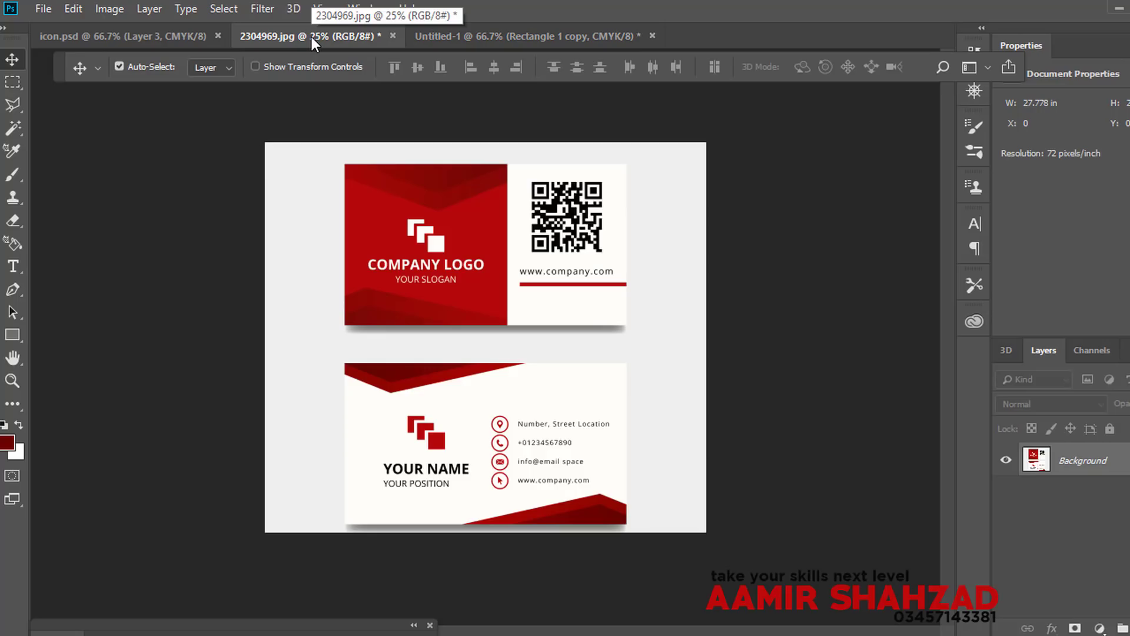
left_click(437, 47)
left_click_drag(320, 222, 319, 182)
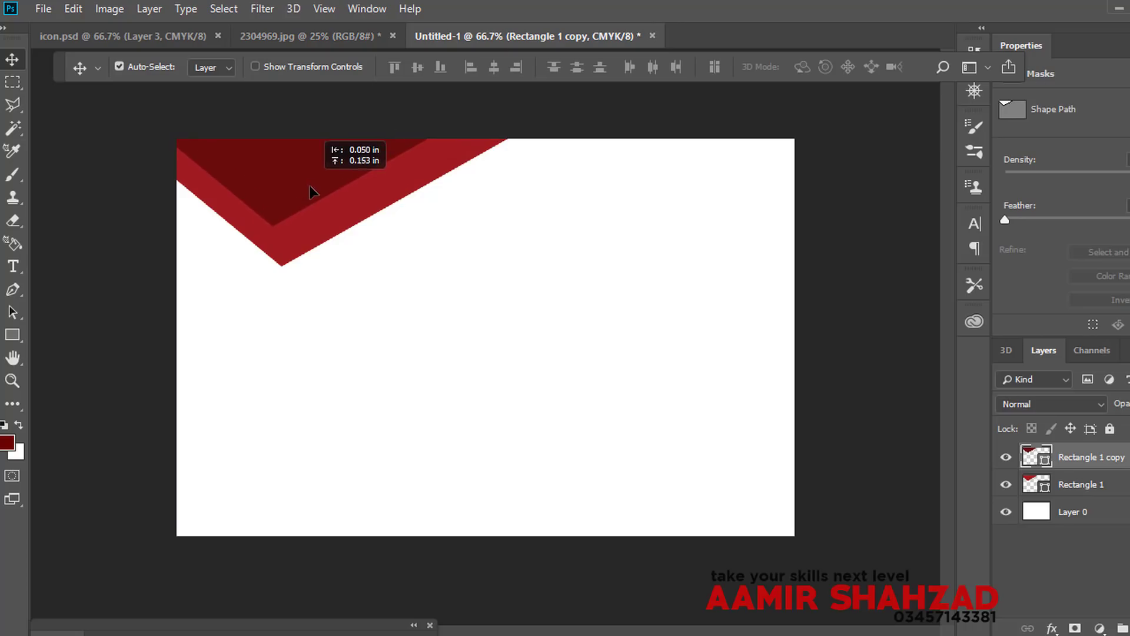
mouse_move(319, 183)
left_mouse_down()
mouse_move(315, 221)
mouse_move(312, 206)
left_mouse_up()
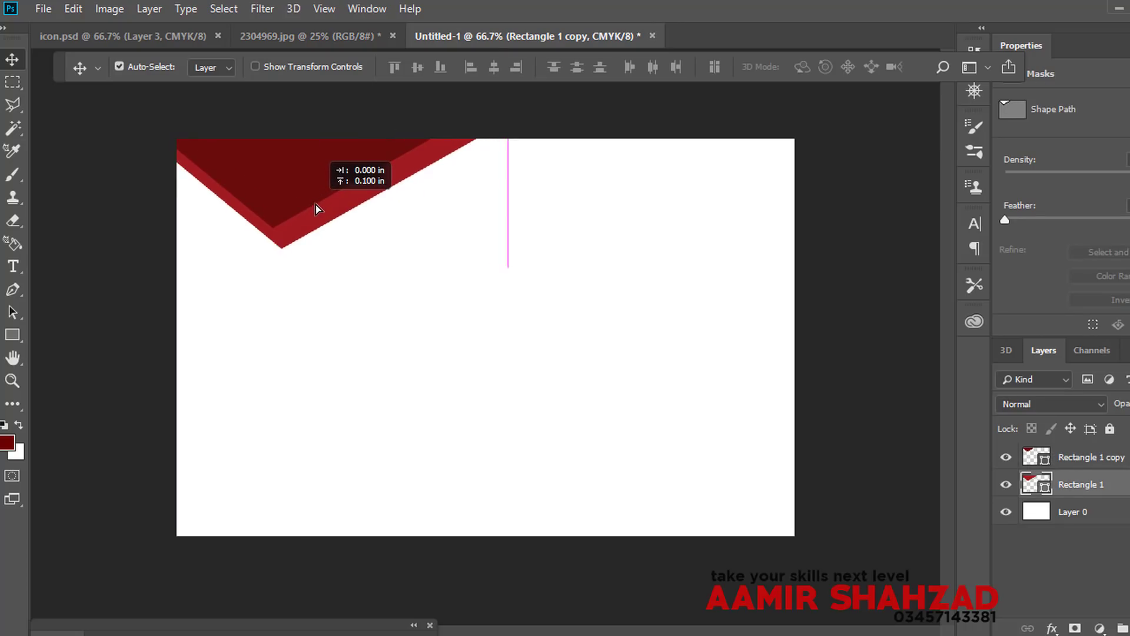
mouse_move(312, 207)
left_mouse_down()
mouse_move(304, 198)
mouse_move(344, 215)
left_mouse_up()
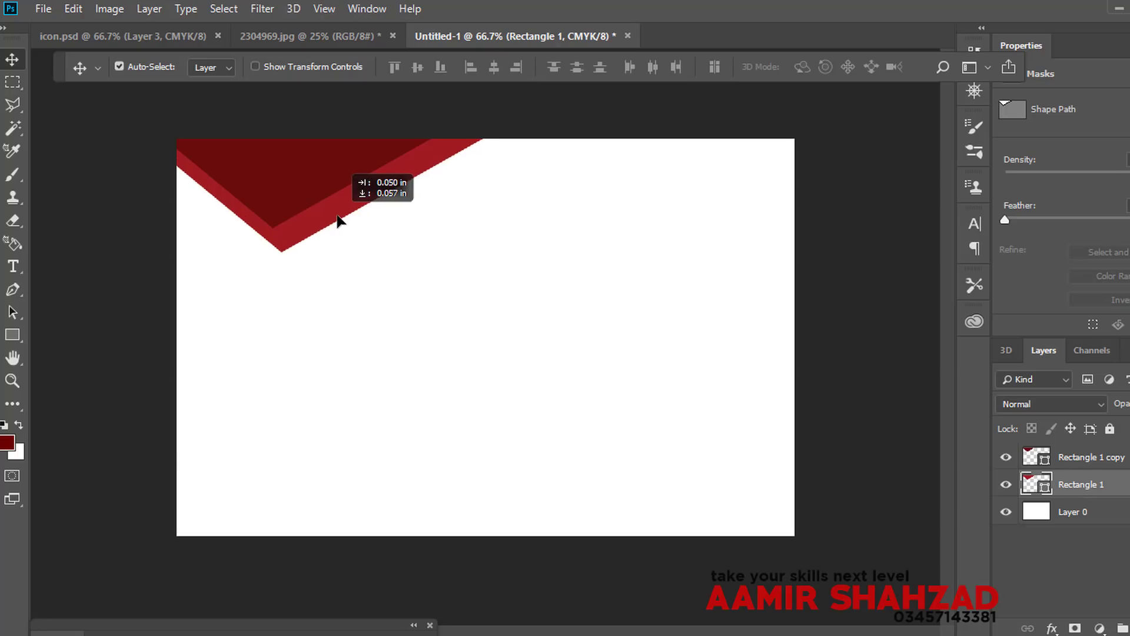
left_click_drag(343, 215, 337, 216)
left_click(252, 27)
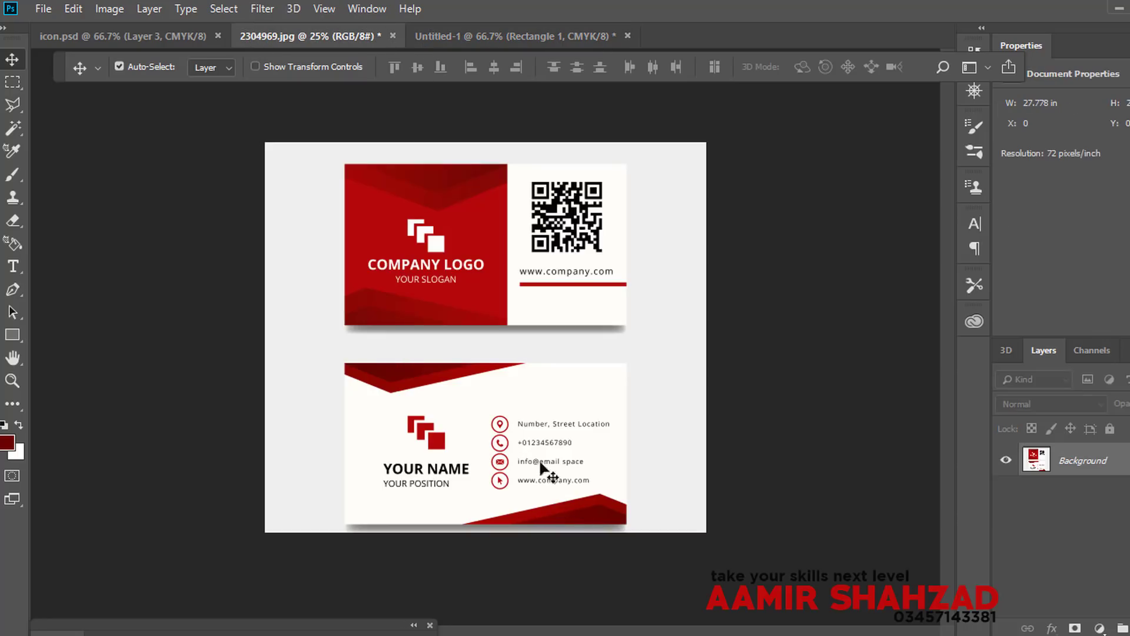
left_click(517, 36)
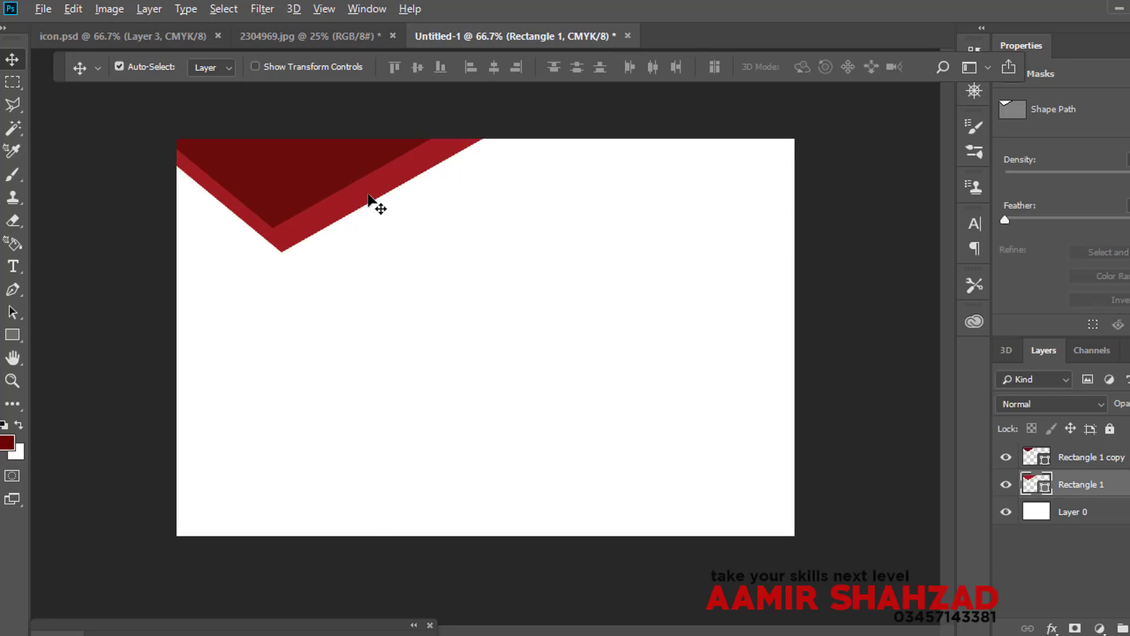
- Alt-drag a copy of the light red band to the card's bottom-right edge
left_click_drag(370, 200, 687, 497)
left_click_drag(386, 189, 821, 609)
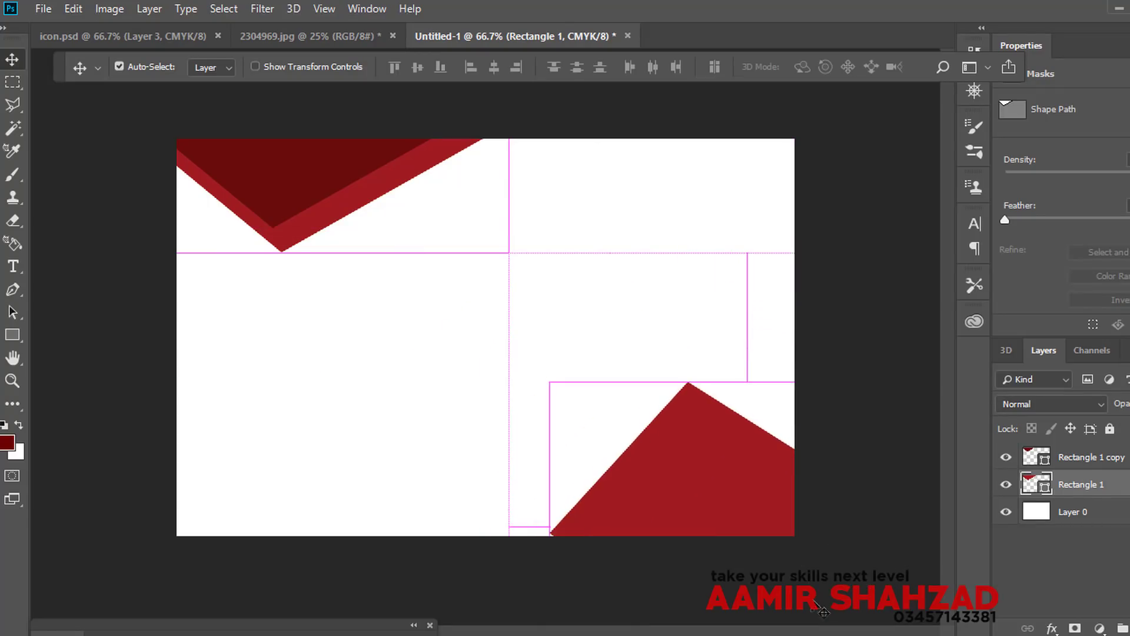
mouse_move(752, 497)
left_mouse_down()
mouse_move(728, 531)
mouse_move(747, 536)
left_mouse_up()
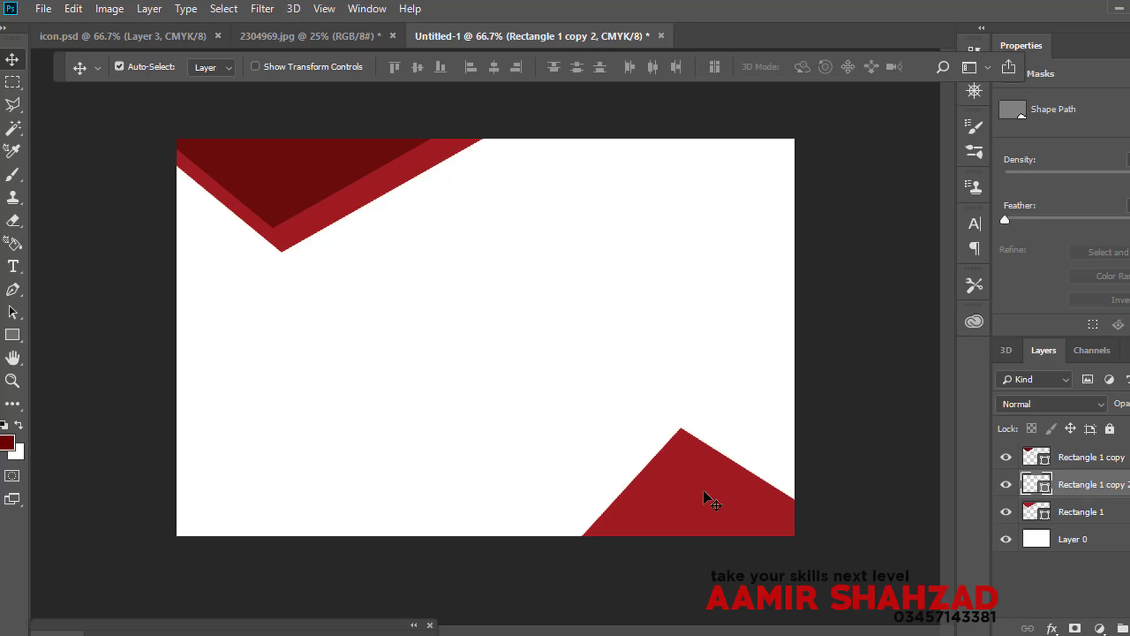
left_click_drag(704, 492, 625, 477)
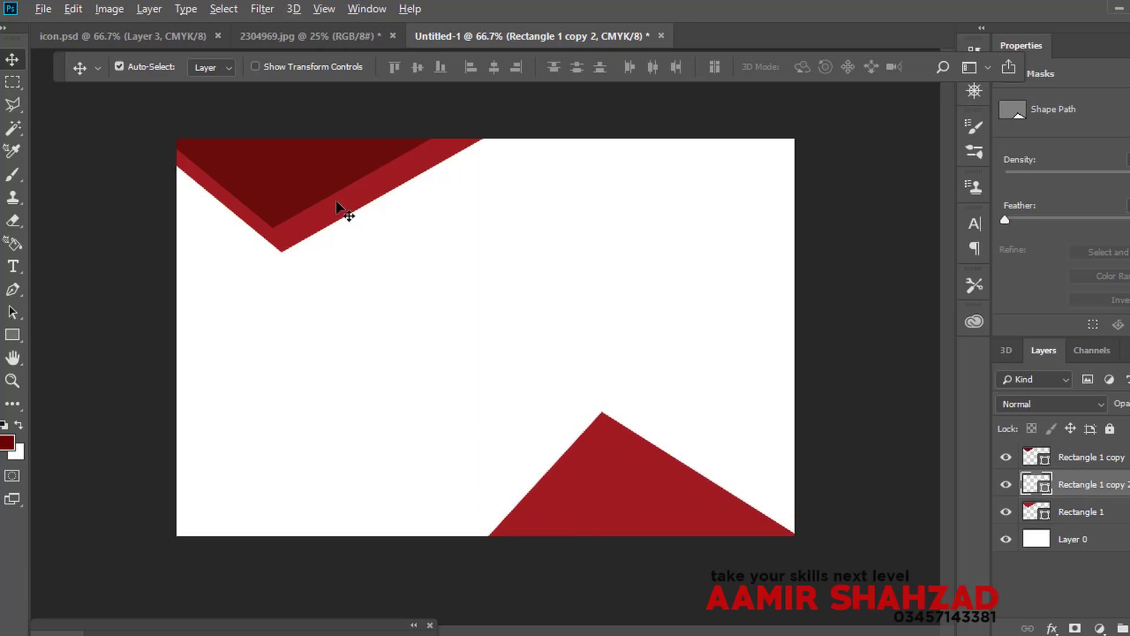
- Copy the dark red wedge onto the bottom shape, undoing the extra duplicate
left_click_drag(325, 197, 607, 526)
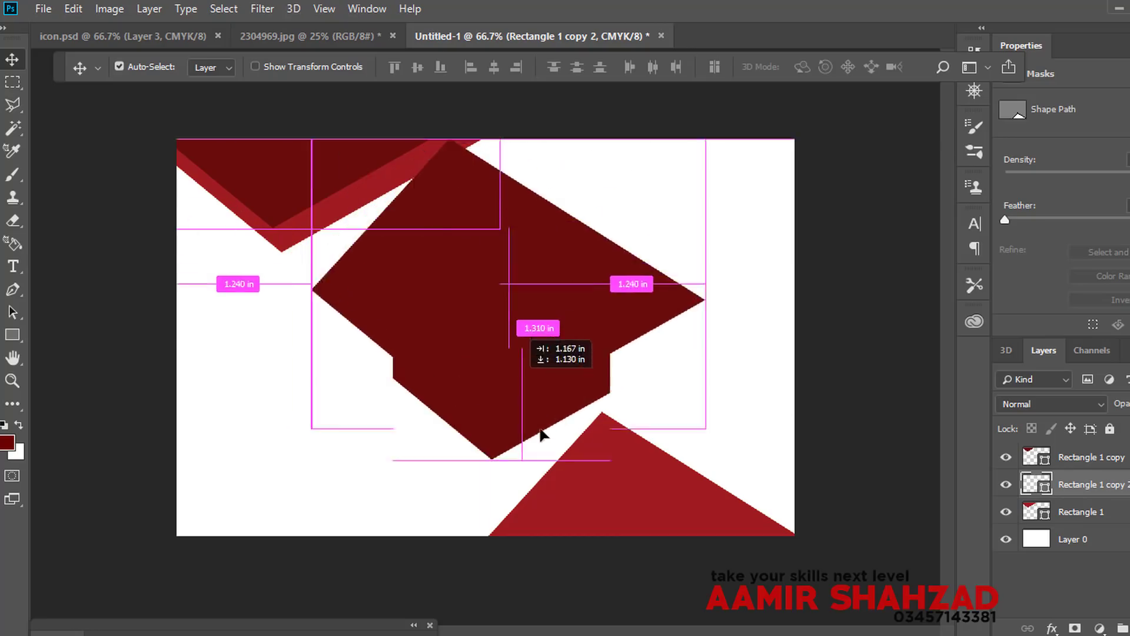
left_click_drag(598, 434, 618, 497)
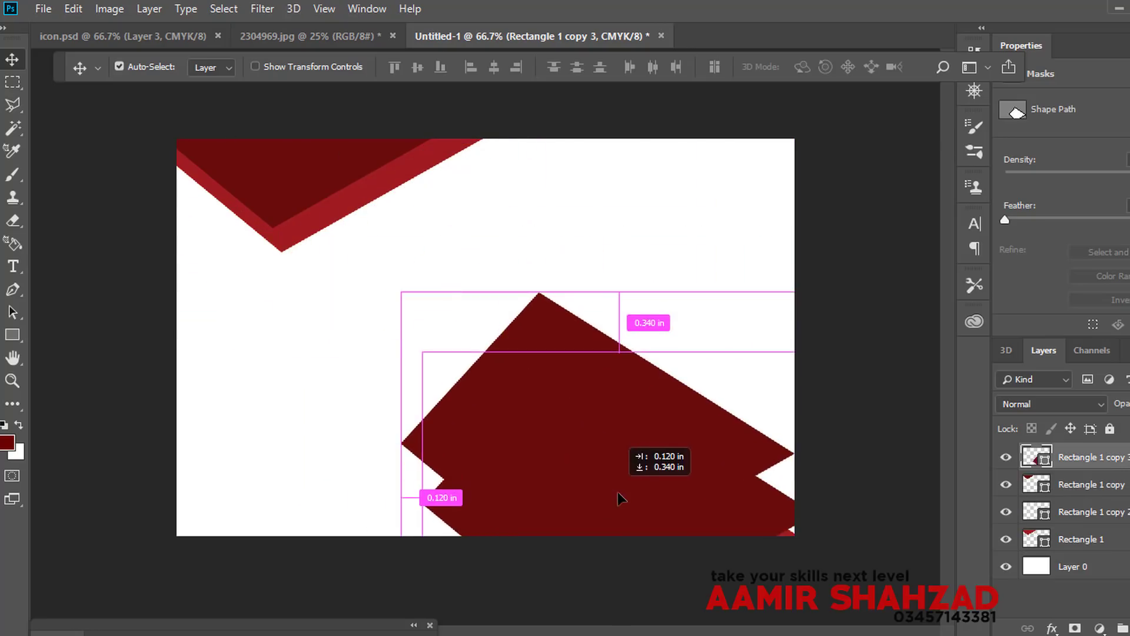
left_click(73, 9)
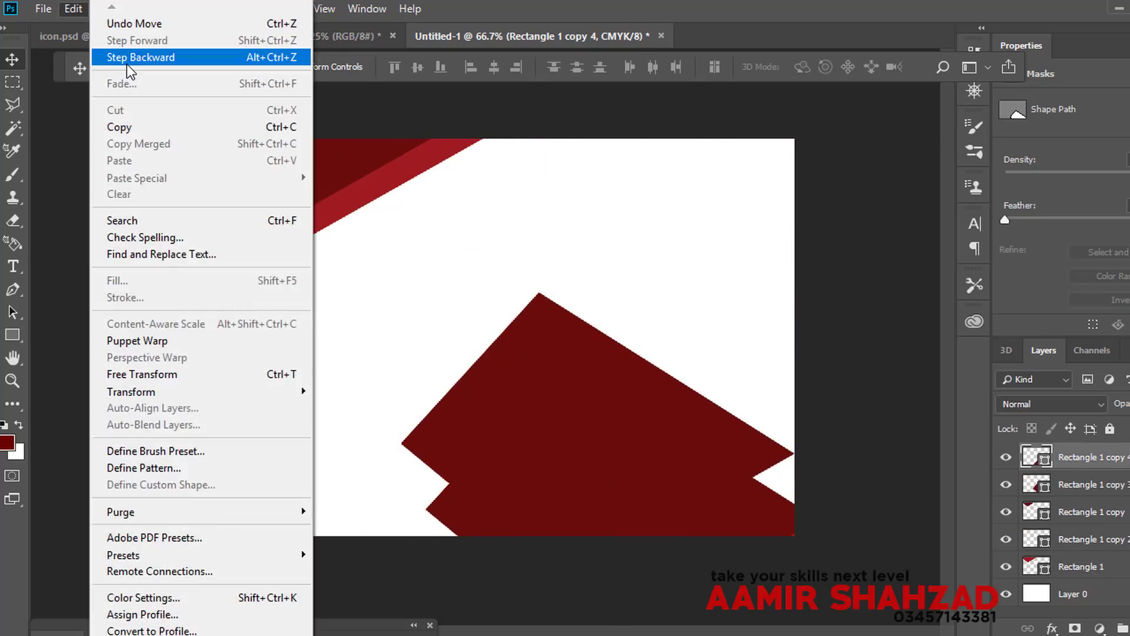
left_click(112, 83)
left_click_drag(644, 454, 667, 512)
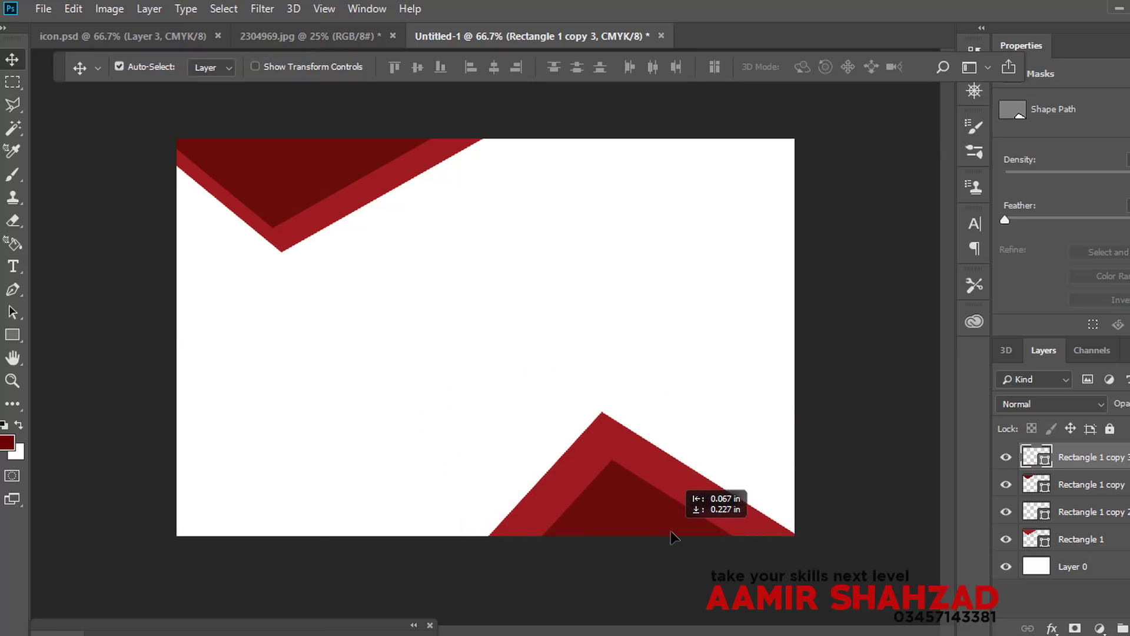
mouse_move(666, 507)
left_mouse_down()
mouse_move(670, 531)
mouse_move(711, 500)
mouse_move(670, 494)
left_mouse_up()
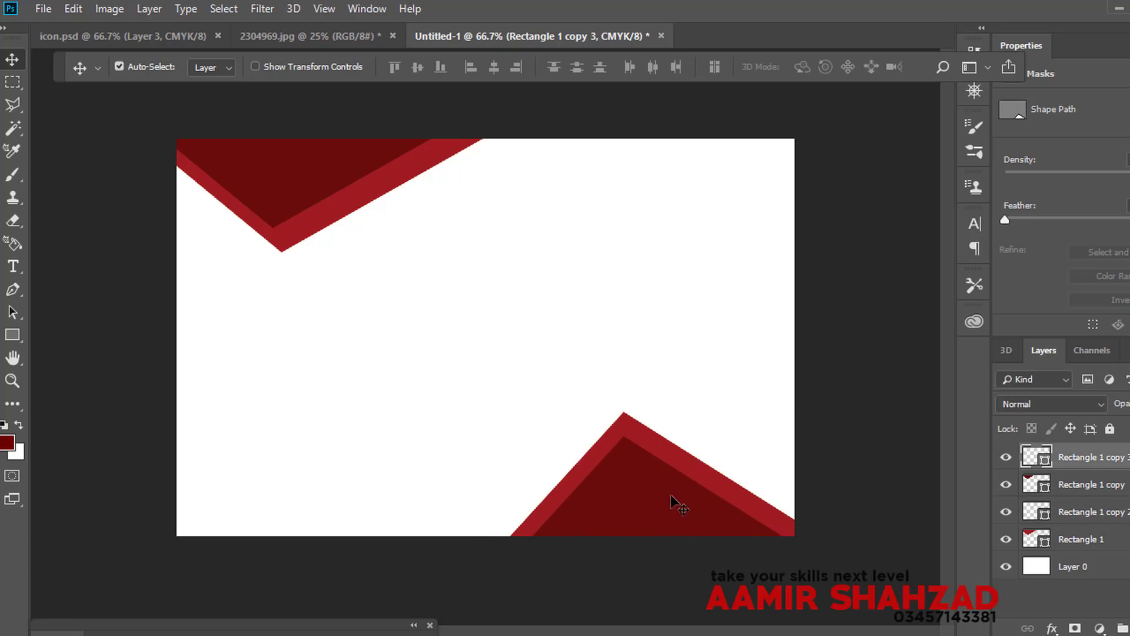
left_click(271, 31)
left_click(506, 35)
left_click(287, 31)
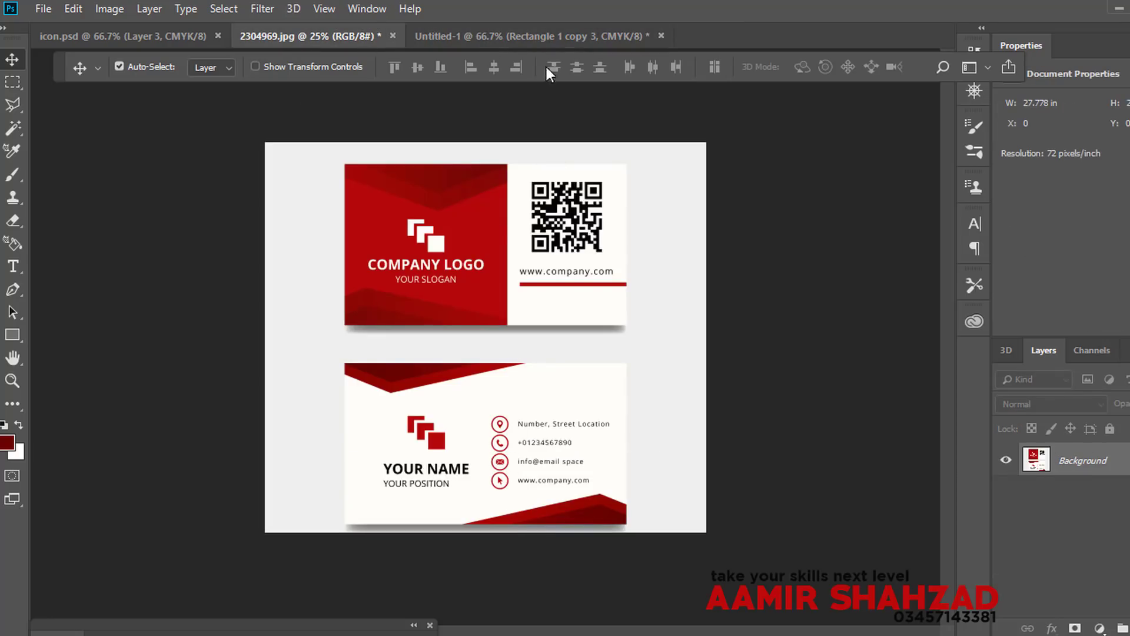
left_click(531, 34)
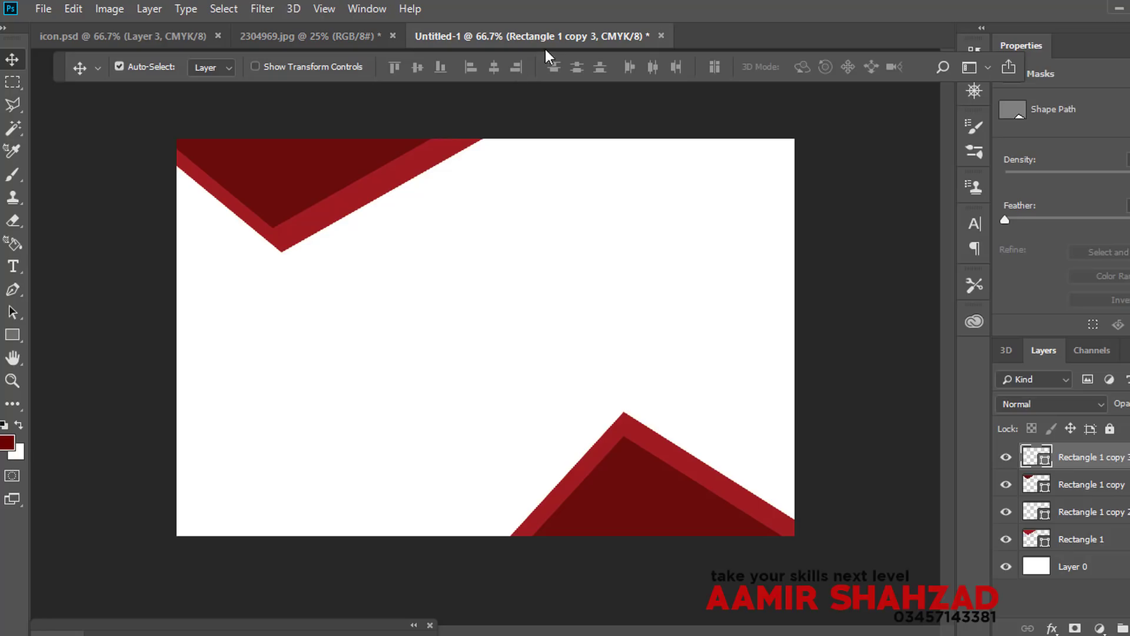
left_click(111, 34)
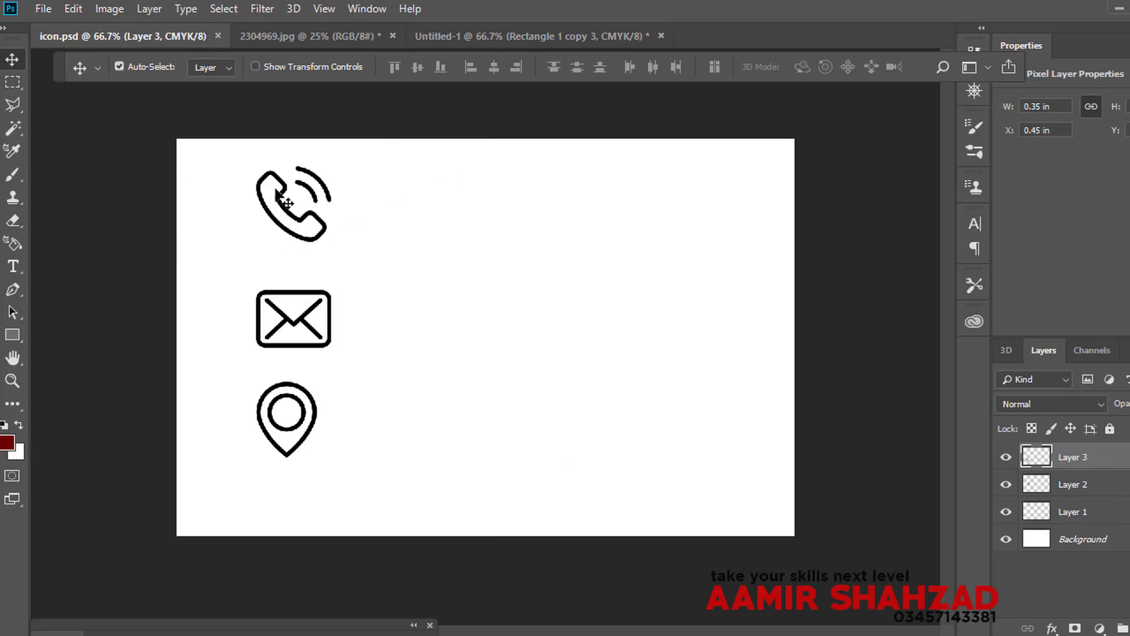
left_click(531, 36)
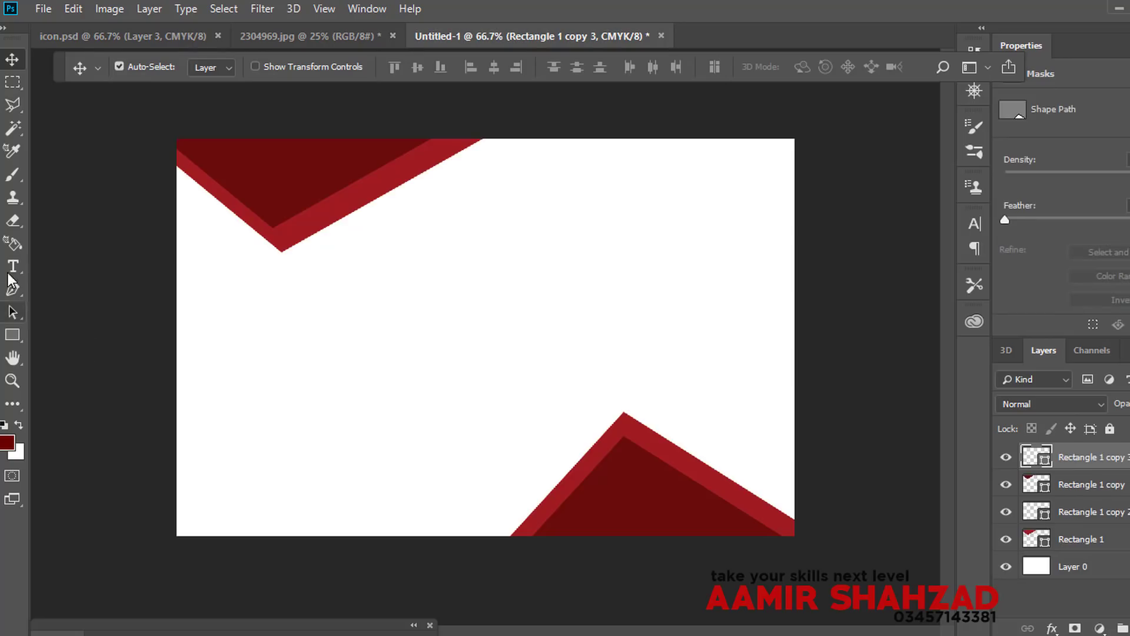
- Draw a small unfilled circle in the upper middle of the card
left_click(16, 341)
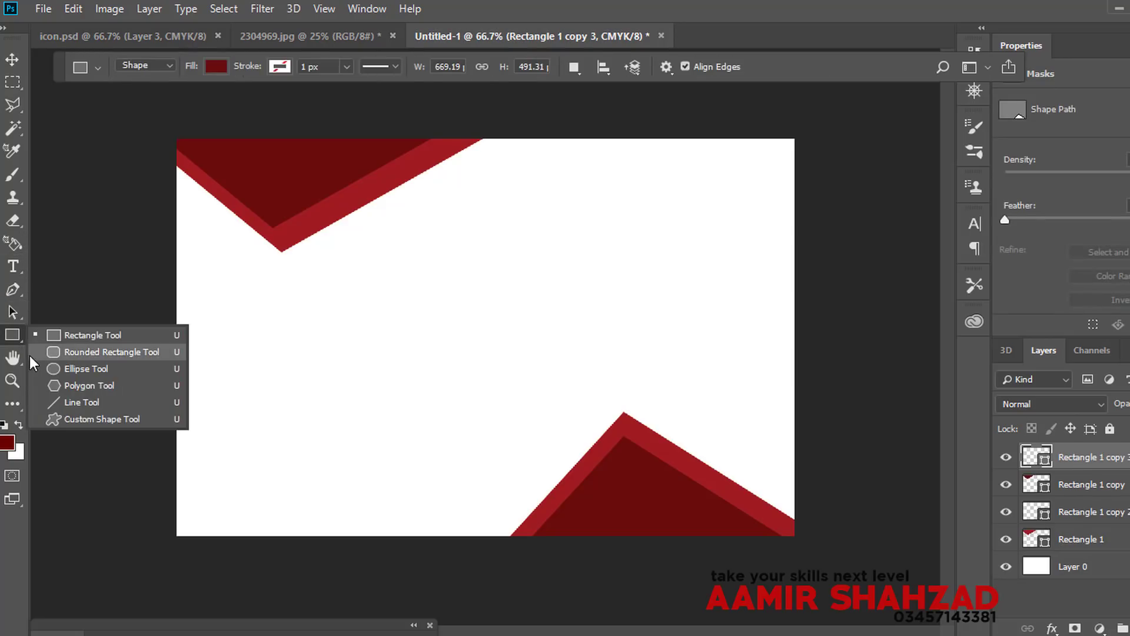
left_click(48, 368)
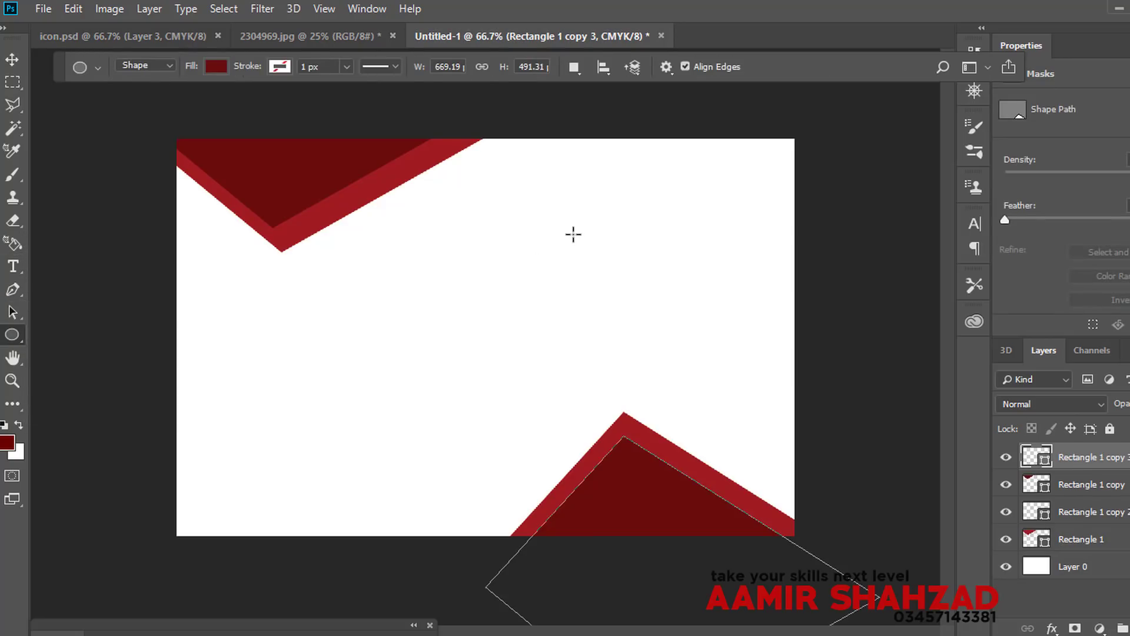
left_click_drag(575, 231, 602, 254)
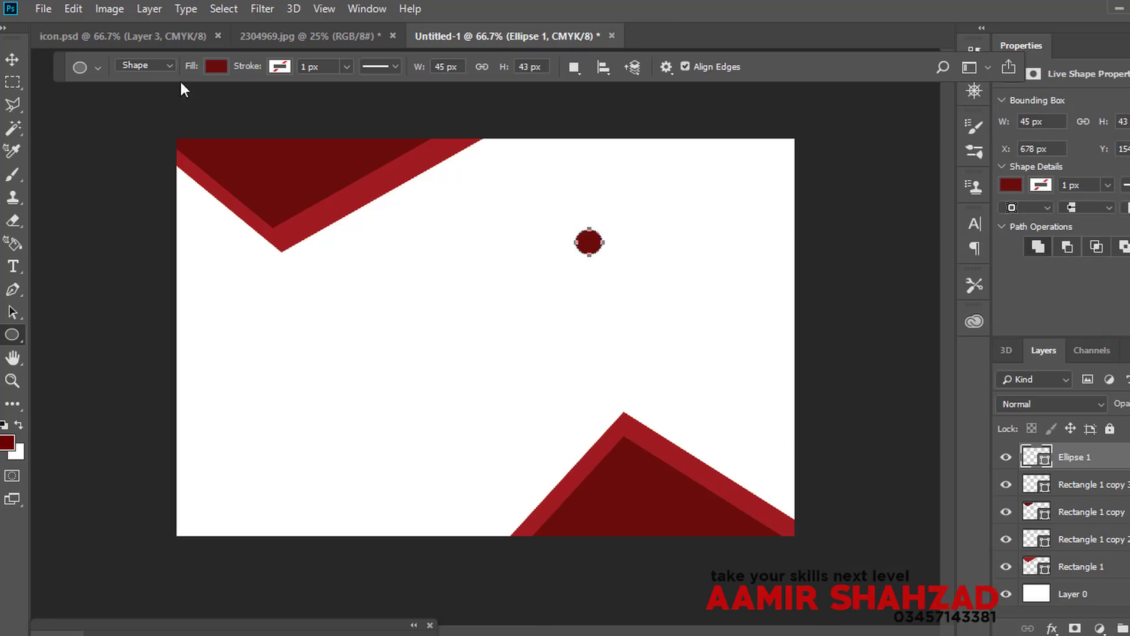
left_click(215, 64)
left_click(147, 100)
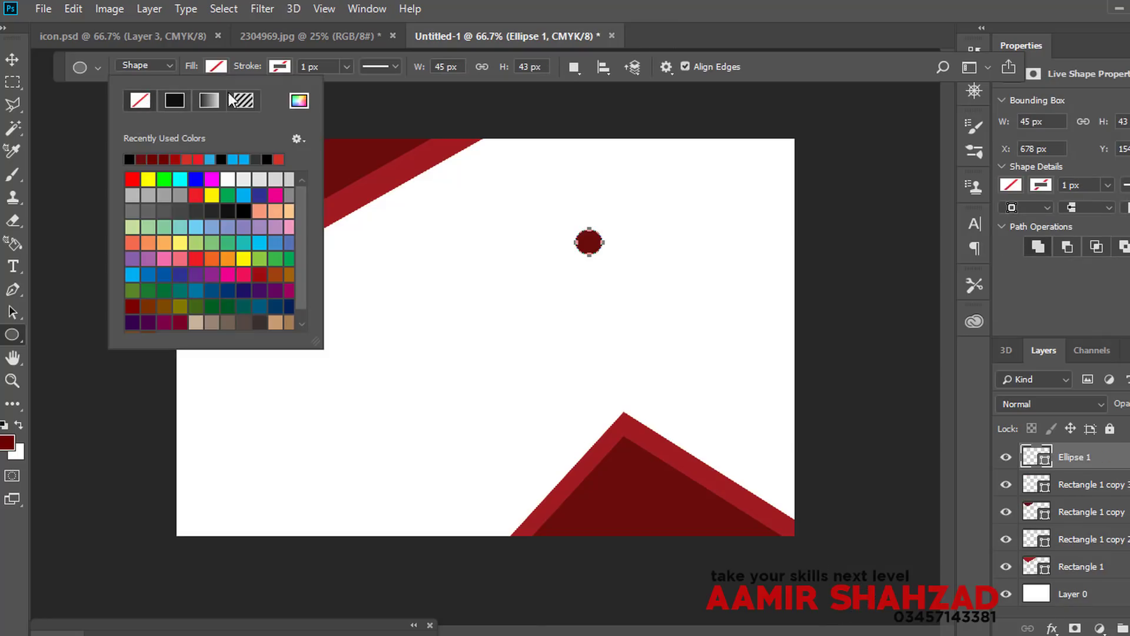
- Give the circle a 5 px dark red stroke
left_click(282, 66)
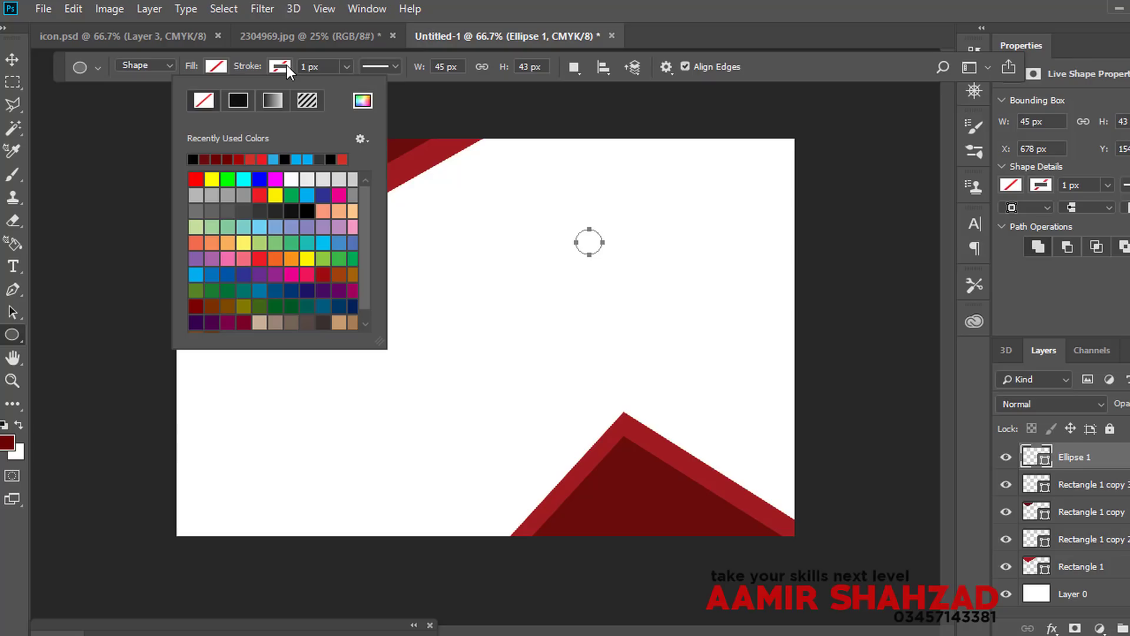
left_click(217, 158)
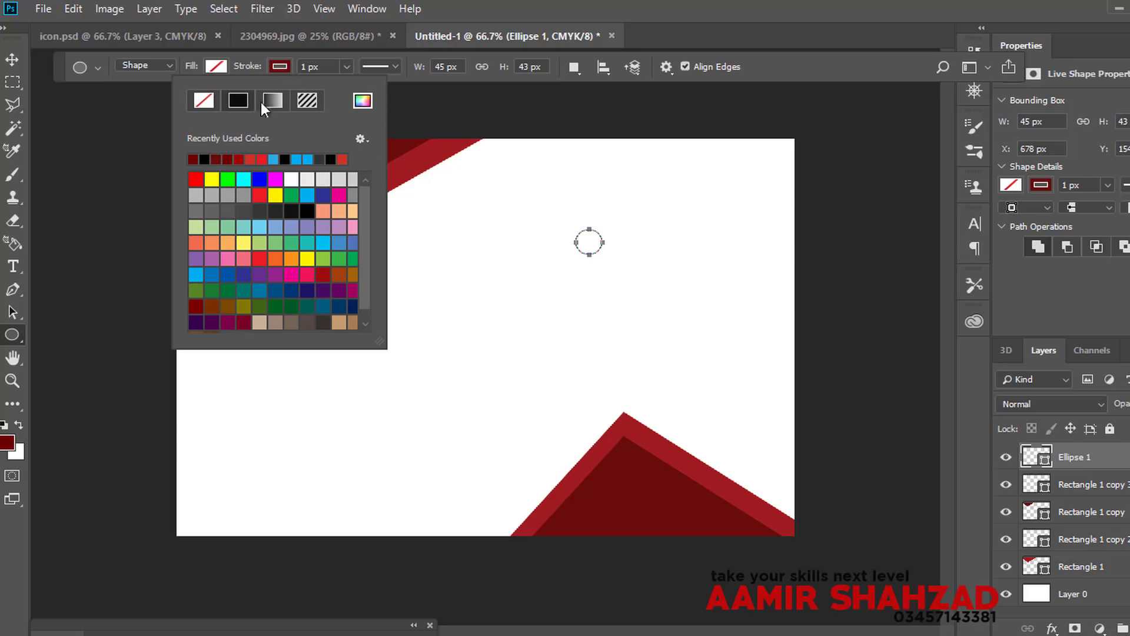
left_click(314, 66)
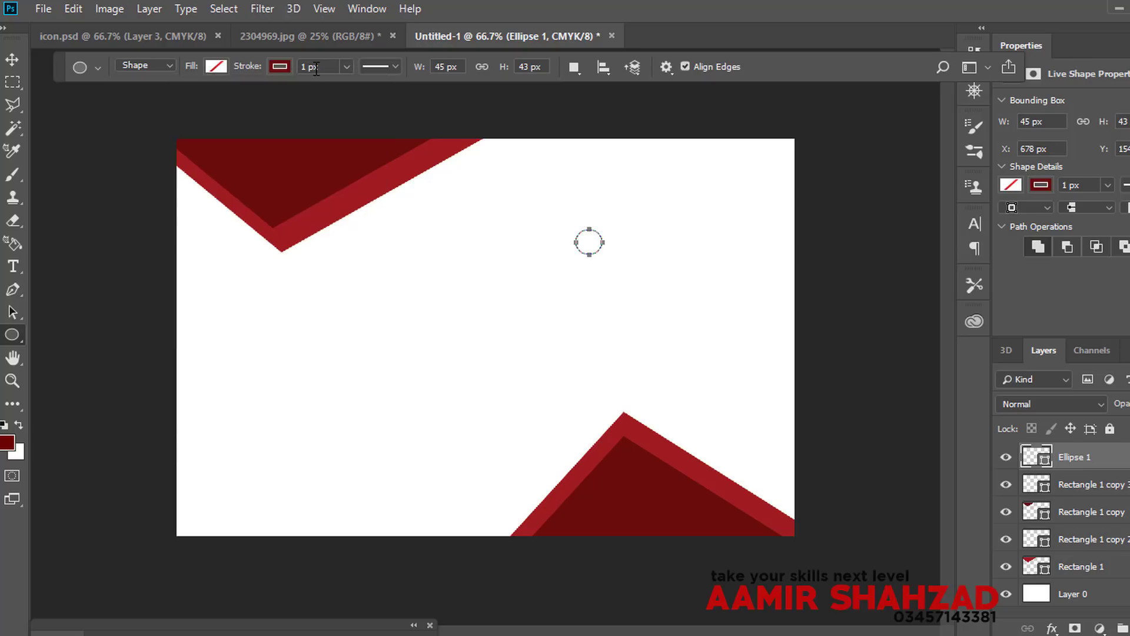
left_click(347, 65)
left_click_drag(351, 89, 348, 91)
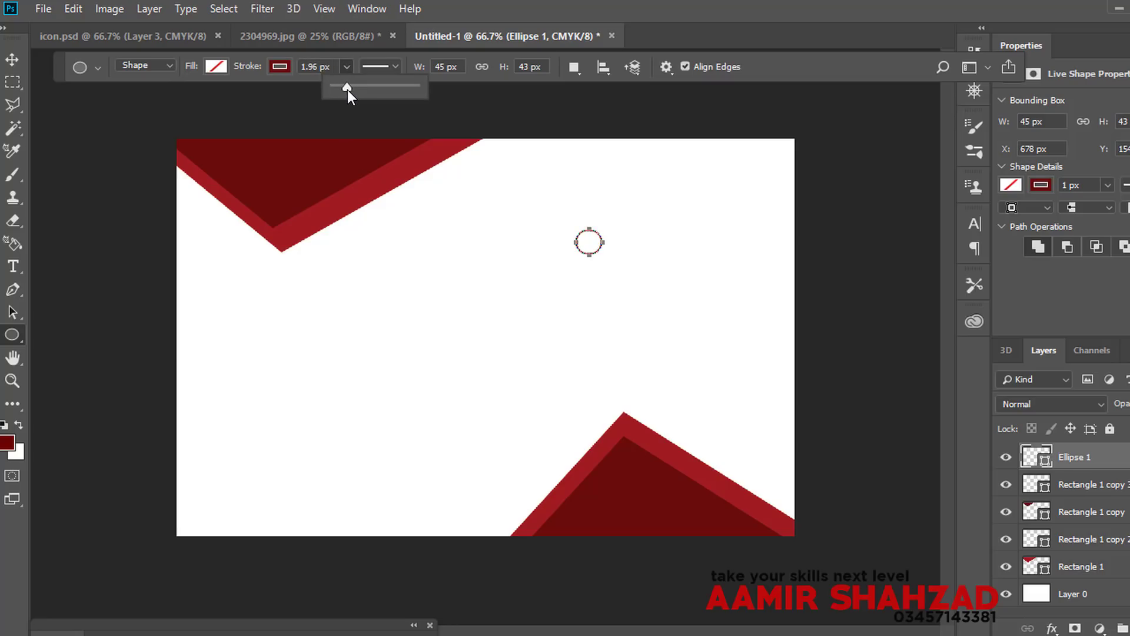
left_click(339, 71)
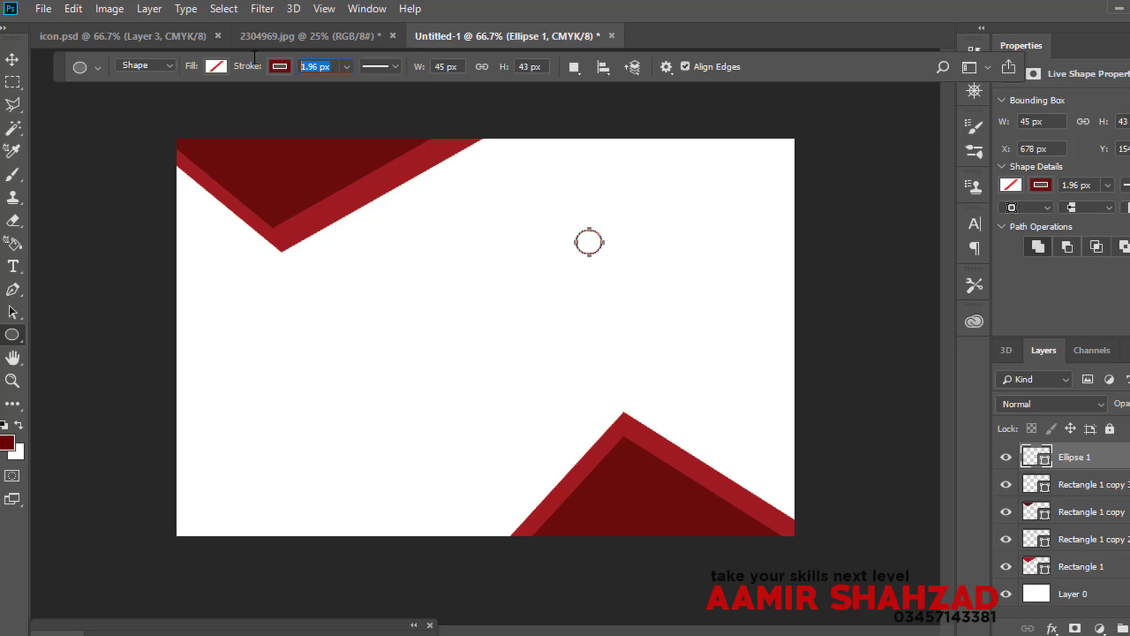
type("5")
key("Return")
left_click(7, 62)
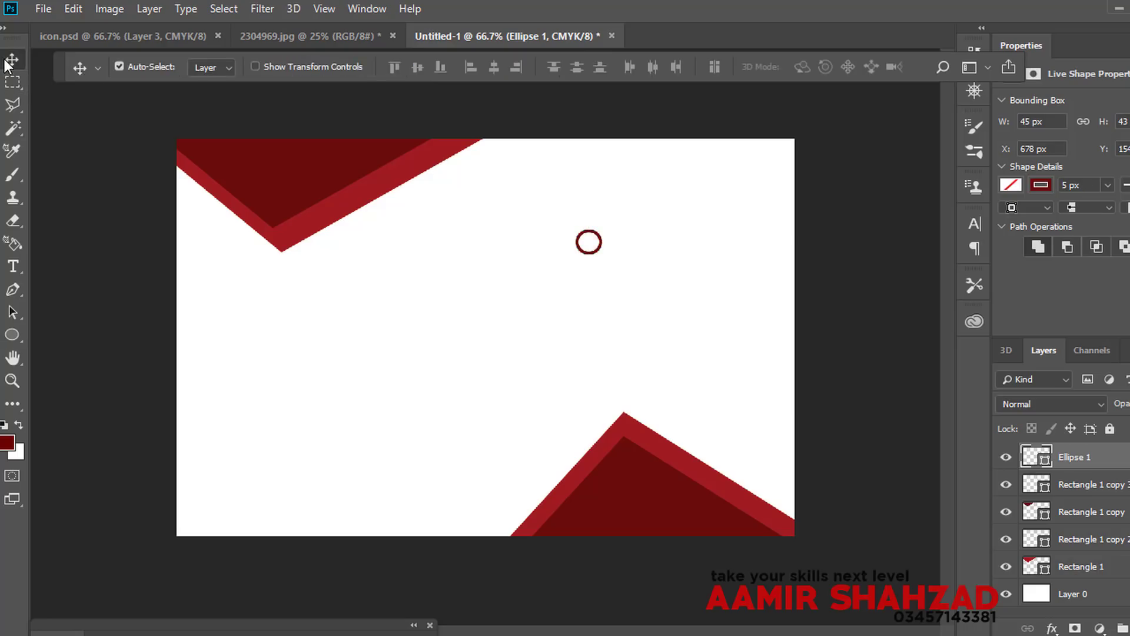
- Drag the phone icon from icon.psd onto the card and shrink it to about 29%
left_click(127, 36)
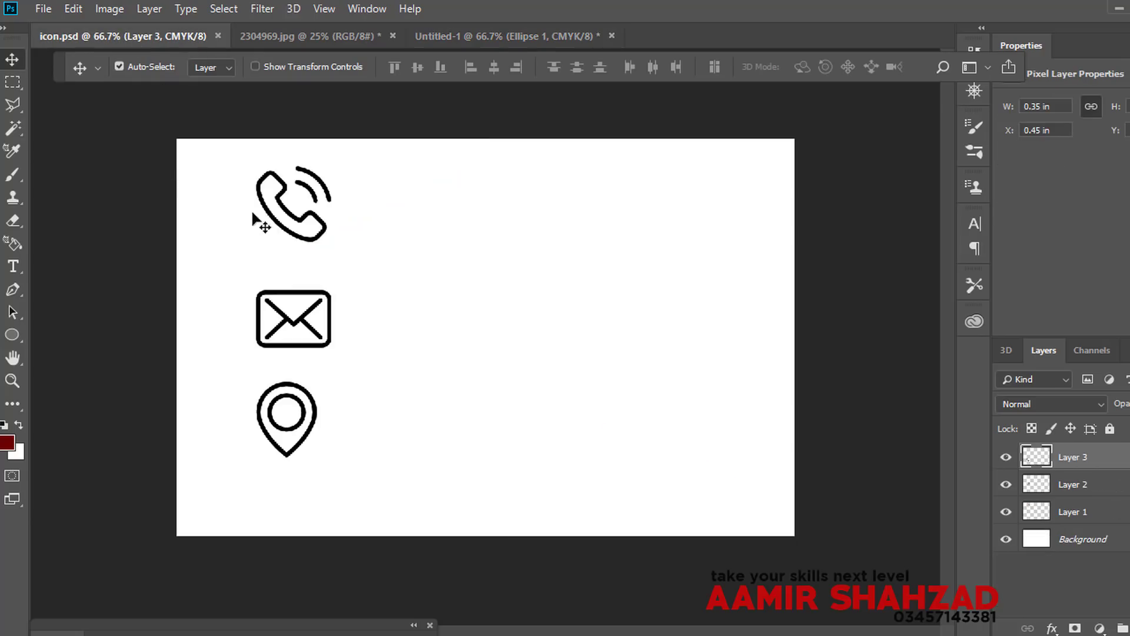
left_click(290, 203)
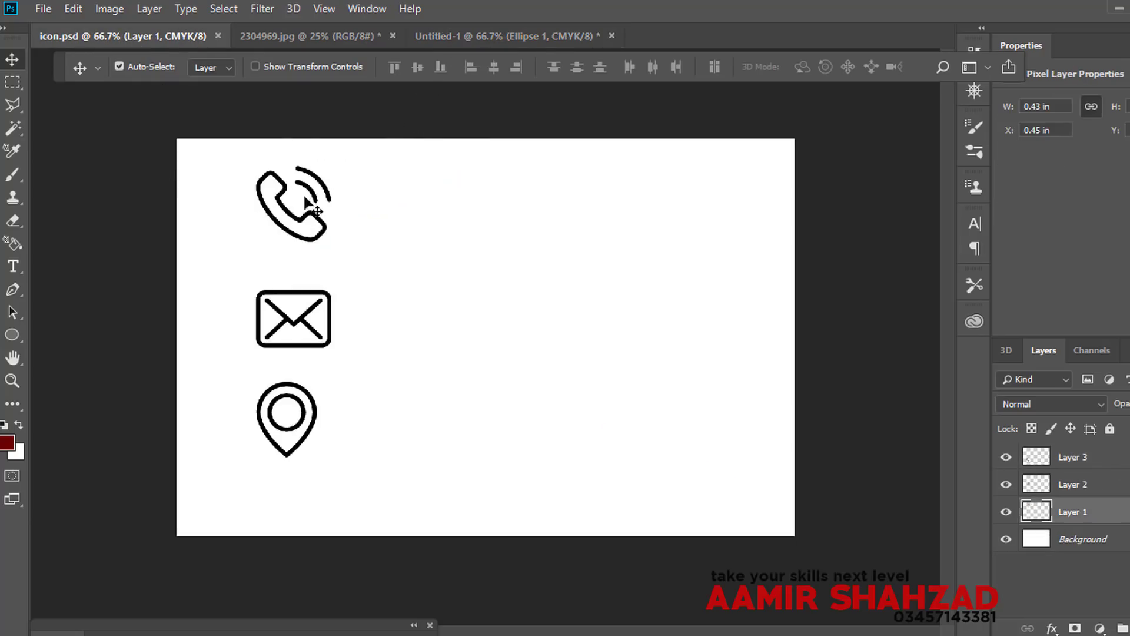
mouse_move(285, 180)
left_mouse_down()
mouse_move(418, 112)
mouse_move(488, 271)
left_mouse_up()
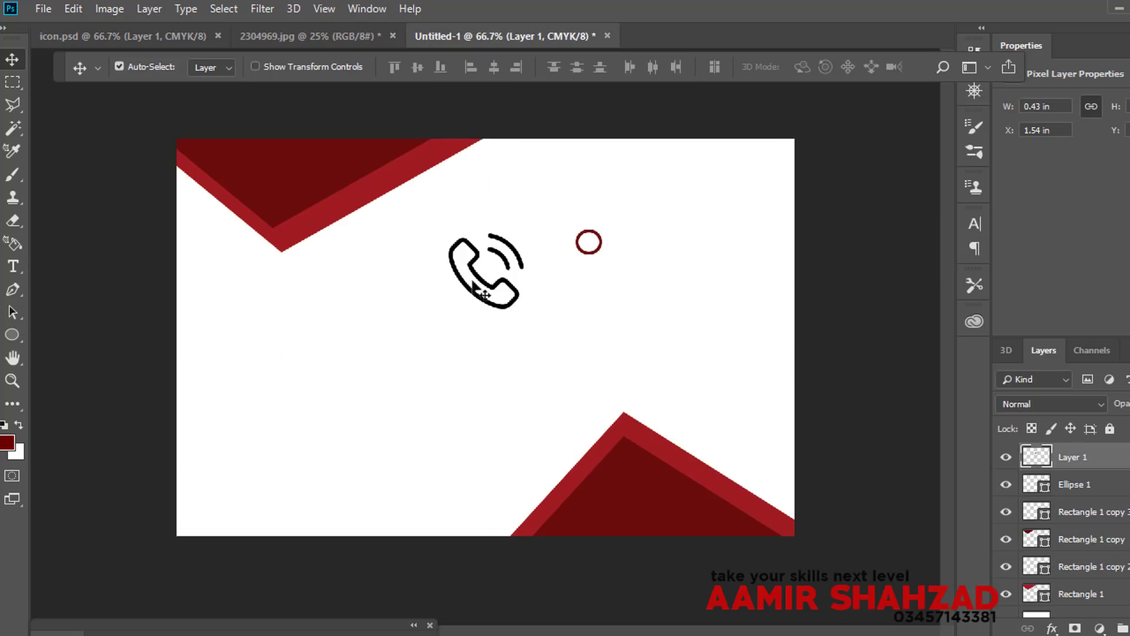
left_click(73, 10)
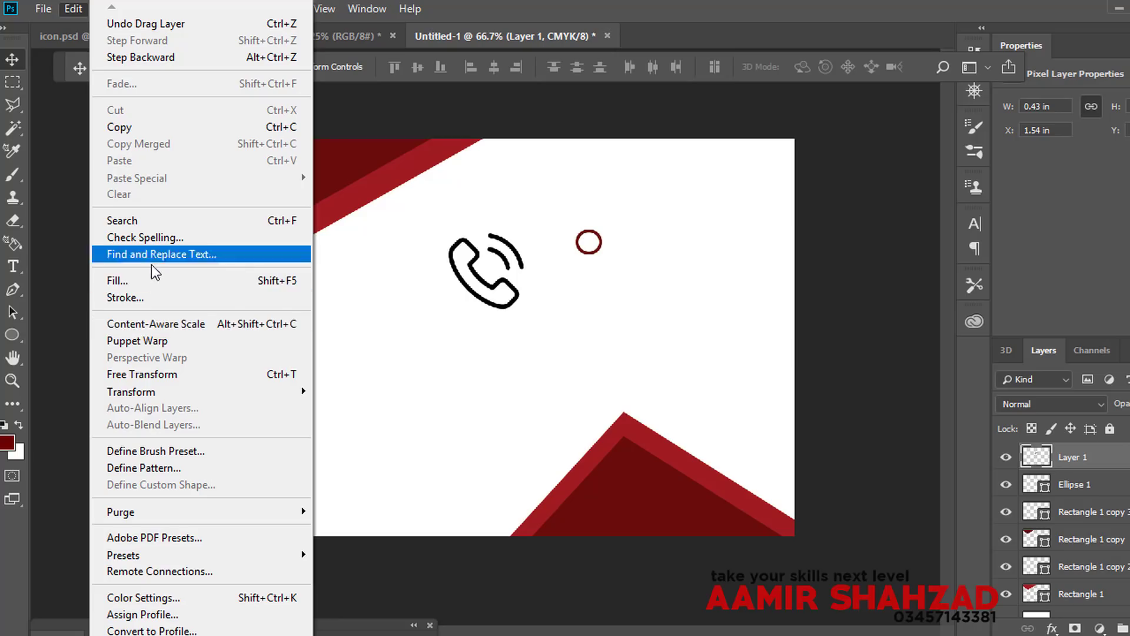
left_click(162, 373)
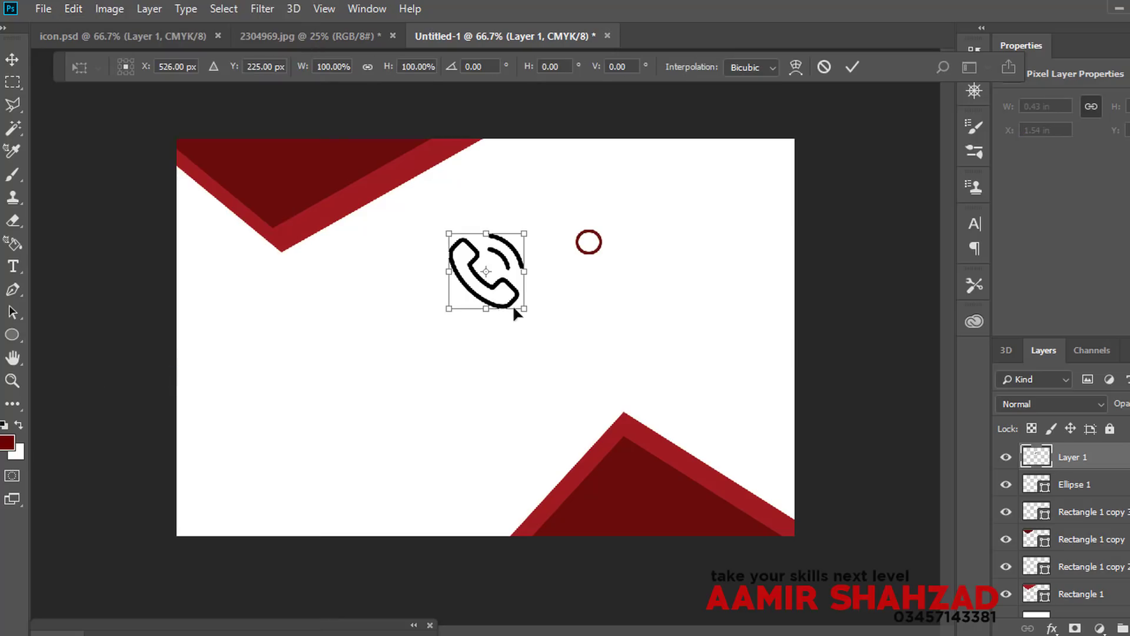
left_click_drag(523, 307, 468, 257)
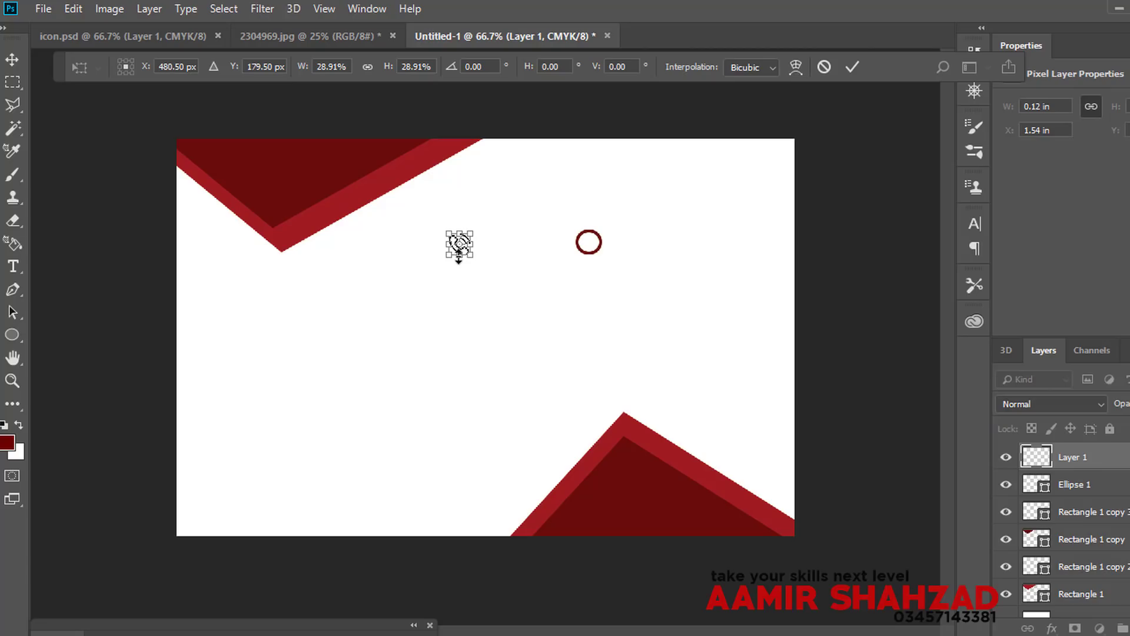
key("Return")
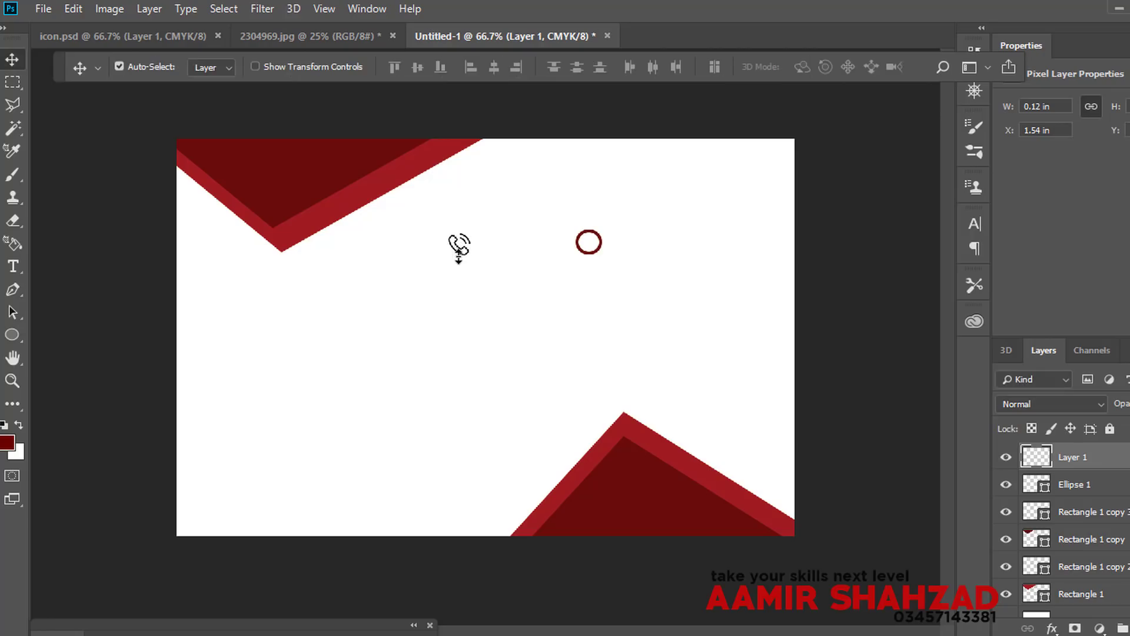
- Move the phone icon into the red ring and scale it to about 81%
mouse_move(464, 255)
left_mouse_down()
mouse_move(482, 254)
mouse_move(468, 250)
left_mouse_up()
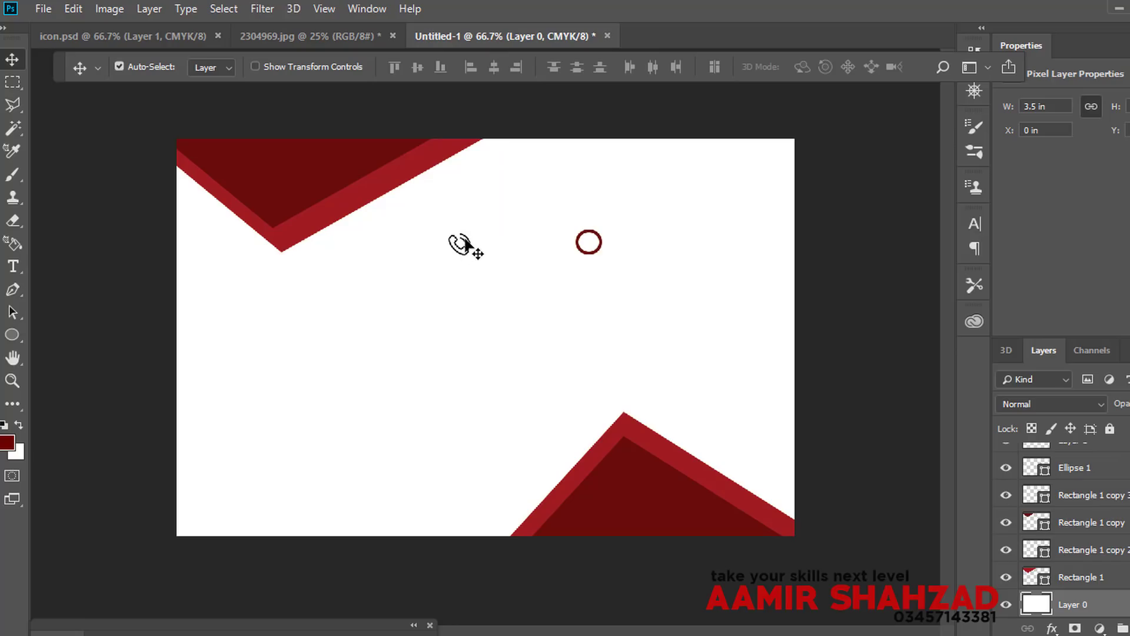
left_click_drag(467, 240, 451, 242)
scroll(1080, 565, "up", 1)
left_click(1077, 463)
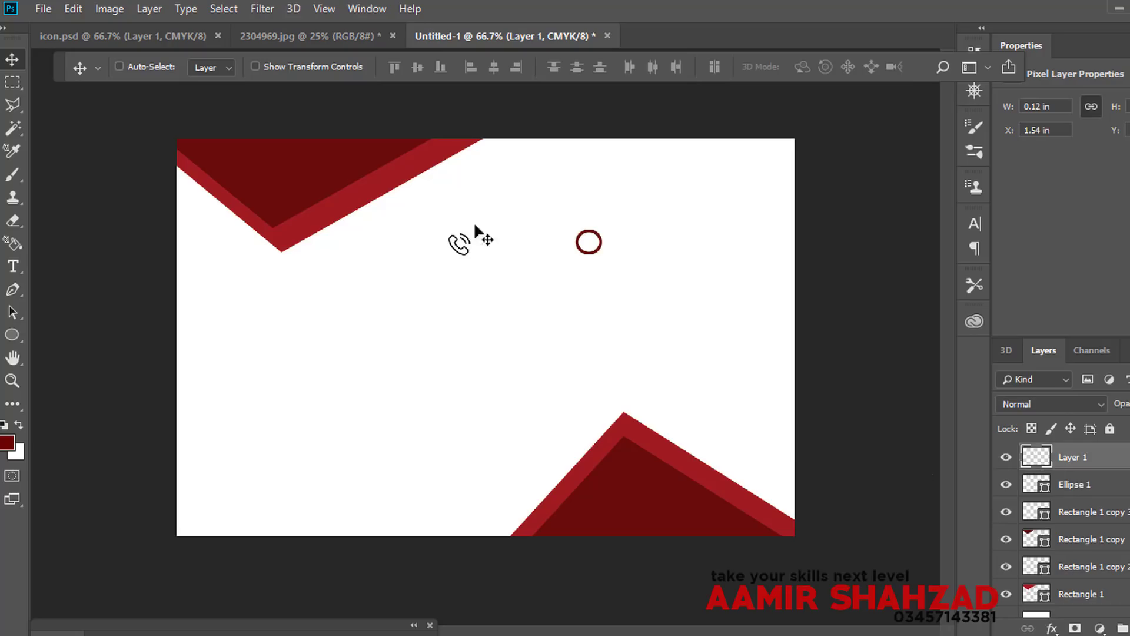
left_click_drag(467, 239, 596, 240)
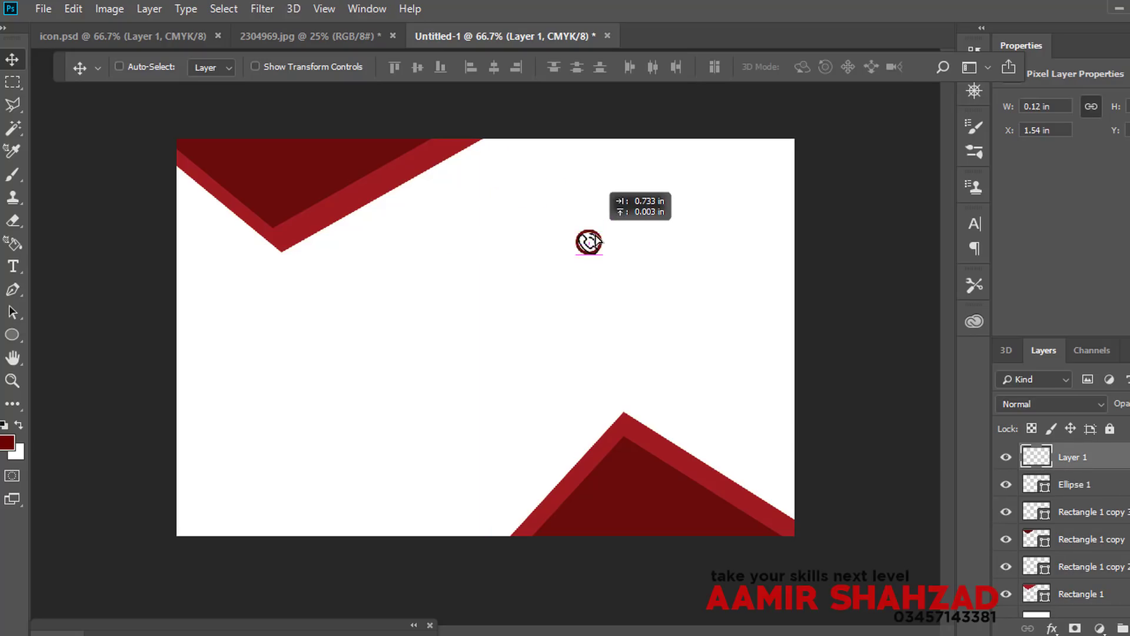
left_click(73, 9)
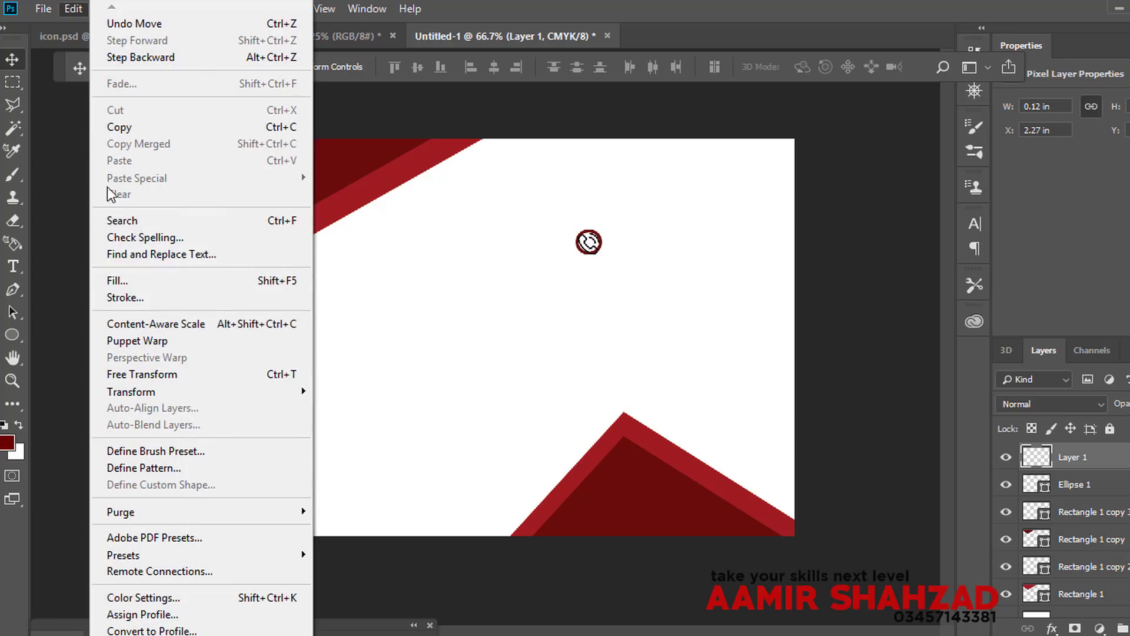
left_click(212, 374)
left_click_drag(602, 257, 601, 252)
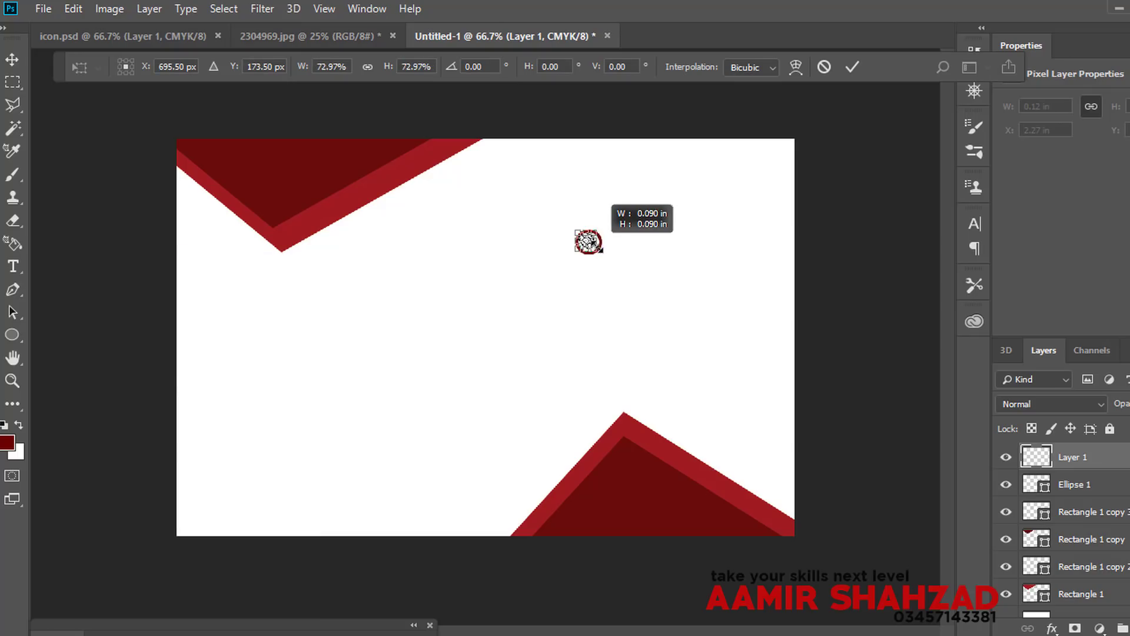
left_click_drag(600, 251, 602, 252)
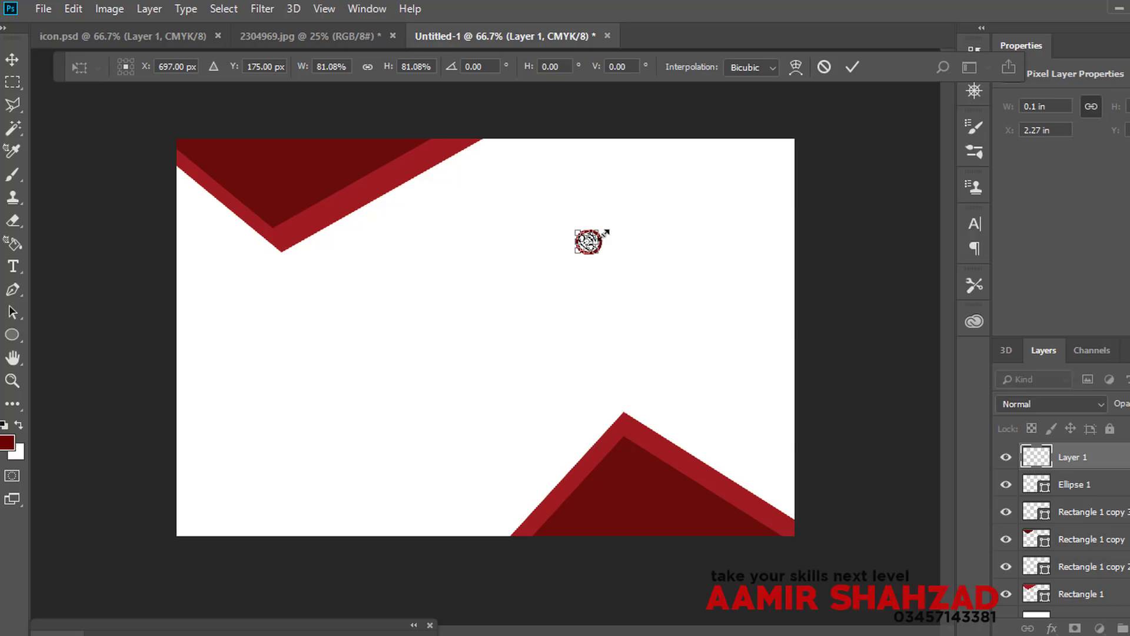
key("Return")
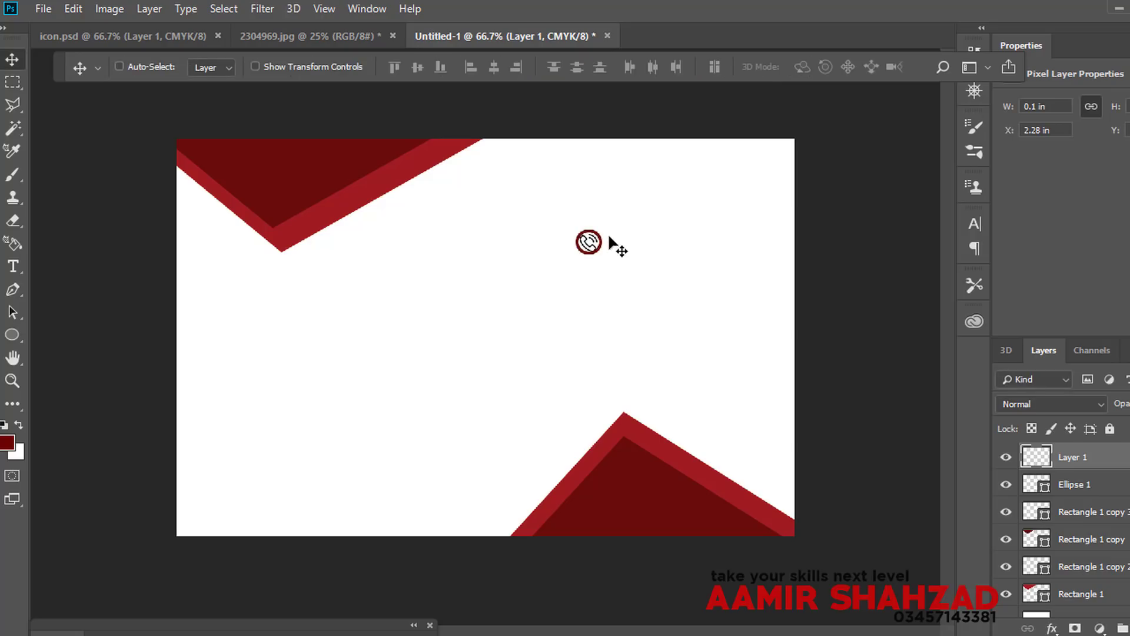
- Add a Color Overlay to Layer 1 using the dark red foreground colour 6b0300
left_click(1052, 628)
left_click(1078, 551)
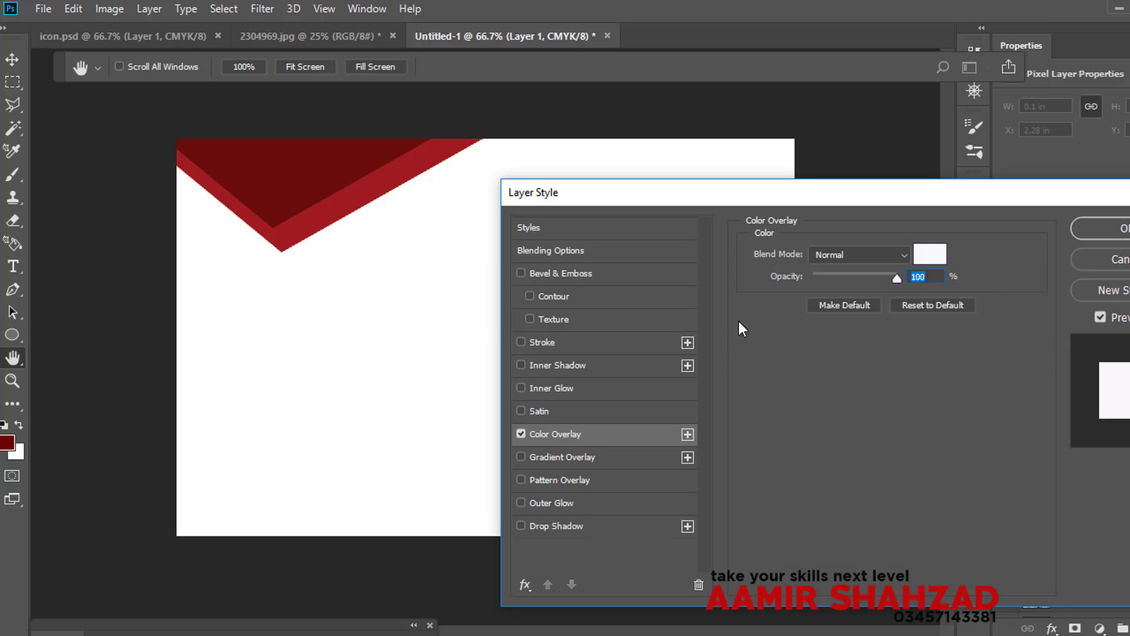
left_click(714, 381)
left_click(936, 253)
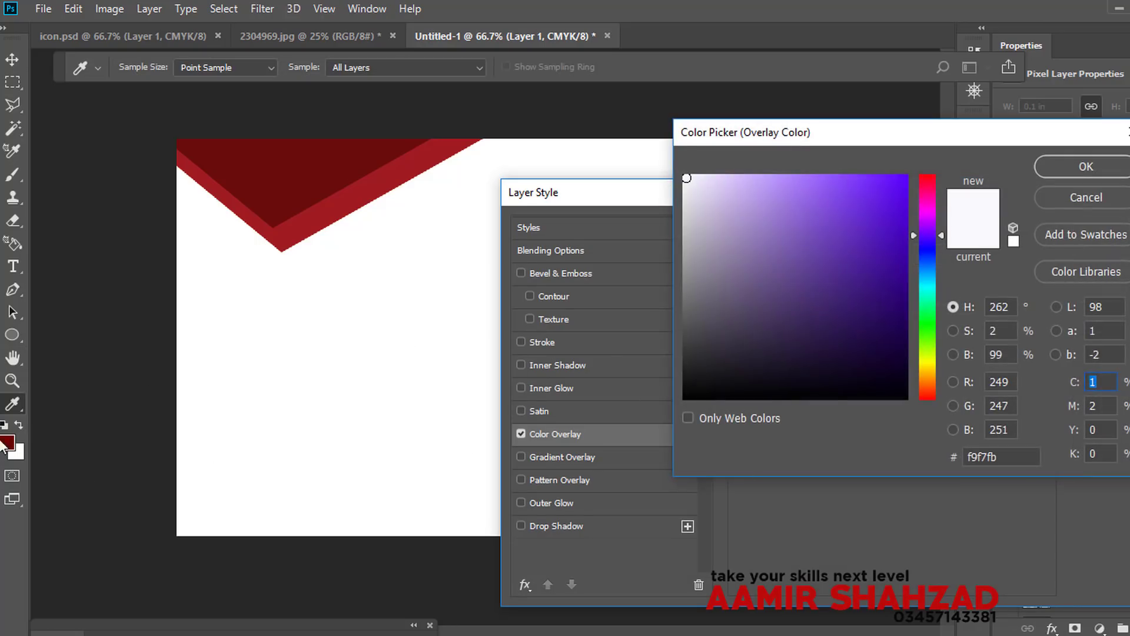
left_click(5, 443)
left_click(1084, 167)
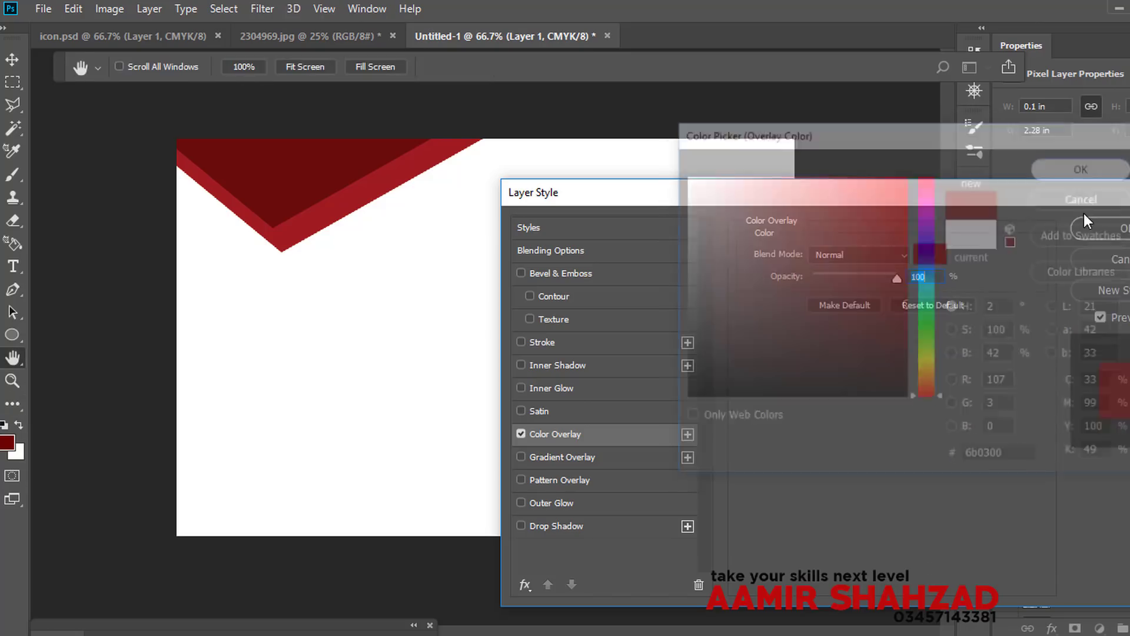
left_click(1085, 223)
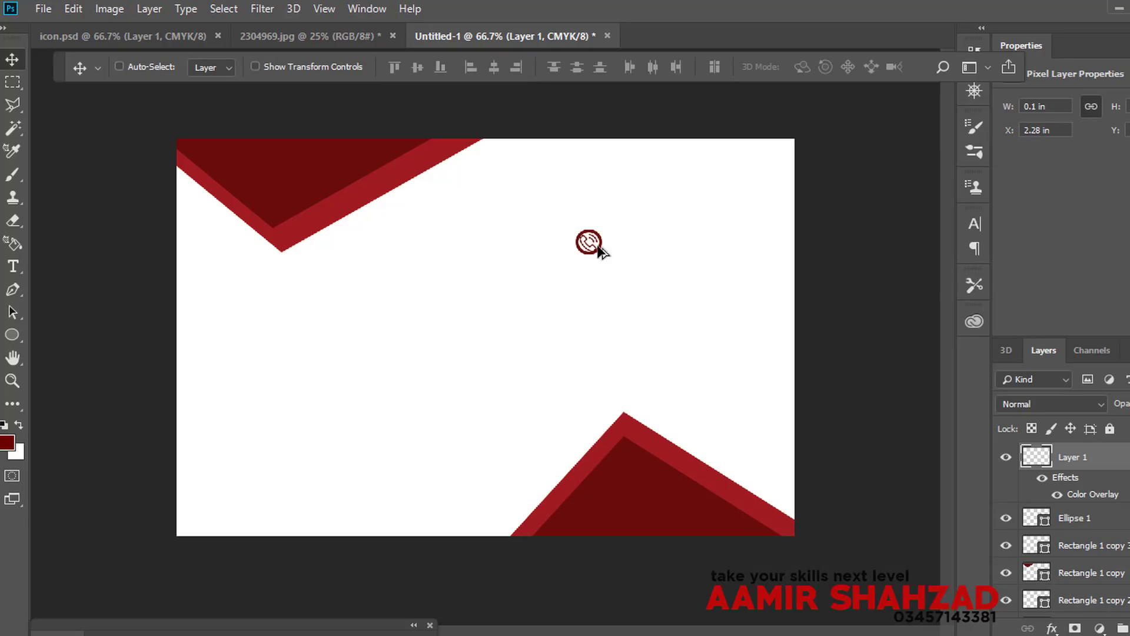
- Undo a stray phone-icon copy, then Alt-drag a copy of the Ellipse 1 ring just below it
left_click_drag(599, 250, 598, 290)
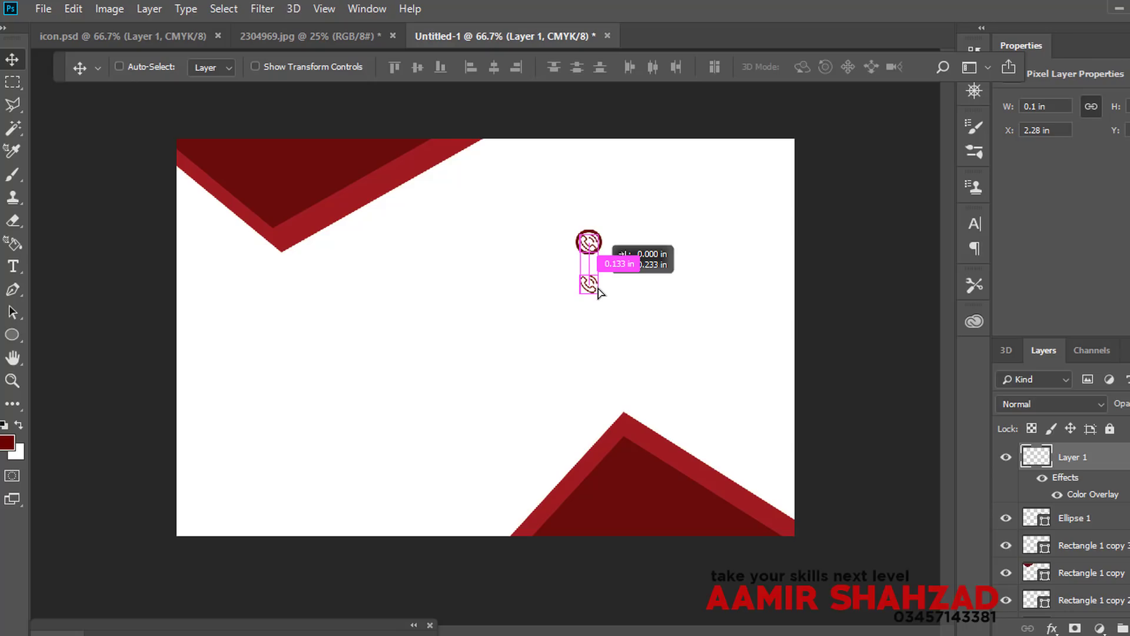
left_click(71, 10)
left_click(94, 58)
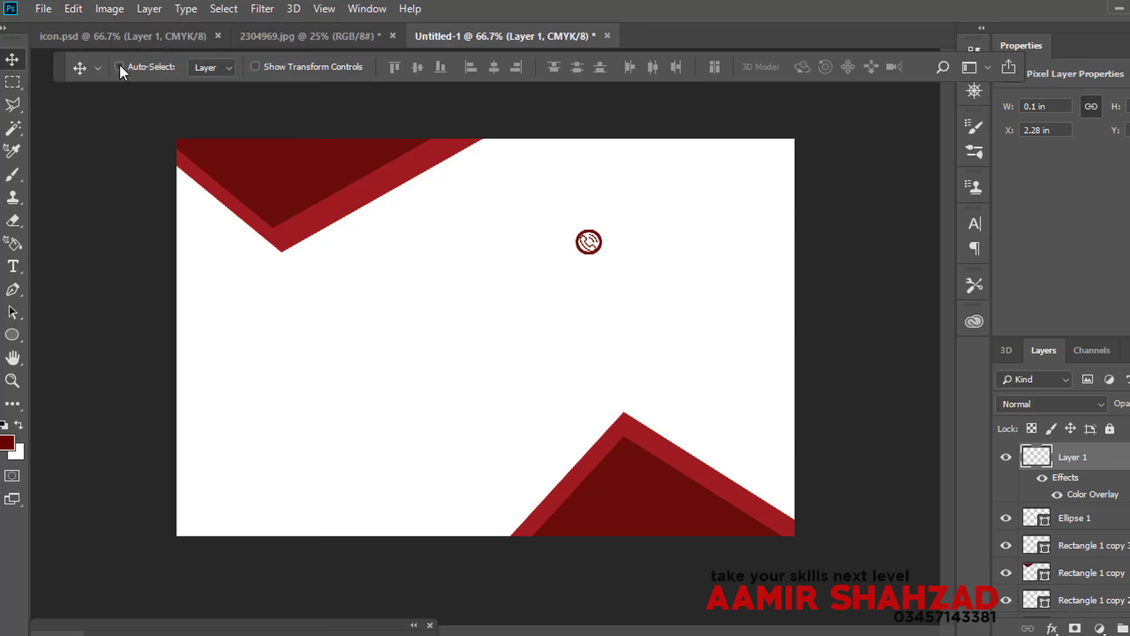
left_click_drag(596, 252, 596, 300)
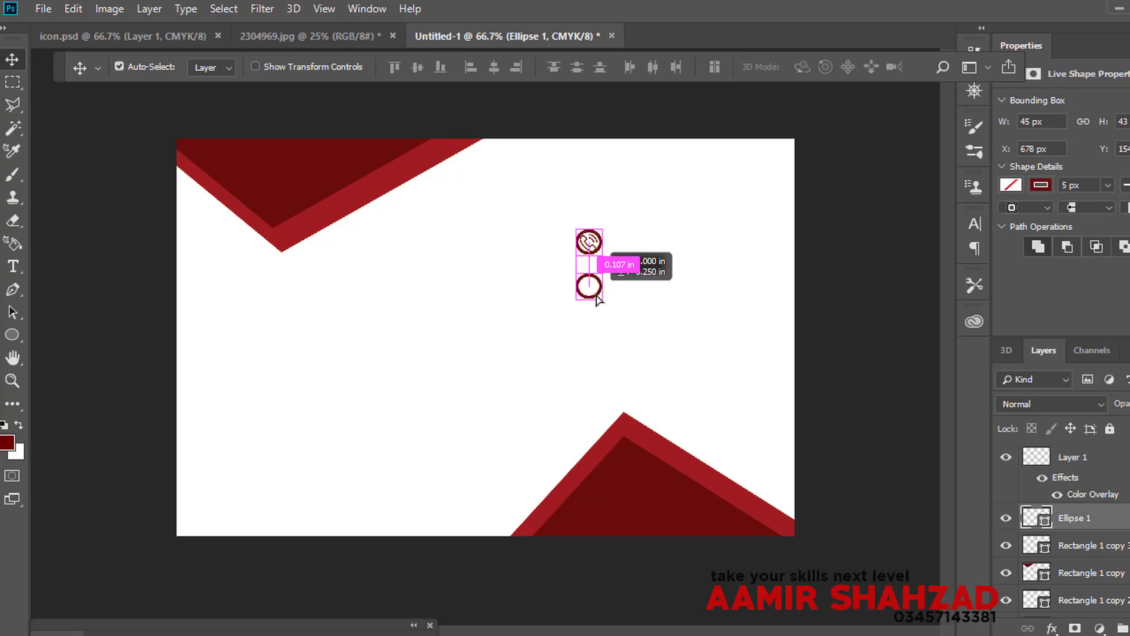
left_click_drag(596, 299, 595, 299)
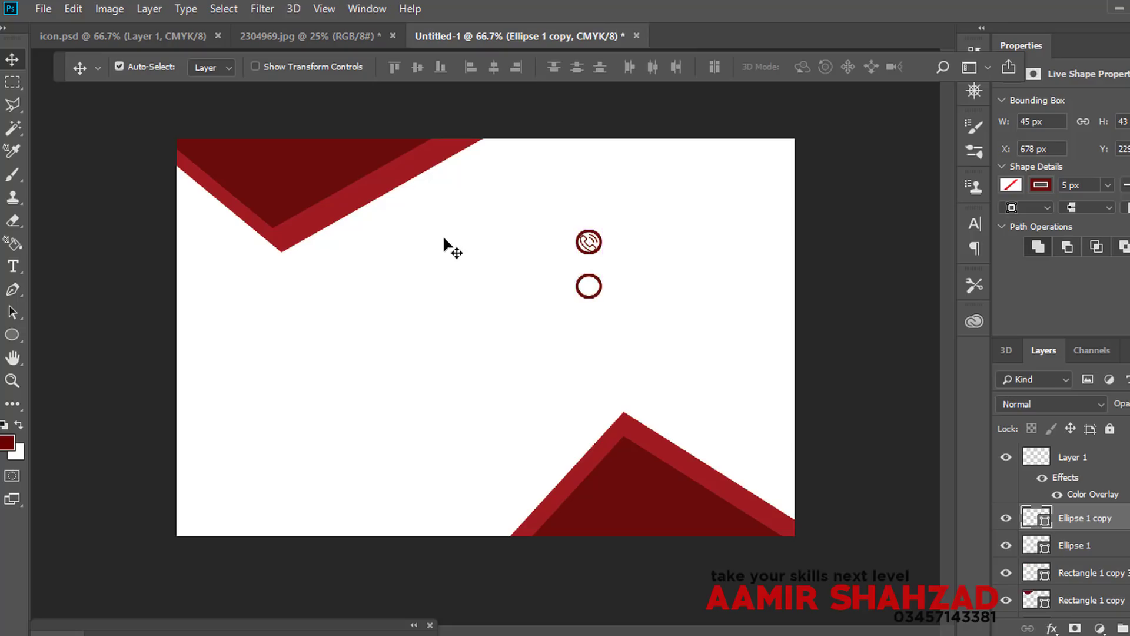
- Drag the mail icon from icon.psd onto the business card
left_click(170, 41)
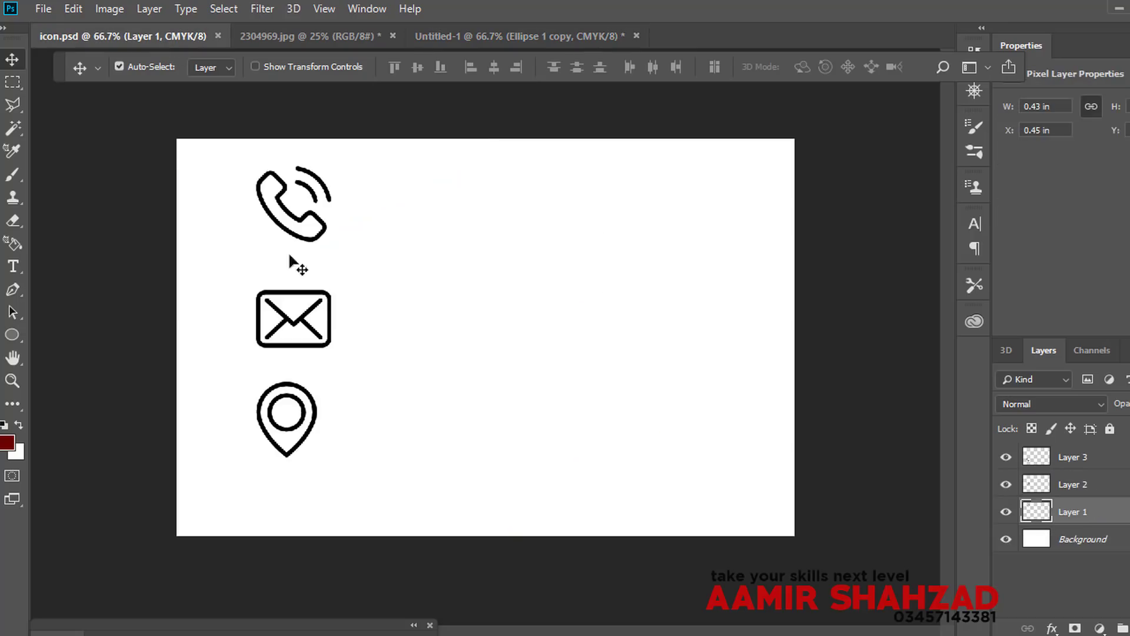
left_click(335, 307)
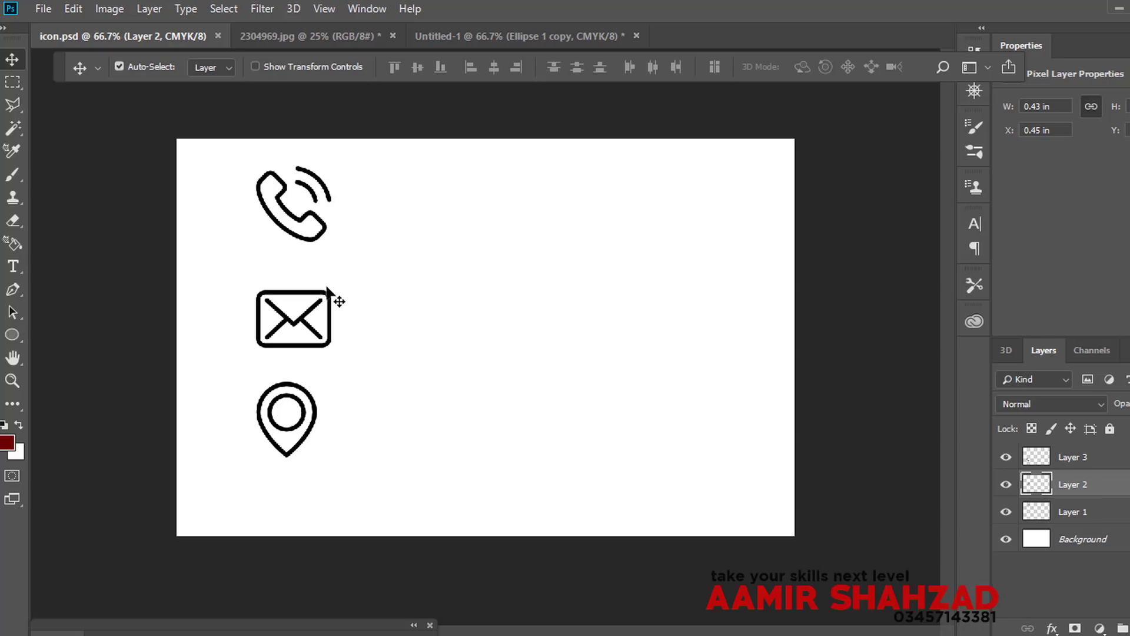
mouse_move(339, 306)
left_mouse_down()
mouse_move(543, 37)
mouse_move(461, 310)
left_mouse_up()
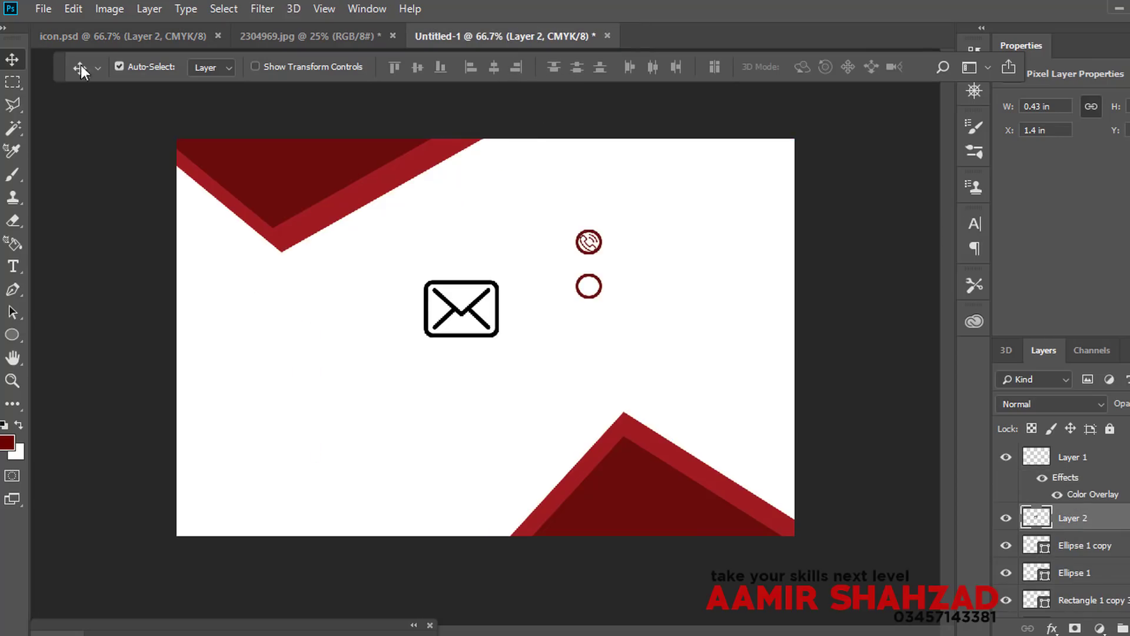
- Free-transform the mail icon down to 25%
left_click(72, 8)
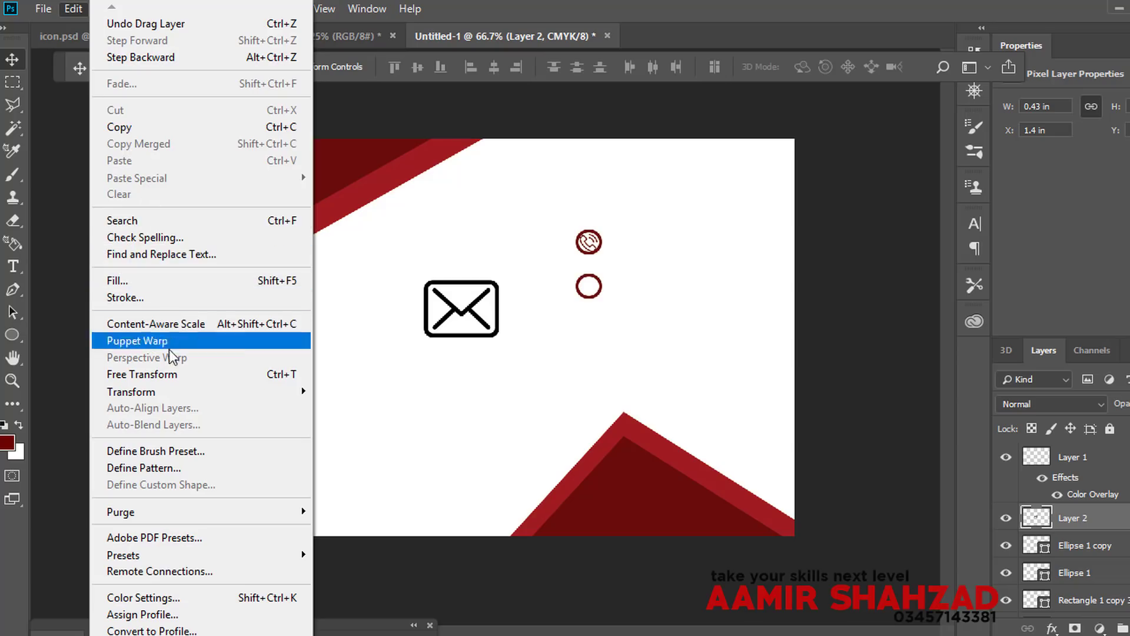
left_click(171, 377)
left_click_drag(499, 337, 453, 301)
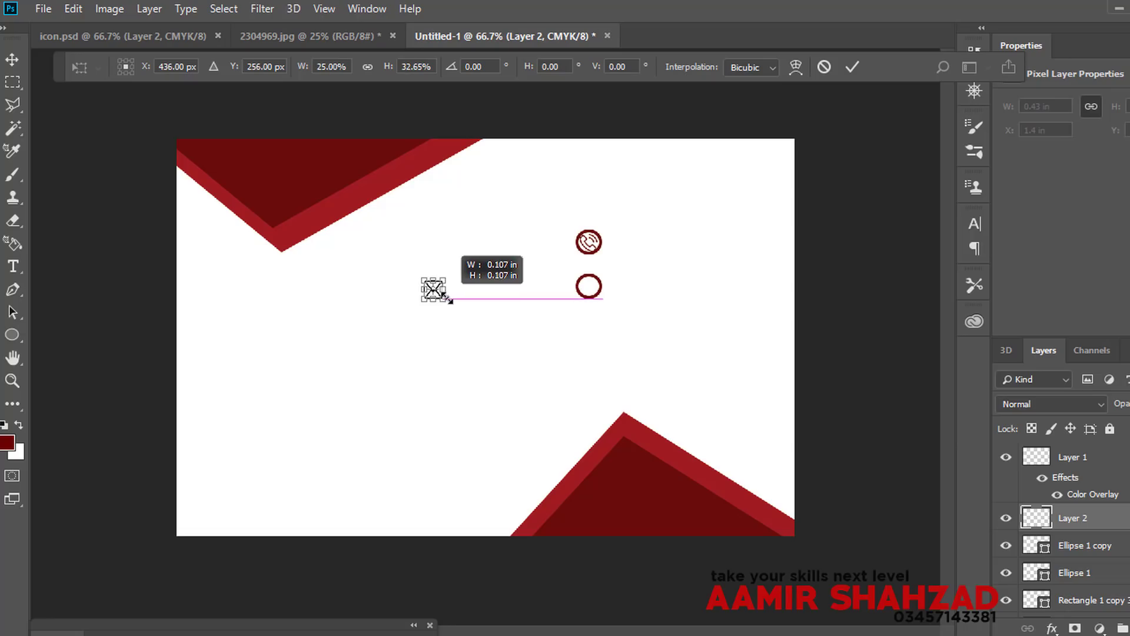
mouse_move(452, 300)
left_mouse_down()
mouse_move(486, 294)
mouse_move(407, 291)
mouse_move(588, 287)
left_mouse_up()
key("Return")
- Move the mail icon into the second ring and bring up the layer effects list
left_click(432, 292)
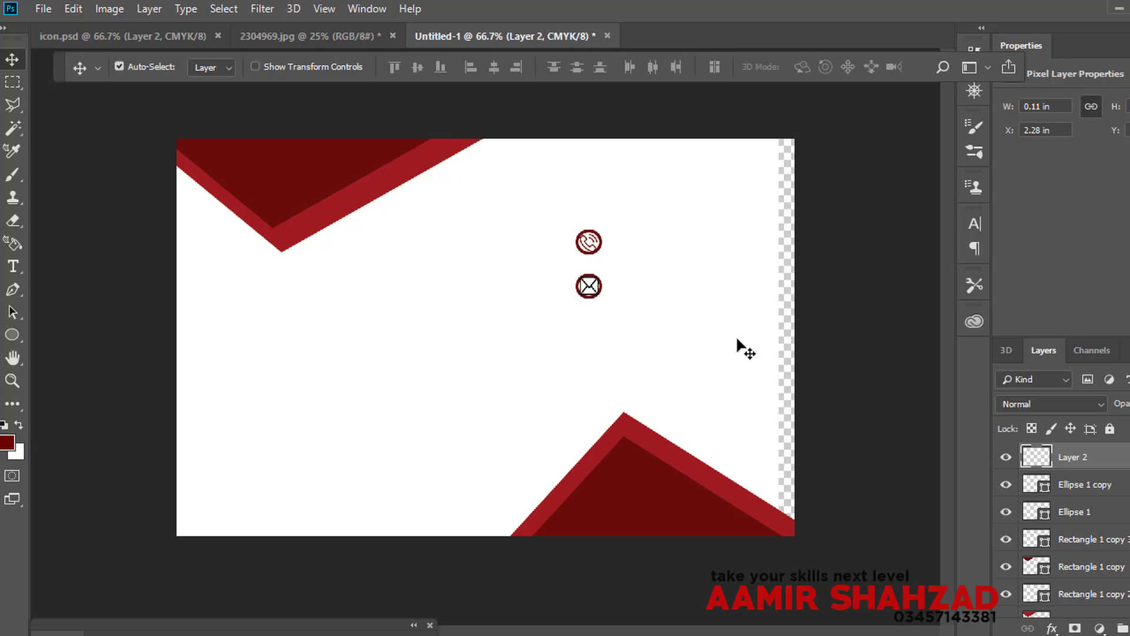
left_click_drag(739, 346, 747, 343)
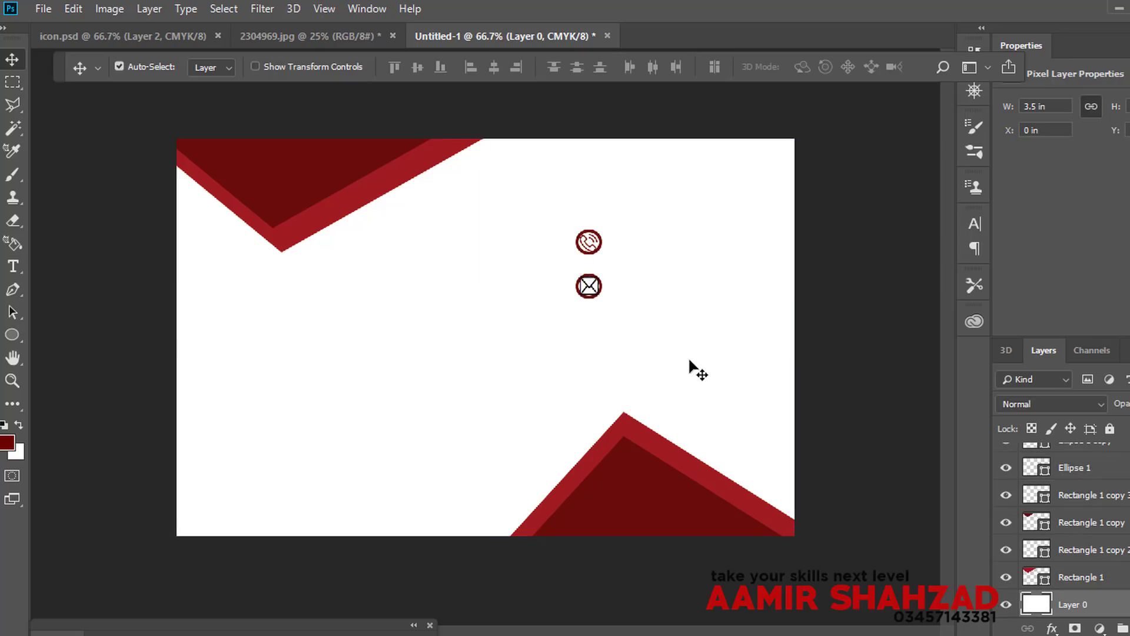
left_click(1052, 628)
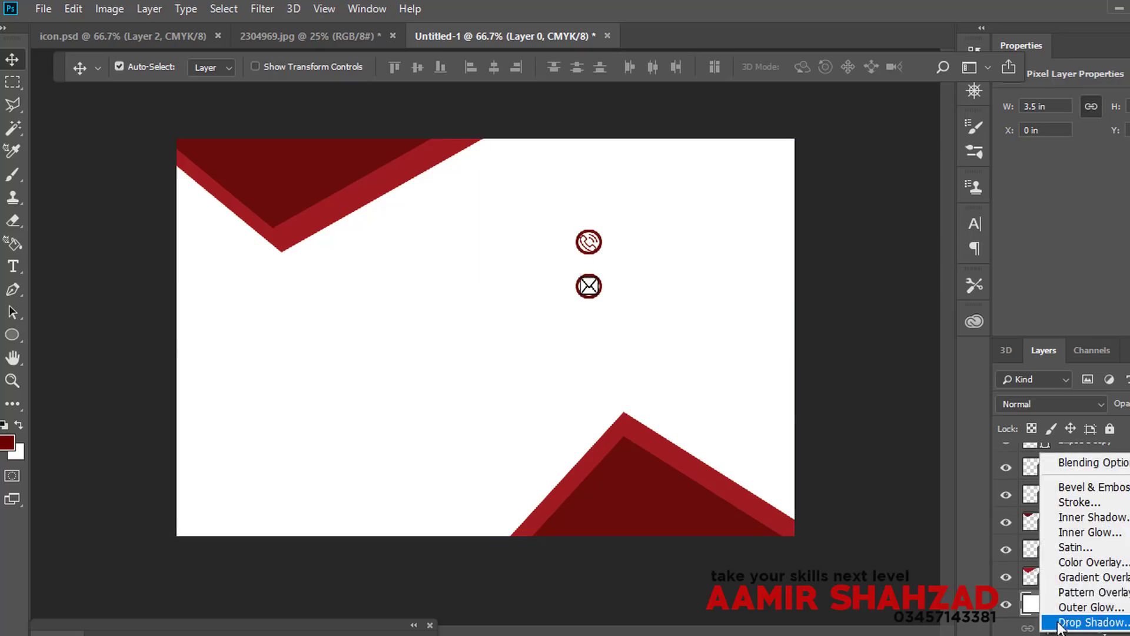
- Cancel a trial overlay on Layer 0 and give Layer 2 a dark red Color Overlay
left_click(1078, 562)
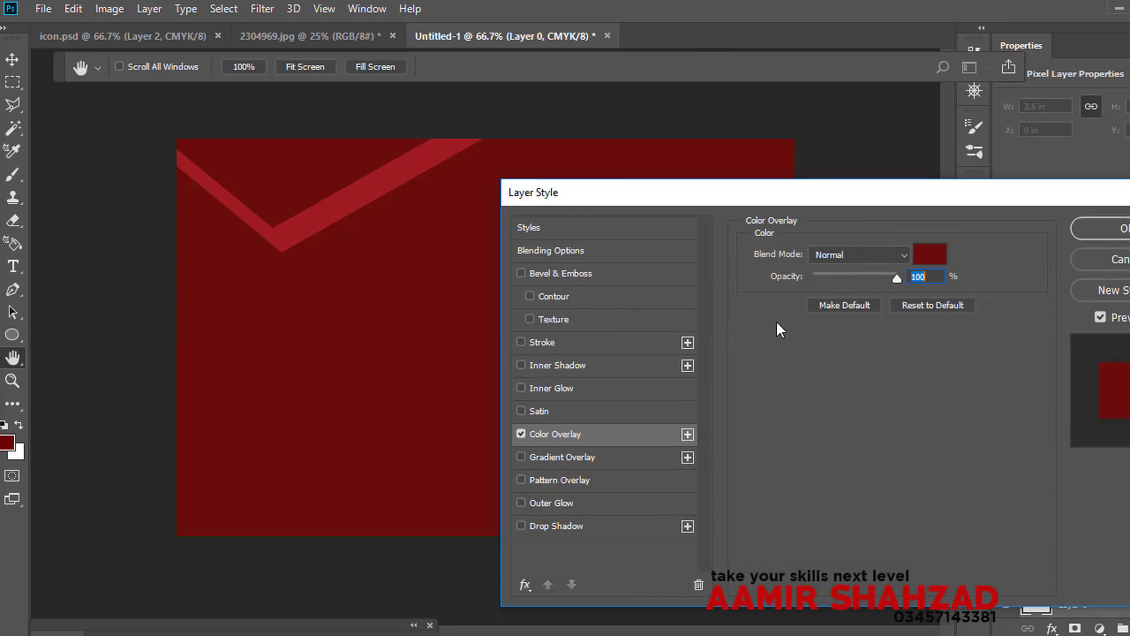
left_click(1077, 262)
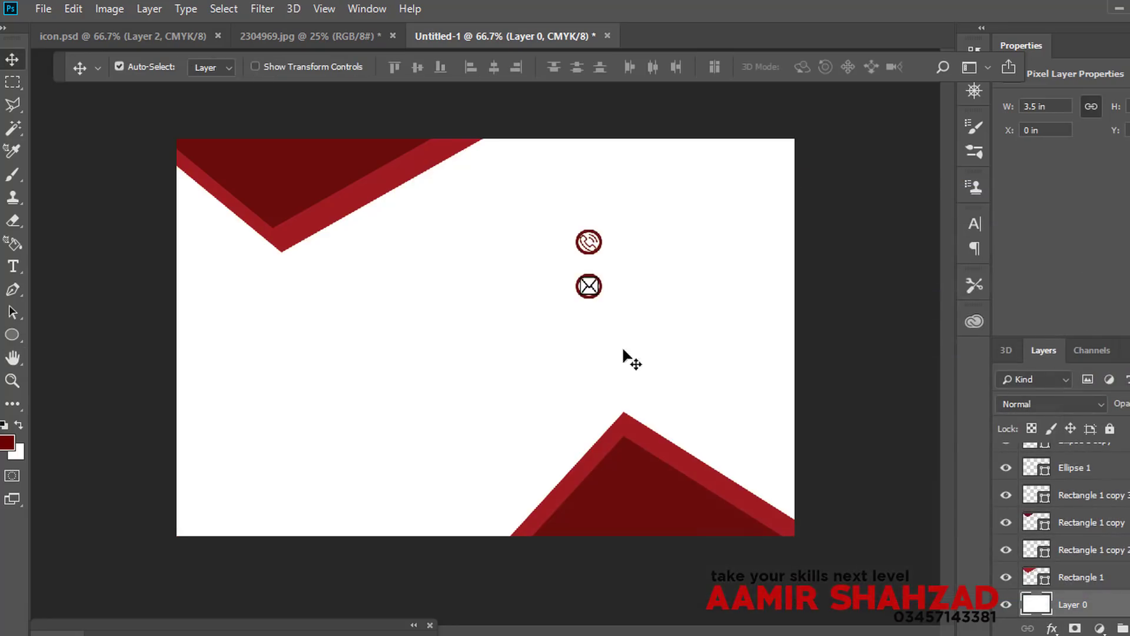
key("ctrl+shift+alt+n")
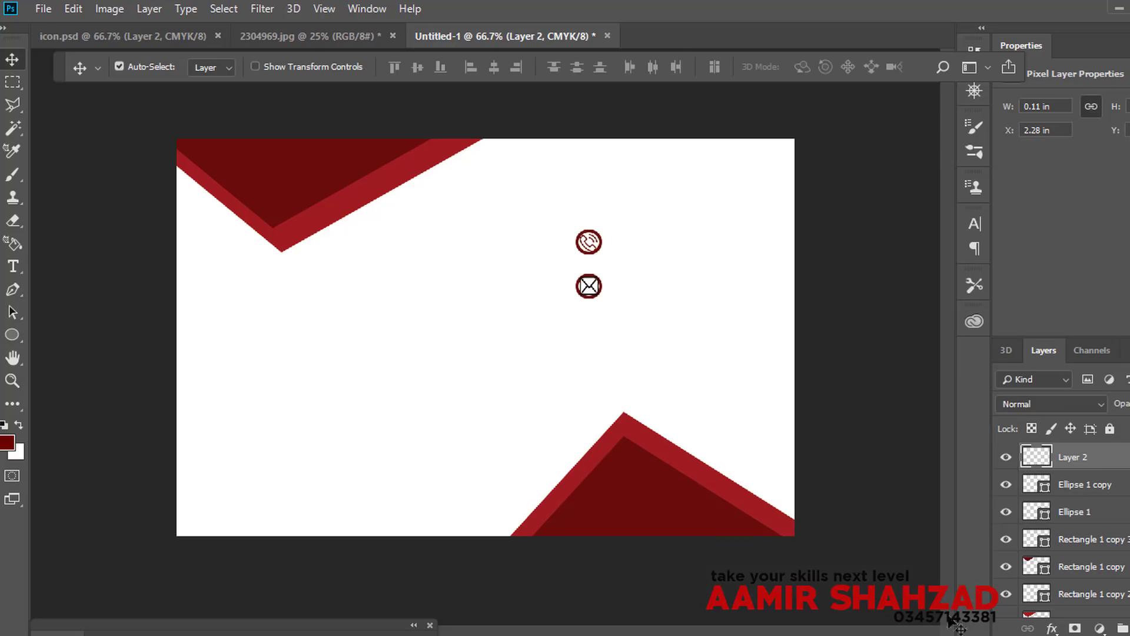
left_click(1052, 628)
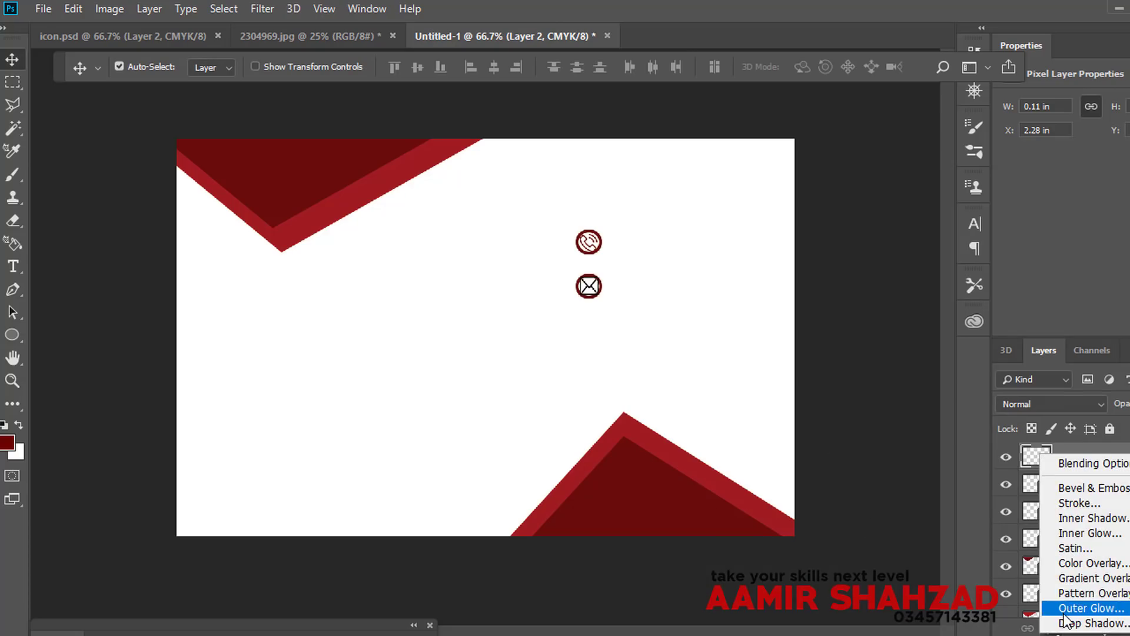
left_click(1066, 562)
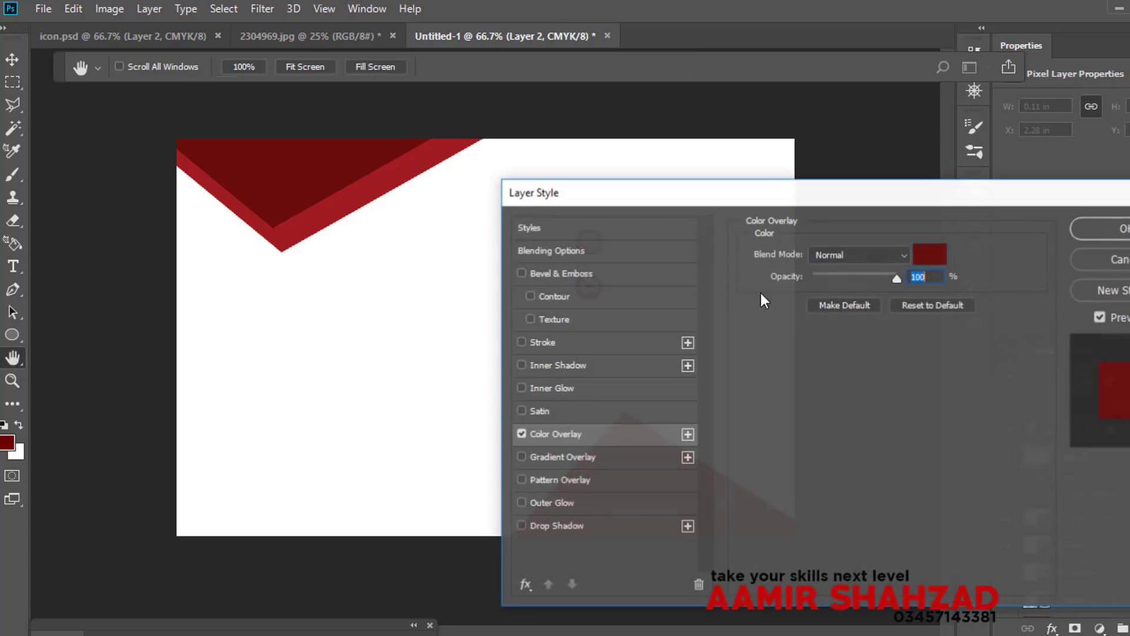
left_click(1101, 231)
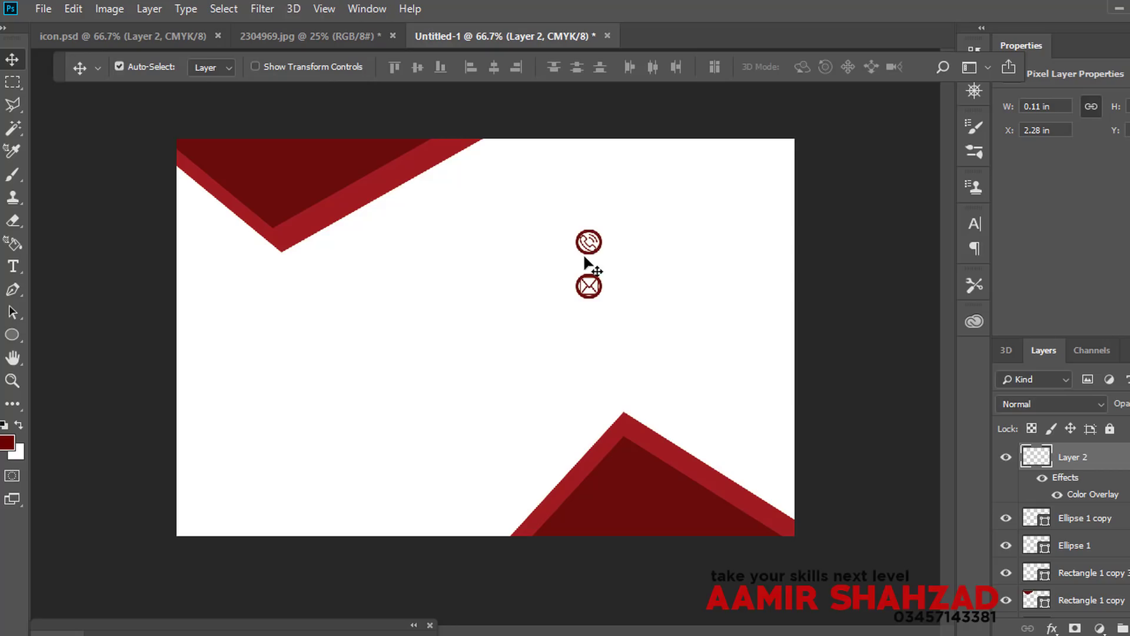
- Select Layer 0 and exit Free Transform unchanged, then select the Ellipse 1 ring layer
left_click(591, 255)
left_click(73, 8)
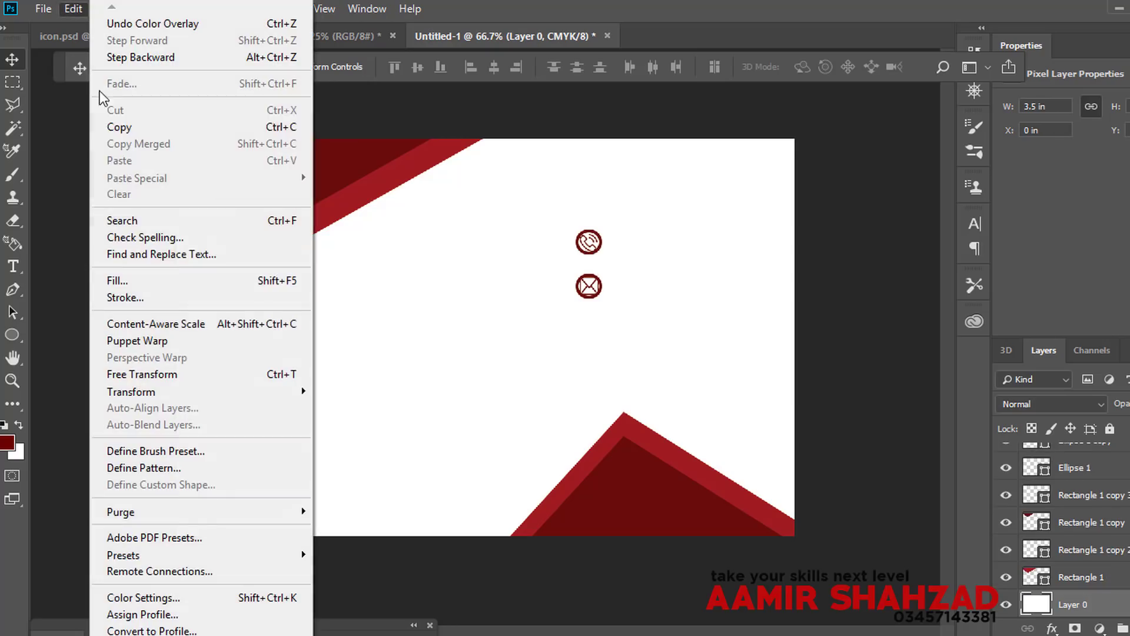
left_click(144, 374)
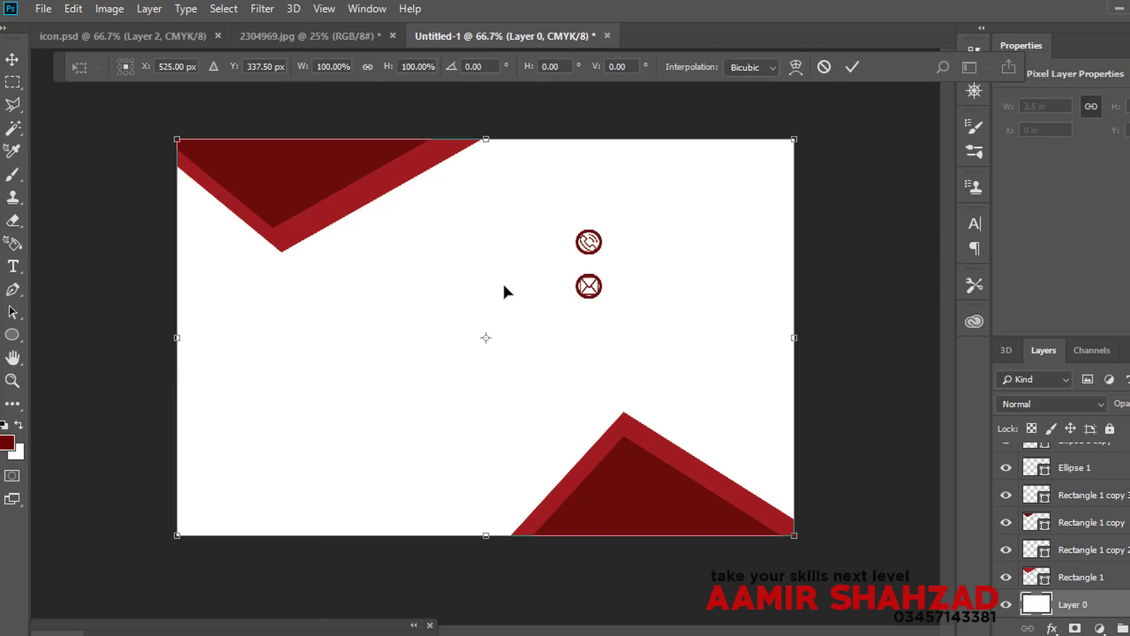
key("Return")
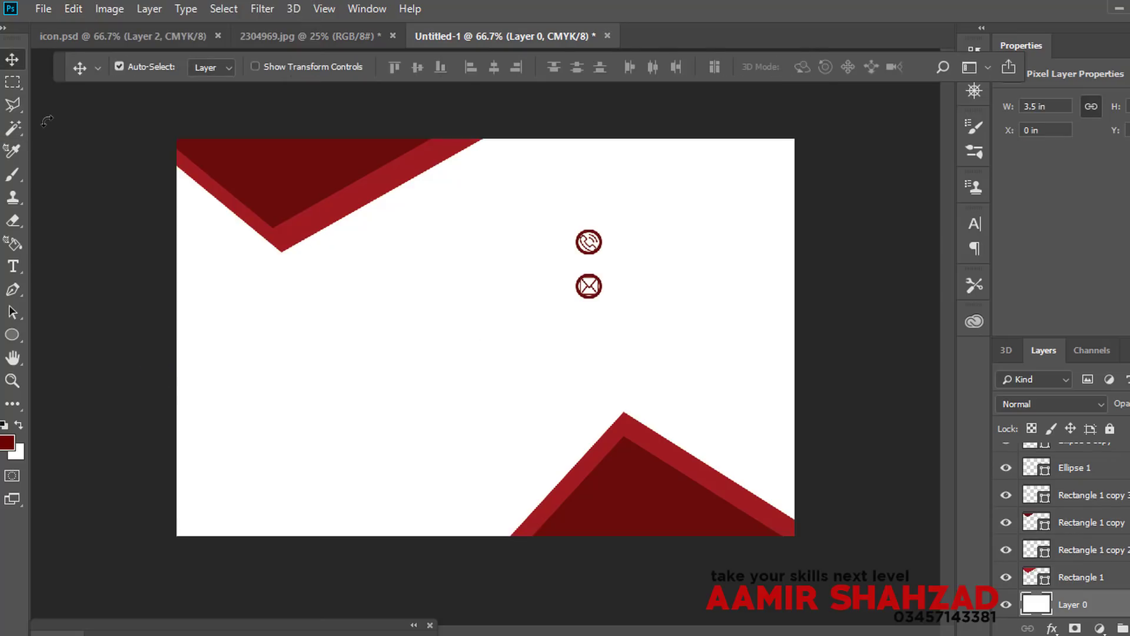
left_click(596, 250)
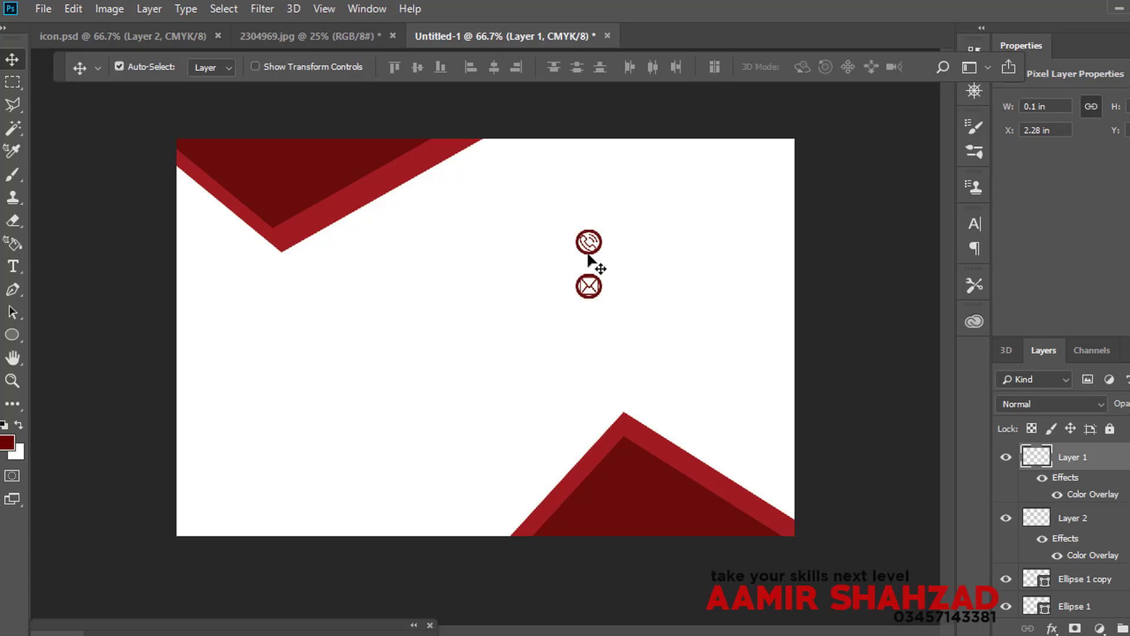
left_click(589, 254)
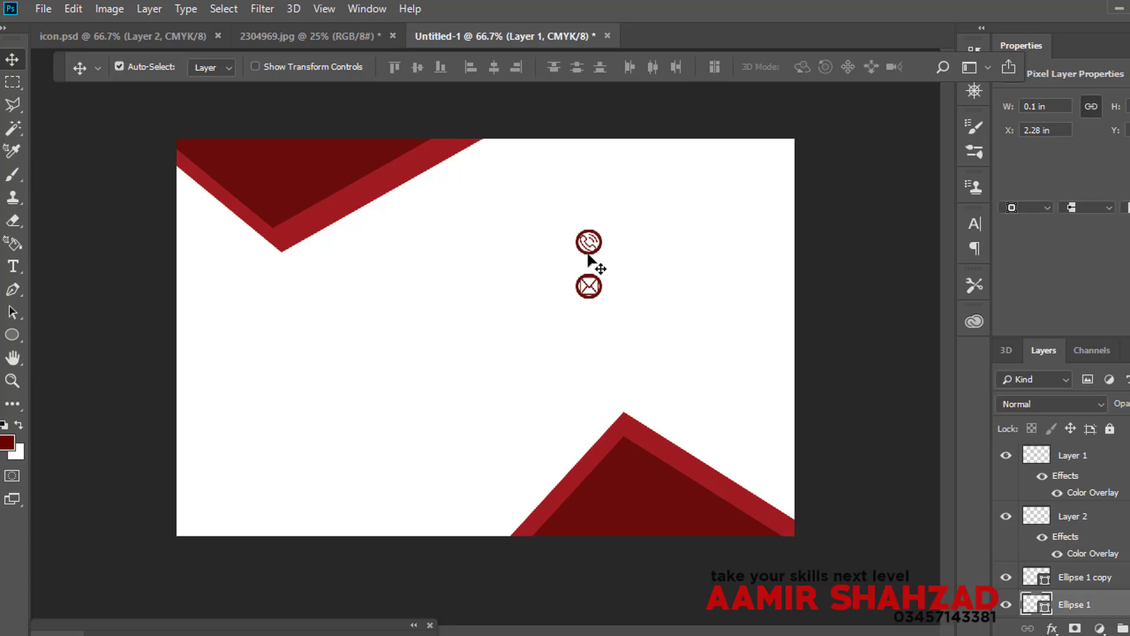
- Scale up the Ellipse 1 ring around the phone icon and nudge it up-left
left_click(63, 10)
left_click(111, 373)
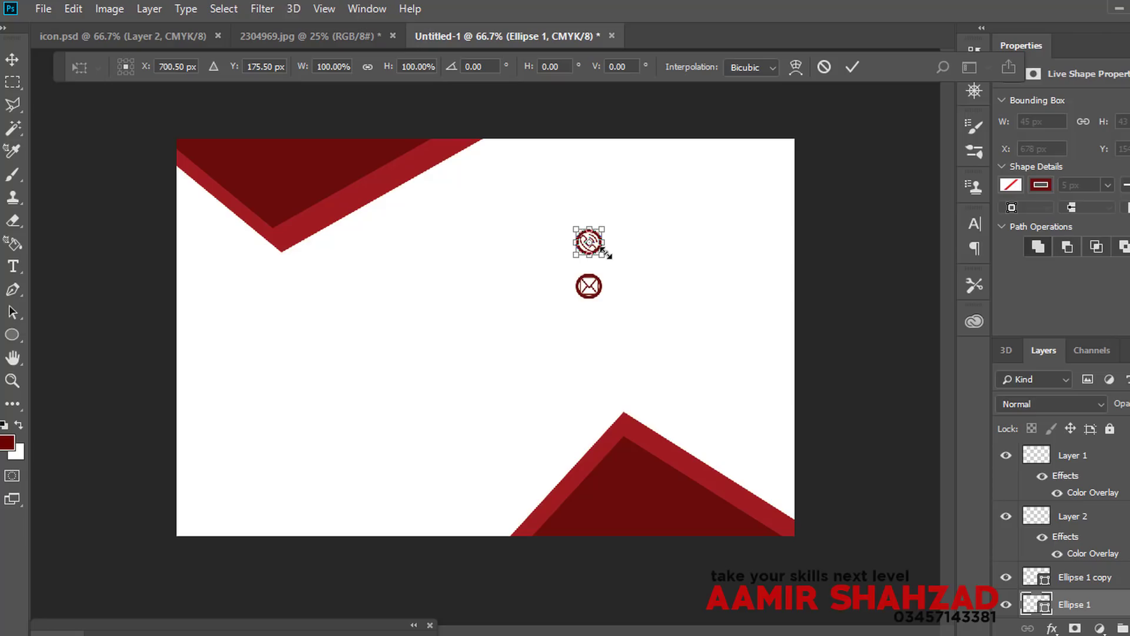
left_click_drag(609, 254, 609, 258)
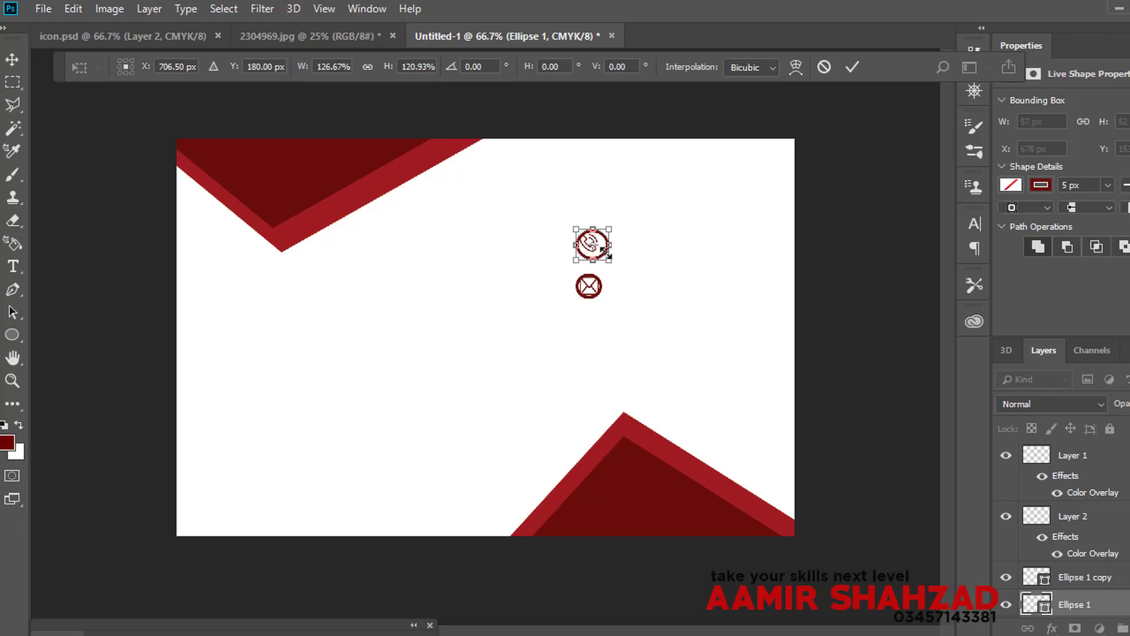
key("Return")
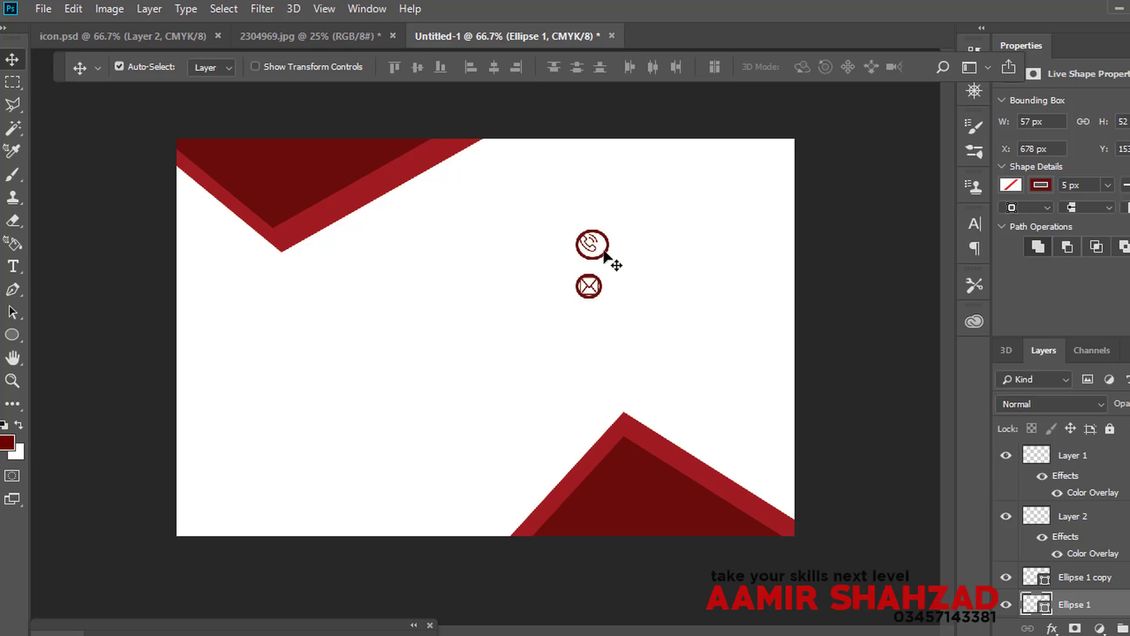
left_click_drag(606, 254, 601, 249)
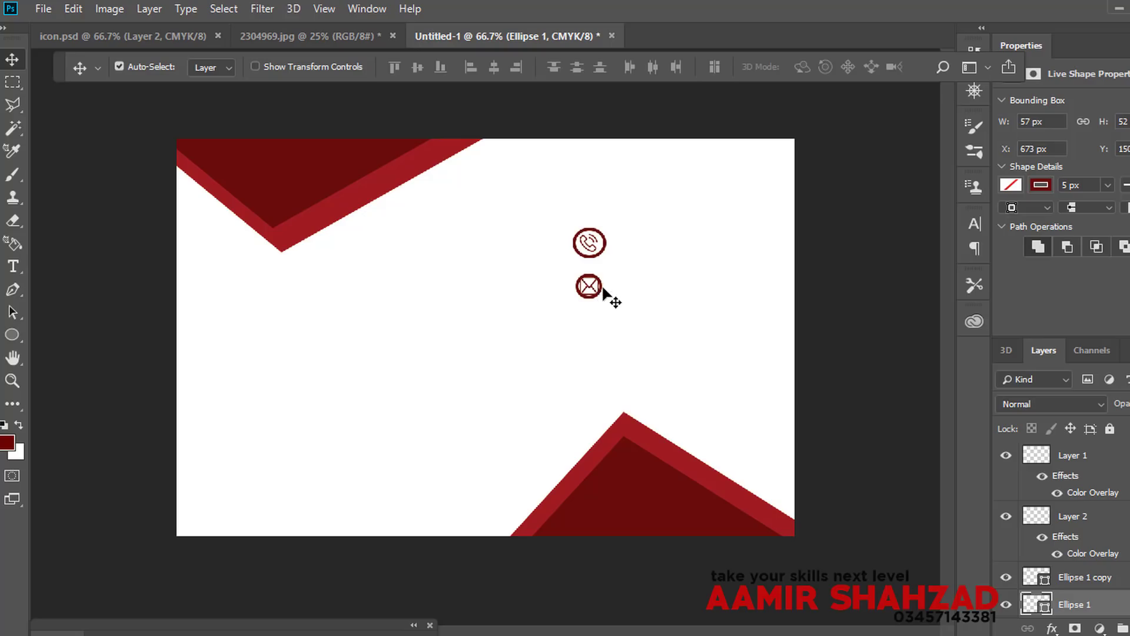
- Delete the Ellipse 1 copy ring and Alt-drag a new copy of Ellipse 1 over the envelope
left_click_drag(600, 289, 647, 288)
key("Delete")
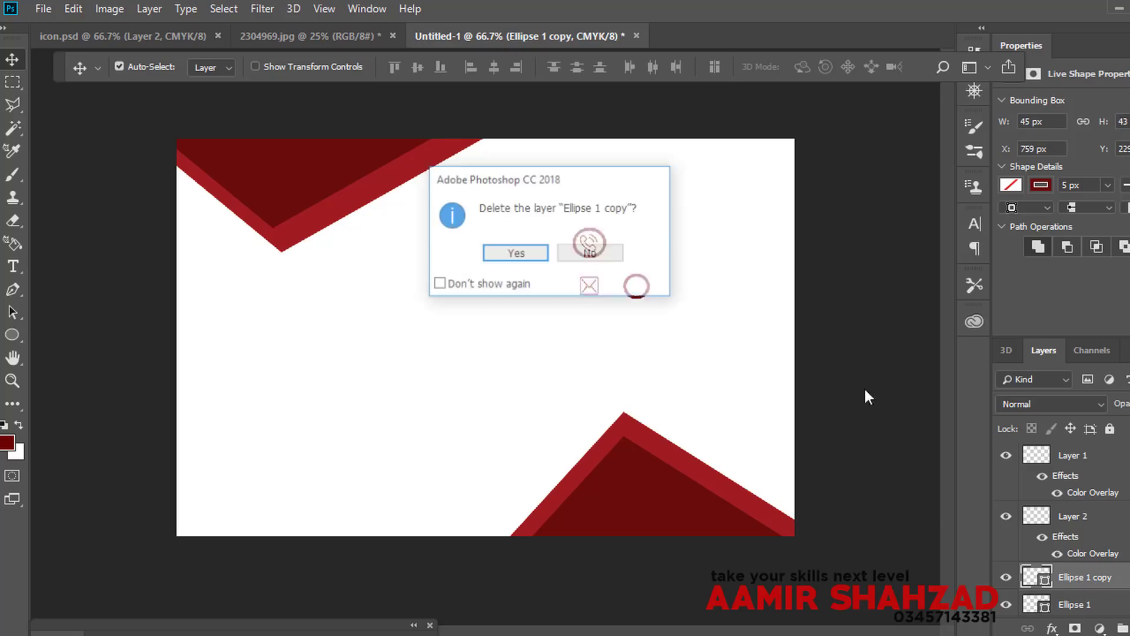
left_click(518, 253)
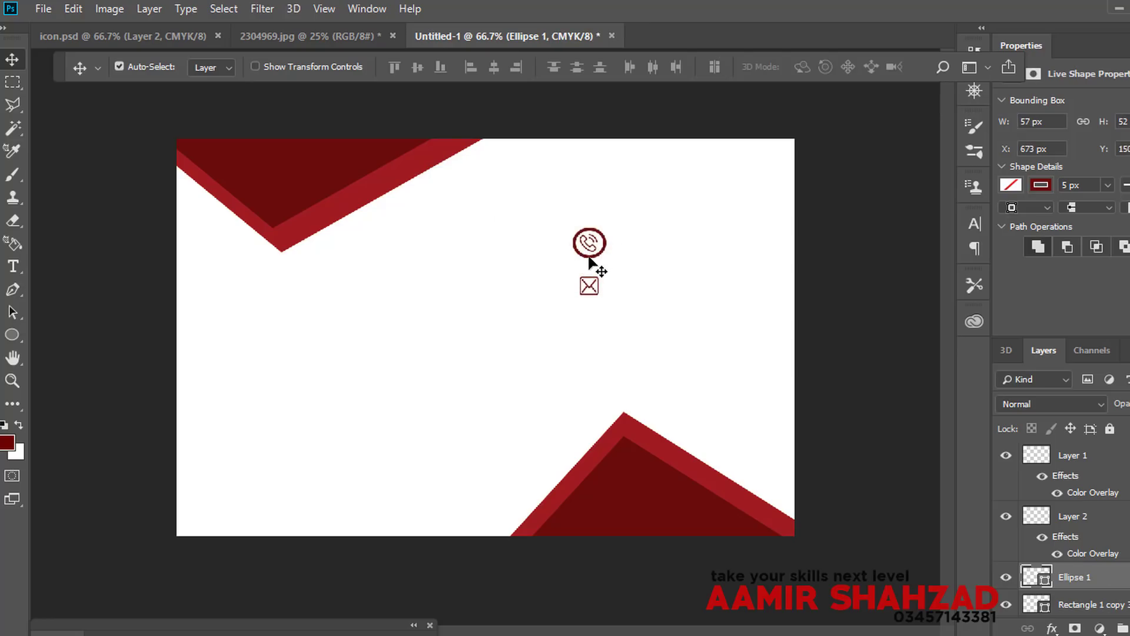
left_click_drag(589, 254, 593, 257)
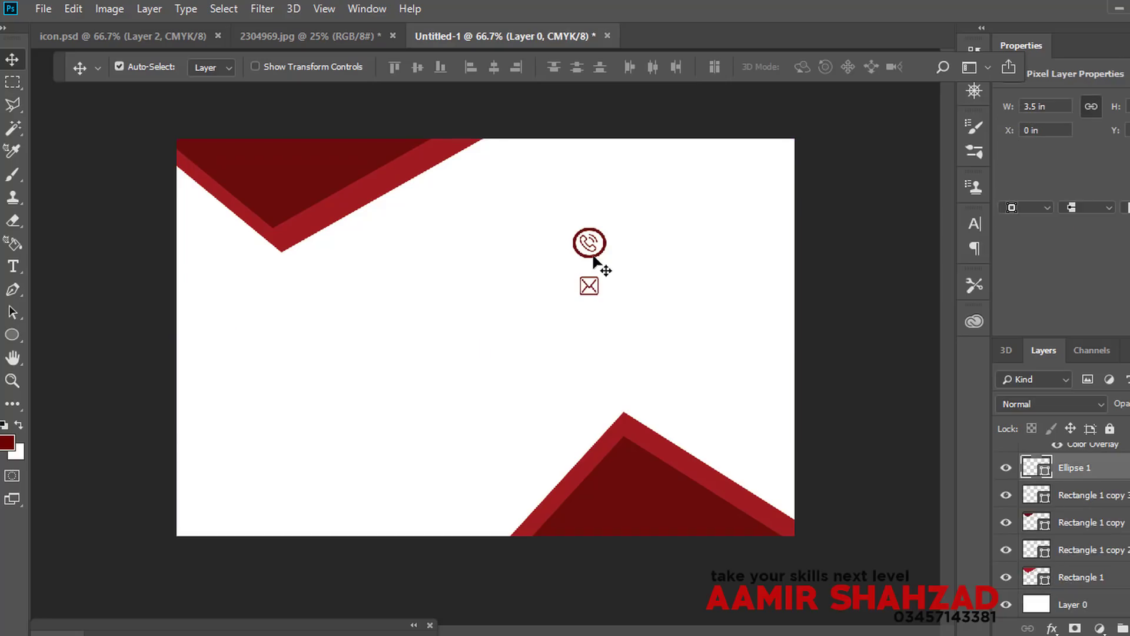
left_click_drag(594, 264, 595, 303)
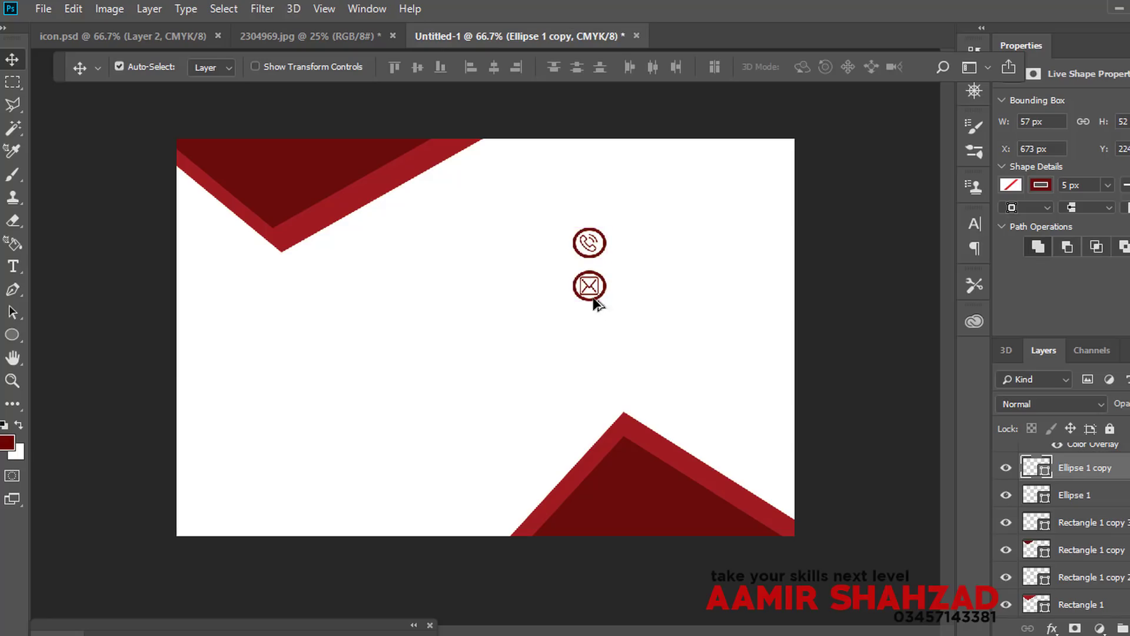
- Duplicate a third ring below the envelope and drag the location pin from icon.psd onto the card
left_click_drag(594, 299, 593, 351)
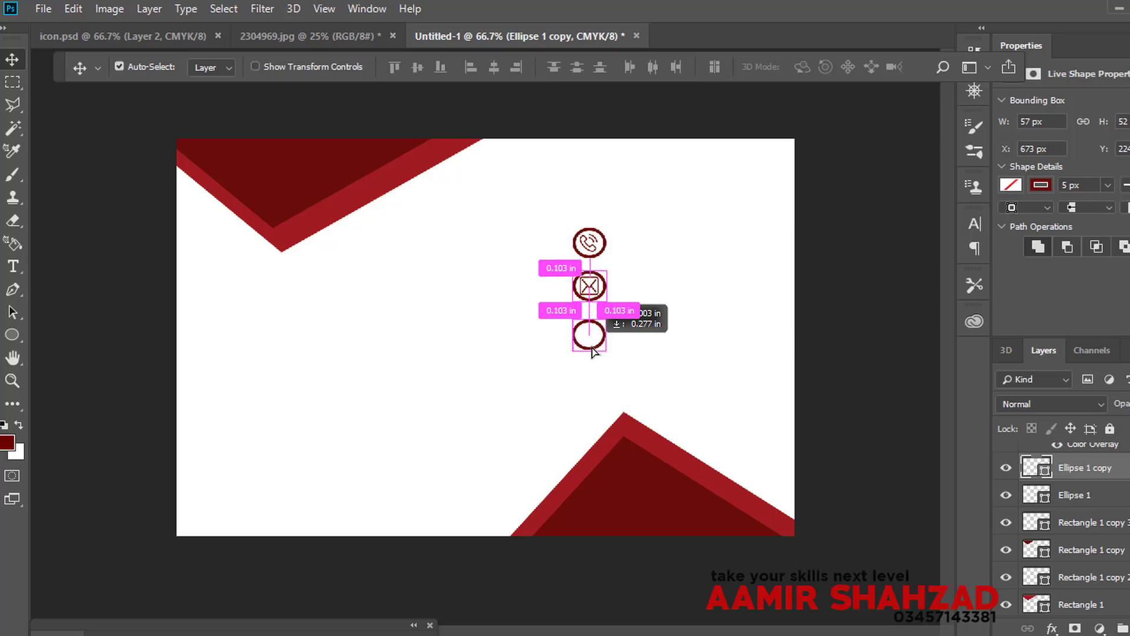
left_click_drag(593, 351, 593, 351)
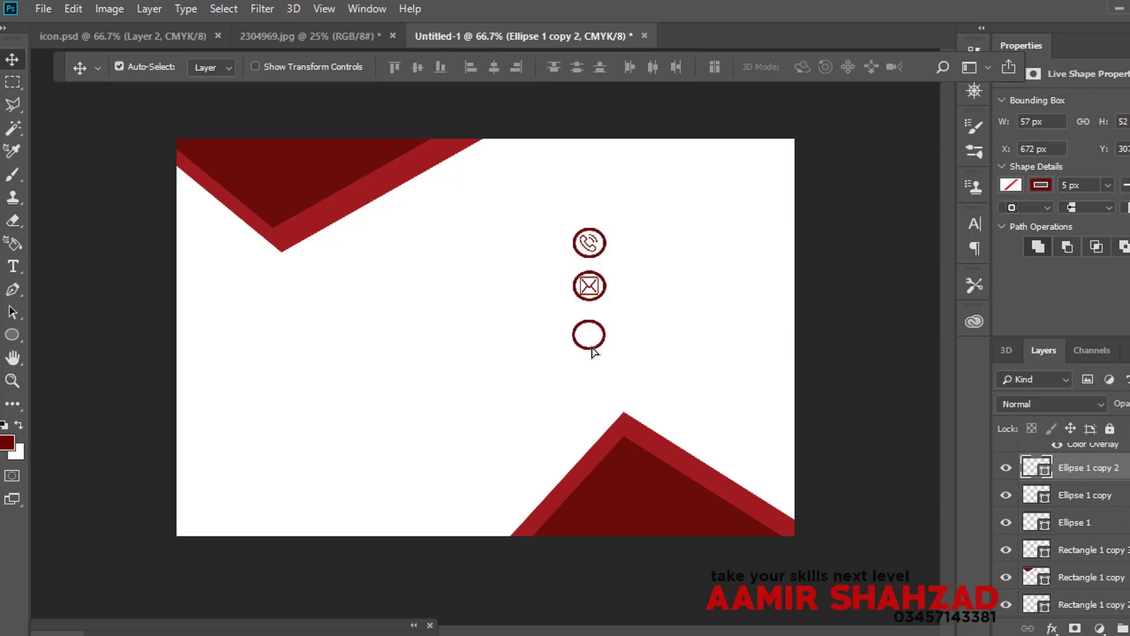
left_click(162, 30)
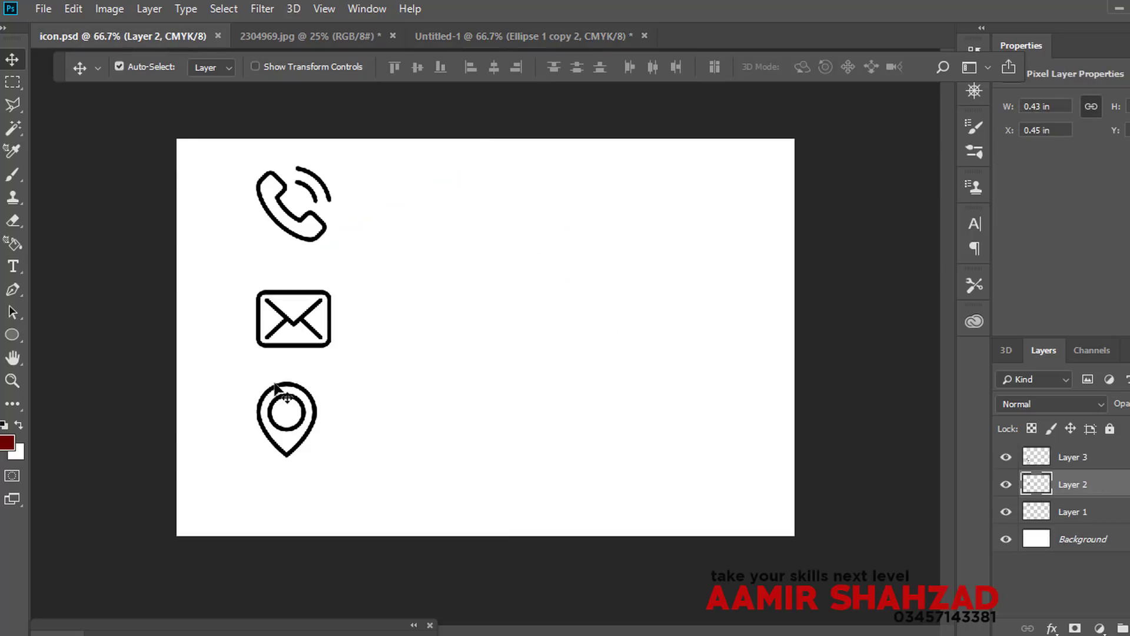
left_click_drag(276, 388, 507, 37)
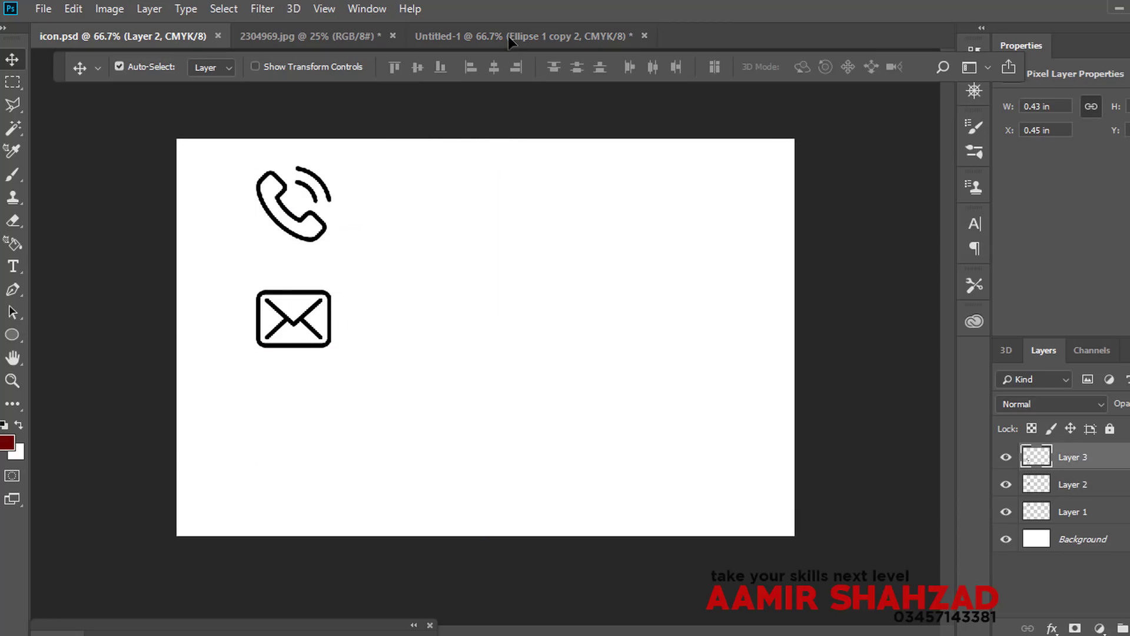
left_click_drag(507, 36, 514, 301)
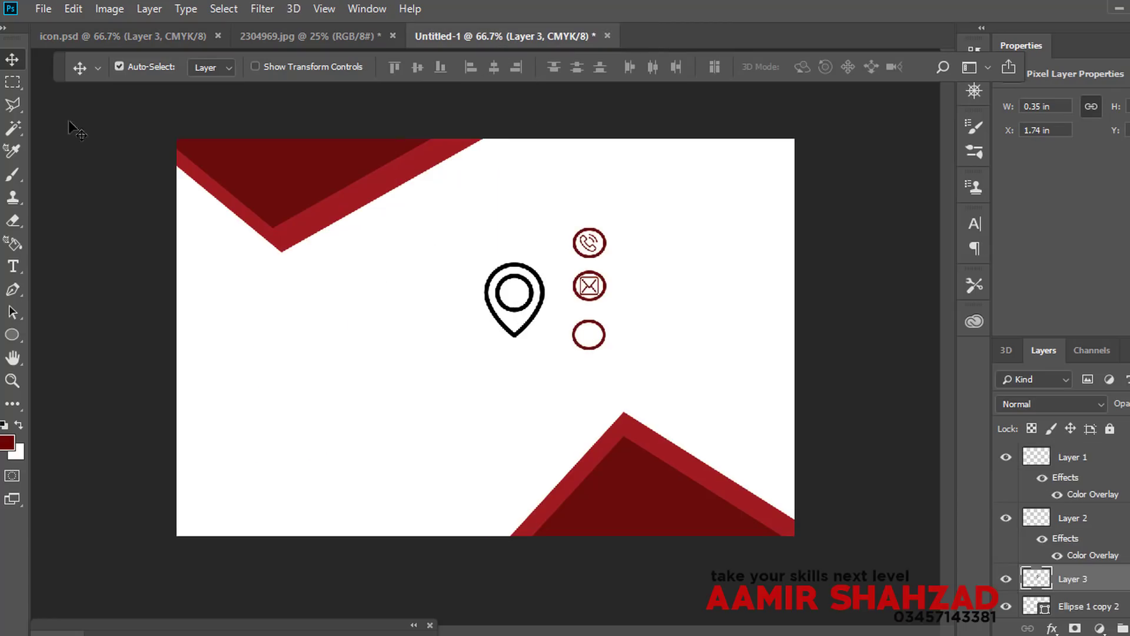
- Free-transform the location pin down to about 35%
left_click(72, 8)
left_click(300, 372)
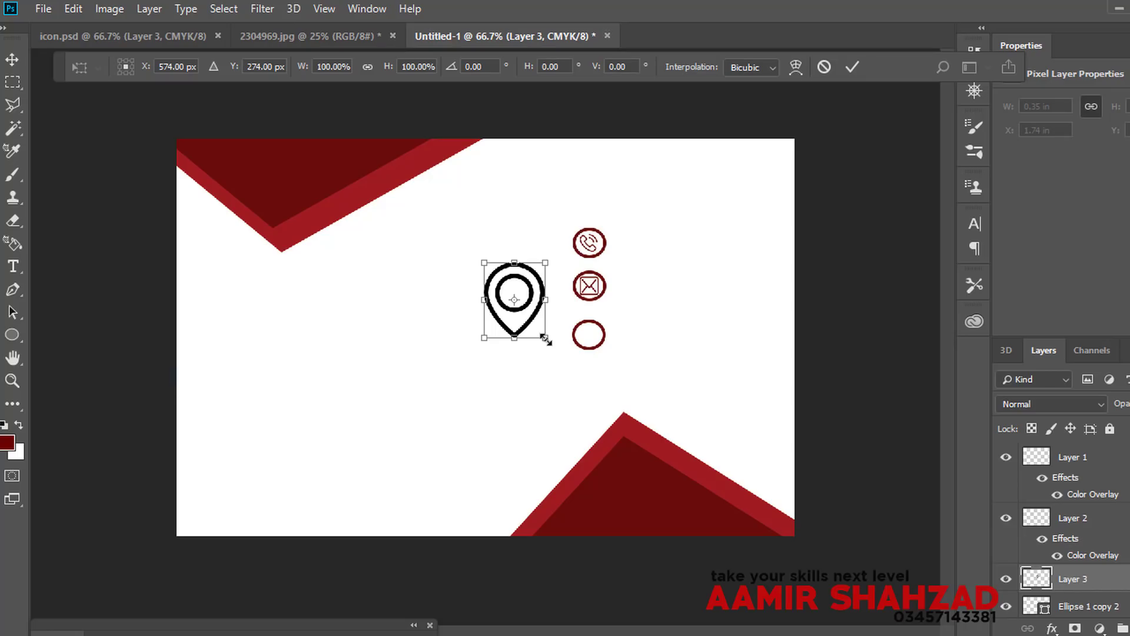
left_click_drag(545, 339, 513, 284)
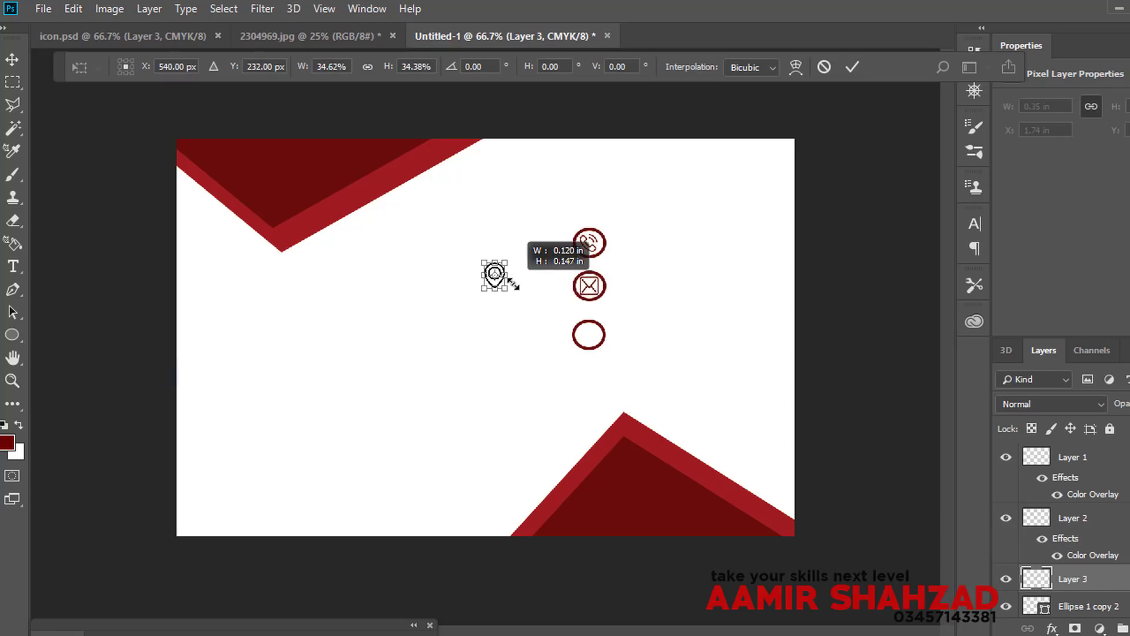
key("Return")
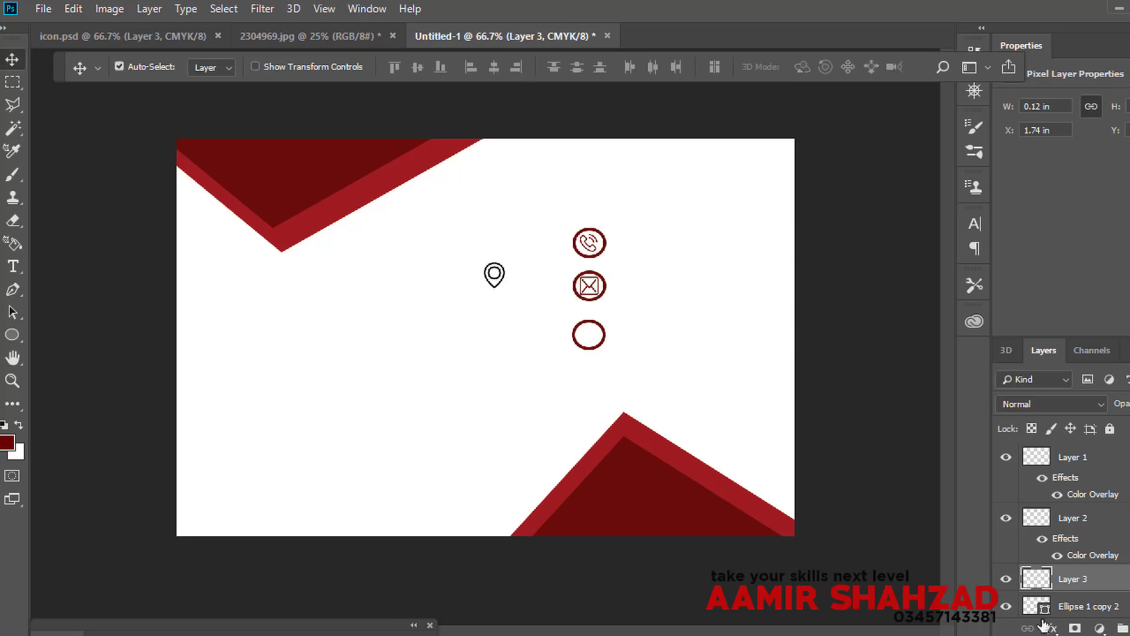
- Give the pin a dark red Color Overlay and move it into the third ring
left_click(1052, 627)
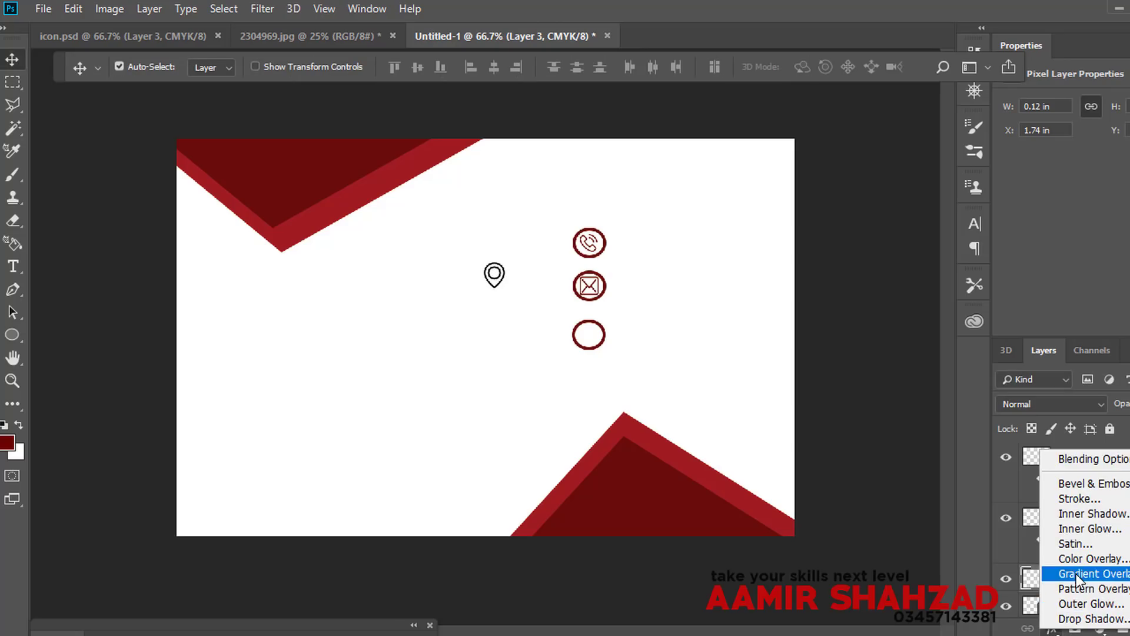
left_click(1078, 558)
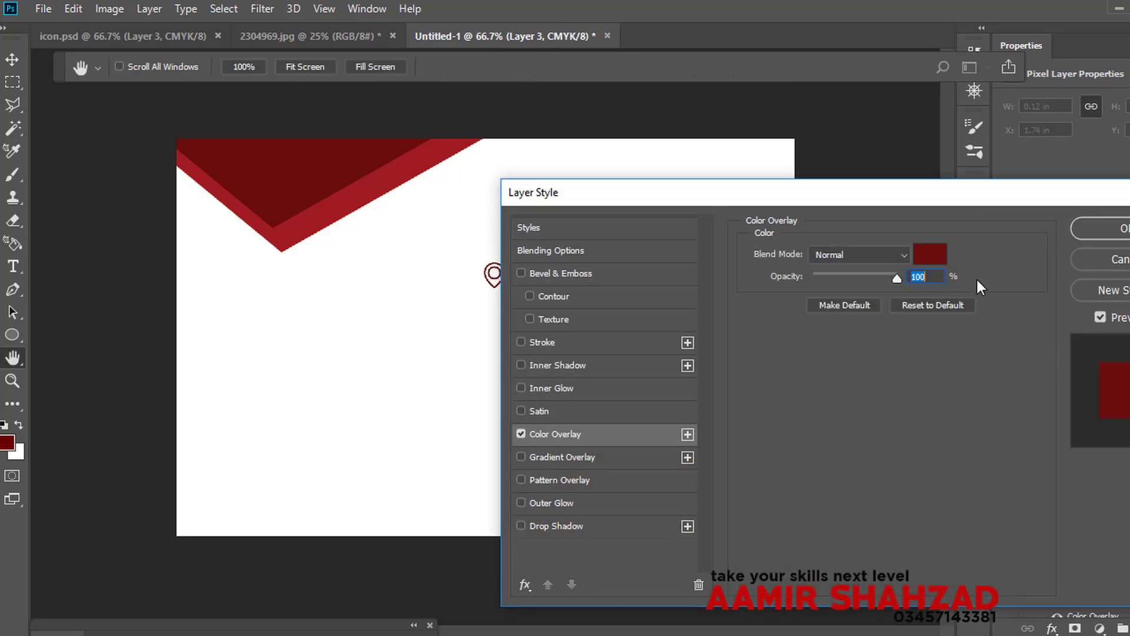
left_click(1093, 236)
key("v")
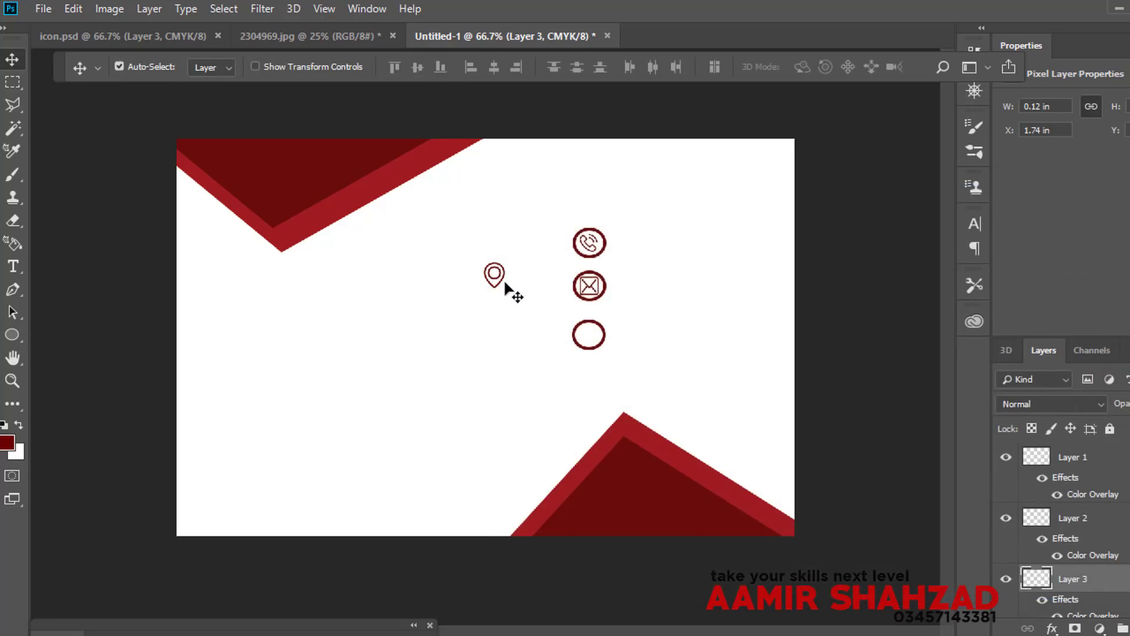
mouse_move(507, 287)
left_mouse_down()
mouse_move(521, 285)
mouse_move(598, 340)
left_mouse_up()
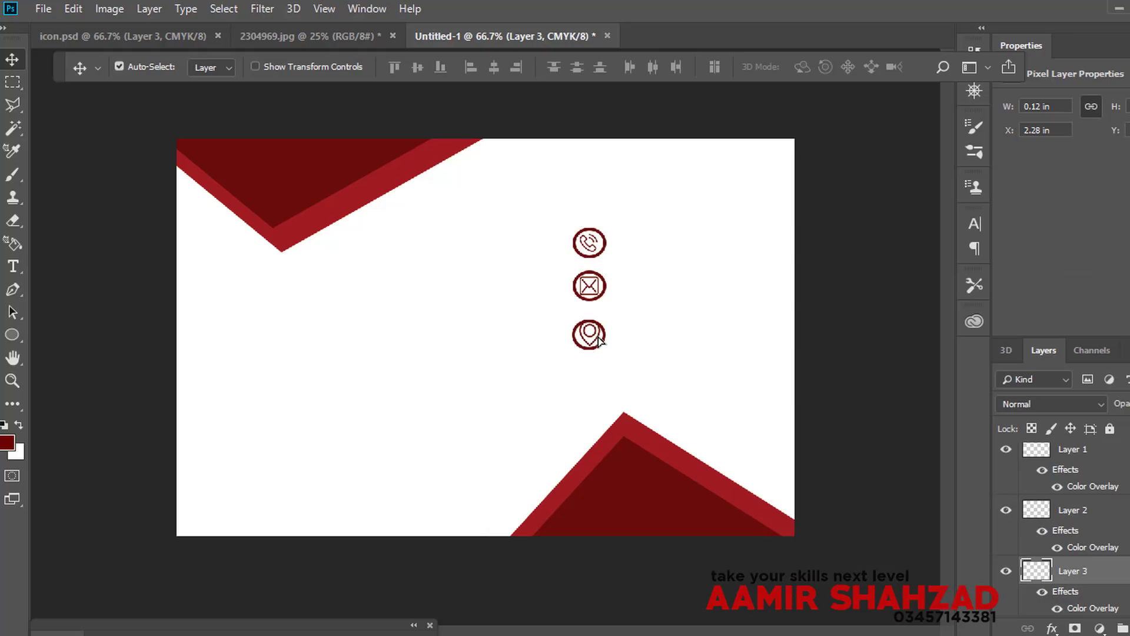
key("Left")
key("Left")
key("Left")
- Nudge the pin right, check icon.psd and the 2304969.jpg reference, then return to Untitled-1
key("Right")
key("Right")
left_click(171, 34)
left_click(281, 34)
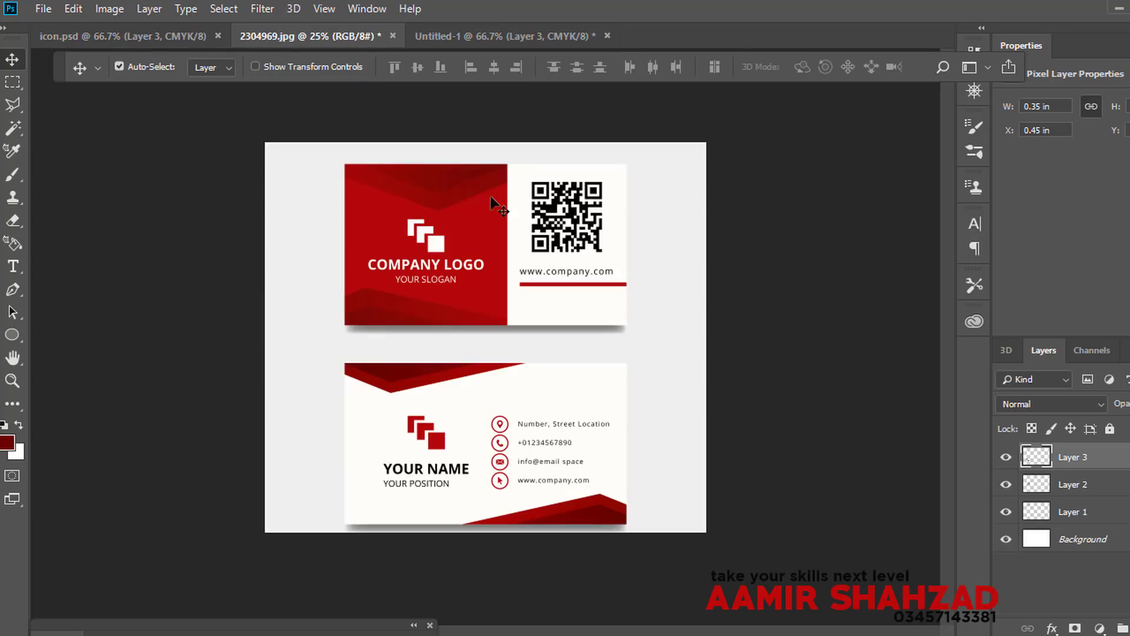
left_click(560, 26)
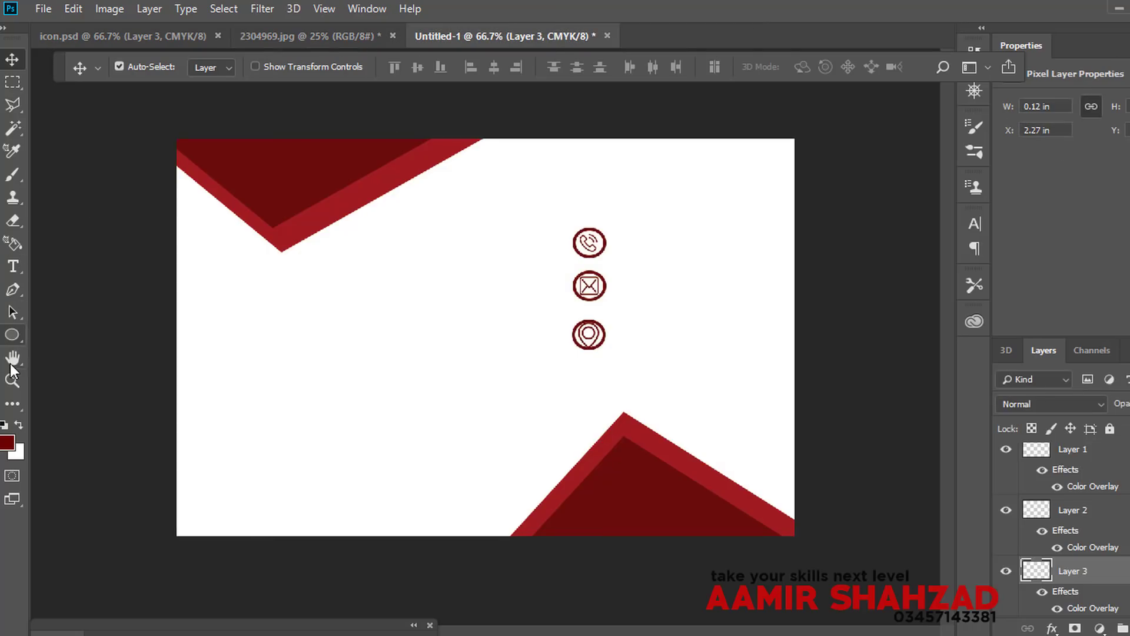
- Type the phone number on the card with the Type tool and commit it
left_click(13, 266)
left_click(335, 311)
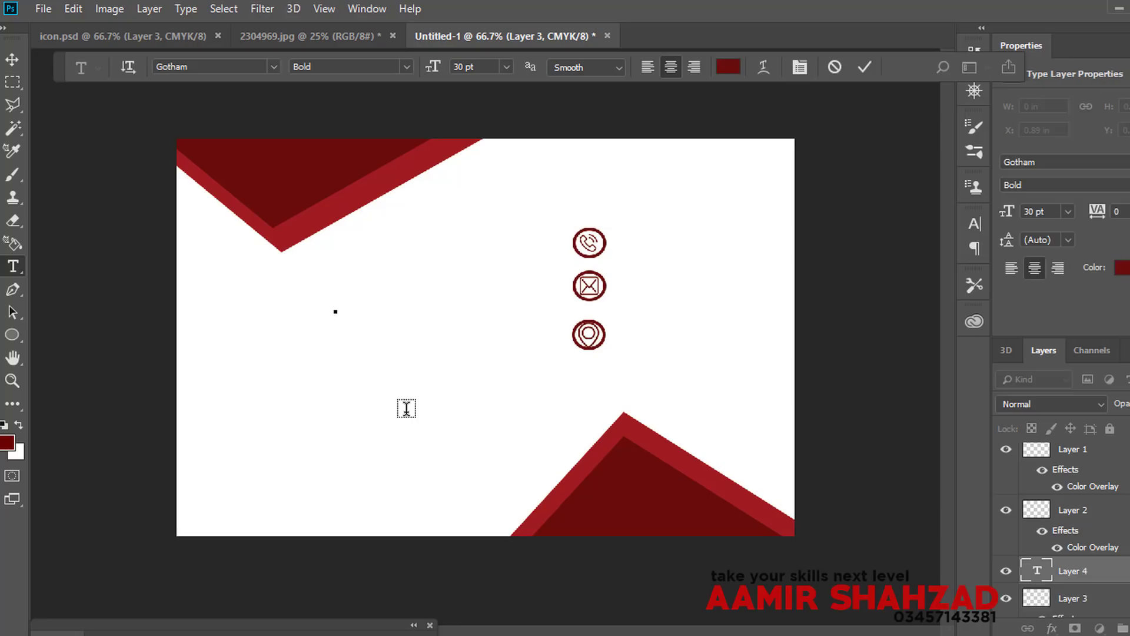
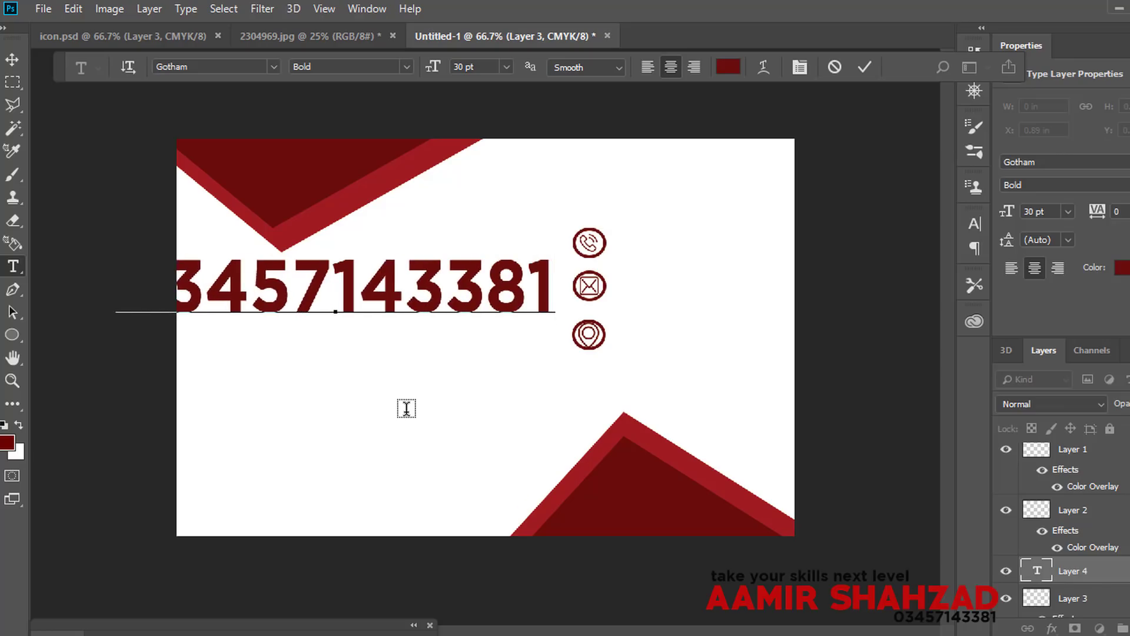
left_click(13, 60)
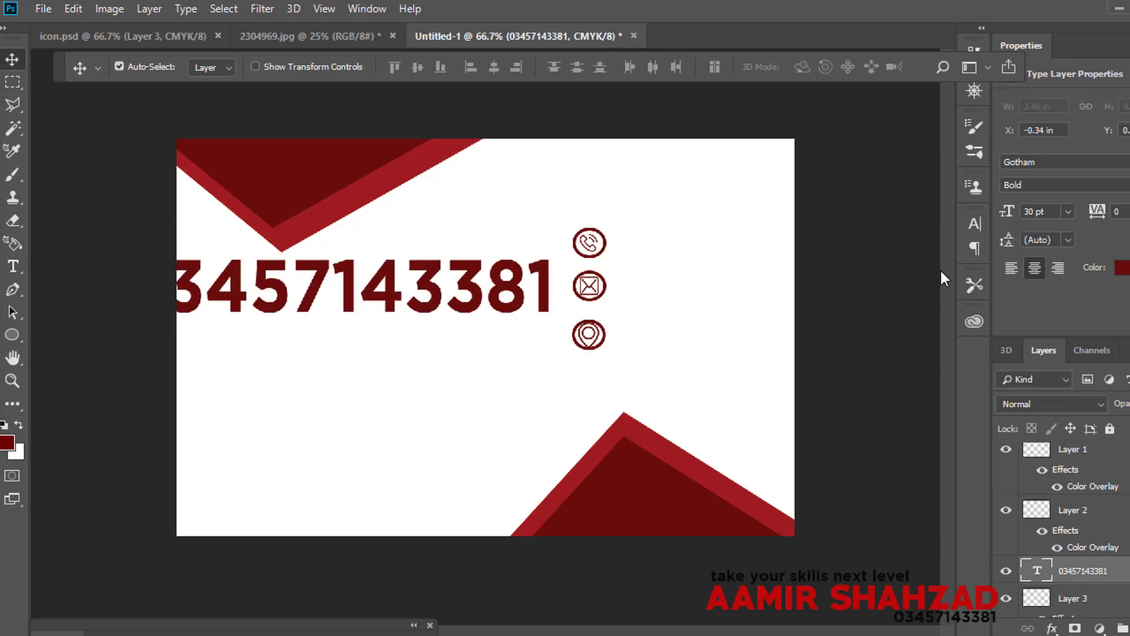
- Set the phone number to 12 pt and place it beside the phone icon
left_click(974, 224)
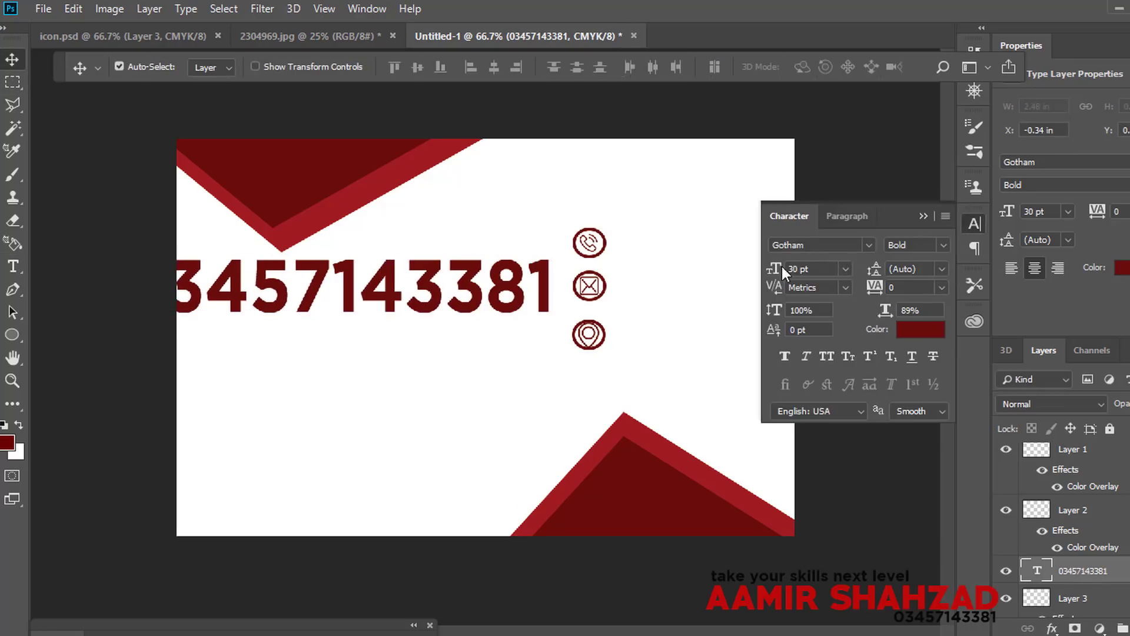
left_click_drag(782, 270, 763, 276)
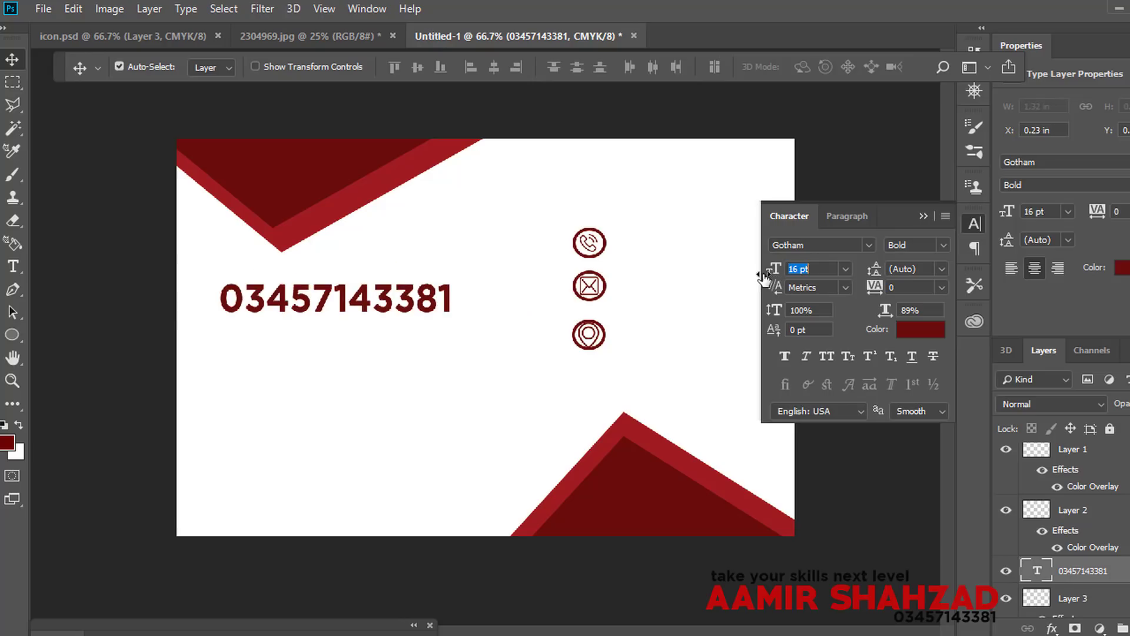
left_click(806, 269)
type("12")
key("Return")
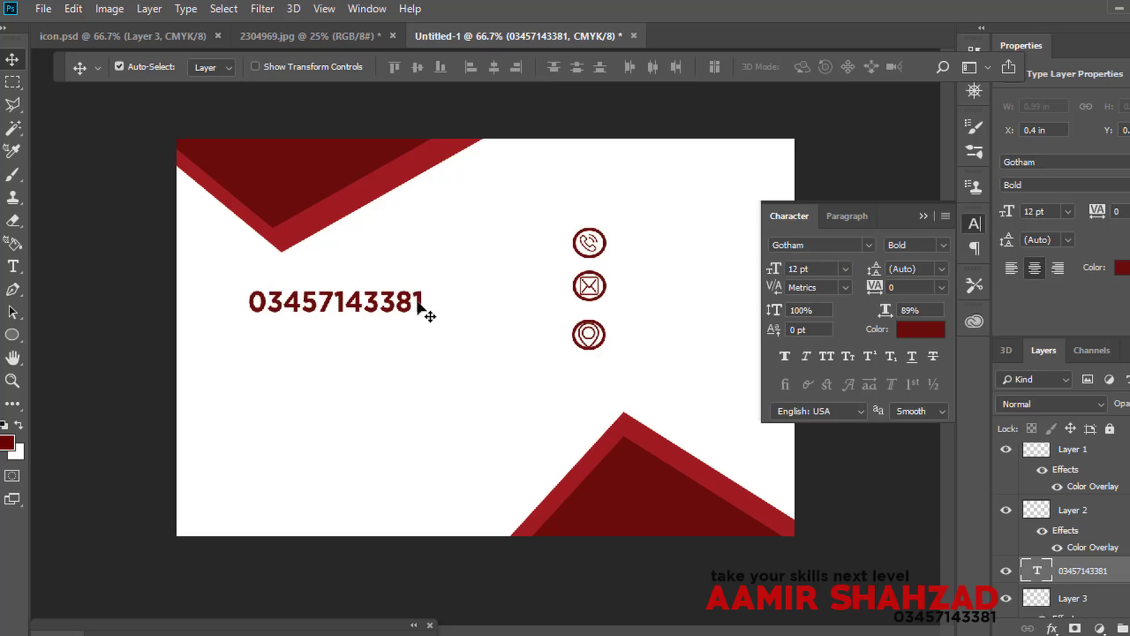
left_click_drag(417, 301, 744, 244)
key("ctrl+z")
left_click(982, 223)
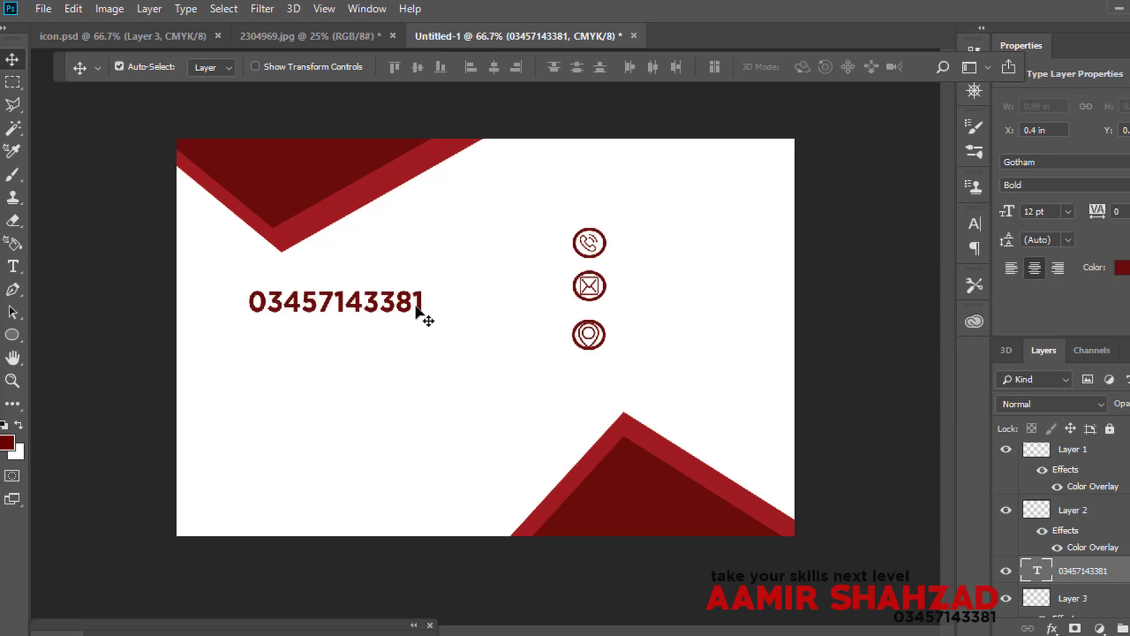
left_click_drag(420, 307, 777, 250)
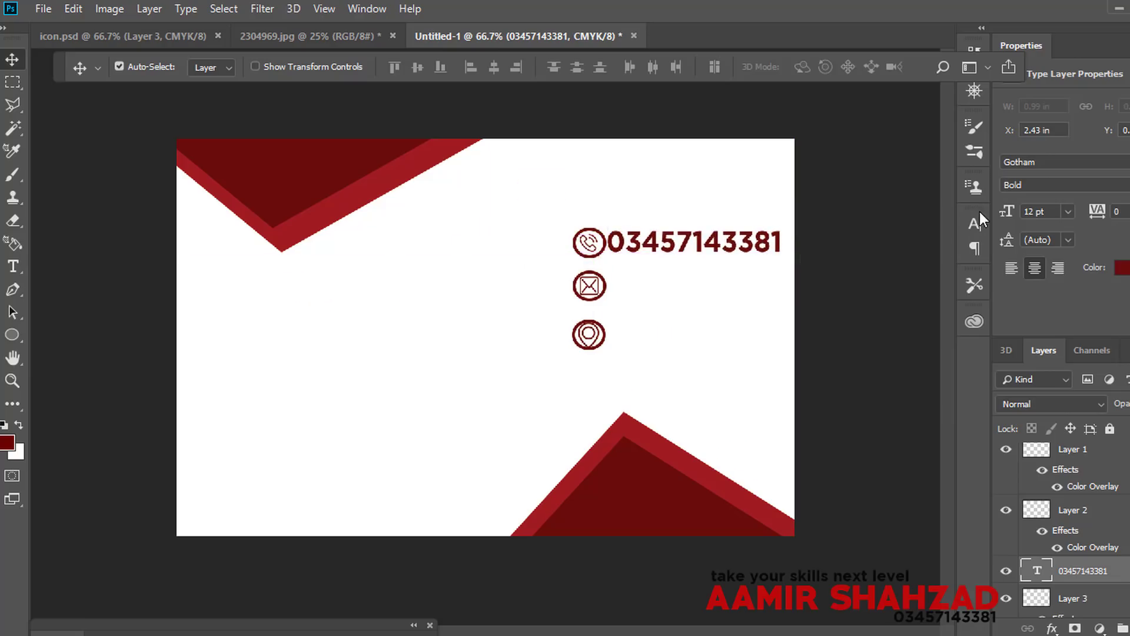
- Reduce the phone number to 9 pt, shift it closer to the phone icon, then view the reference card
left_click(977, 219)
left_click(788, 269)
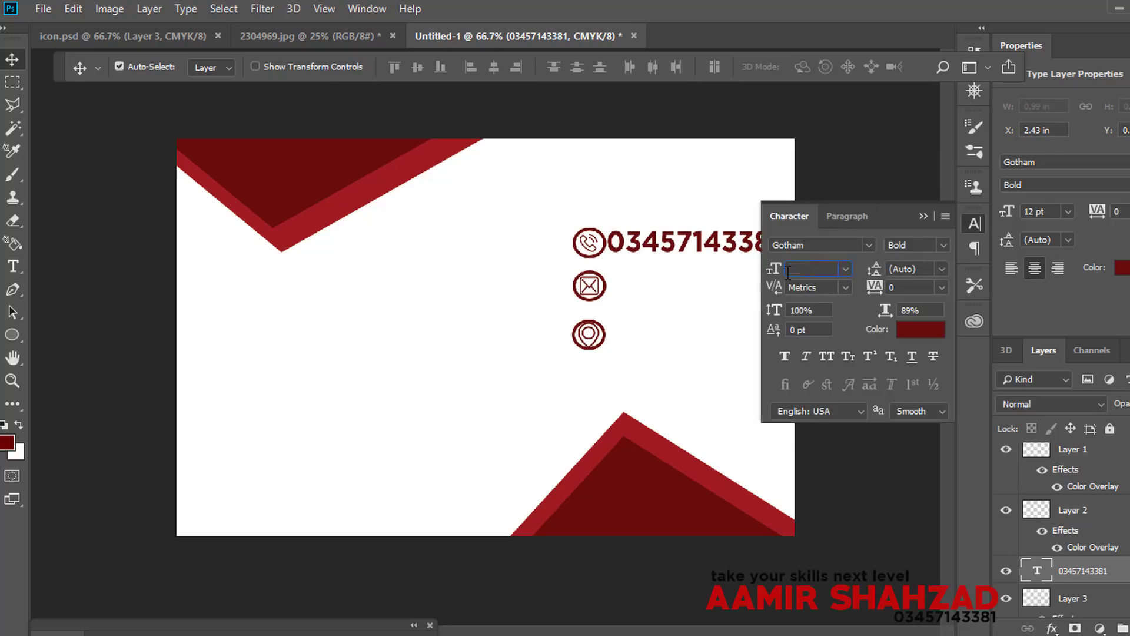
type("9")
left_click_drag(778, 270, 771, 270)
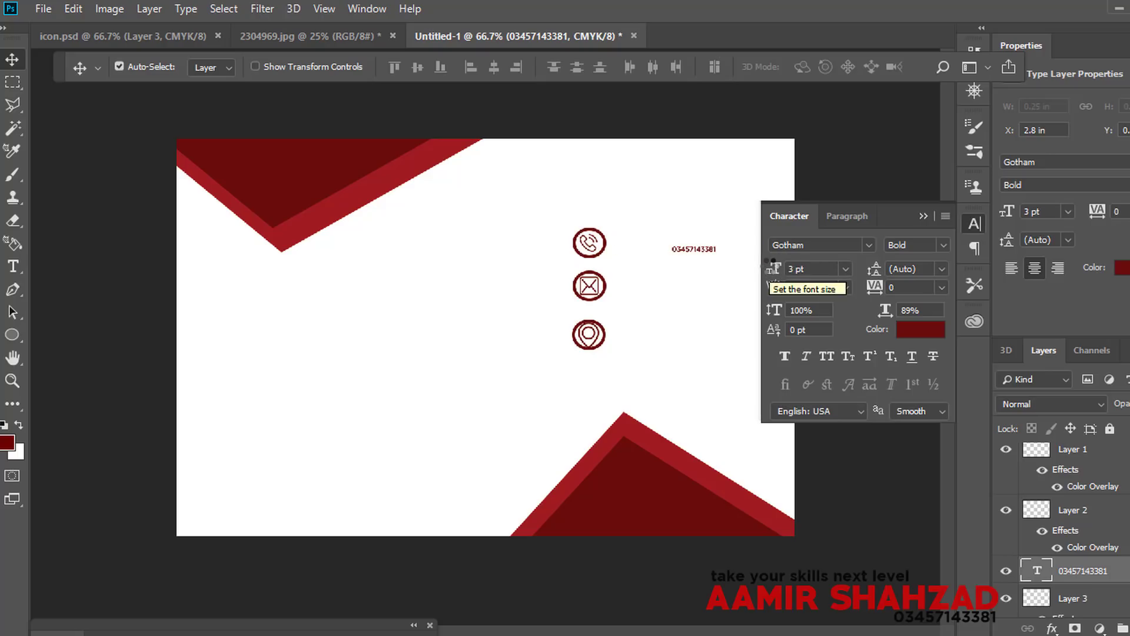
left_click_drag(803, 269, 753, 269)
type("9")
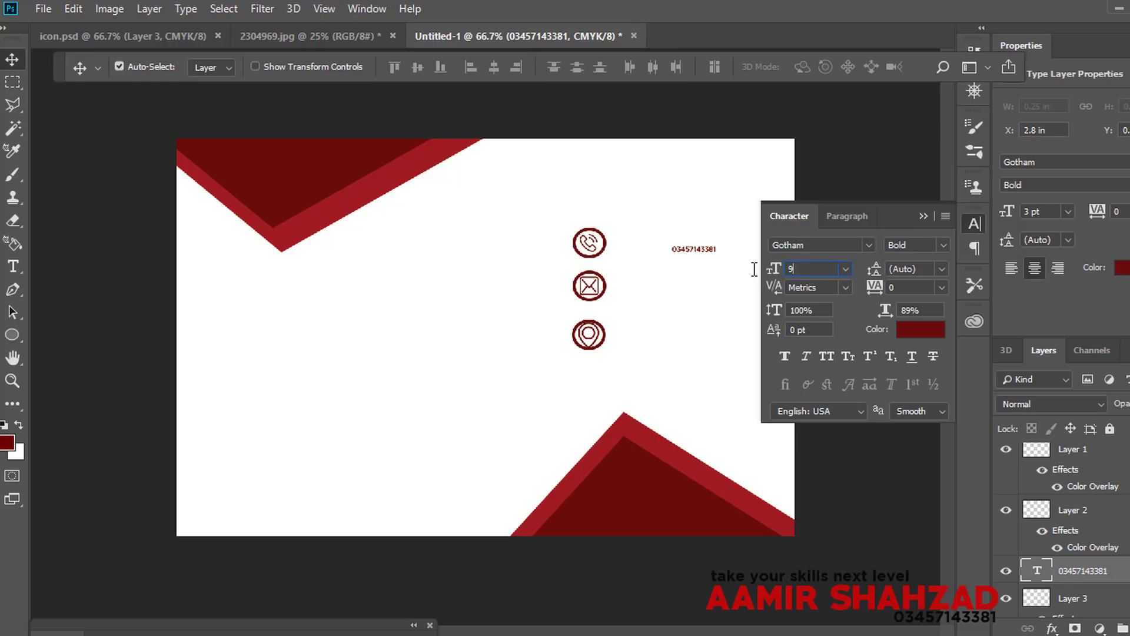
key("Return")
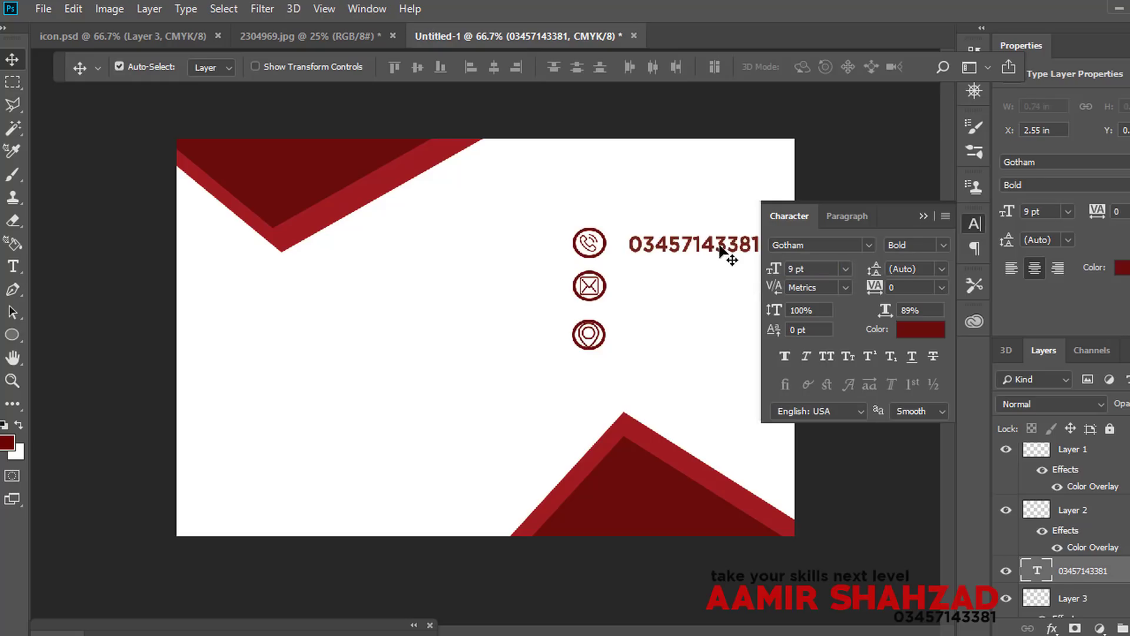
left_click_drag(732, 260, 710, 250)
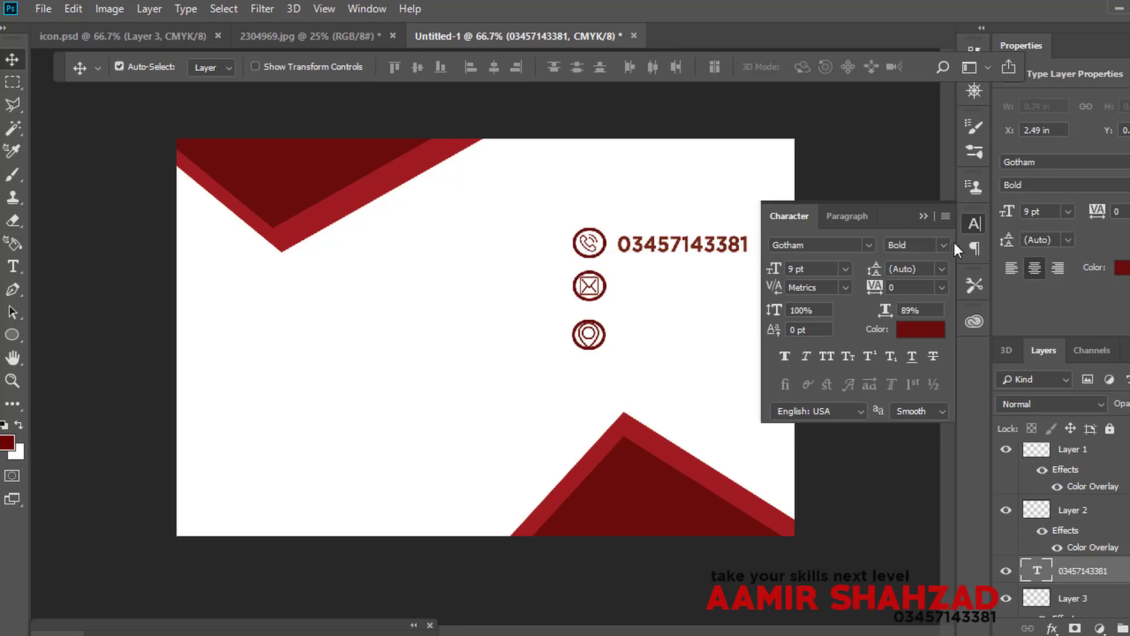
left_click(976, 228)
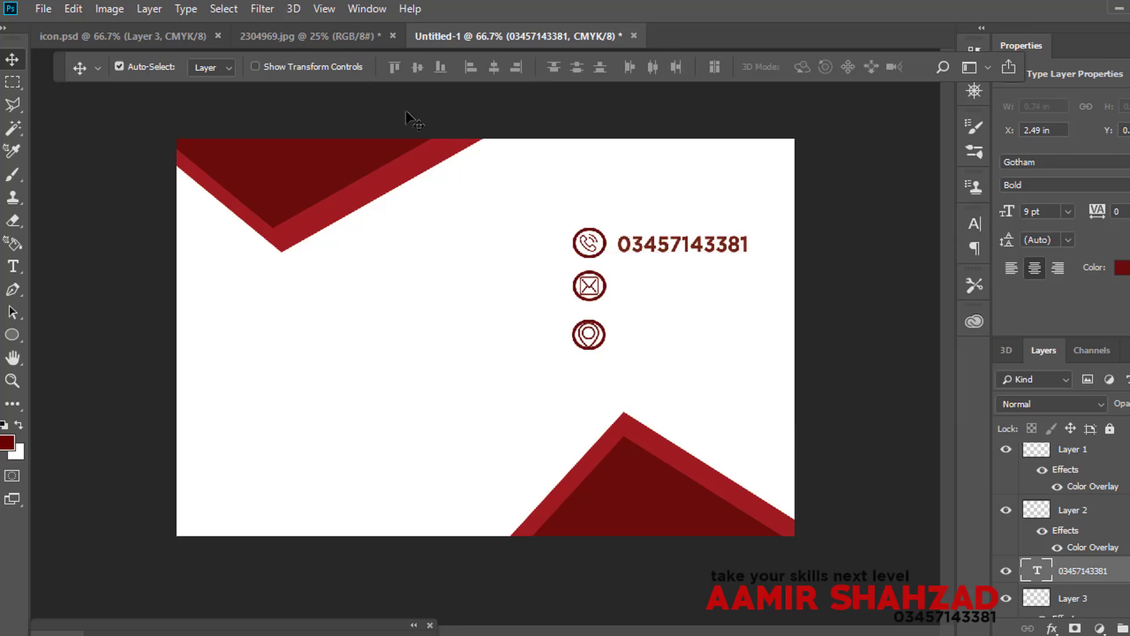
left_click(348, 36)
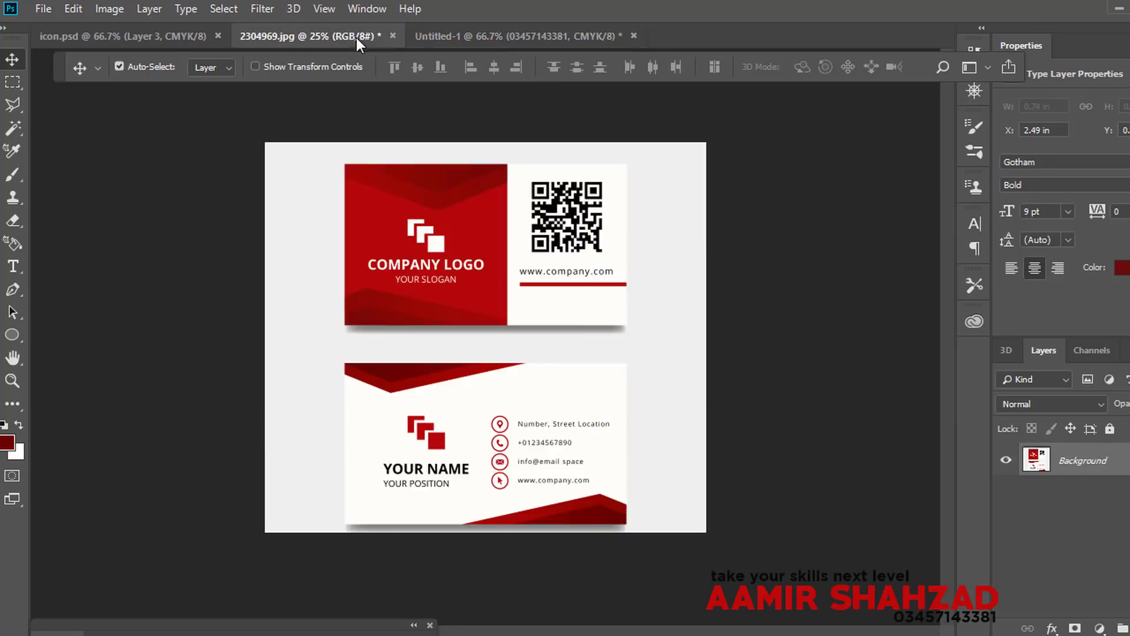
- Type a placeholder e-mail address, move it beside the mail icon, then view the reference card
left_click(436, 37)
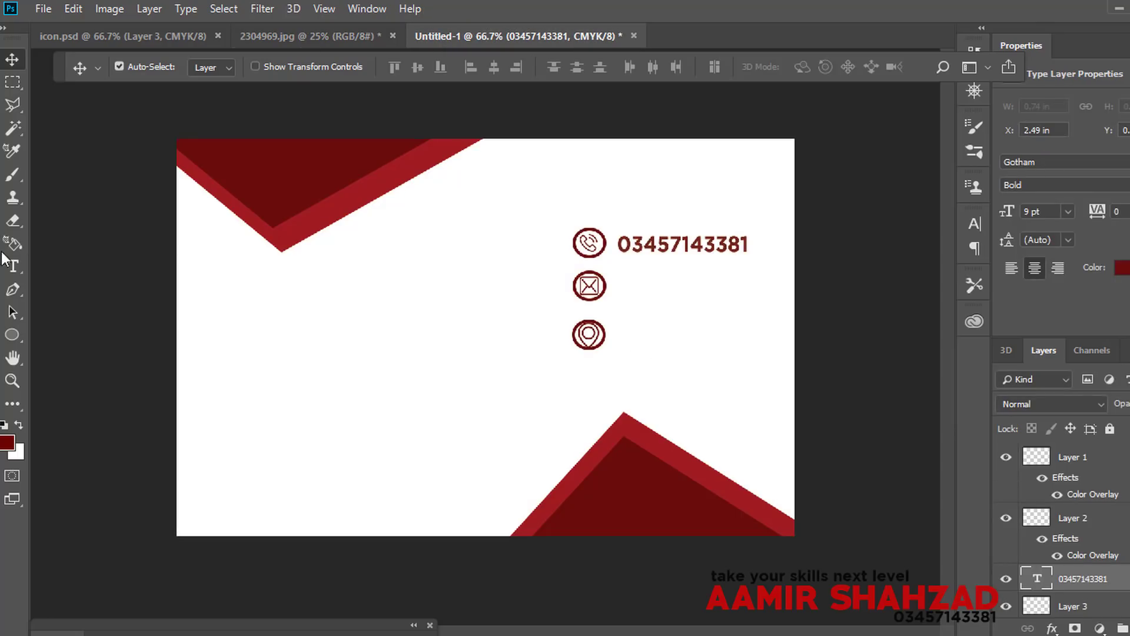
left_click(13, 267)
left_click(313, 302)
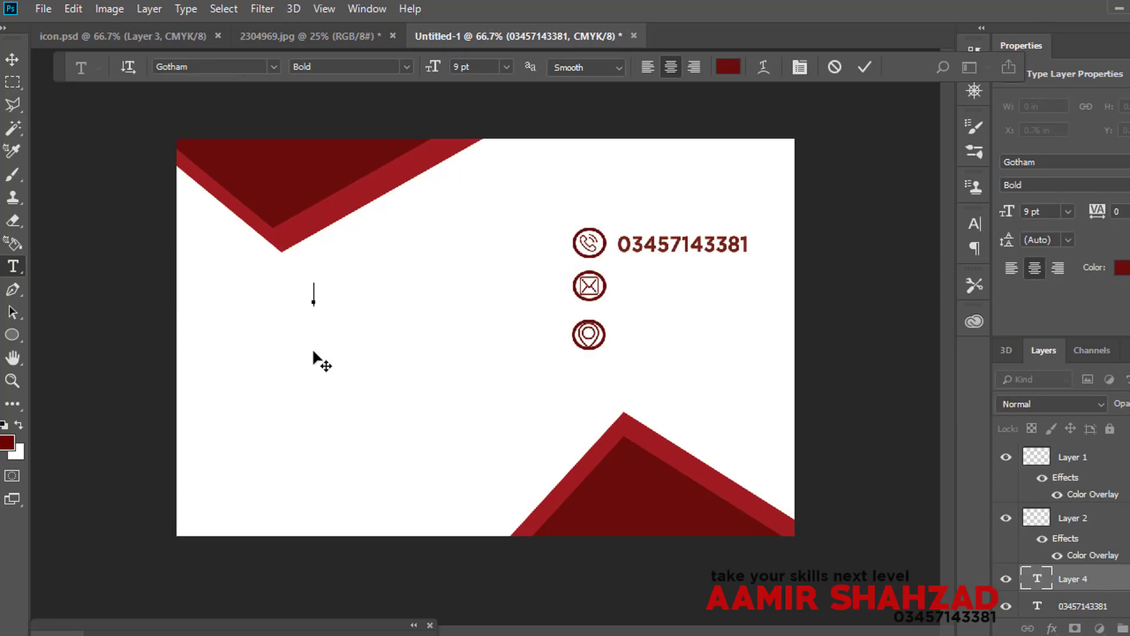
type("abc")
type("@g")
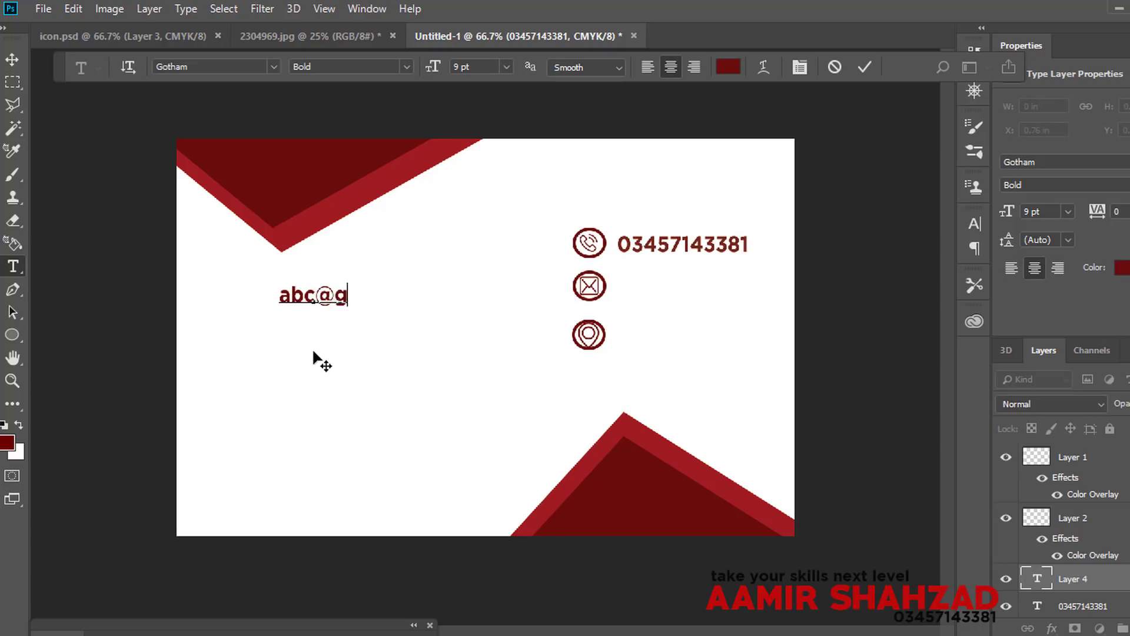
type("mailco")
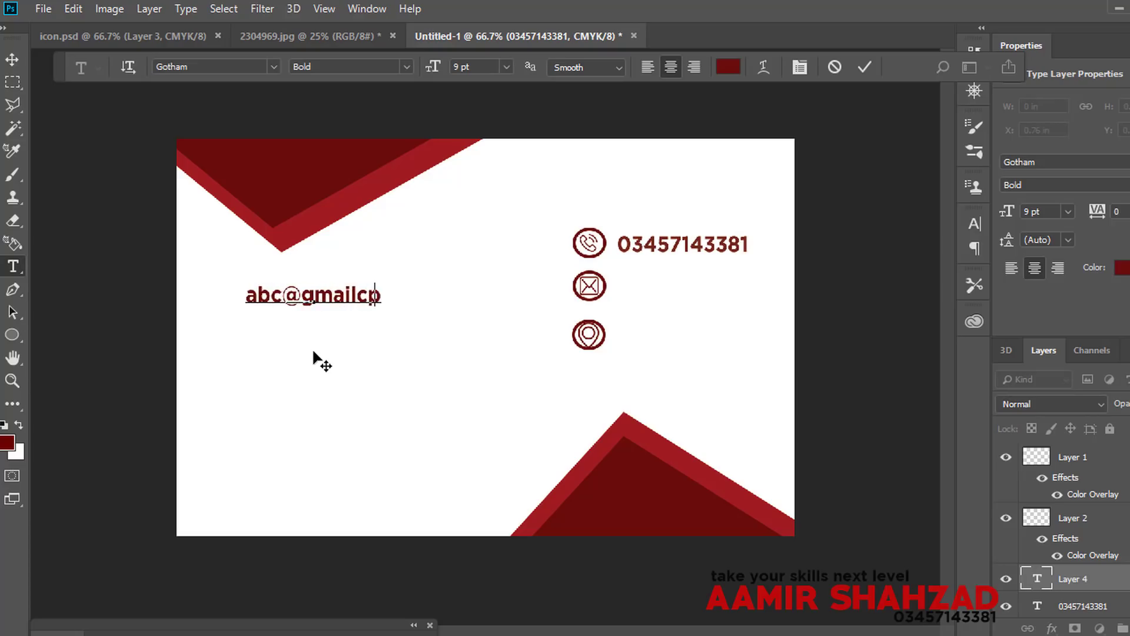
type("m")
key("BackSpace")
key("BackSpace")
key("BackSpace")
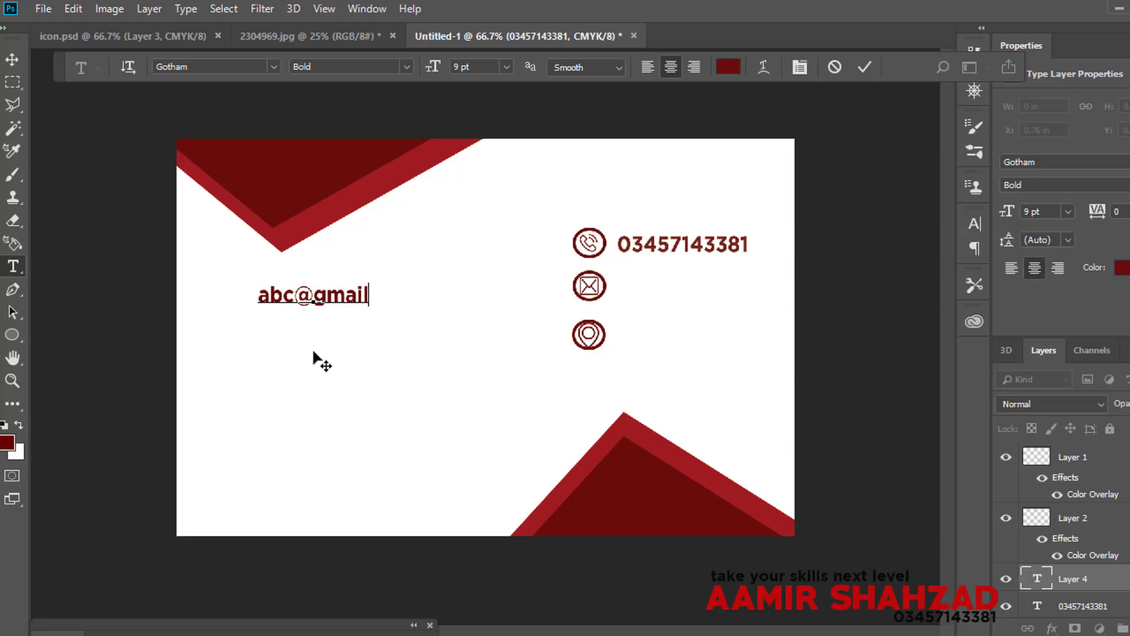
type(".com")
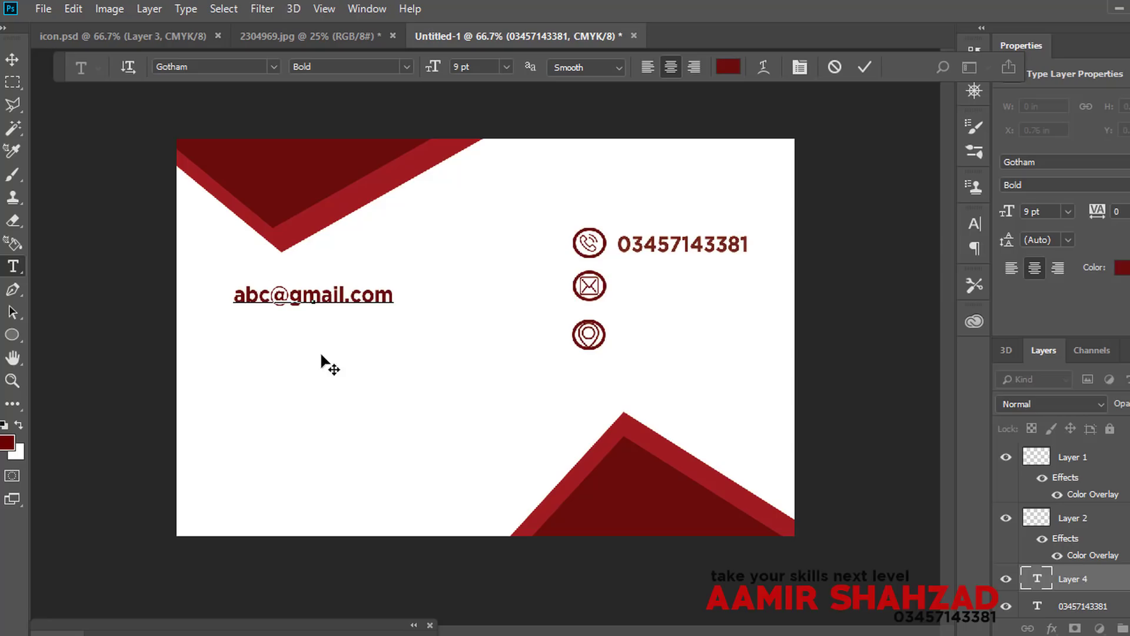
left_click(13, 59)
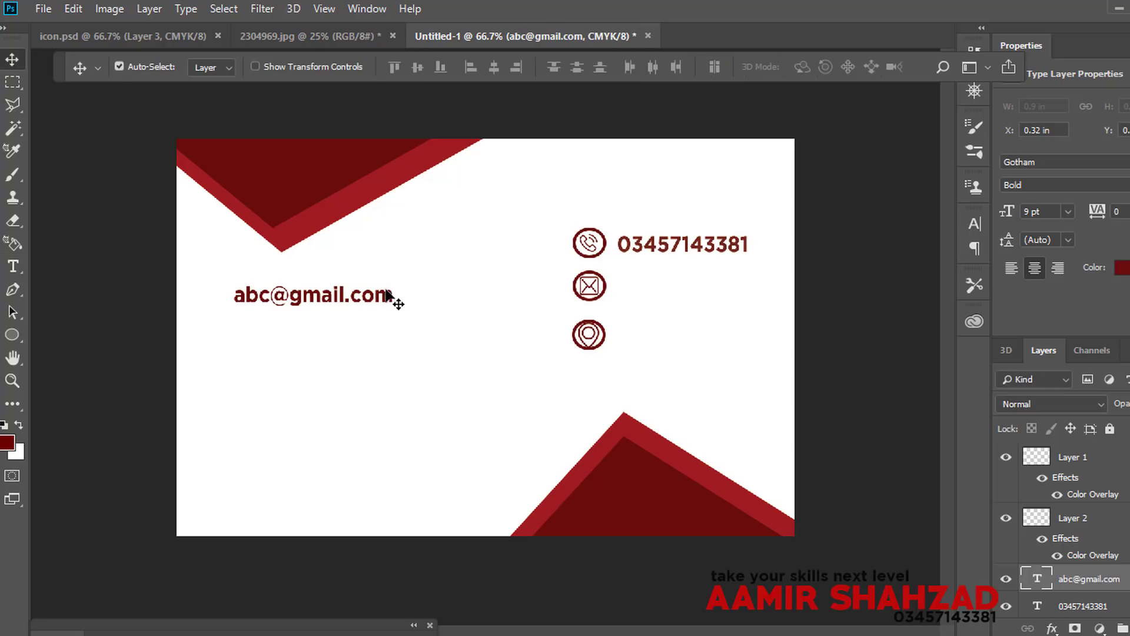
left_click_drag(389, 294, 772, 292)
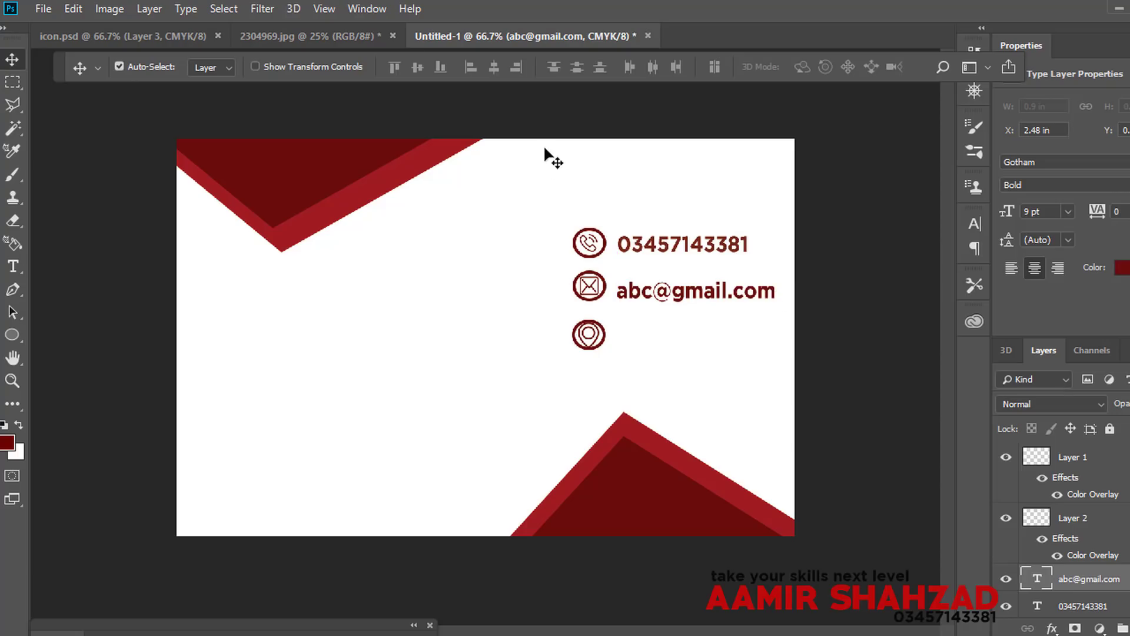
left_click(360, 41)
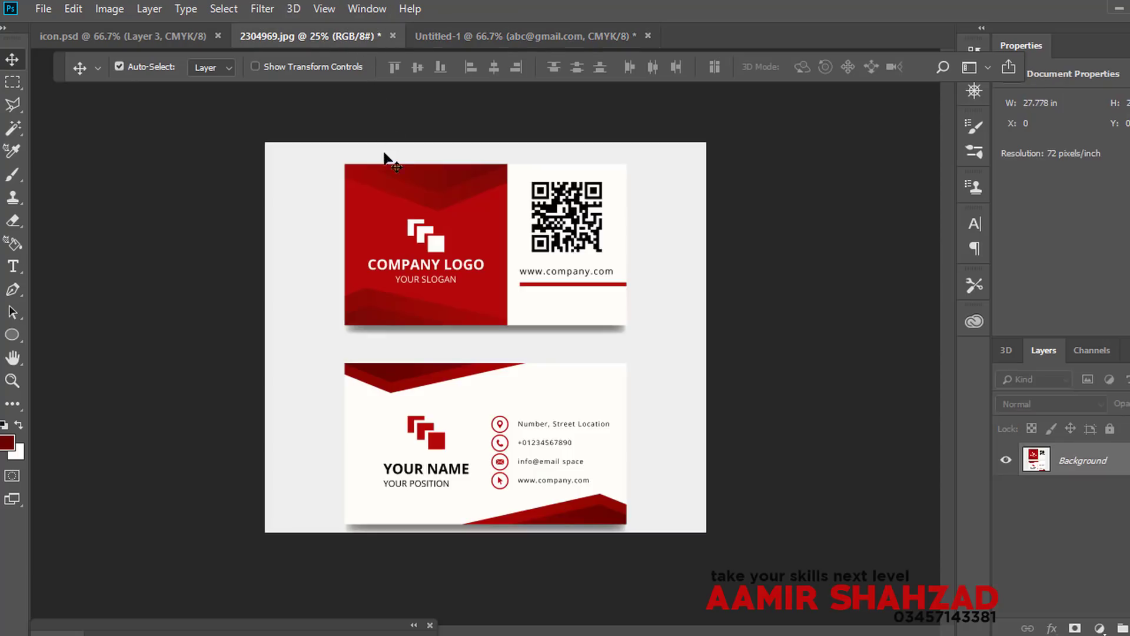
- Type the street address with the Horizontal Type Tool and move it beside the location-pin ring
left_click(482, 31)
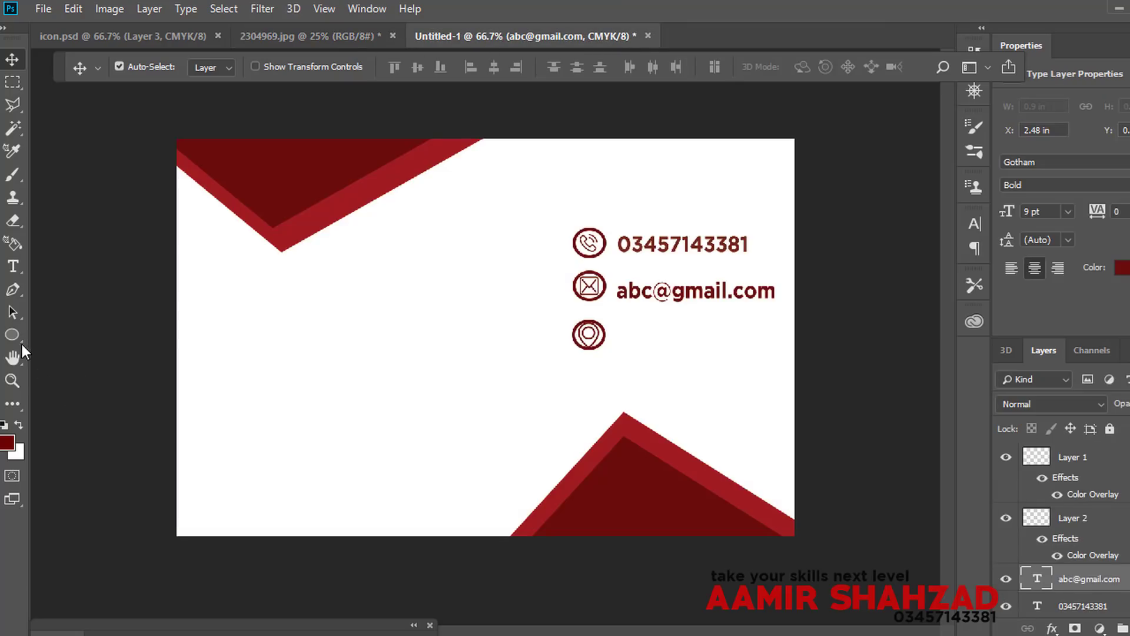
left_click(15, 269)
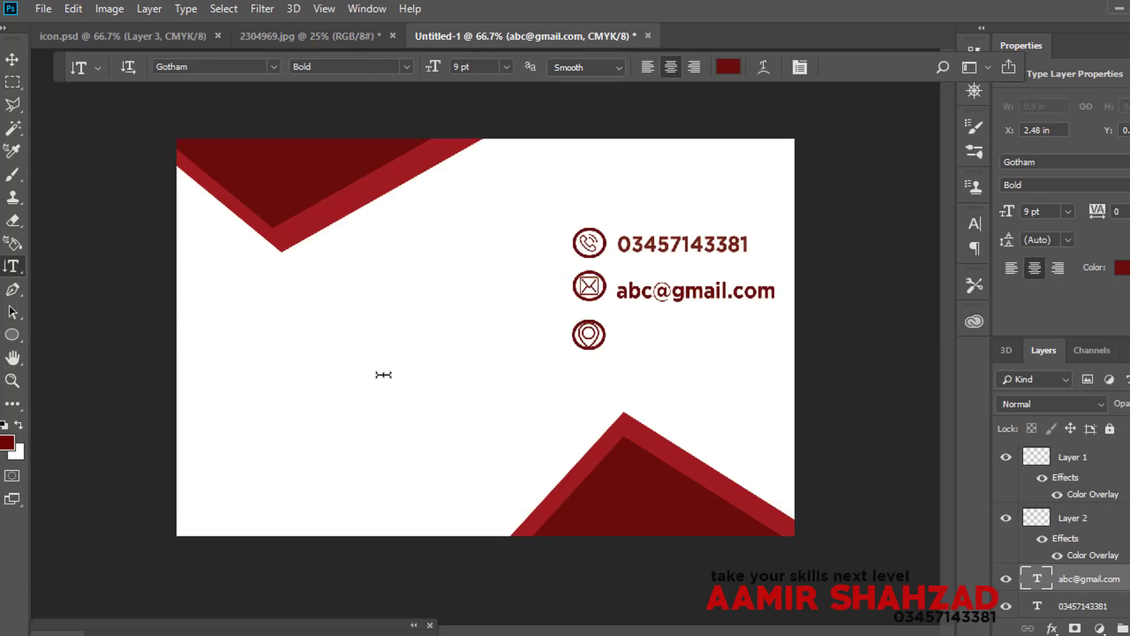
left_click(383, 373)
right_click(22, 269)
left_click(117, 263)
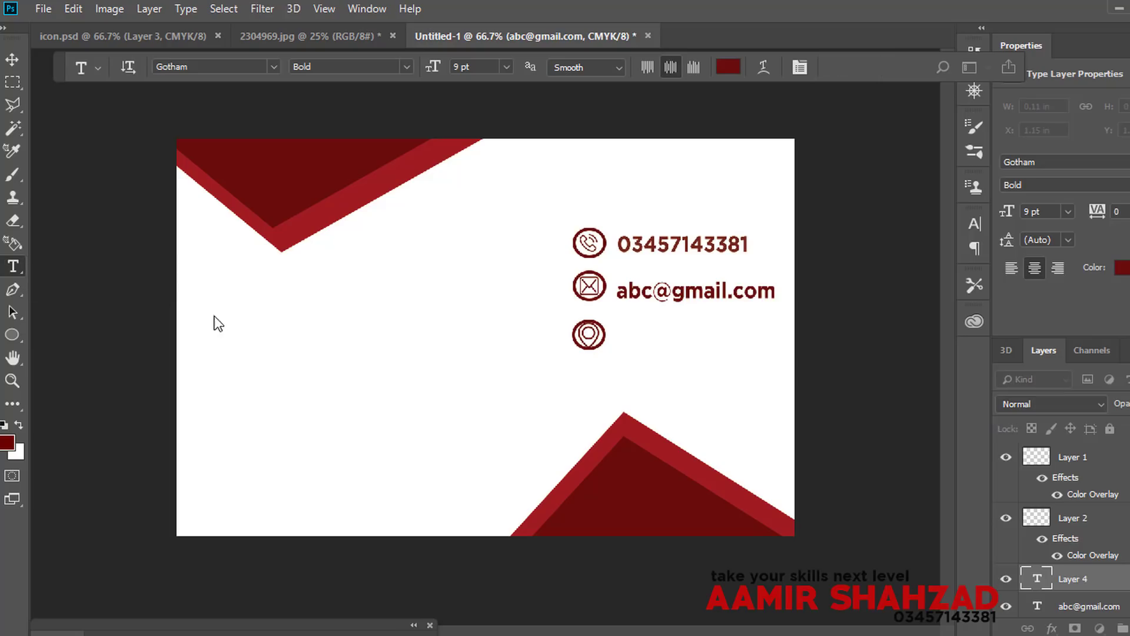
left_click(358, 412)
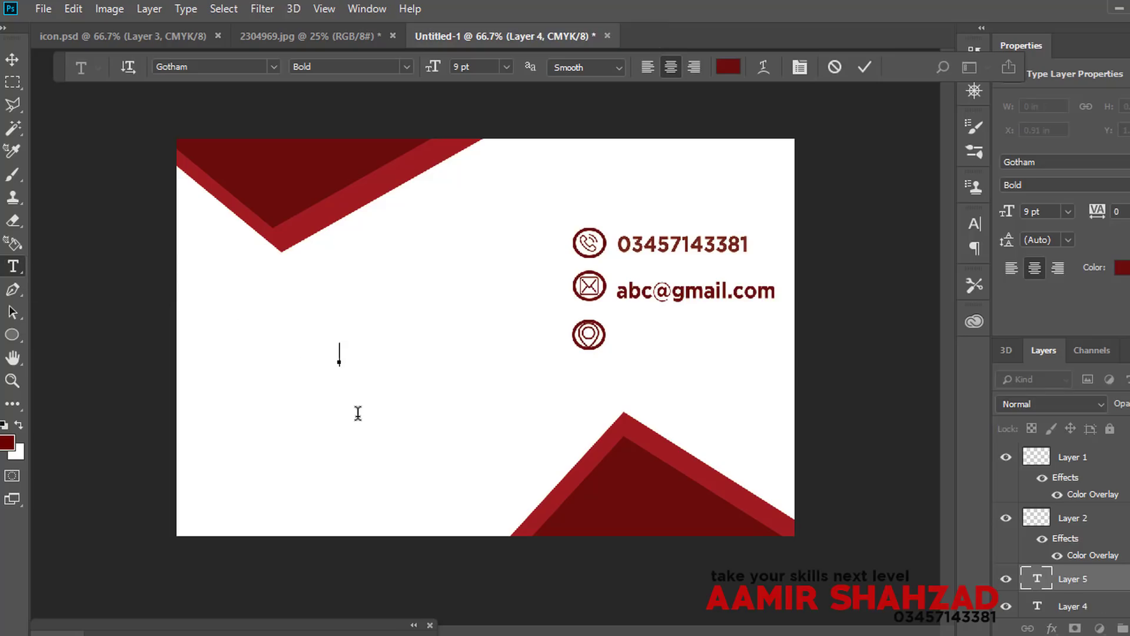
type("street ")
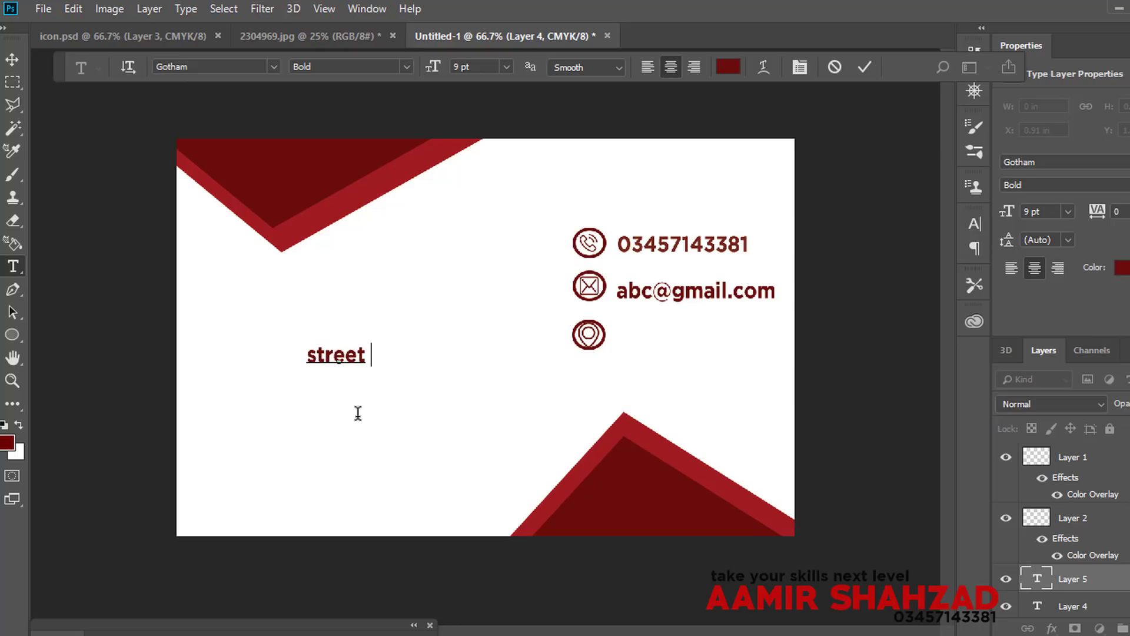
type("A, ")
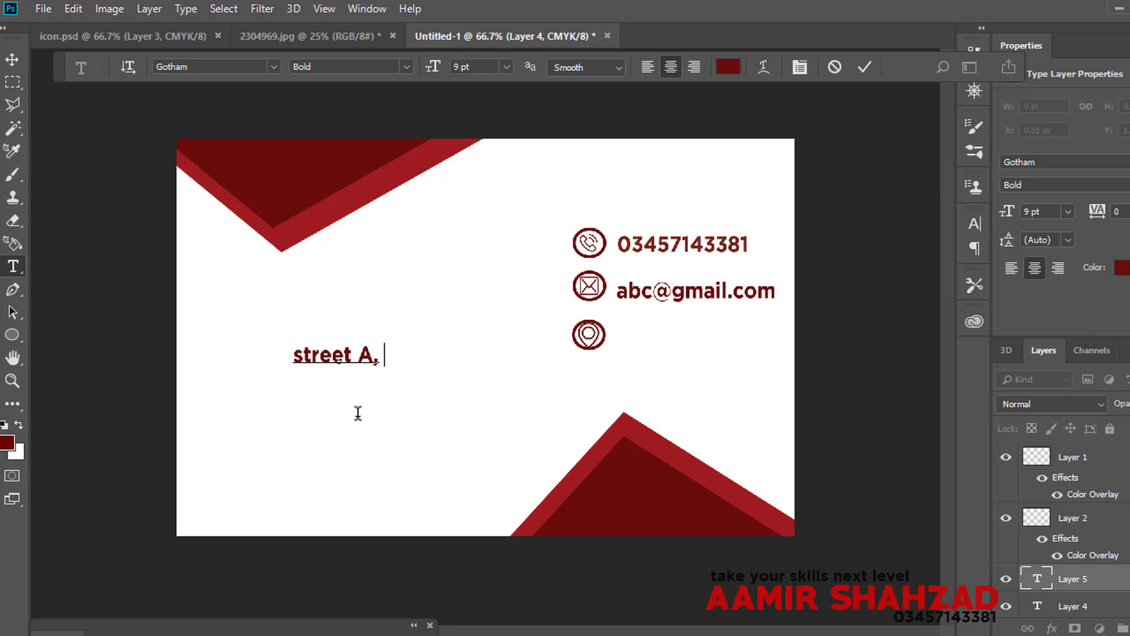
type("hous")
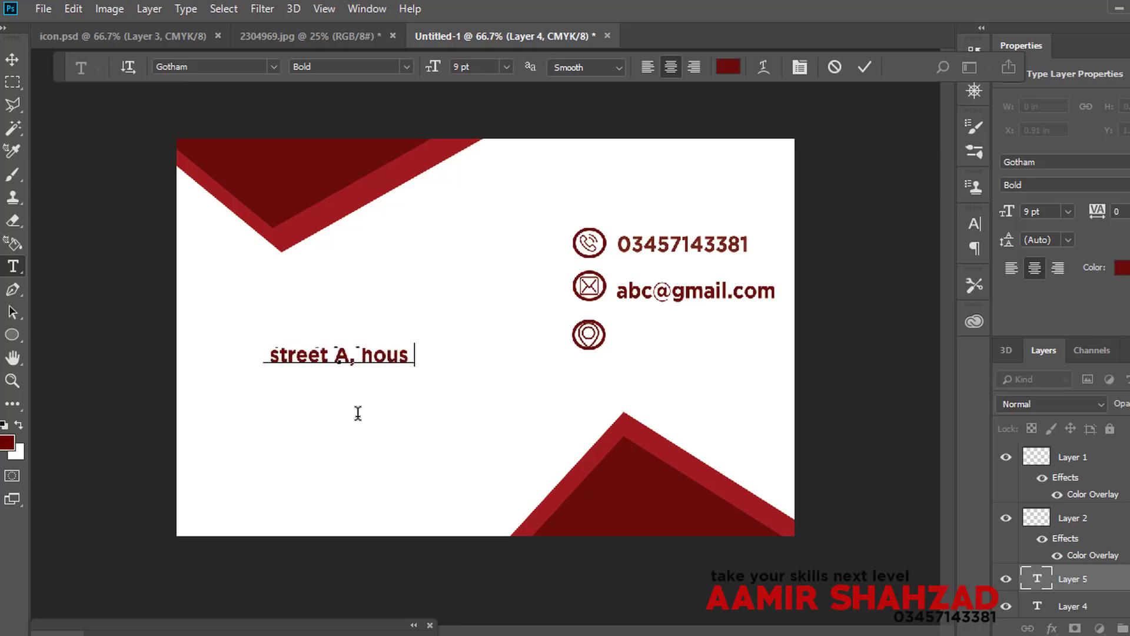
type("e no 3")
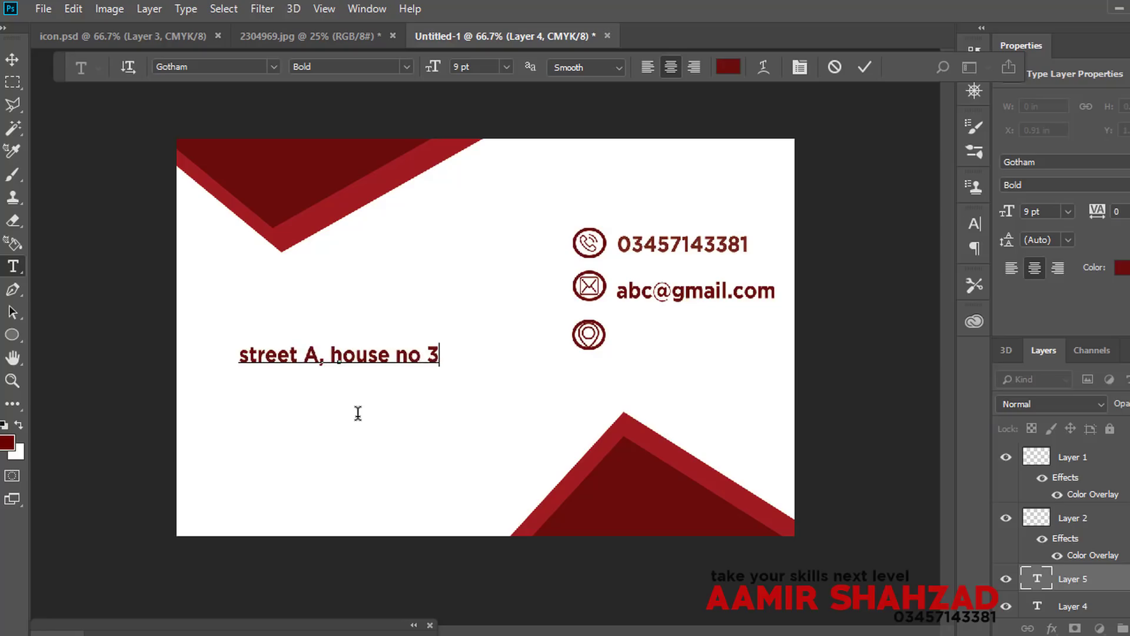
type(", ")
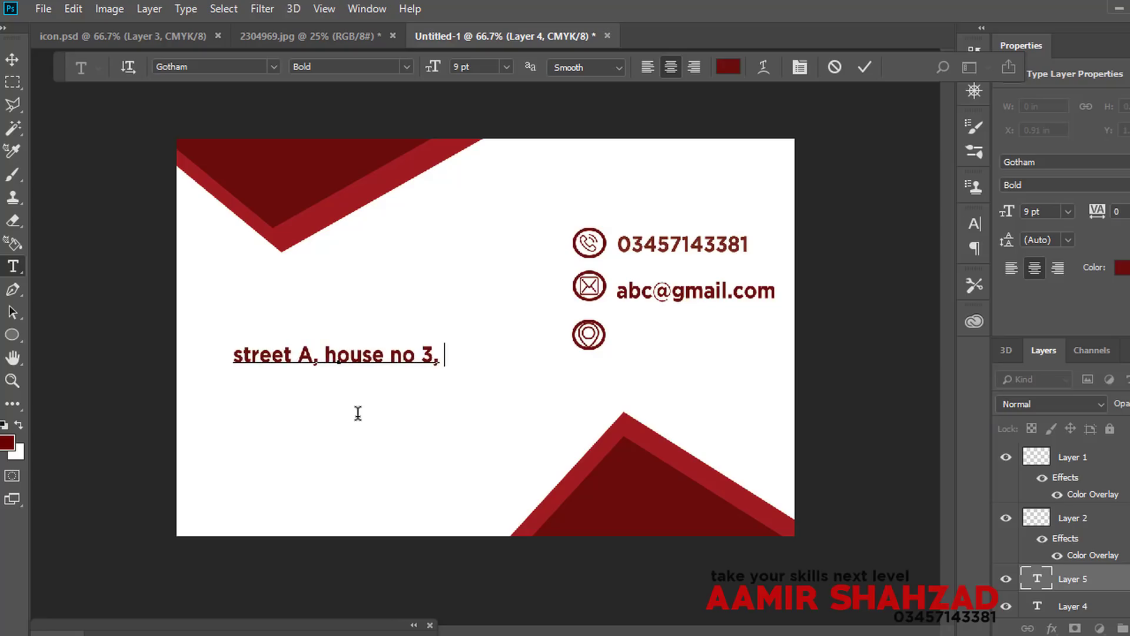
type("Que")
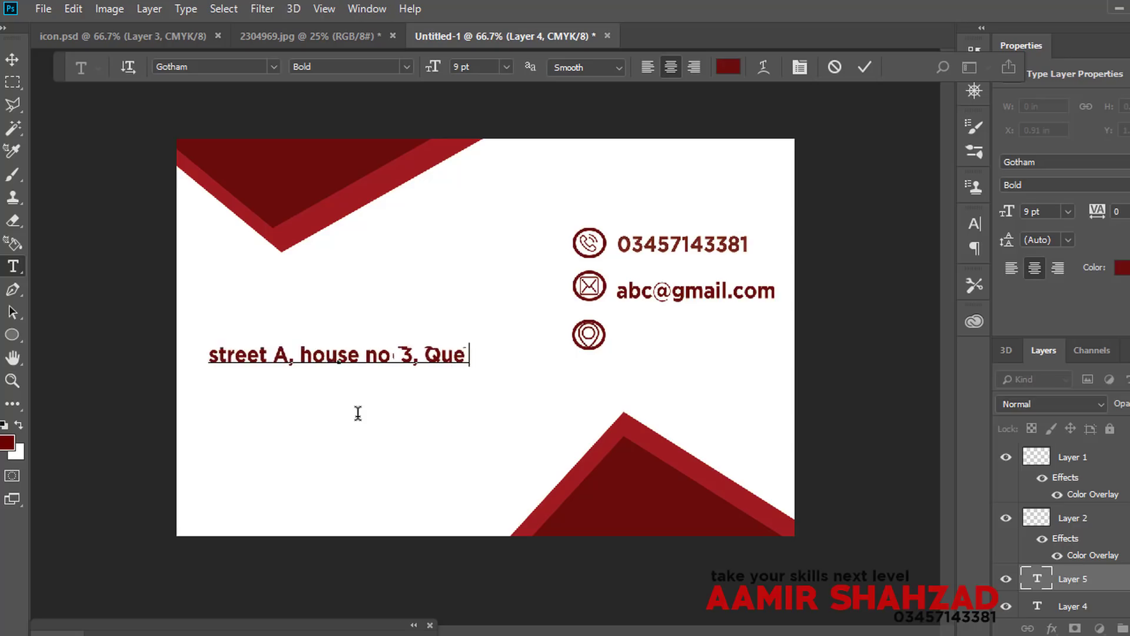
type("tta")
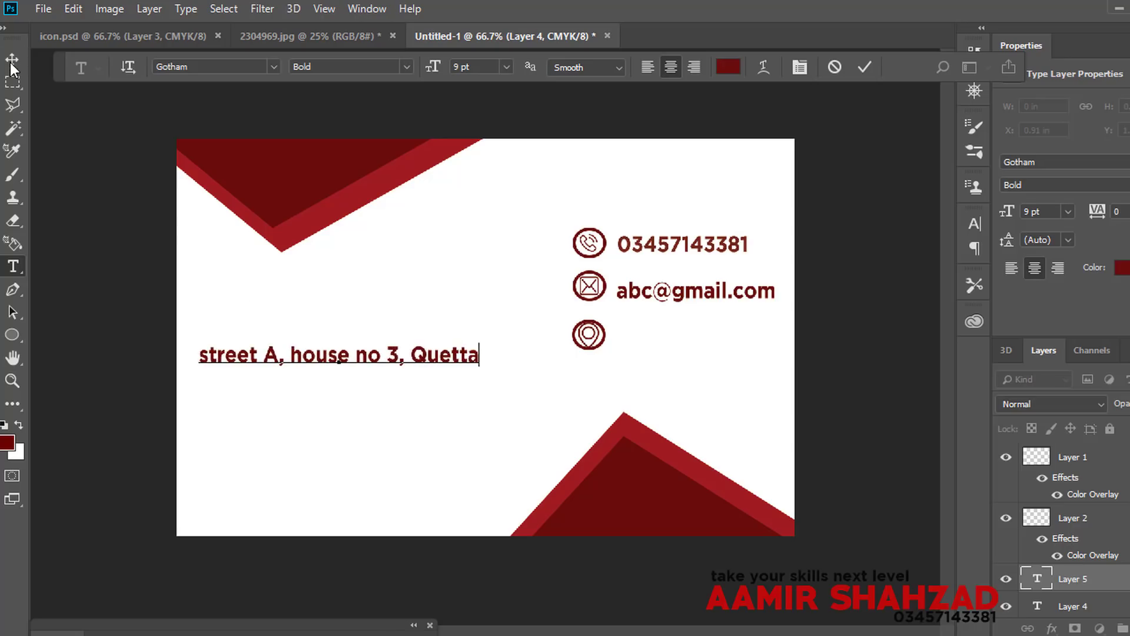
left_click(13, 59)
mouse_move(398, 361)
left_mouse_down()
mouse_move(789, 344)
mouse_move(803, 335)
left_mouse_up()
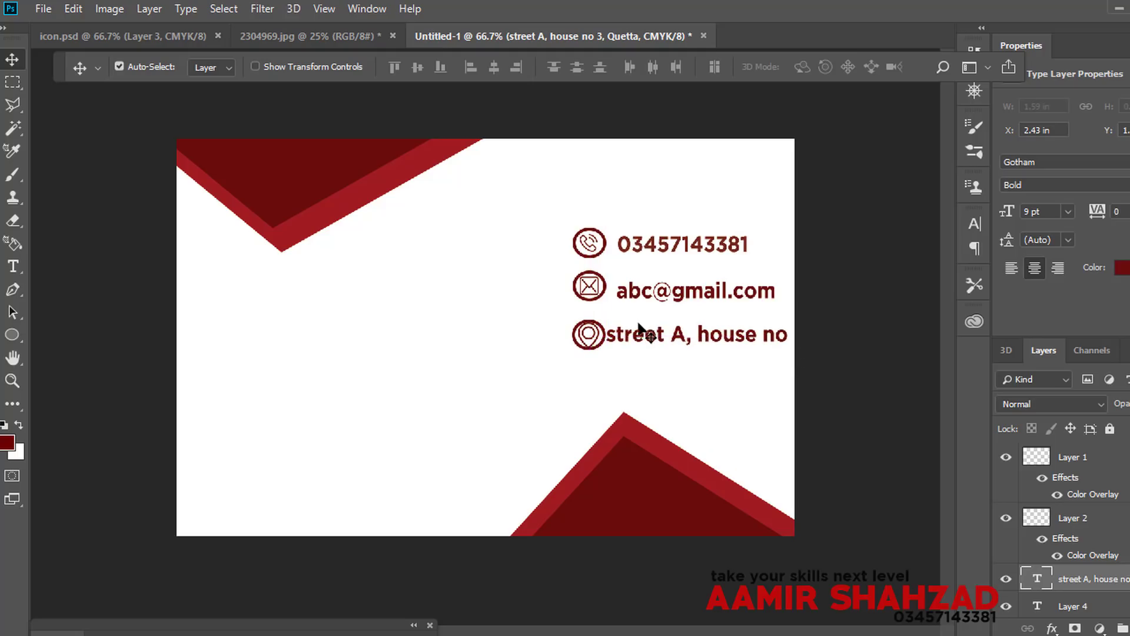
- Marquee-select the contact icons and text layers, then drag the block left and slightly up
mouse_move(794, 187)
left_mouse_down()
mouse_move(590, 379)
mouse_move(560, 375)
left_mouse_up()
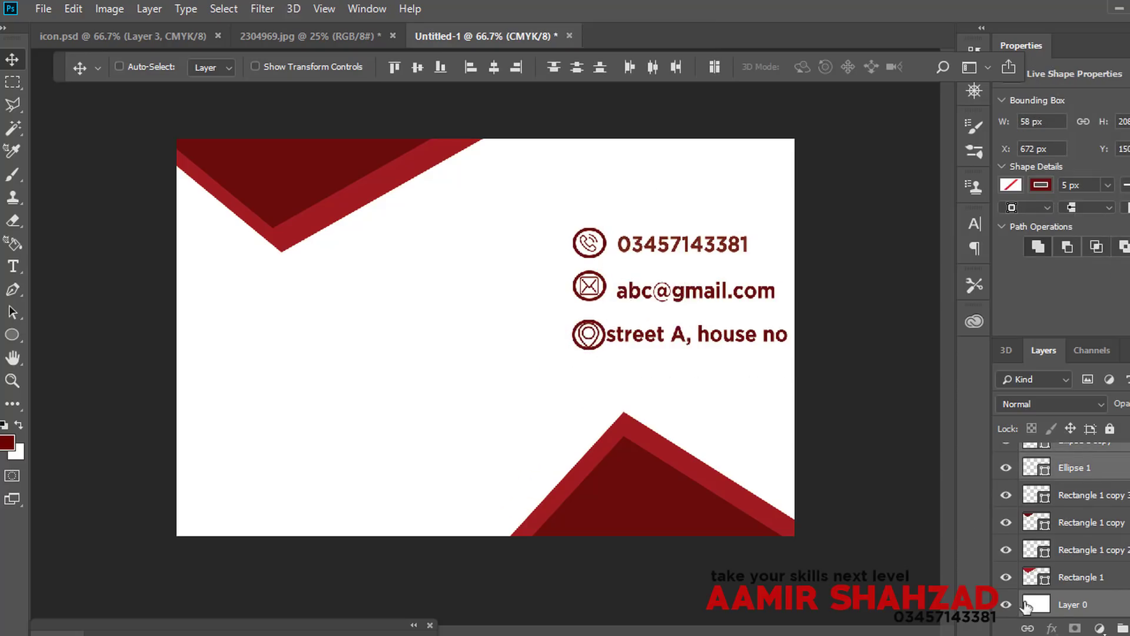
key("ctrl")
mouse_move(585, 341)
left_mouse_down()
mouse_move(620, 335)
mouse_move(808, 213)
mouse_move(552, 369)
left_mouse_up()
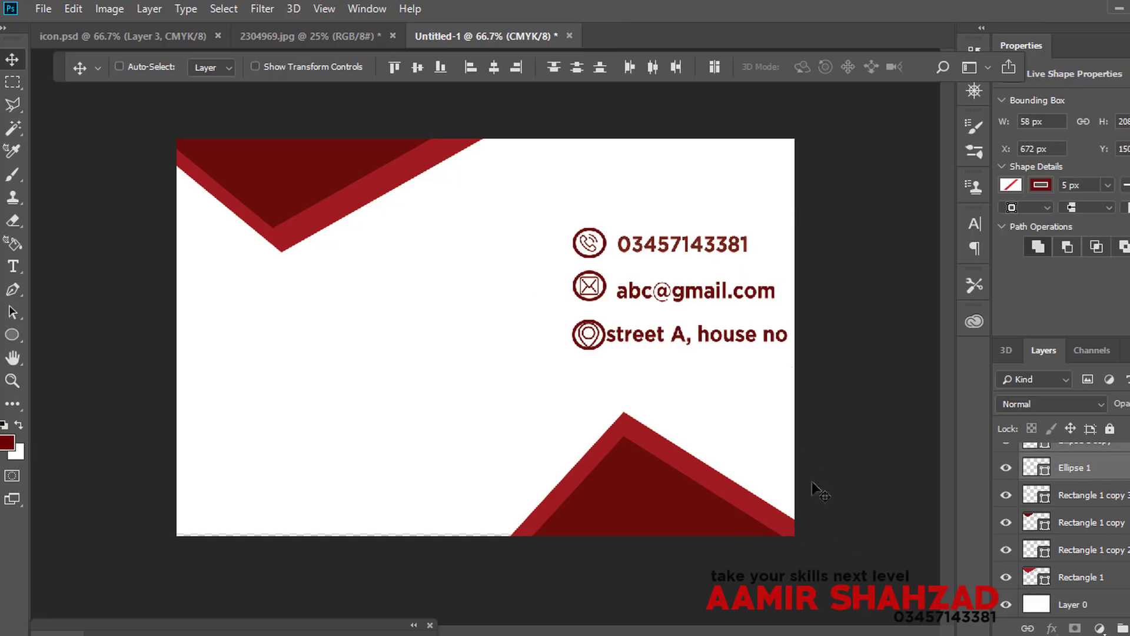
key("ctrl")
mouse_move(712, 341)
left_mouse_down()
mouse_move(578, 338)
mouse_move(605, 343)
left_mouse_up()
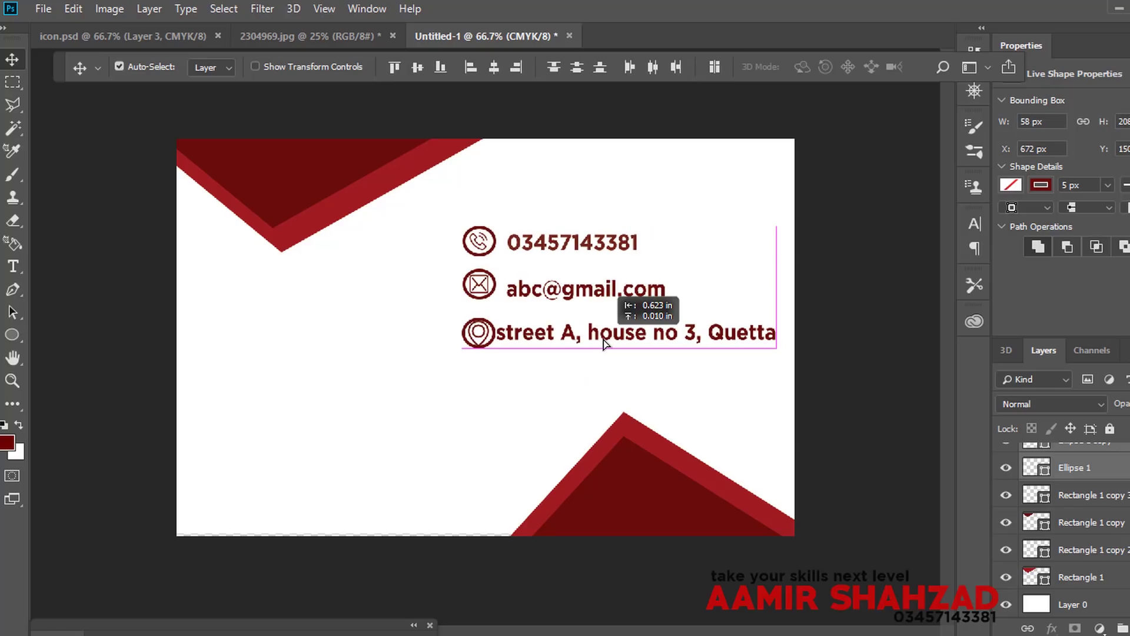
left_click_drag(606, 343, 609, 344)
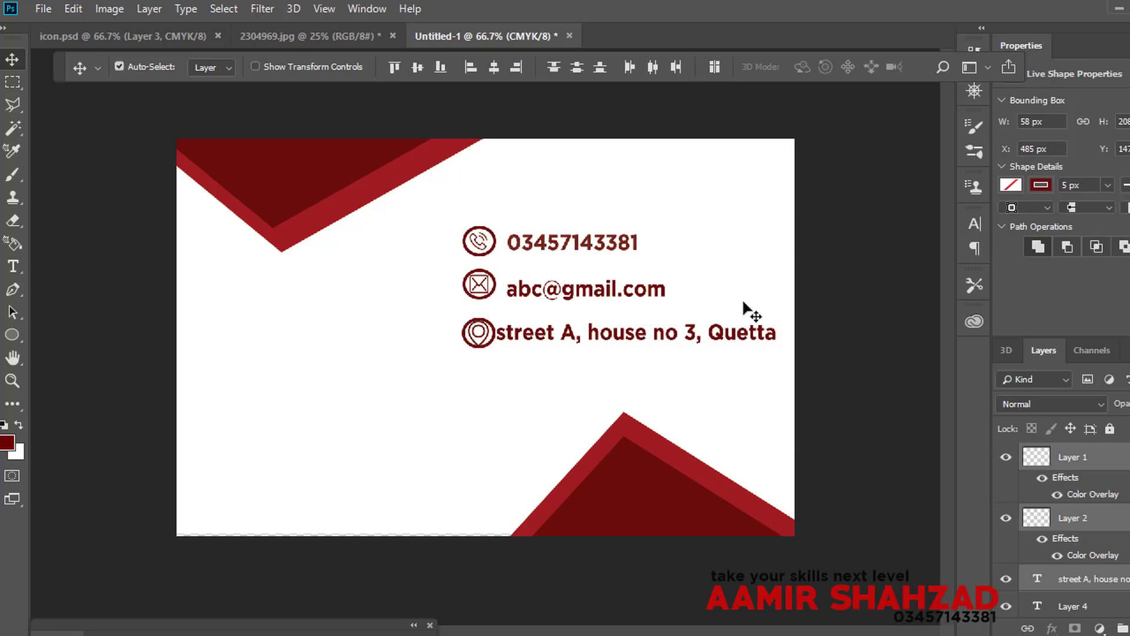
- Make the contact text near-black and change it to the Light font weight
left_click(974, 225)
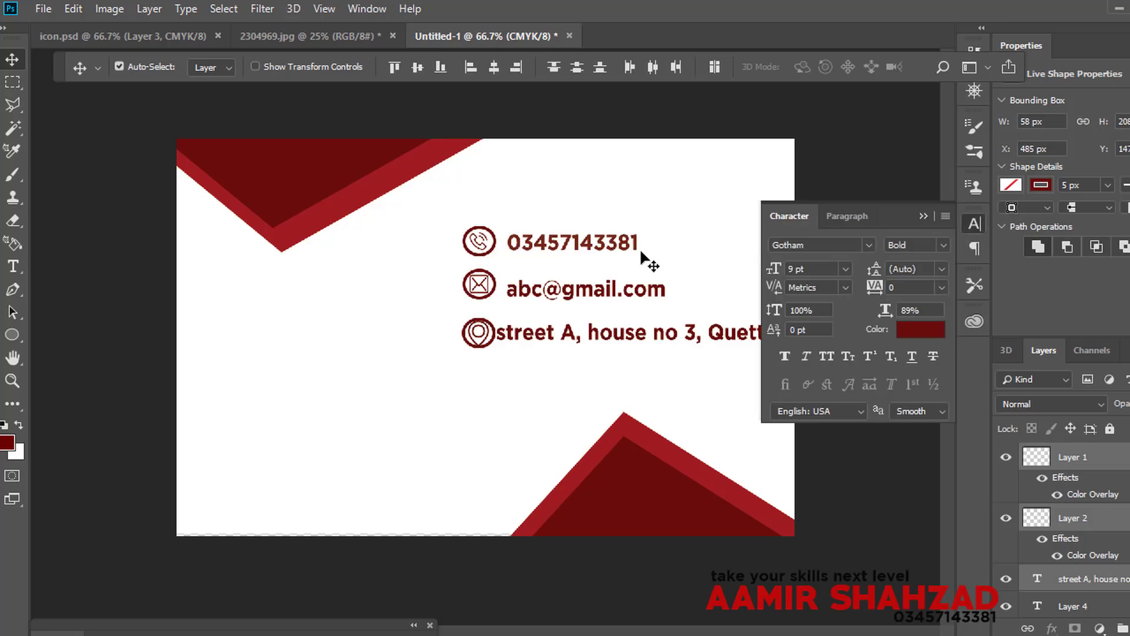
left_click(929, 332)
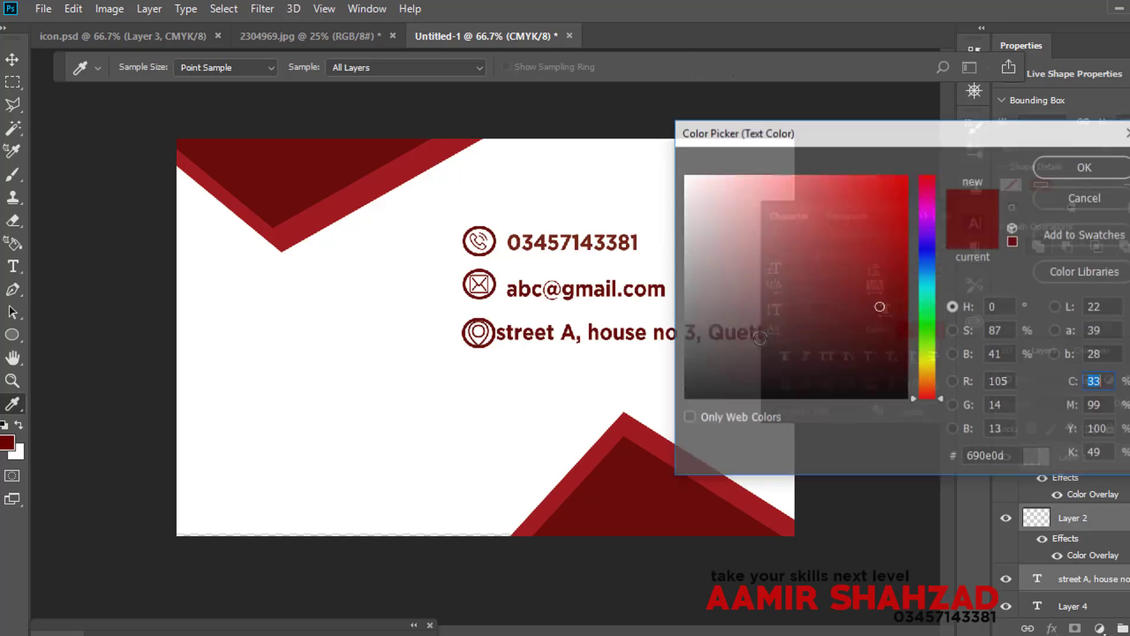
left_click(710, 383)
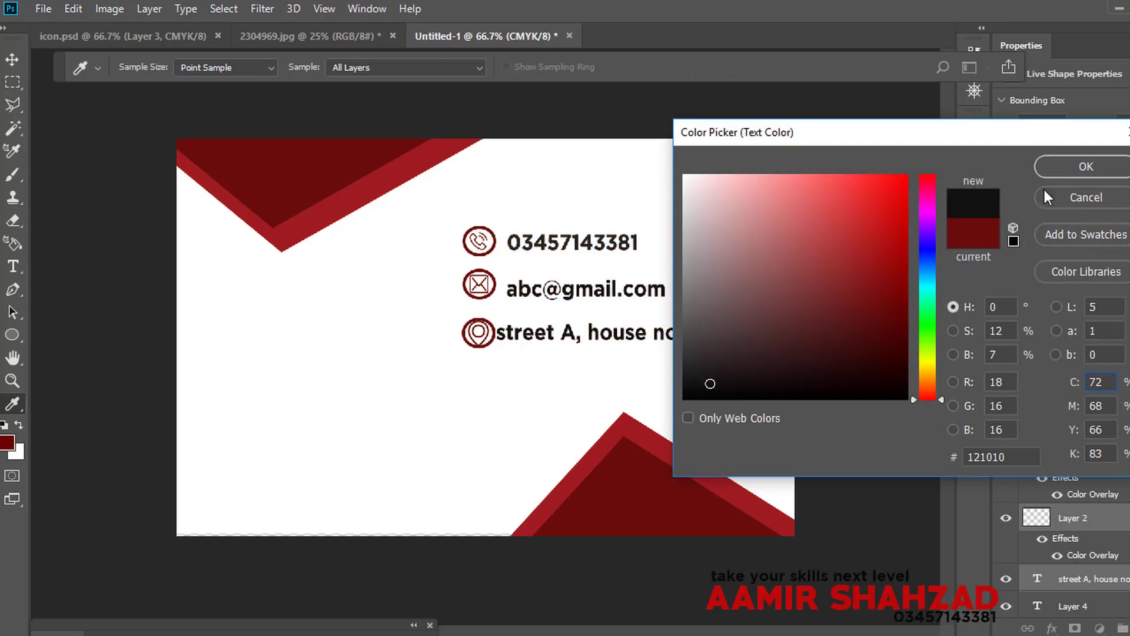
left_click(1089, 168)
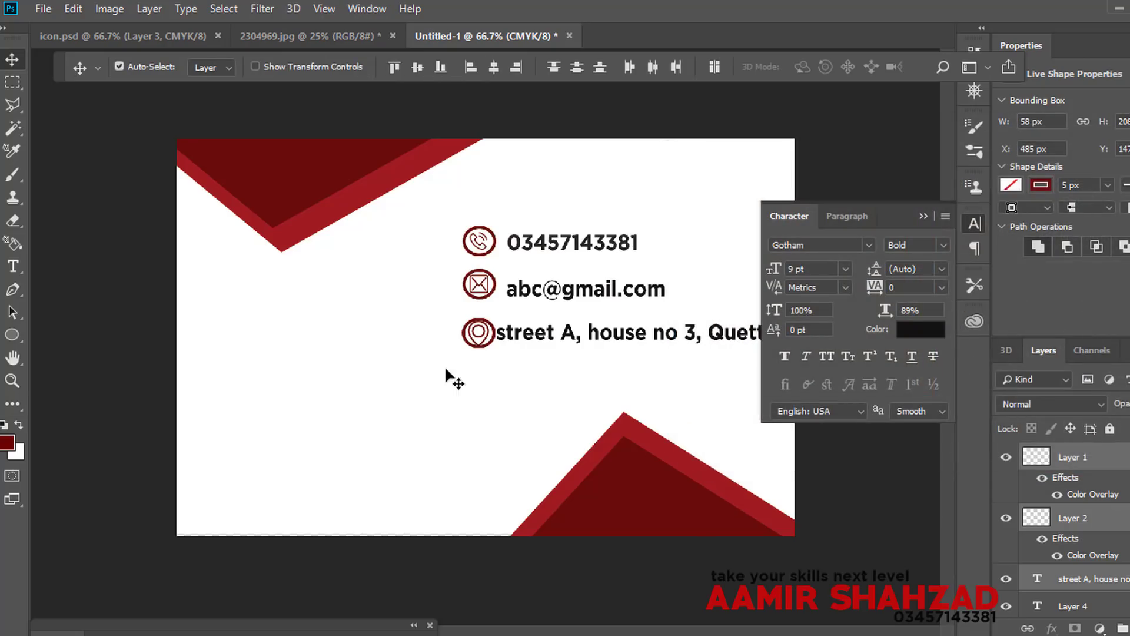
left_click(12, 82)
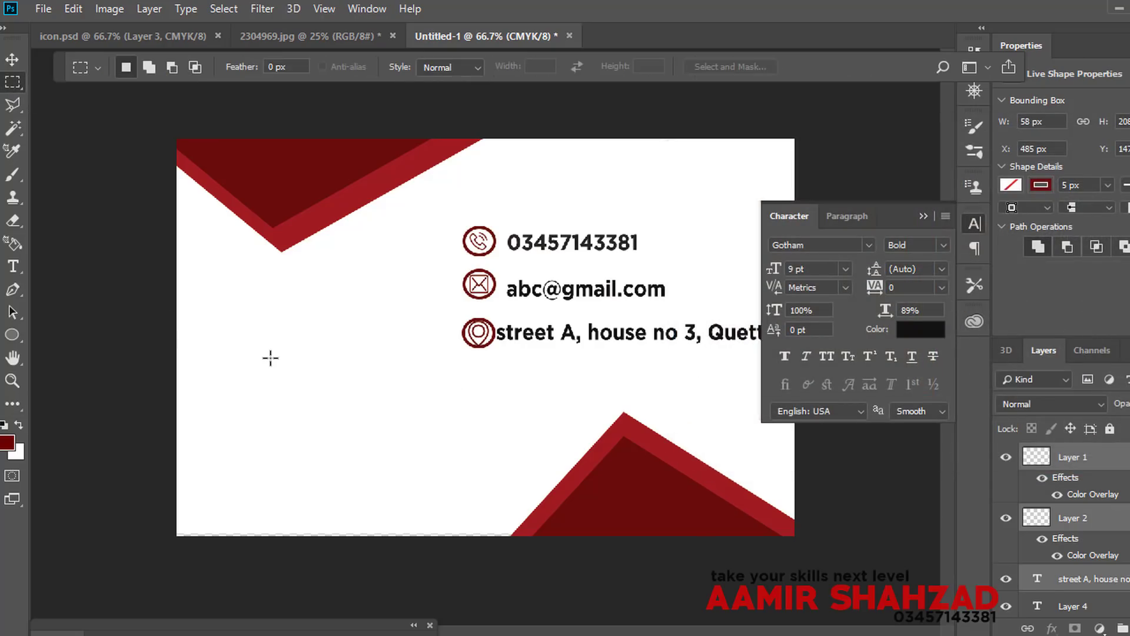
left_click(942, 245)
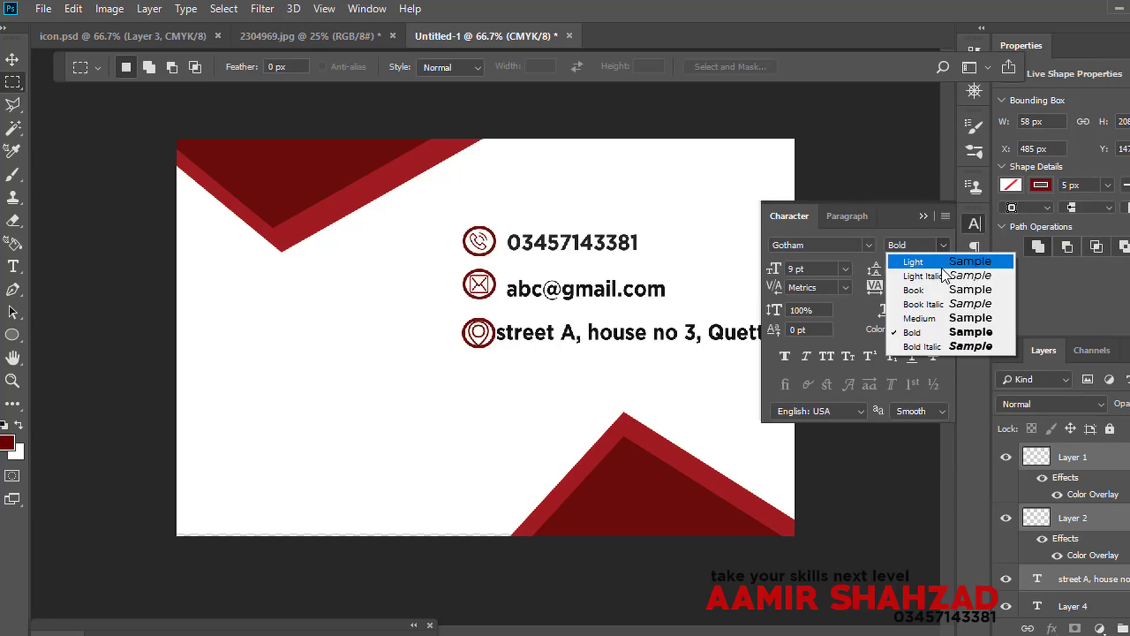
left_click(941, 263)
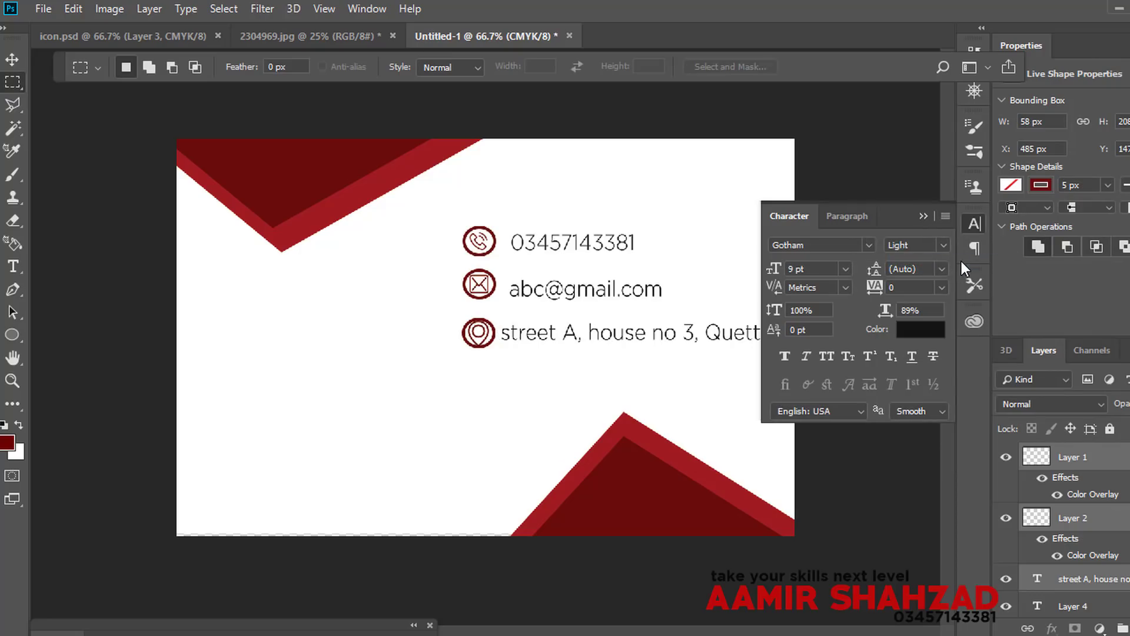
- Deselect the contact layers, compare with the reference card, and start a new text line at left
left_click(11, 60)
left_click(158, 209)
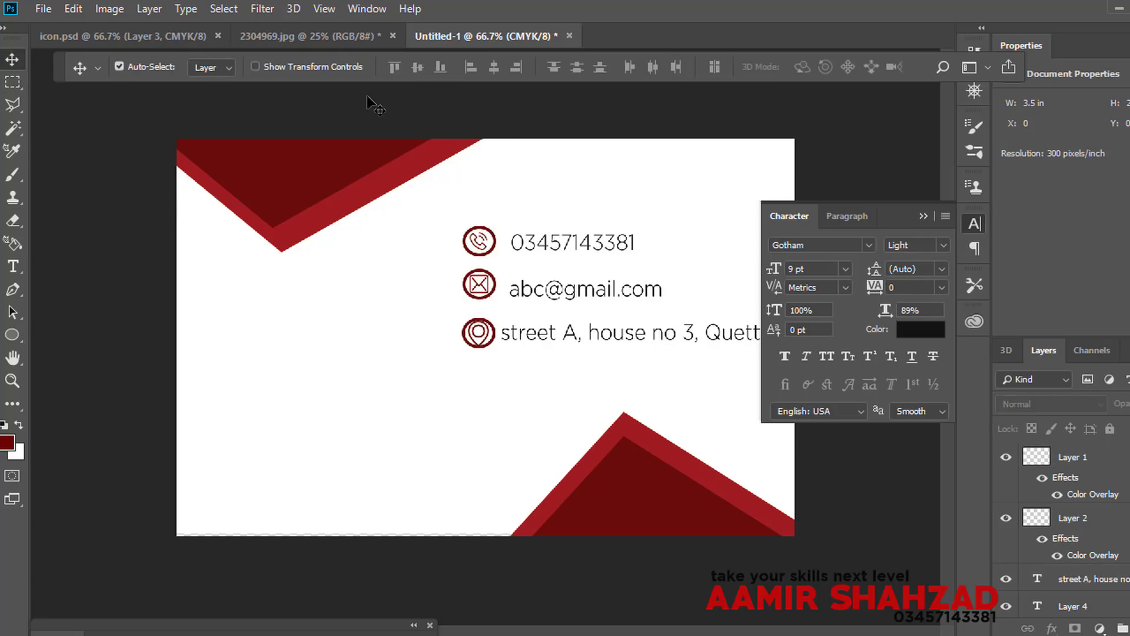
left_click(342, 38)
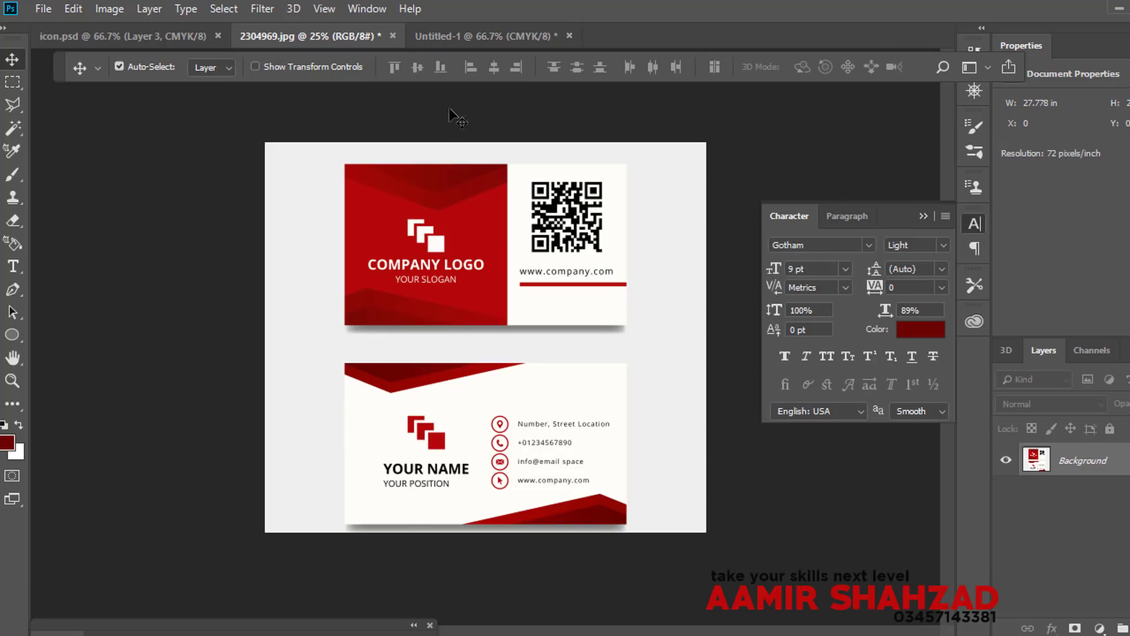
left_click(490, 36)
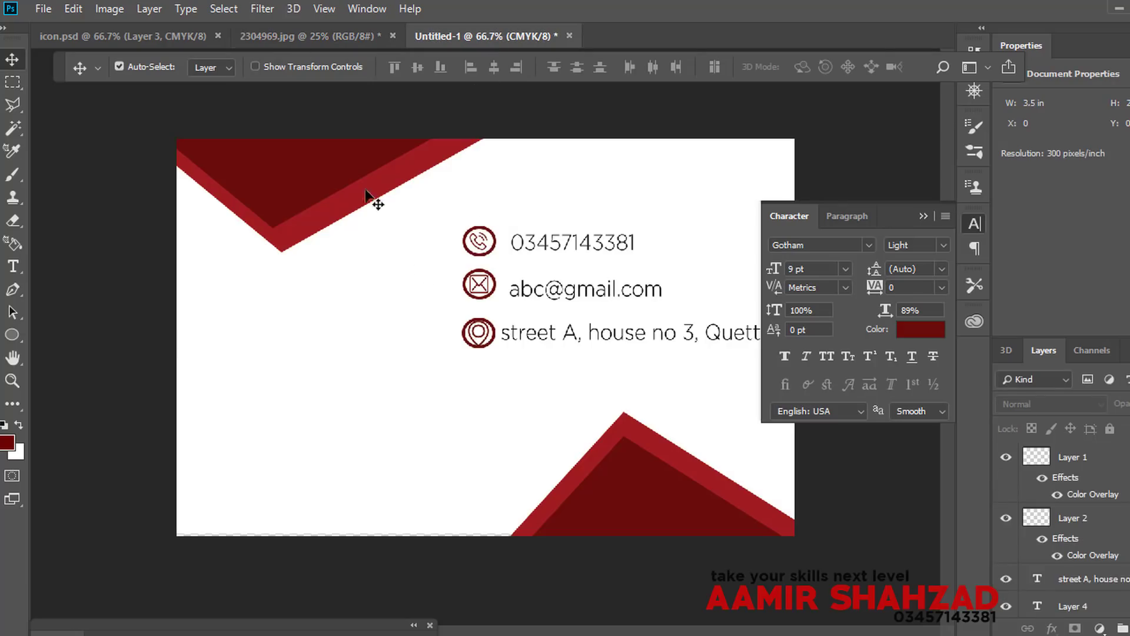
left_click(295, 38)
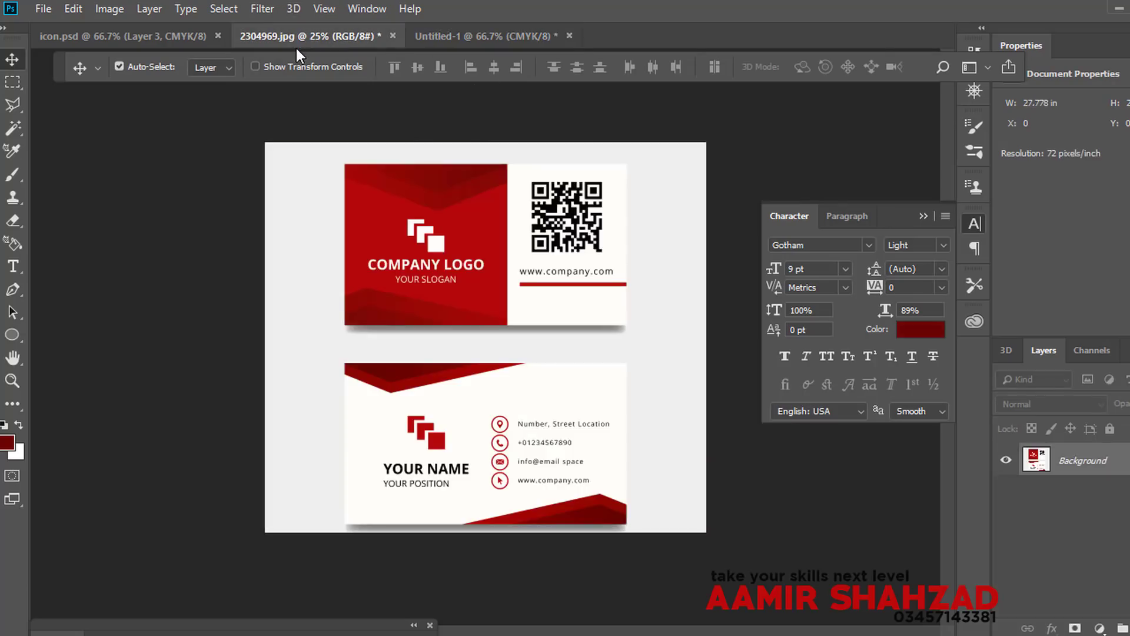
left_click(500, 34)
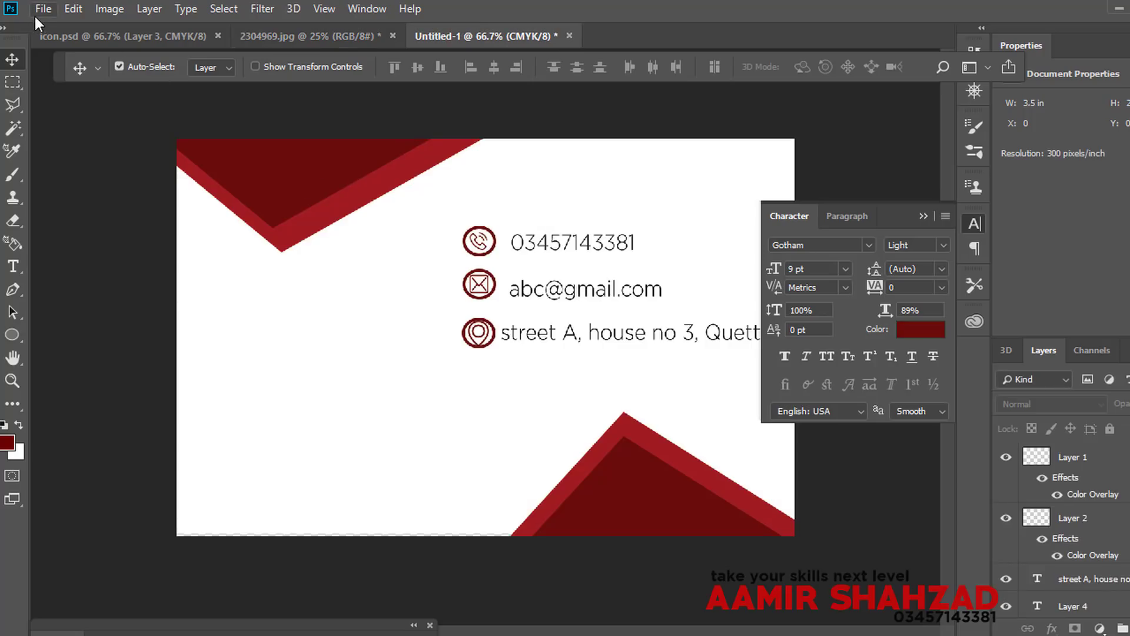
left_click(12, 266)
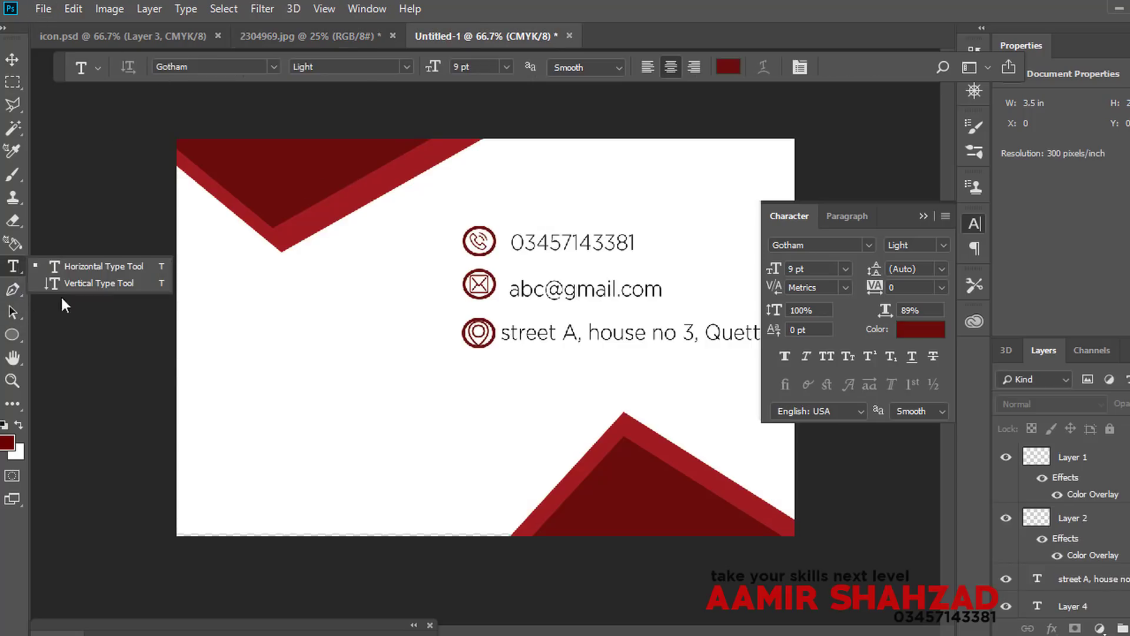
left_click(243, 335)
type("c")
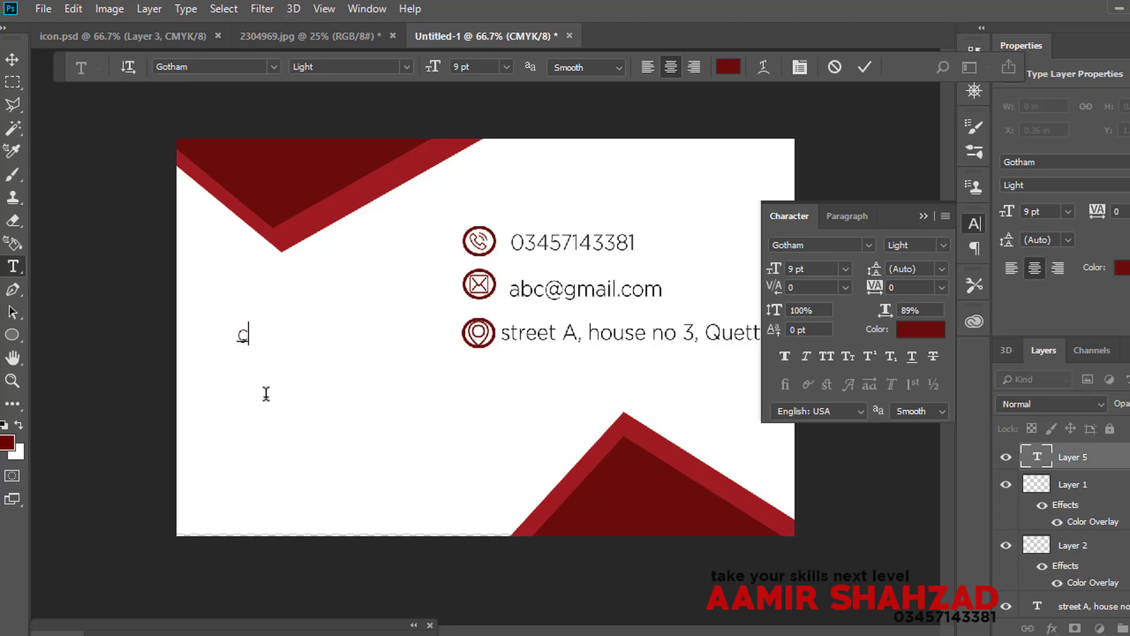
- Type 'company name' and place it level with the email line
type("ompan")
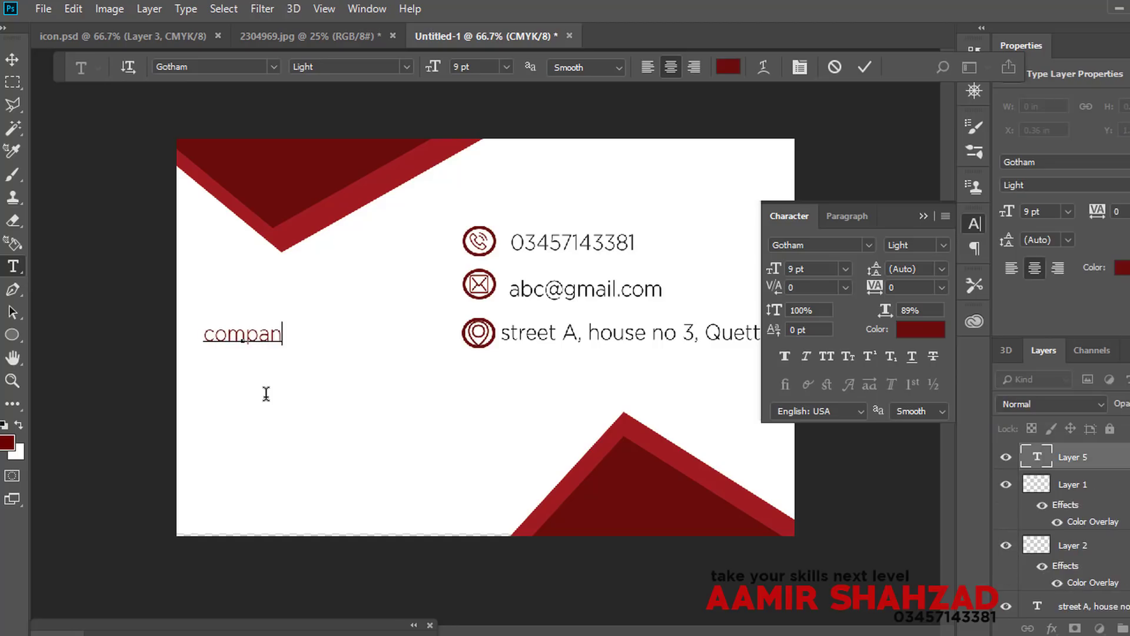
type("y name")
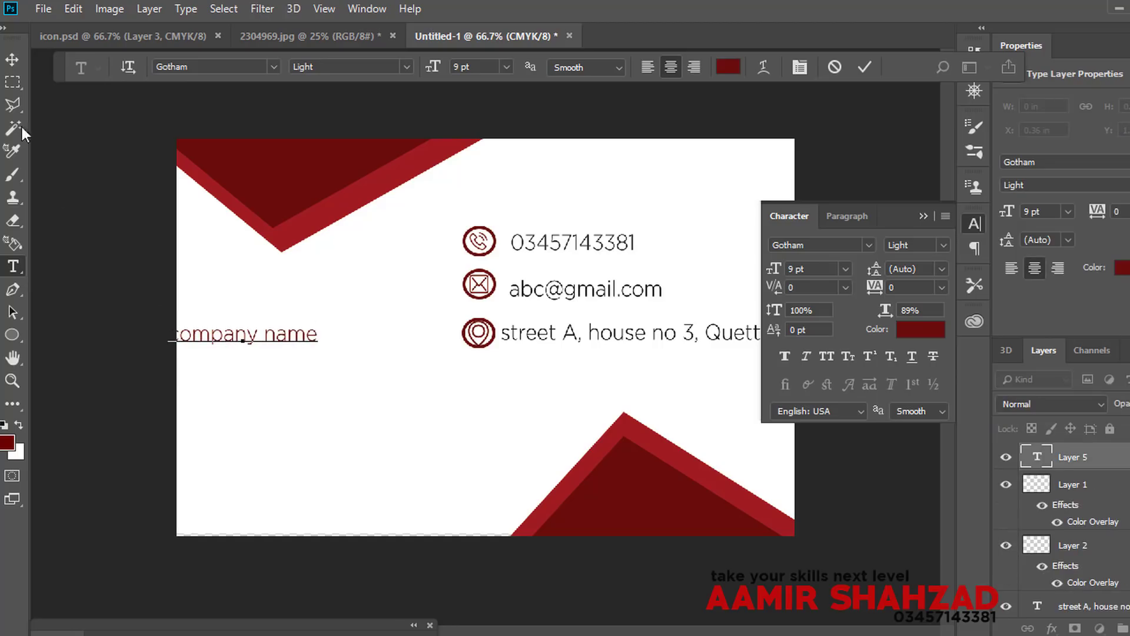
left_click(12, 59)
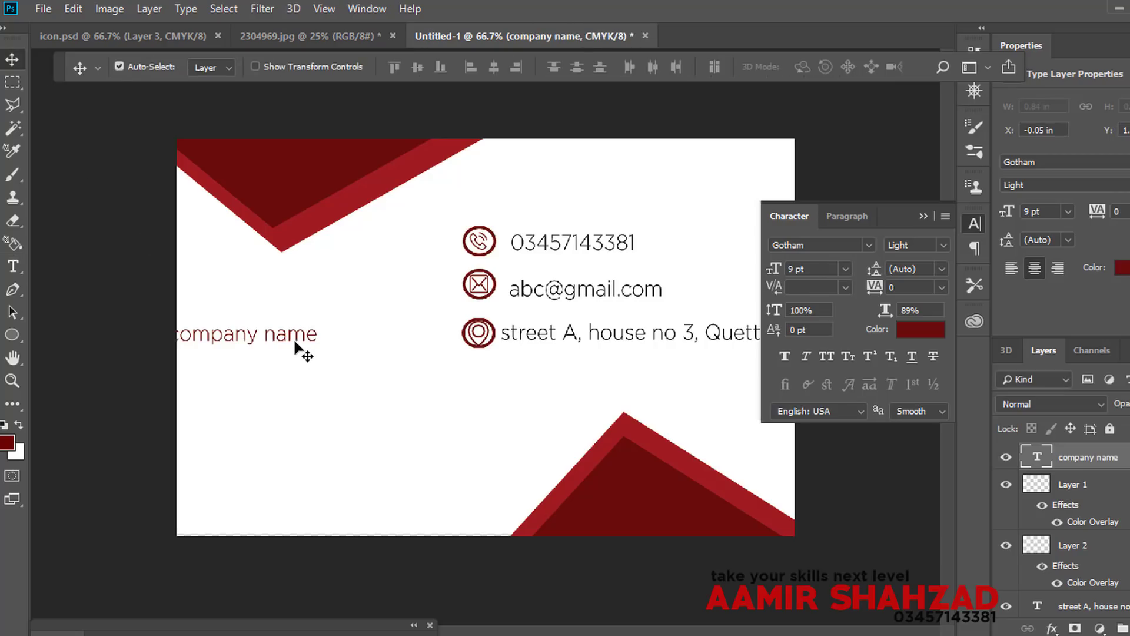
left_click_drag(298, 341, 344, 321)
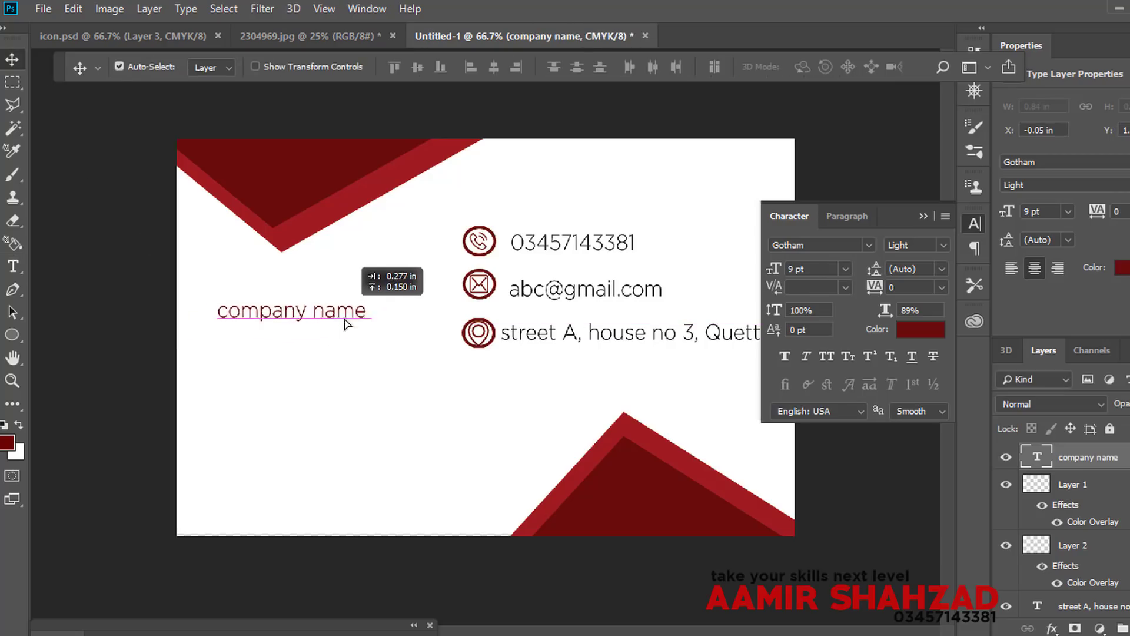
left_click_drag(344, 321, 335, 289)
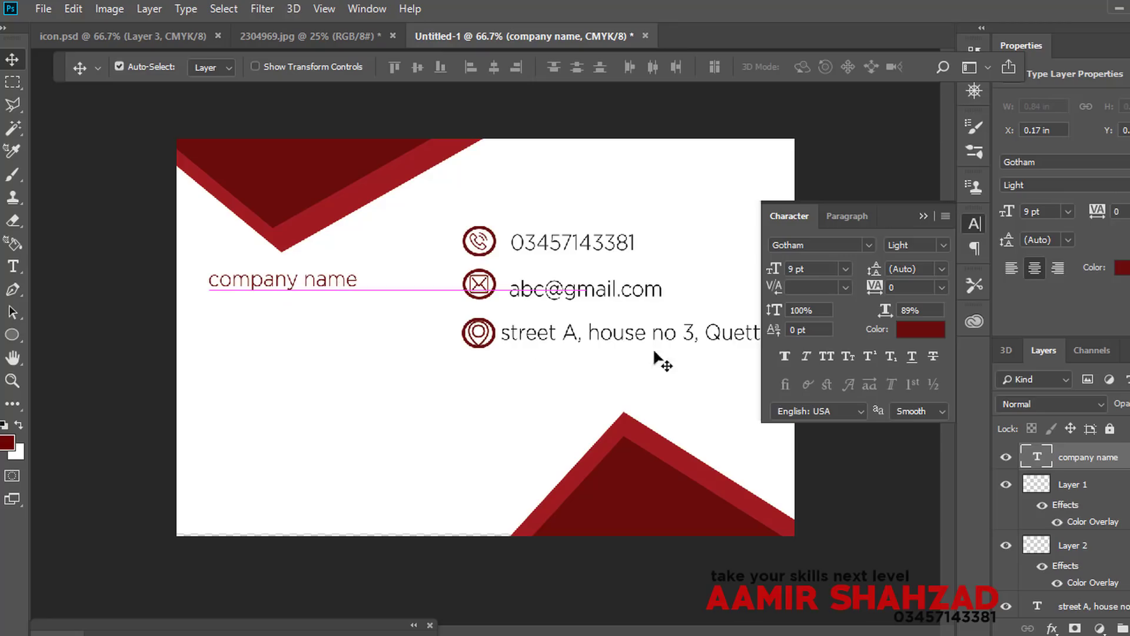
- Make the company name all caps in Bold and nudge it slightly right
left_click(827, 356)
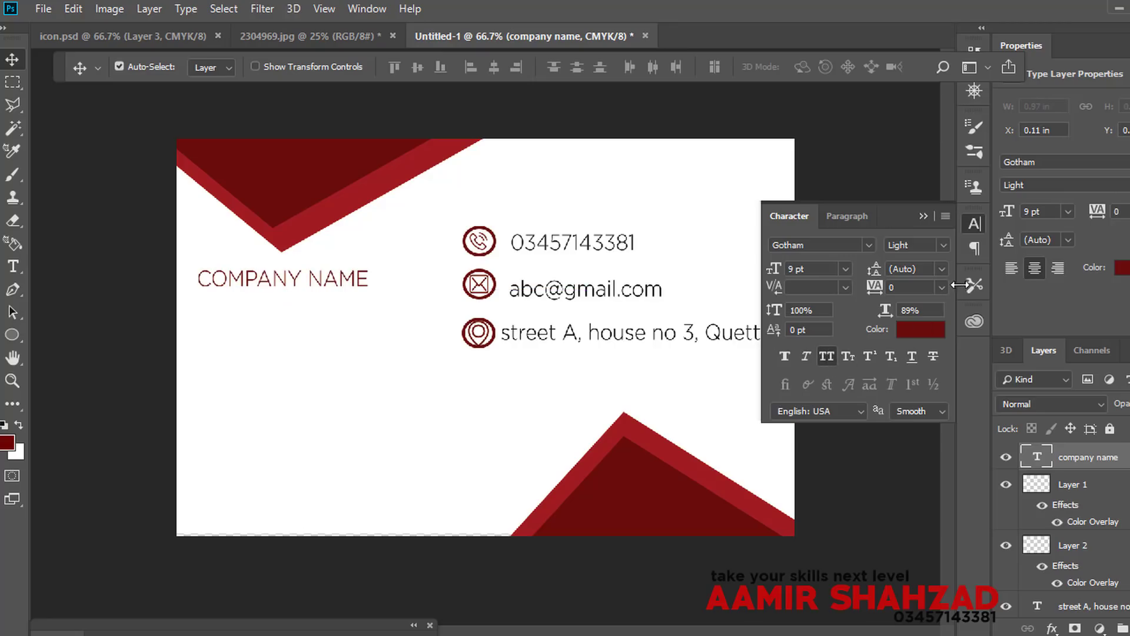
left_click(944, 245)
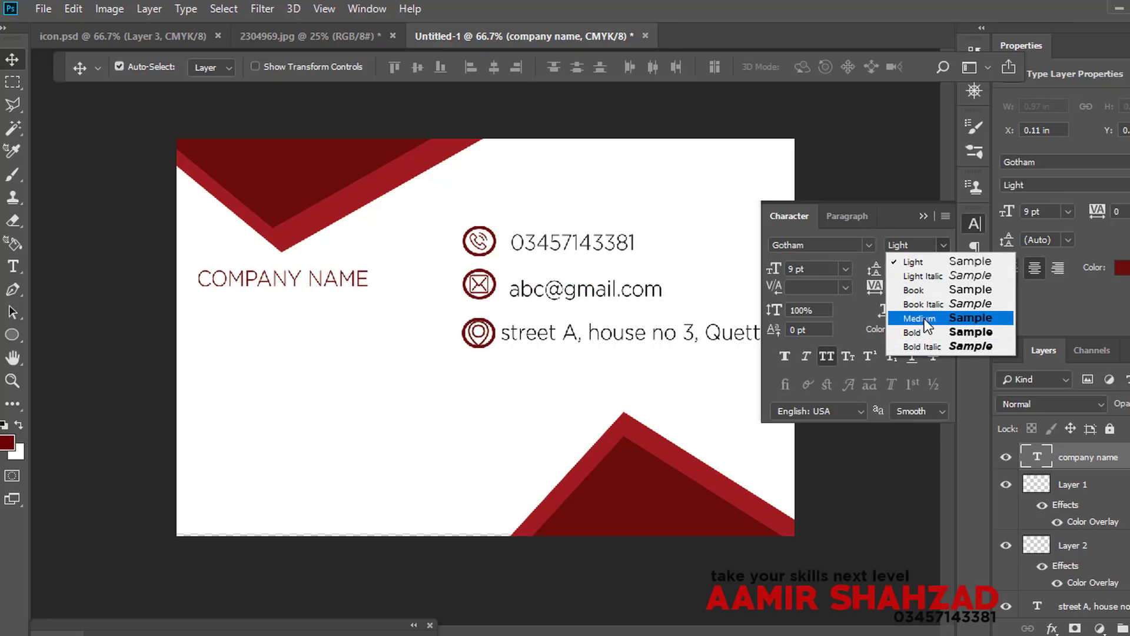
left_click(923, 332)
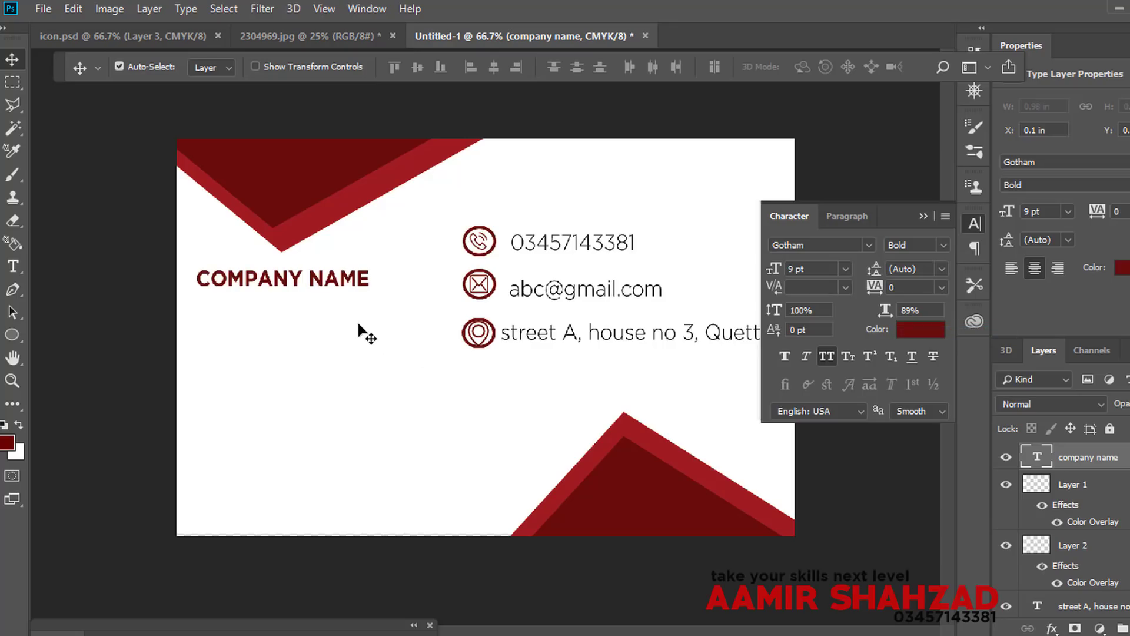
left_click_drag(355, 281, 359, 282)
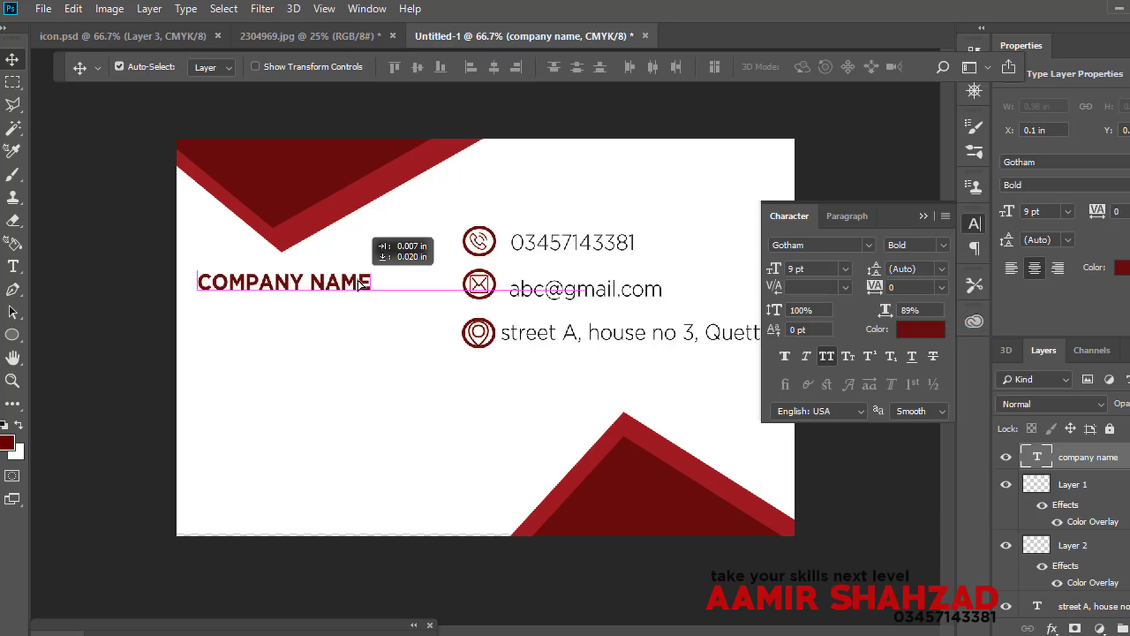
left_click(353, 35)
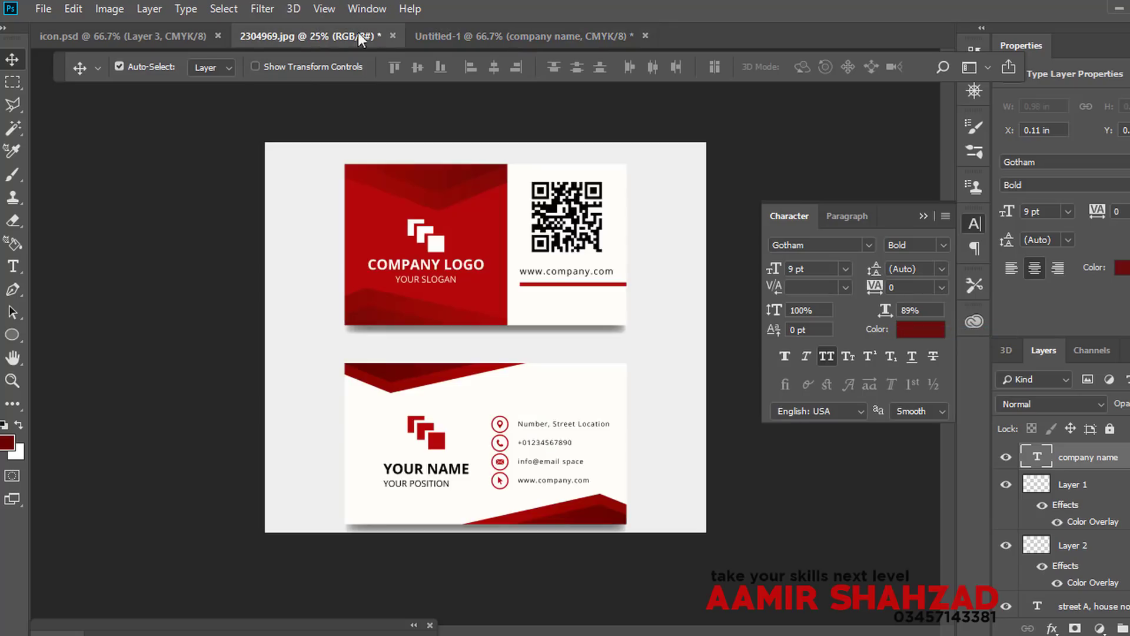
left_click(453, 33)
left_click(13, 266)
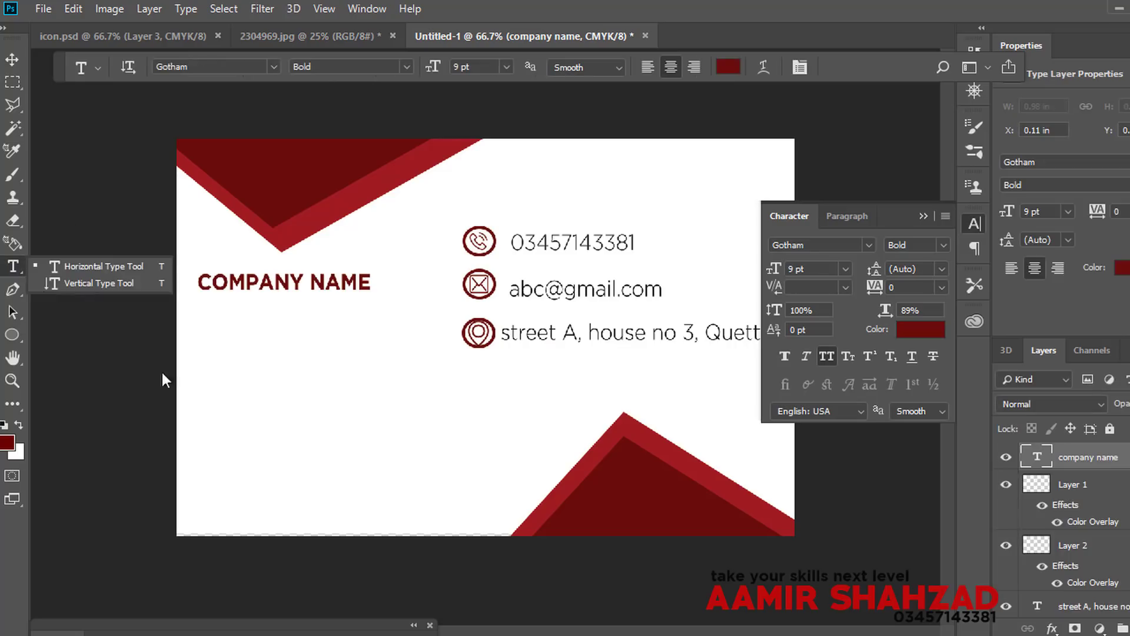
- Add a 'GRAPHIC DESIGNER' text line at 6 pt font size
left_click(240, 353)
type("G")
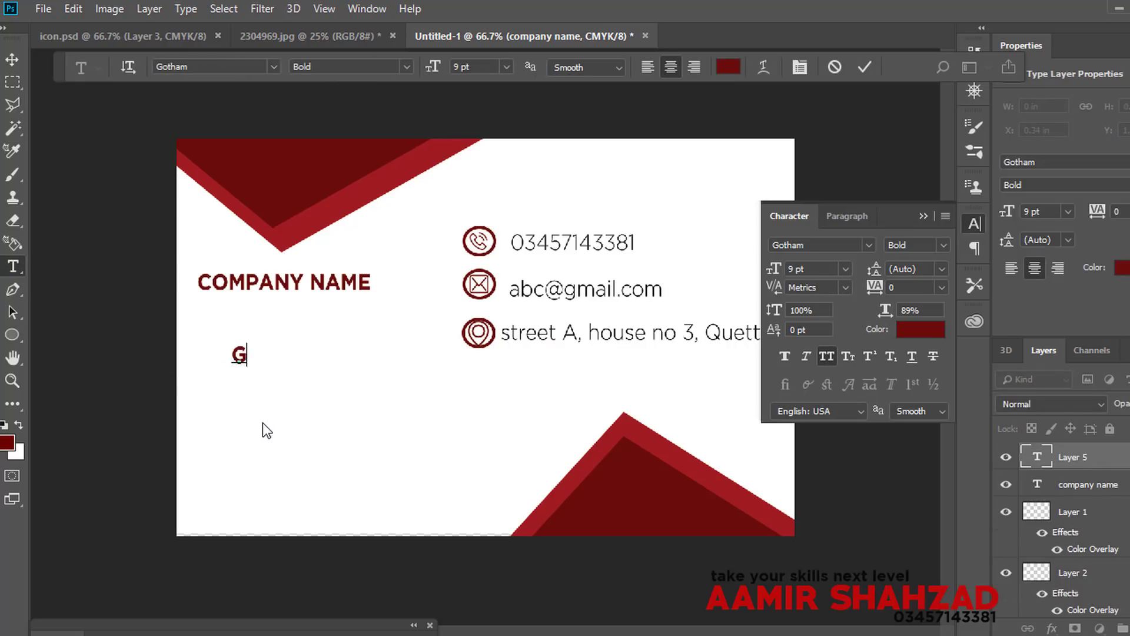
type("RAPHIC D")
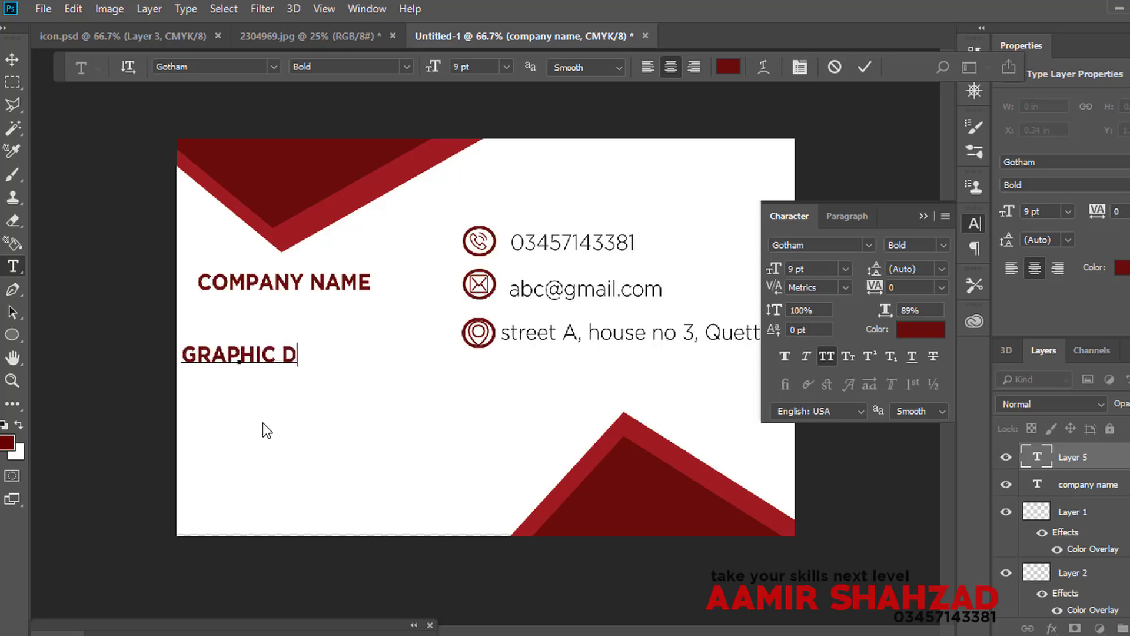
type("ESIGNER")
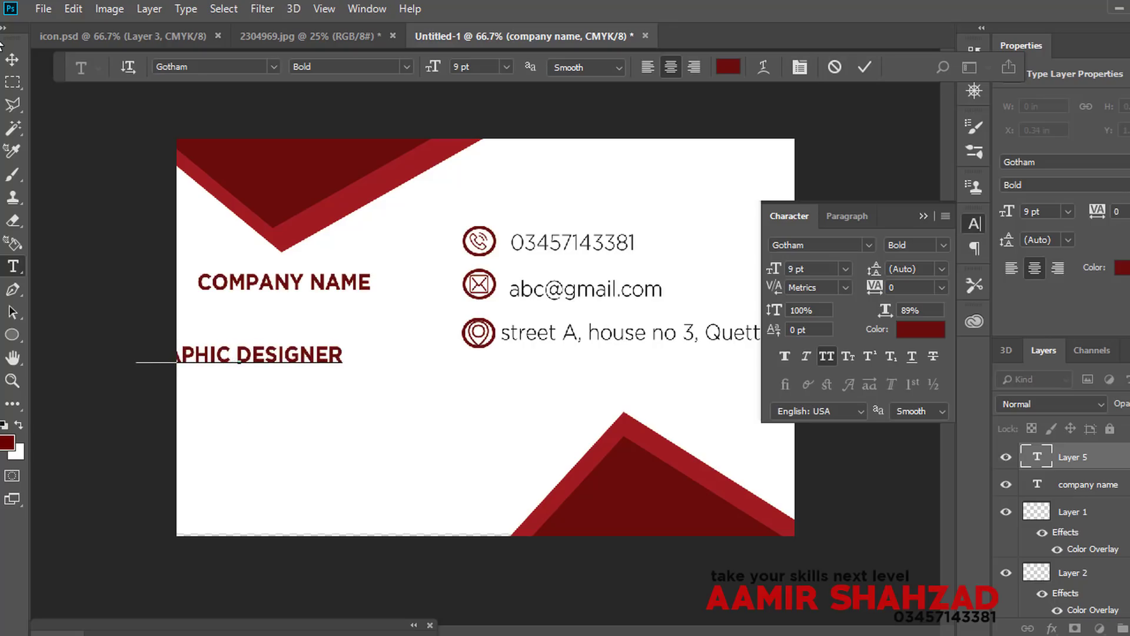
left_click(13, 59)
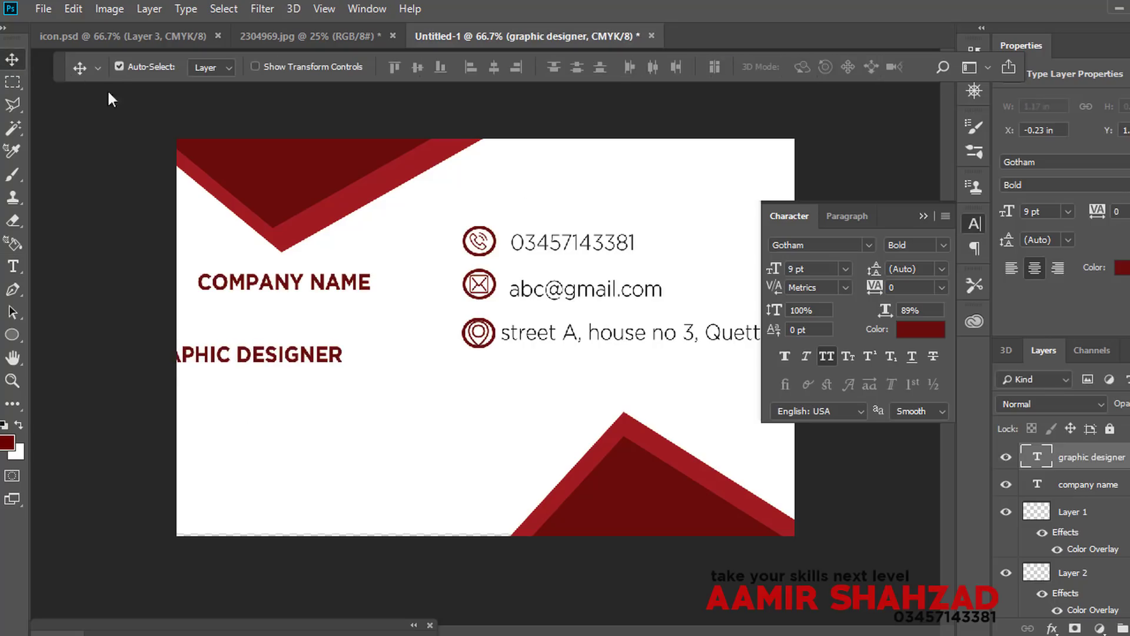
left_click(826, 270)
type("6")
key("Return")
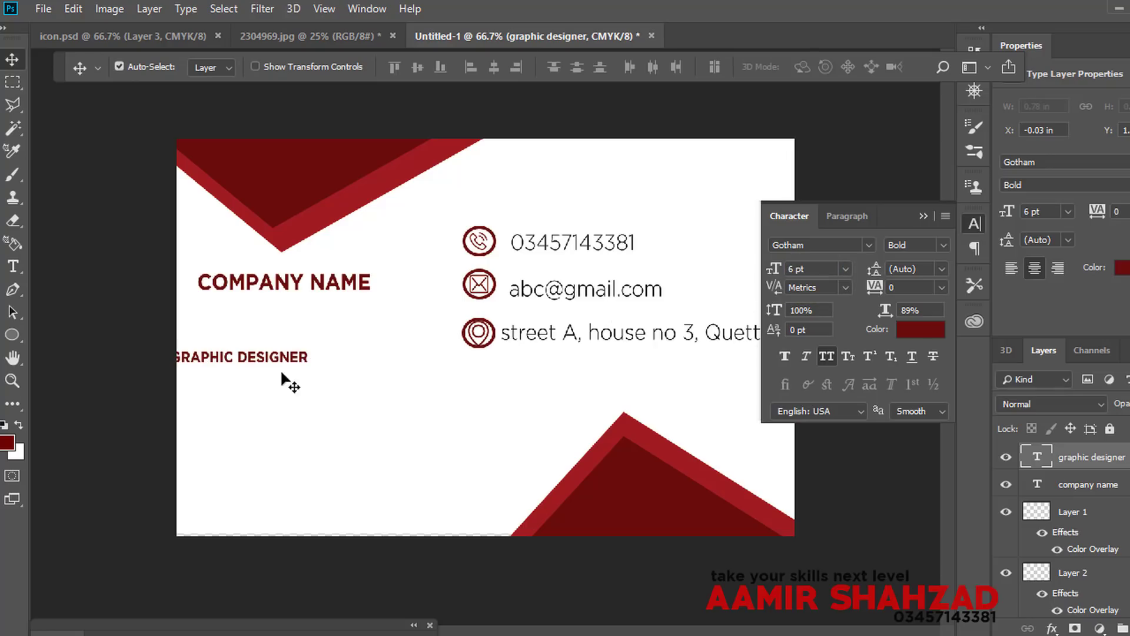
- Align GRAPHIC DESIGNER just under COMPANY NAME and set it to Medium weight
left_click_drag(306, 370, 301, 365)
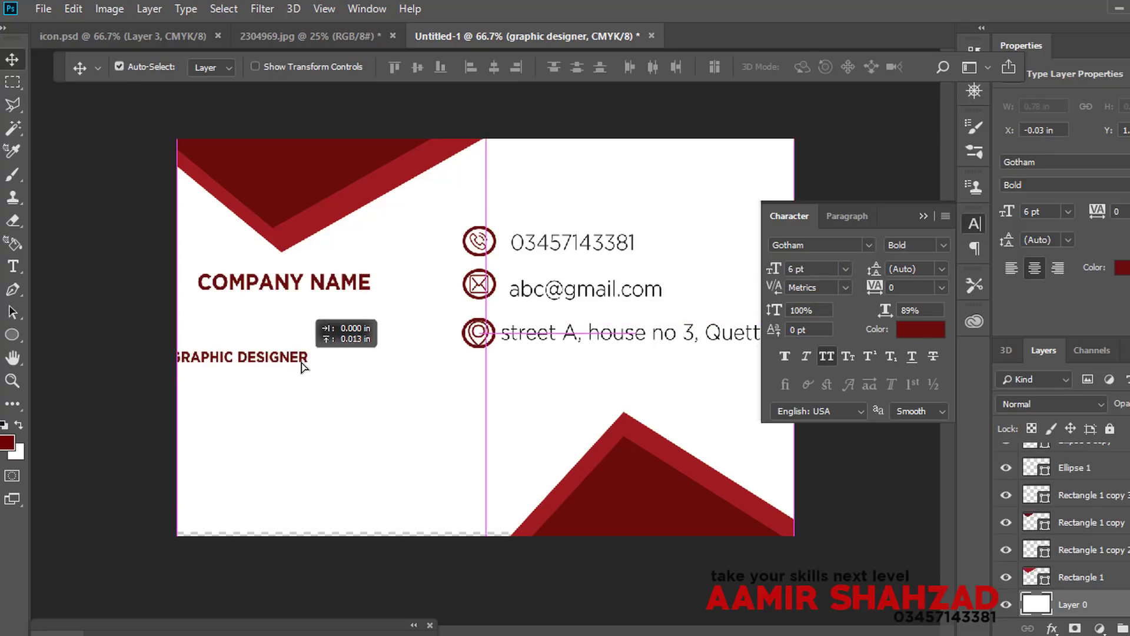
left_click_drag(301, 365, 334, 308)
left_click(302, 367)
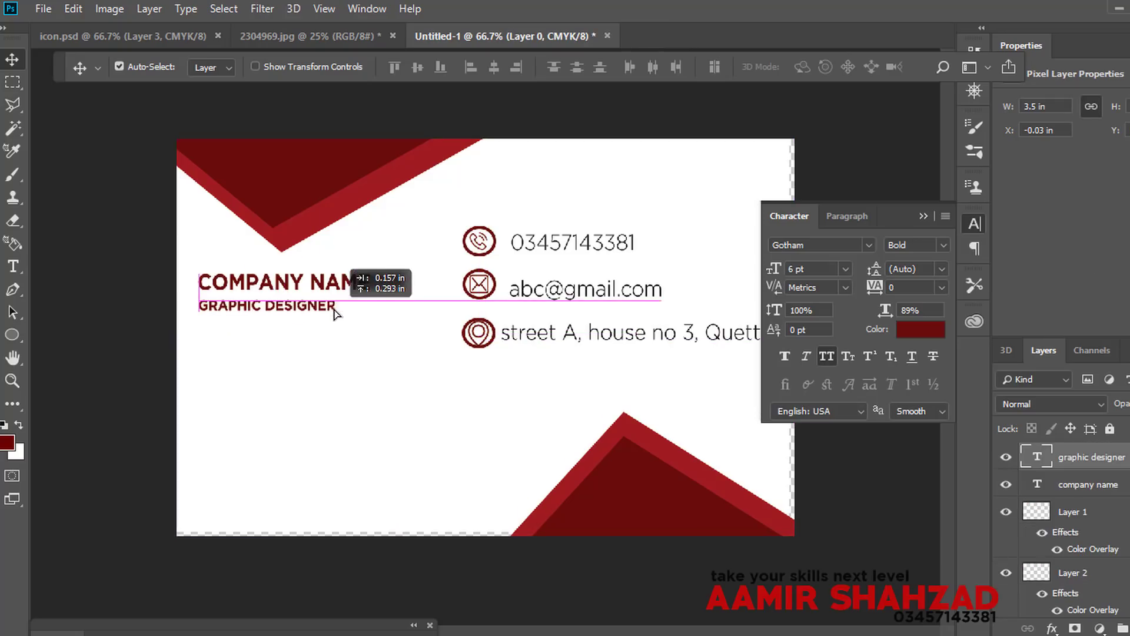
left_click_drag(334, 309, 334, 308)
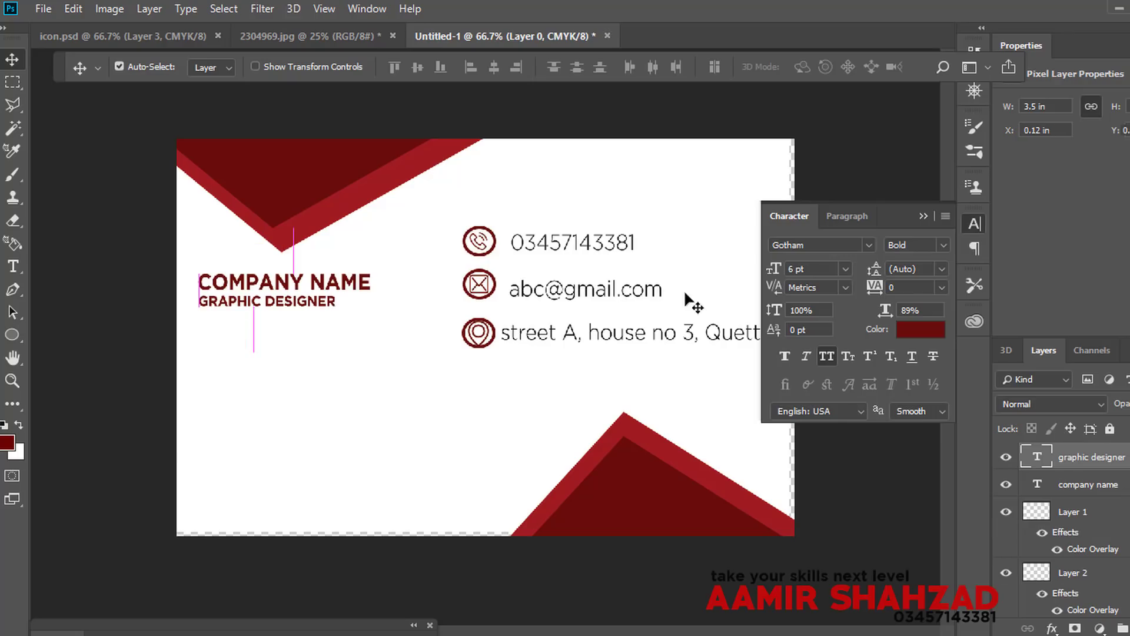
left_click(945, 249)
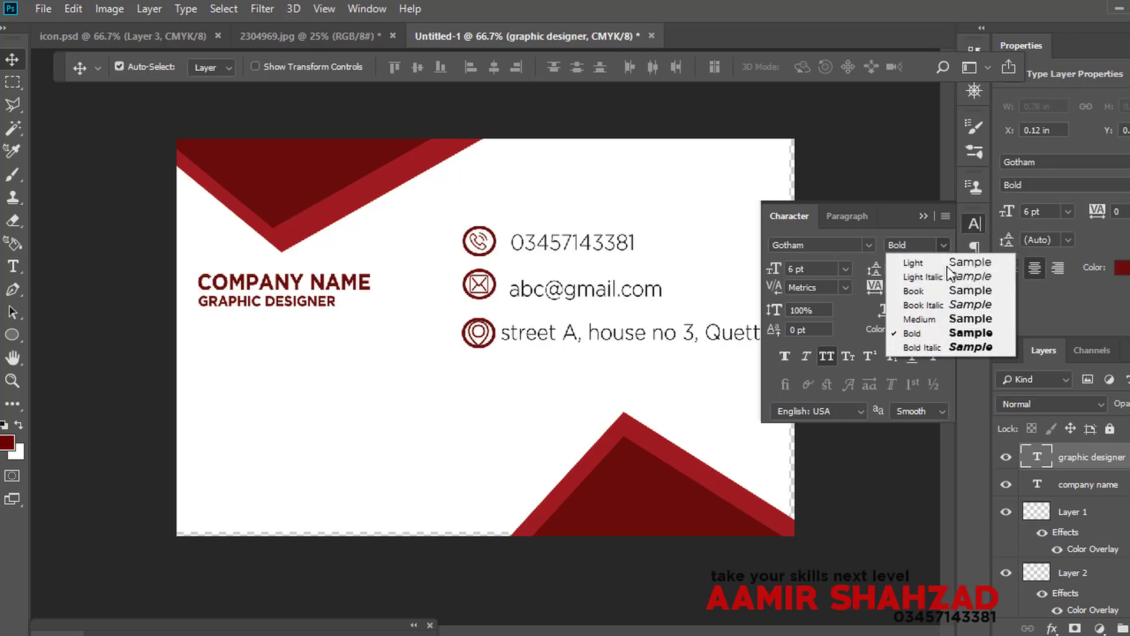
left_click(948, 322)
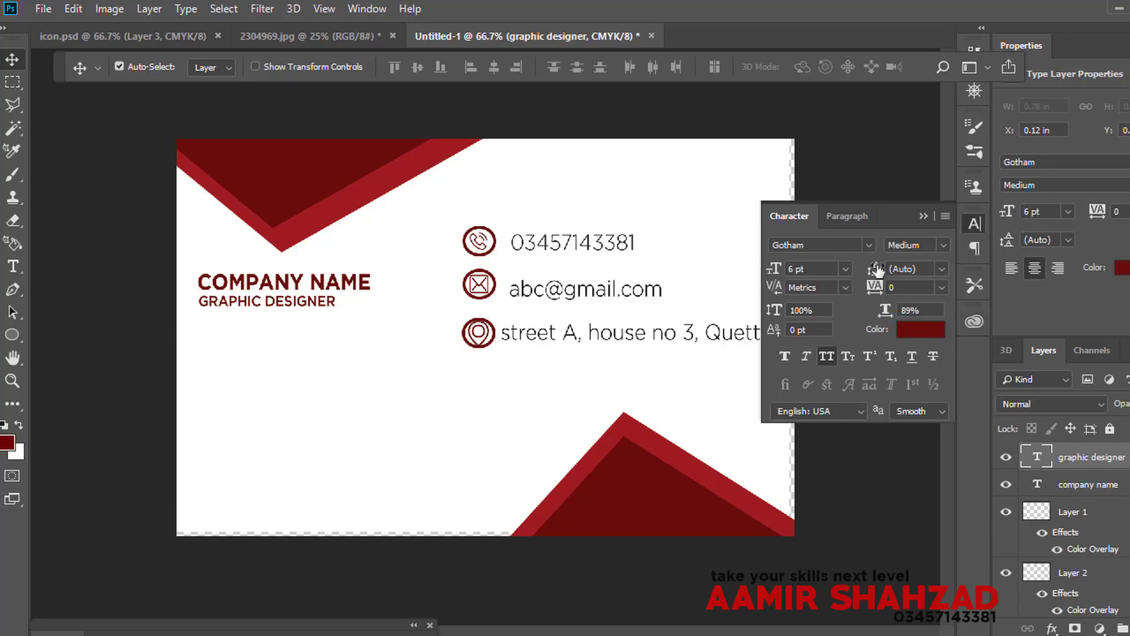
left_click(971, 224)
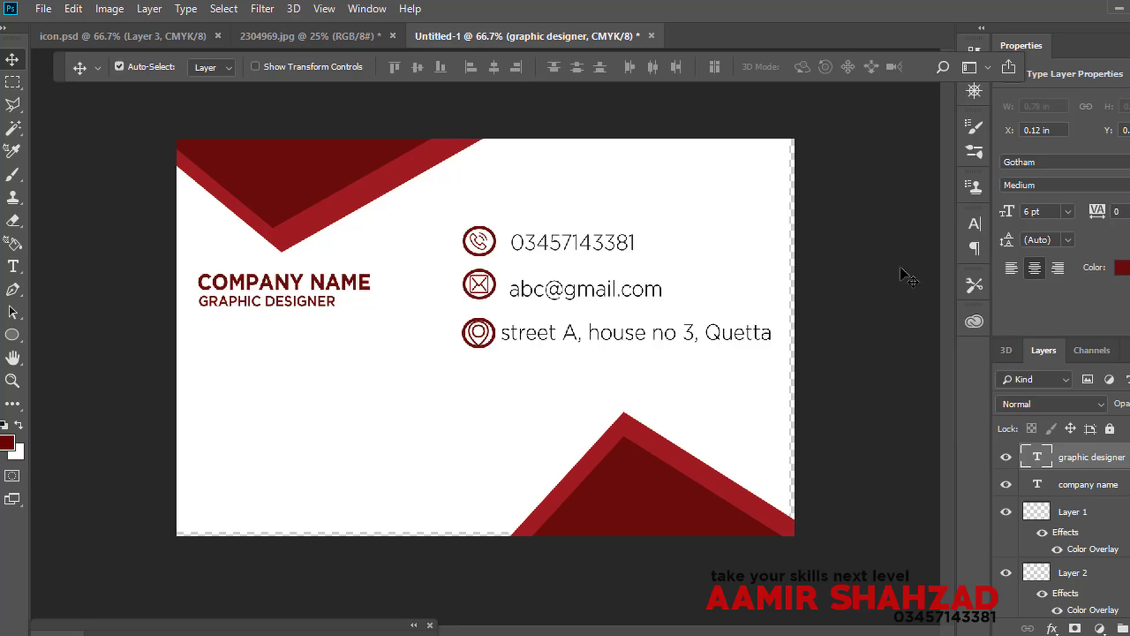
- Compare the design against the reference card, then begin a new 3.5 × 2.25 in, 300 ppi CMYK document
left_click(317, 36)
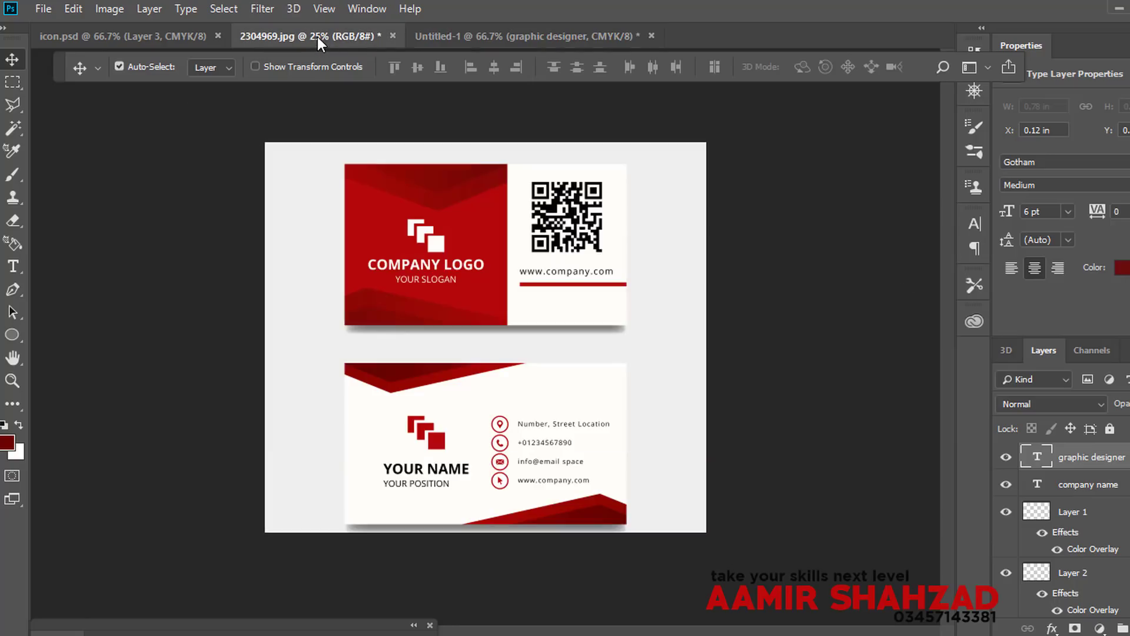
left_click(560, 35)
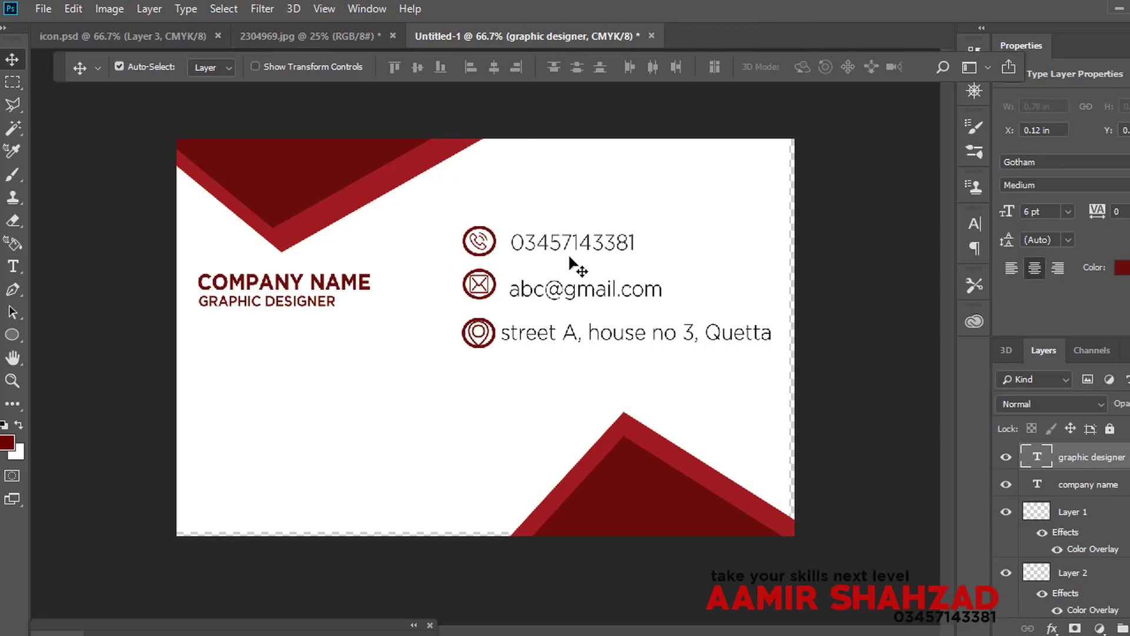
left_click(338, 38)
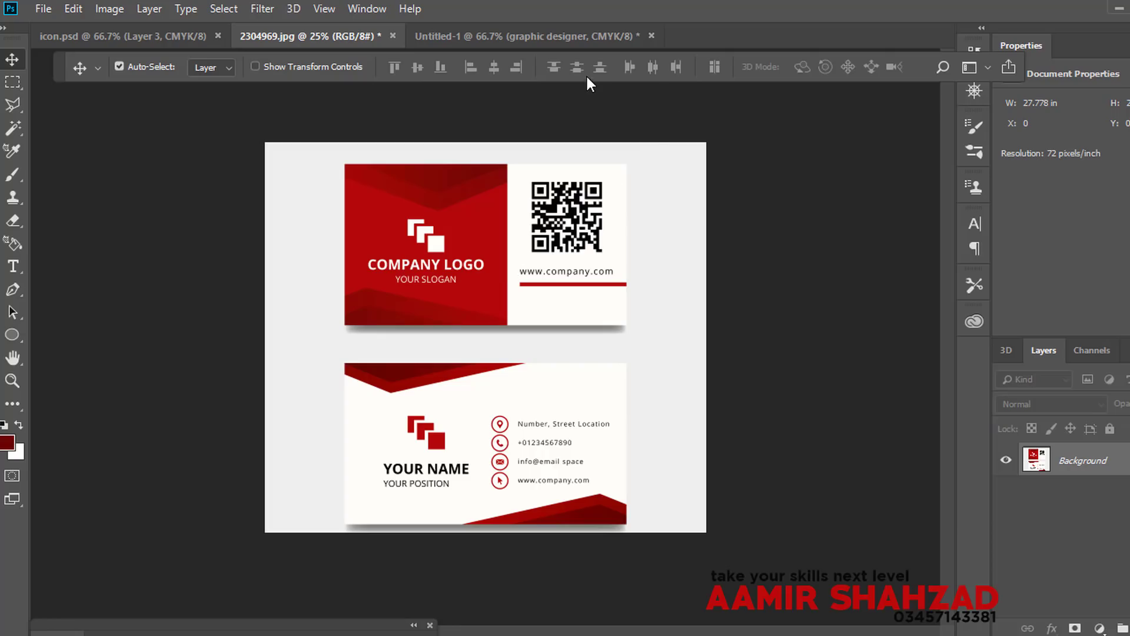
left_click(584, 37)
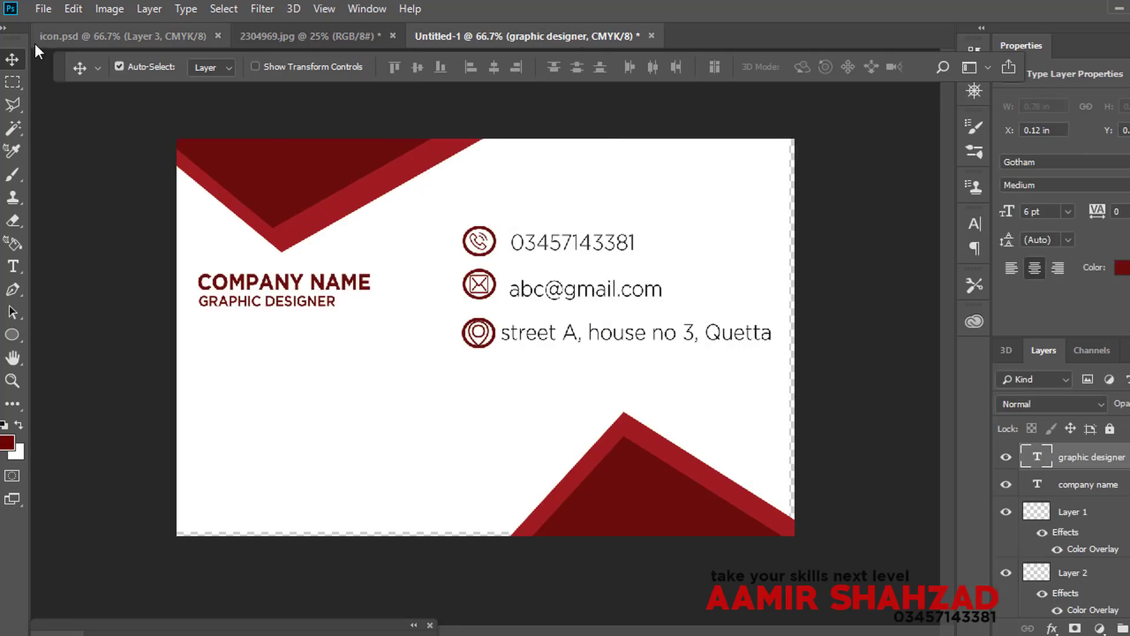
left_click(281, 38)
left_click(564, 40)
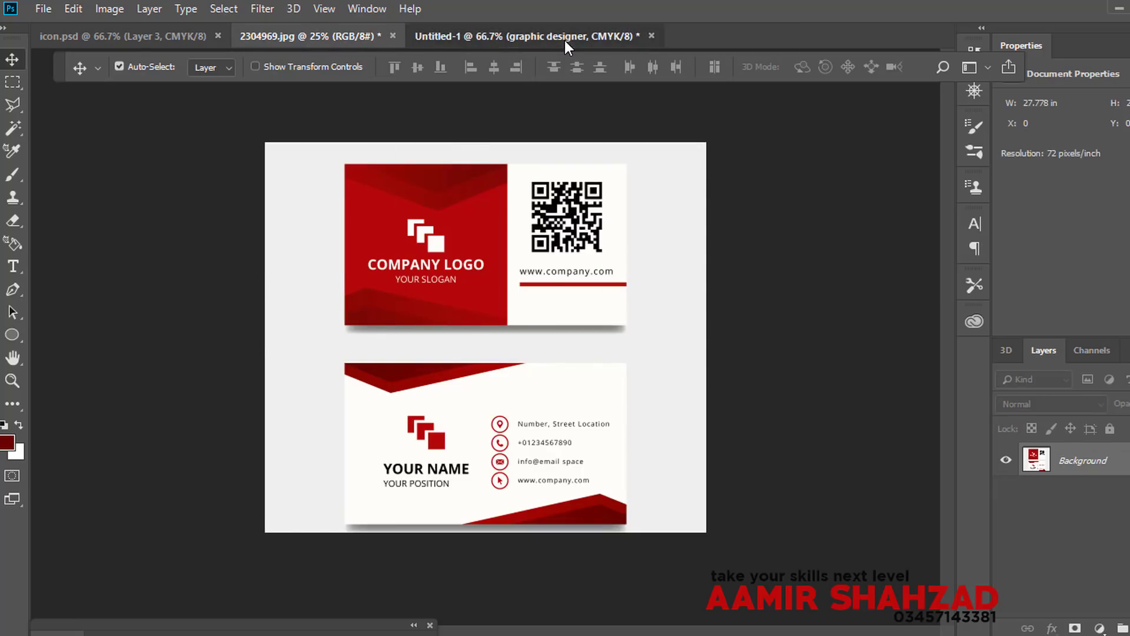
left_click(33, 13)
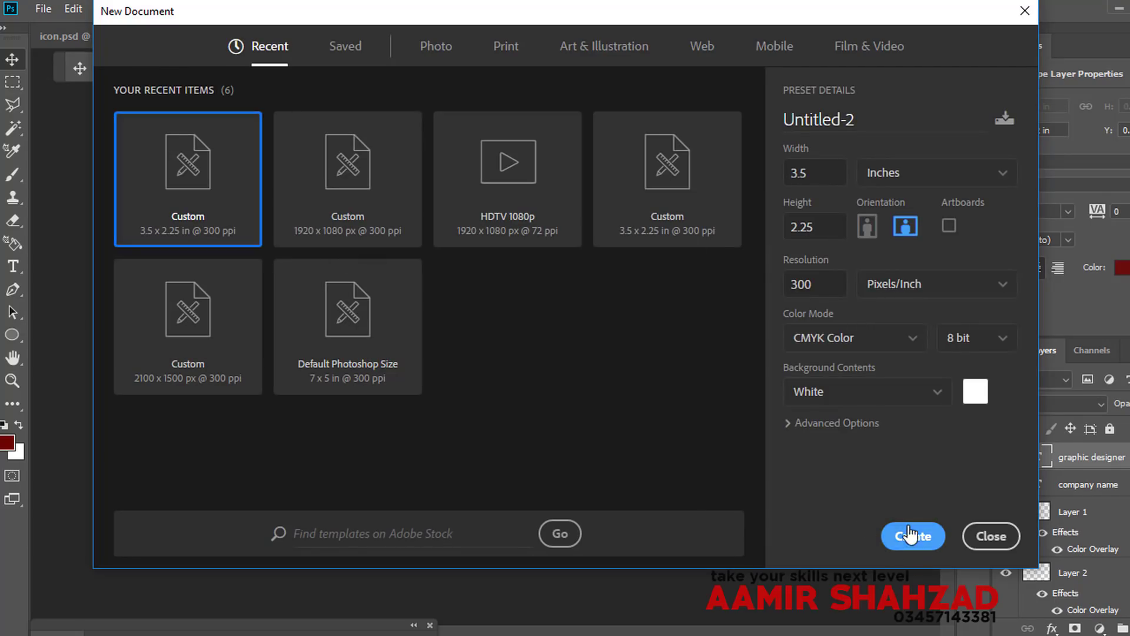
- Create Untitled-2 and dock its tab before Untitled-1, dismissing the Background layer warning
left_click(912, 536)
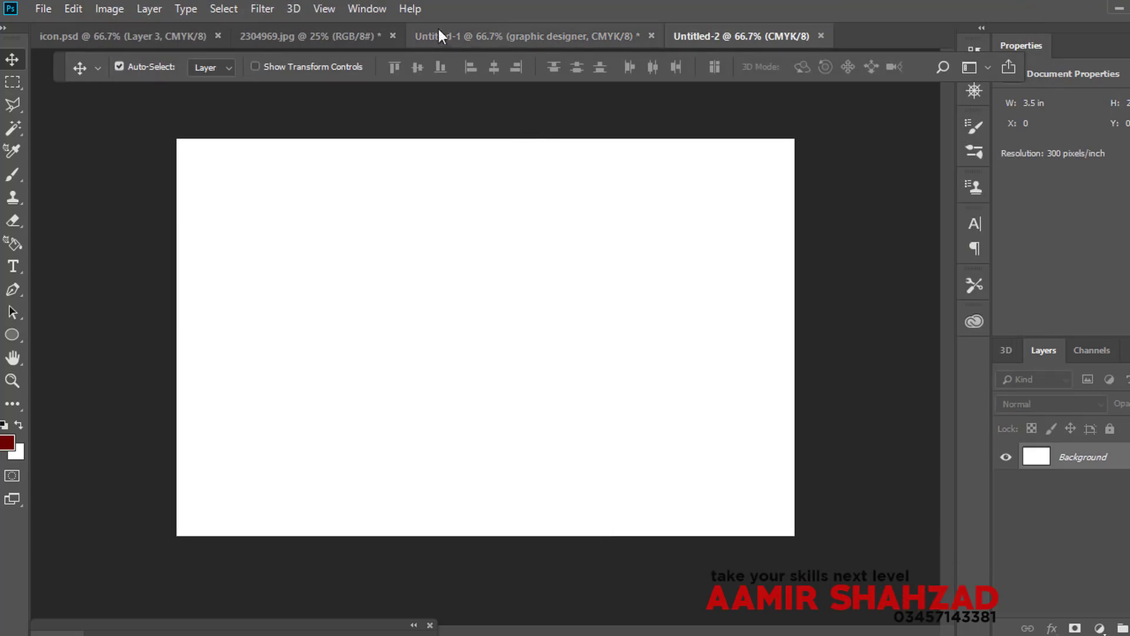
mouse_move(730, 35)
left_mouse_down()
mouse_move(500, 13)
mouse_move(554, 24)
left_mouse_up()
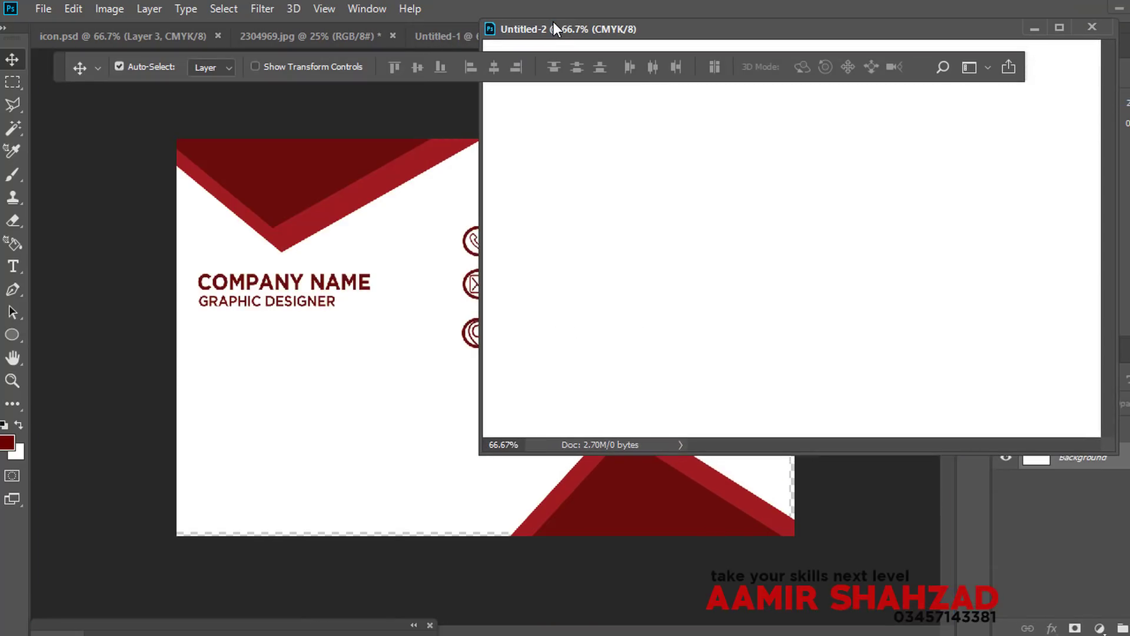
left_click_drag(553, 22, 553, 38)
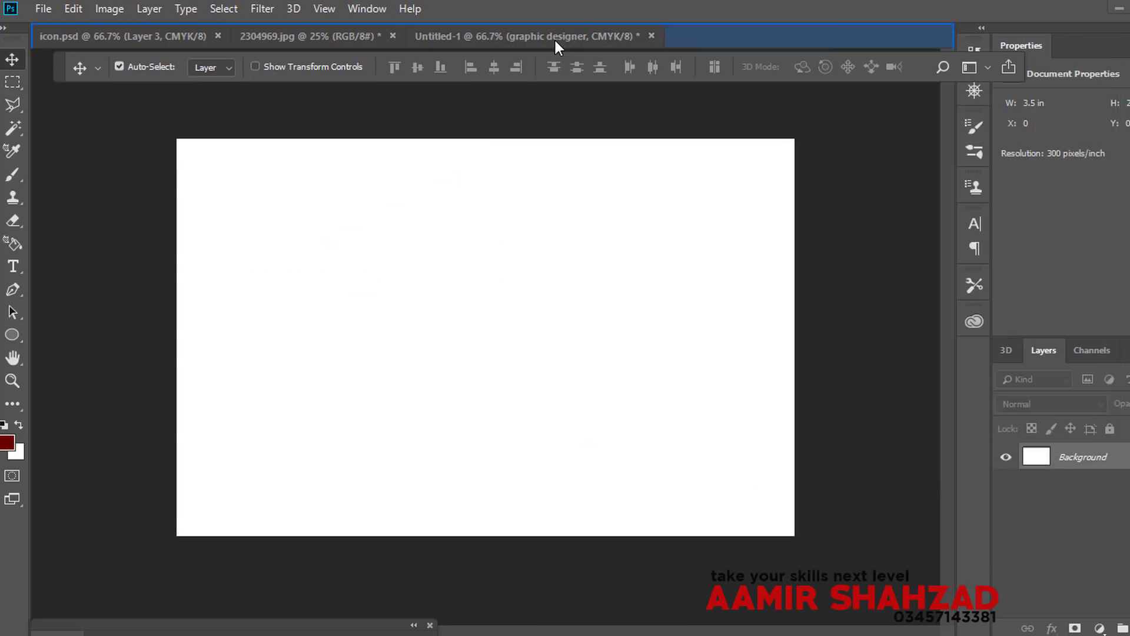
left_click_drag(748, 38, 475, 37)
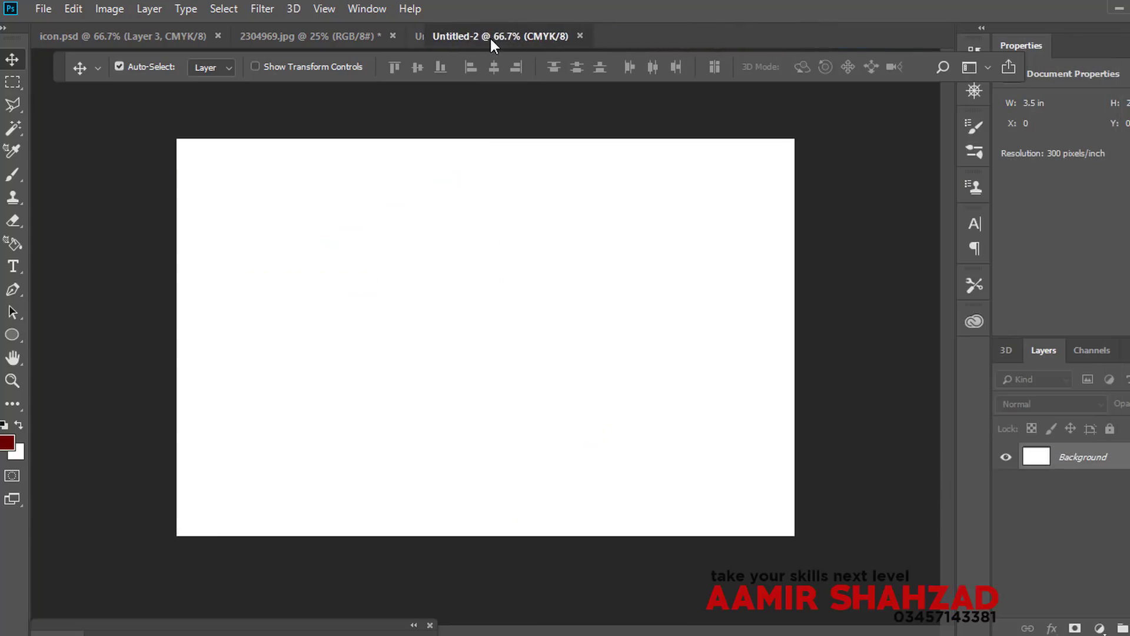
left_click(313, 32)
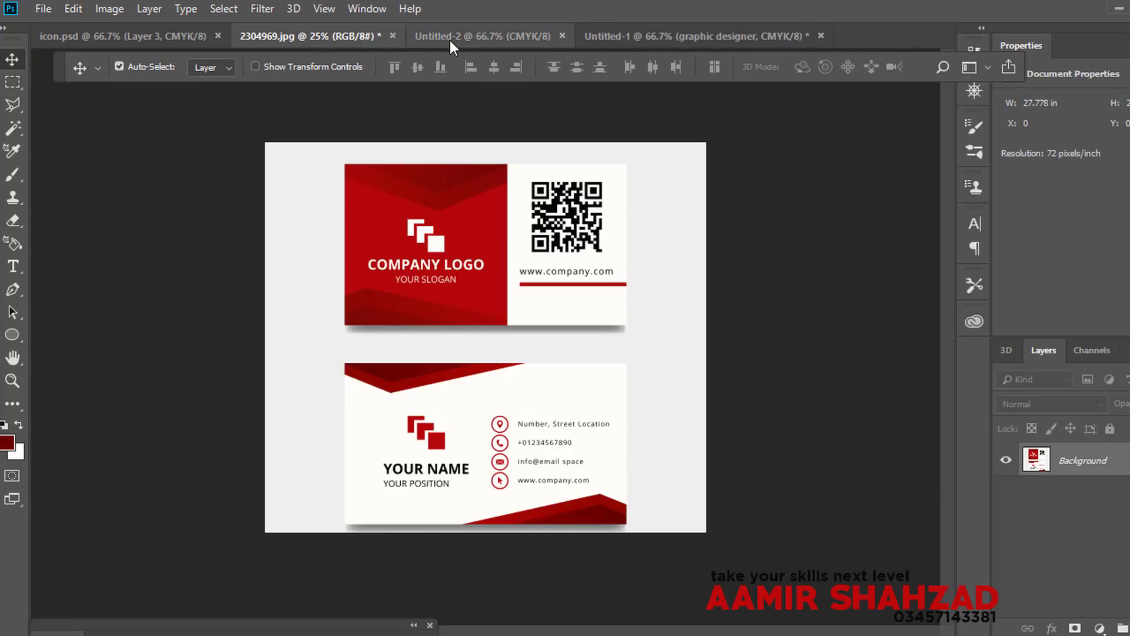
left_click_drag(473, 235, 479, 238)
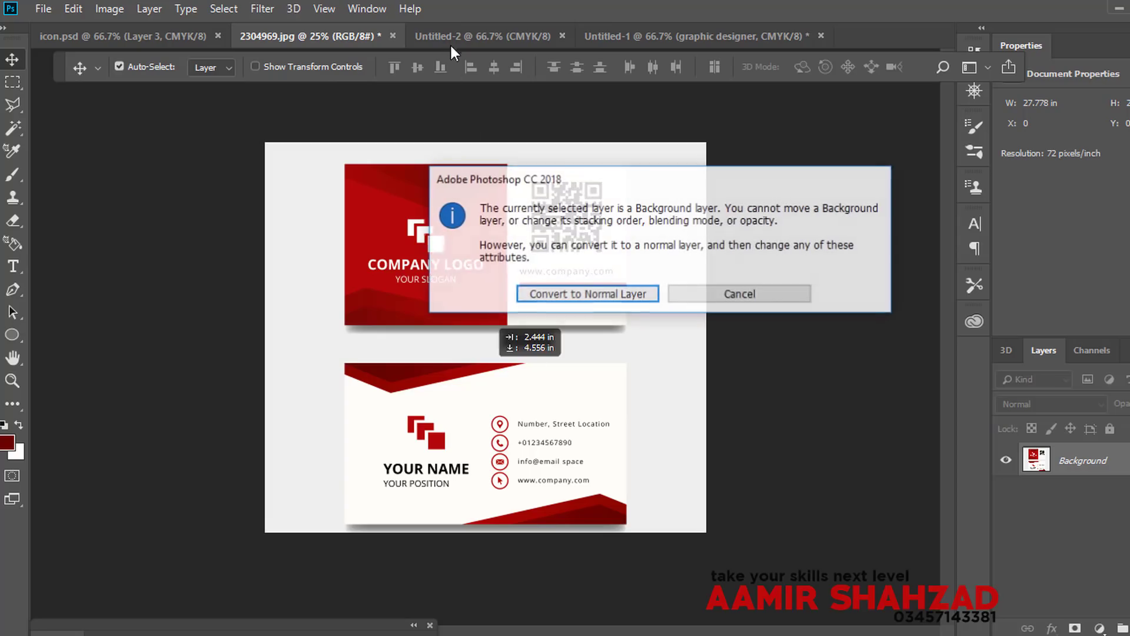
left_click(736, 302)
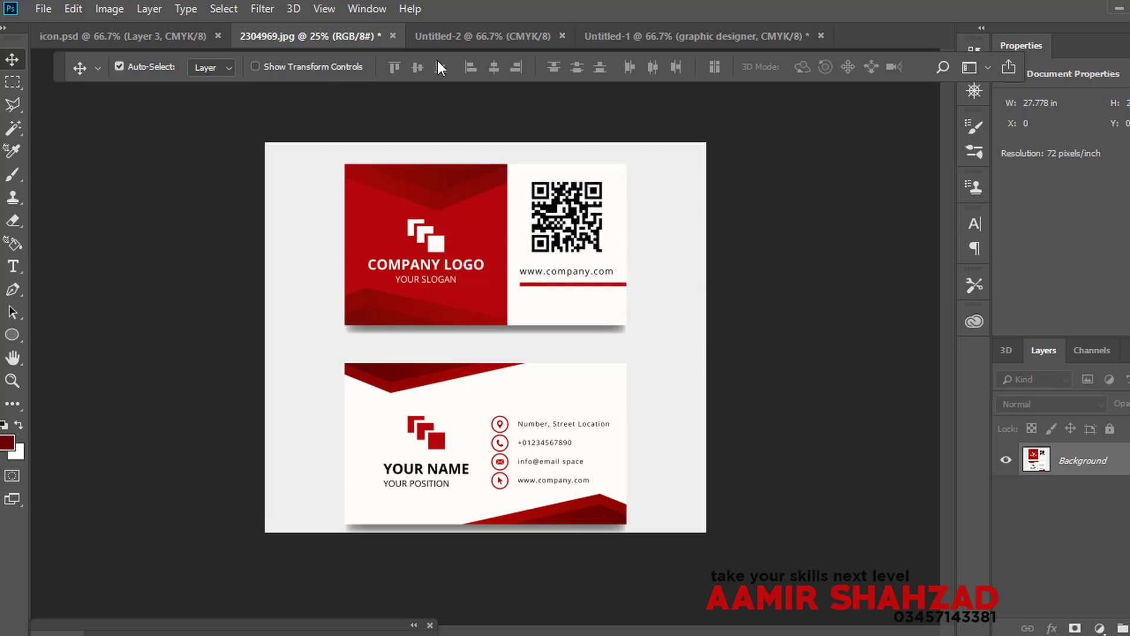
left_click(442, 35)
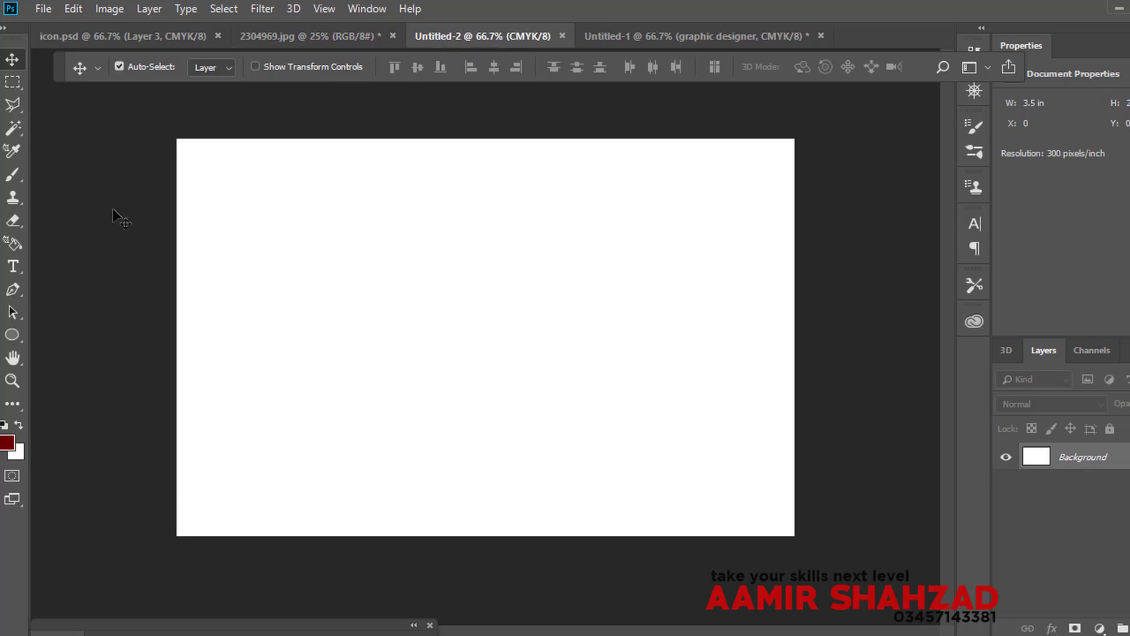
- Draw a dark red rectangle over the card's left half, flush with the left edge
left_click_drag(26, 330, 69, 333)
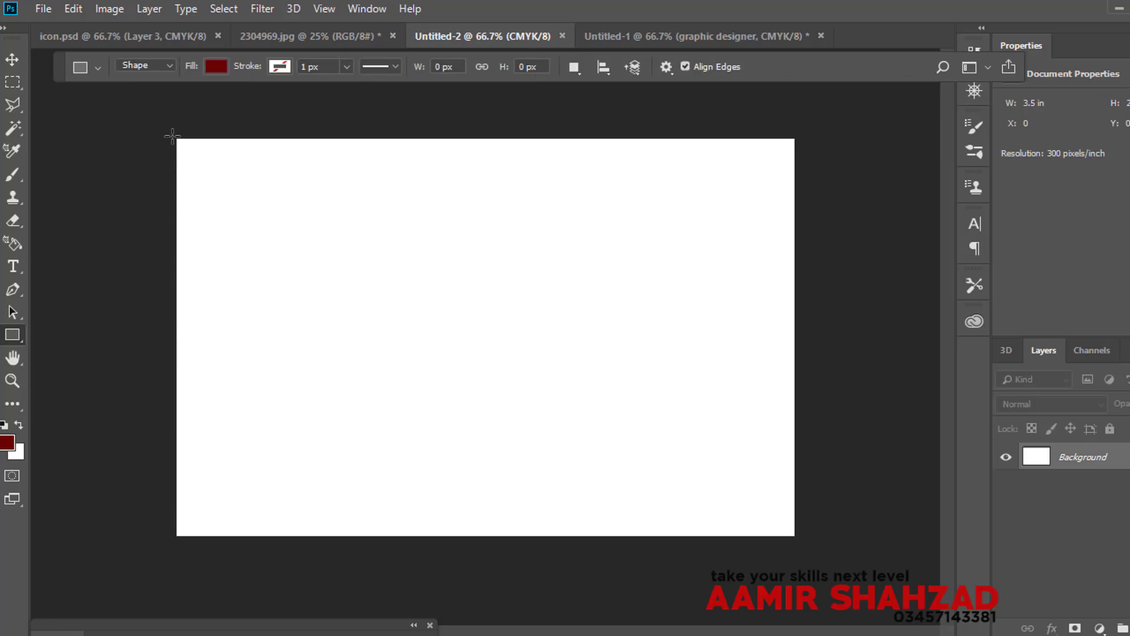
left_click_drag(179, 139, 514, 534)
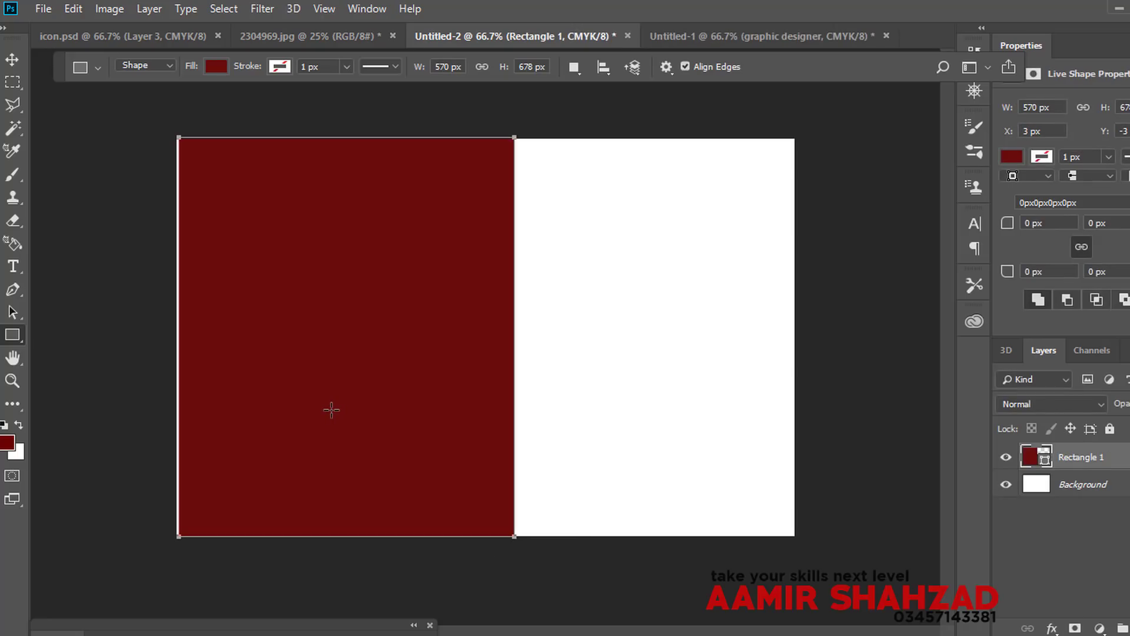
left_click(13, 62)
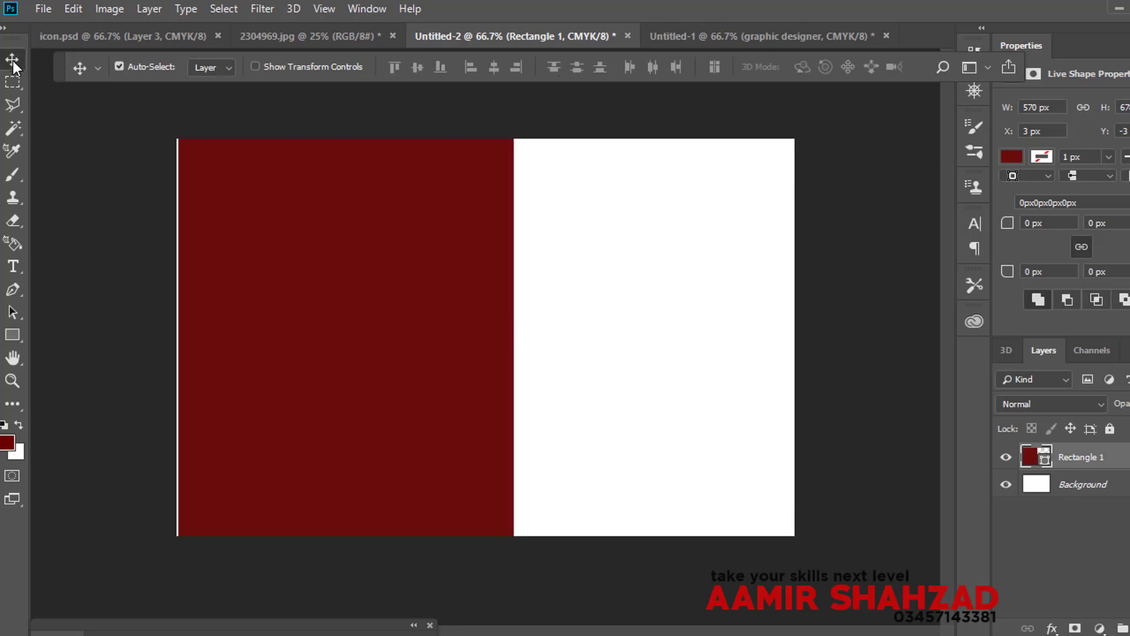
key("Left")
key("Left")
key("Left")
- Copy Untitled-1's light red and dark red top shapes to form a thin chevron stripe
left_click(386, 37)
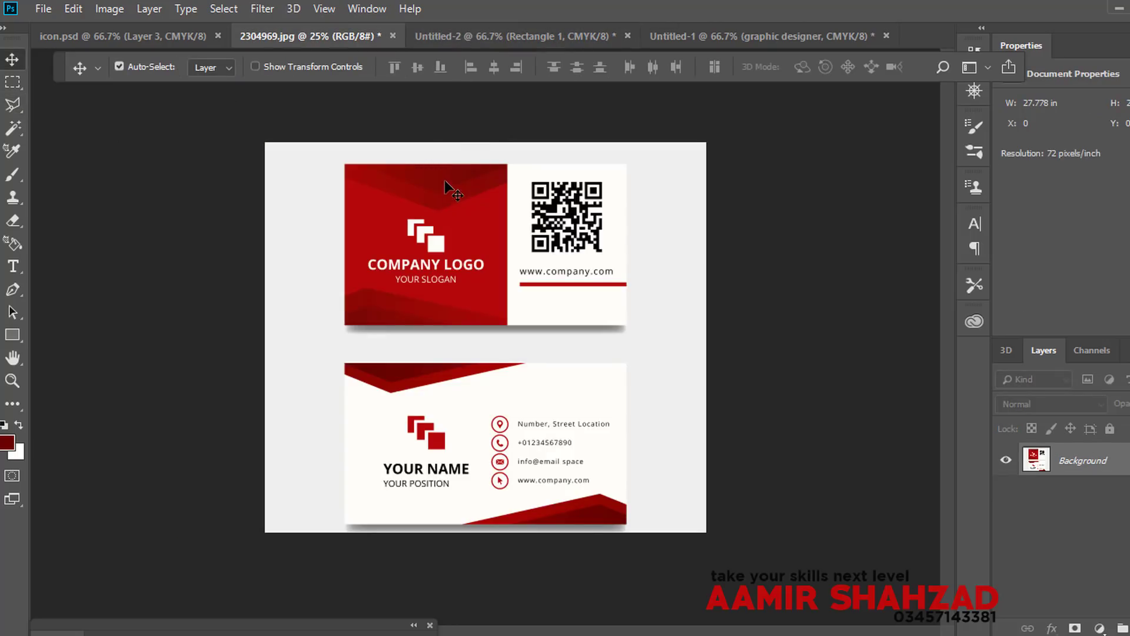
left_click(705, 38)
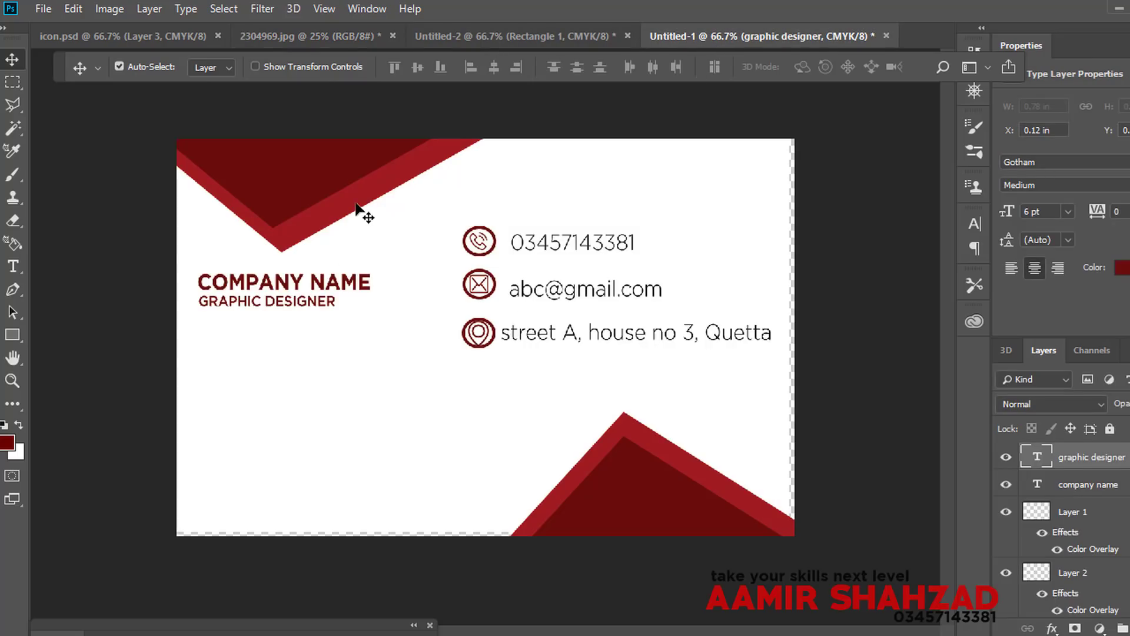
mouse_move(360, 218)
left_mouse_down()
mouse_move(465, 51)
mouse_move(384, 231)
mouse_move(312, 118)
left_mouse_up()
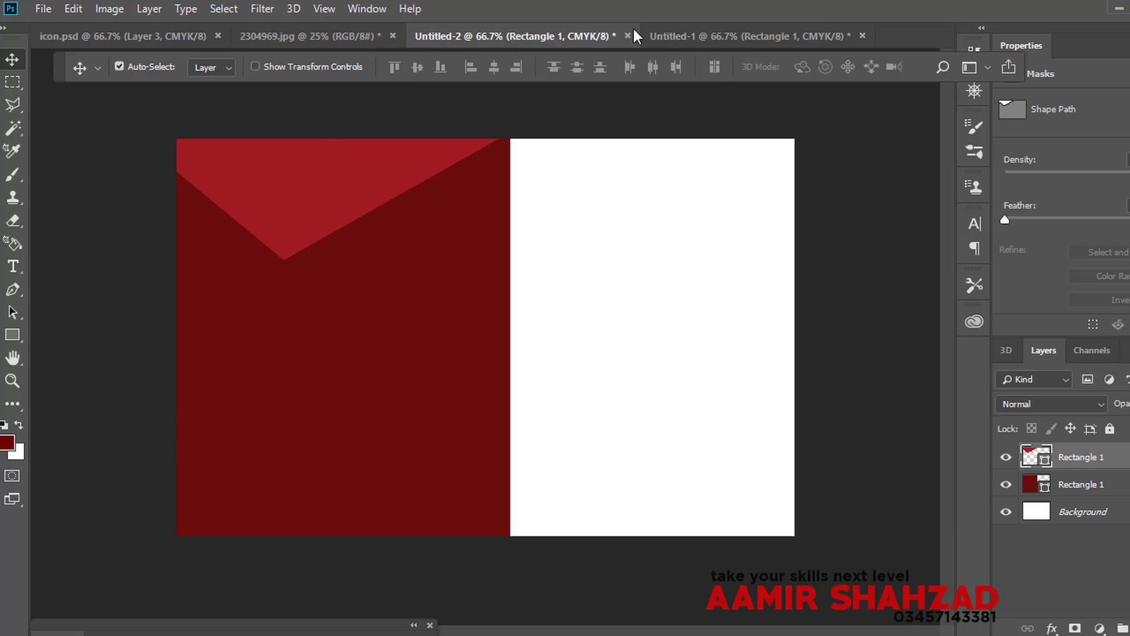
left_click(666, 32)
mouse_move(340, 170)
left_mouse_down()
mouse_move(439, 46)
mouse_move(366, 133)
left_mouse_up()
left_click_drag(318, 163, 316, 98)
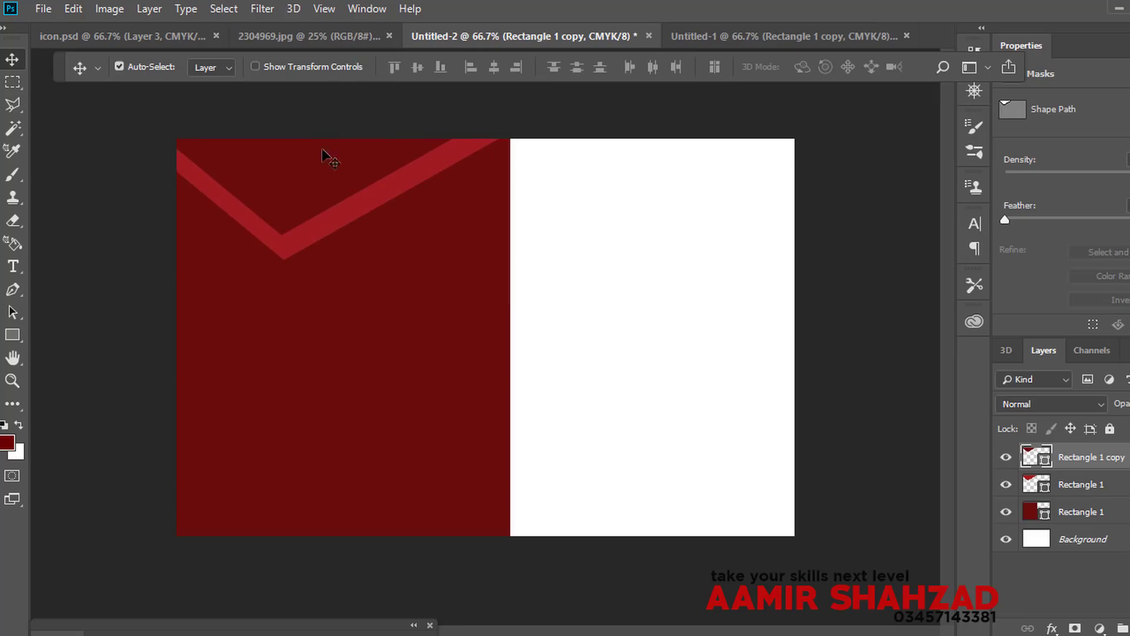
left_click_drag(317, 192, 317, 192)
- Copy Untitled-1's light and dark bottom shapes to the panel's bottom-left, forming a matching stripe
left_click(699, 35)
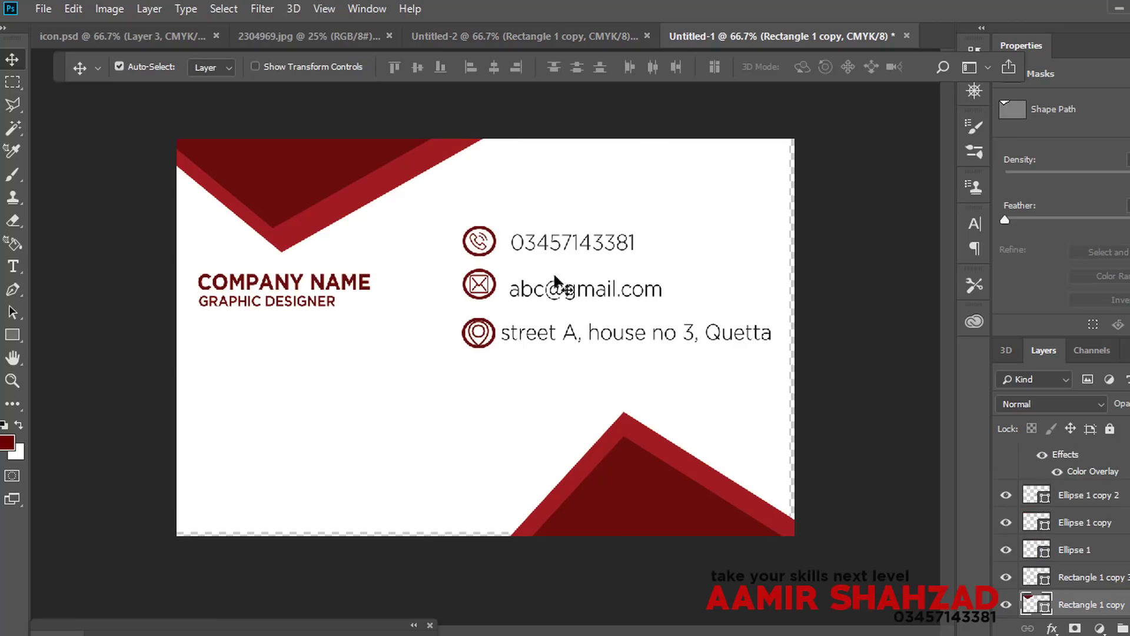
left_click_drag(650, 438, 542, 54)
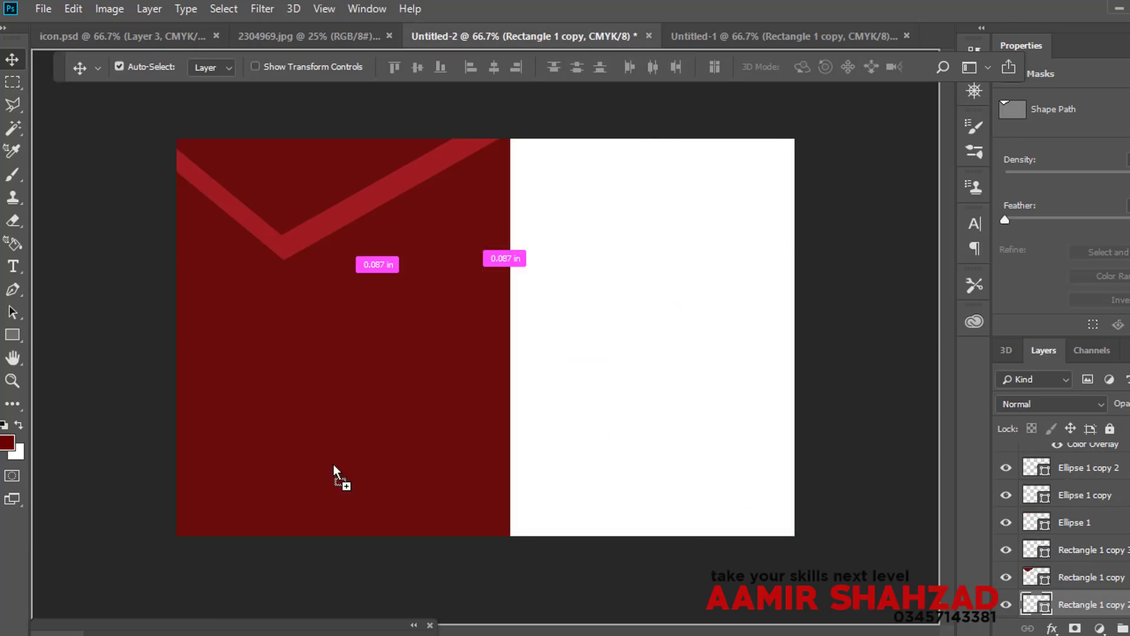
left_click_drag(542, 40, 333, 559)
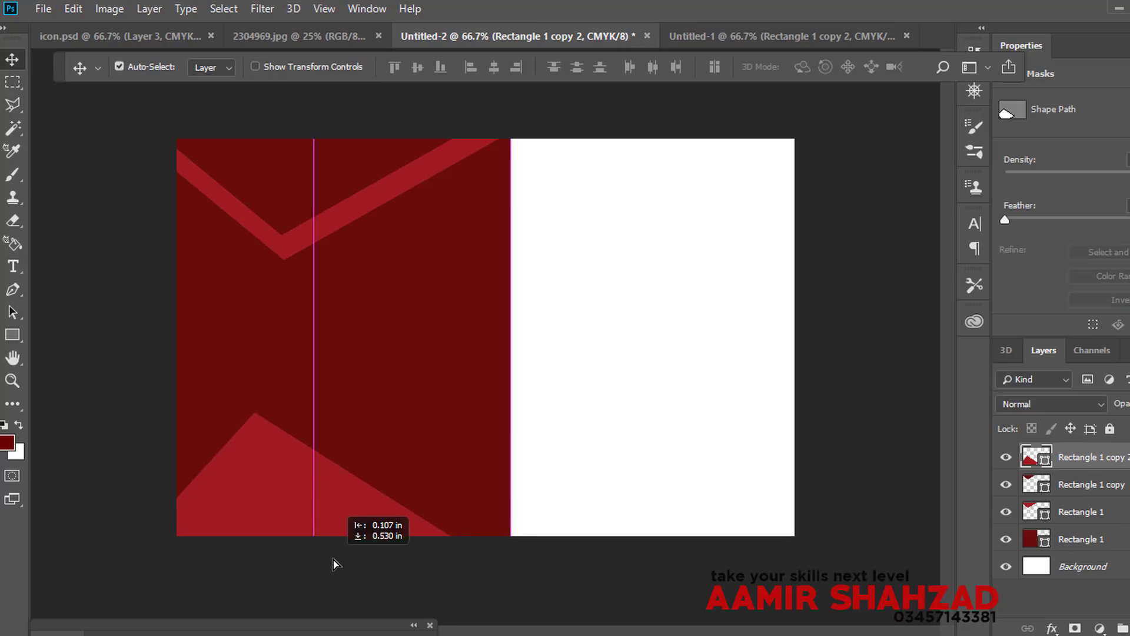
left_click(301, 40)
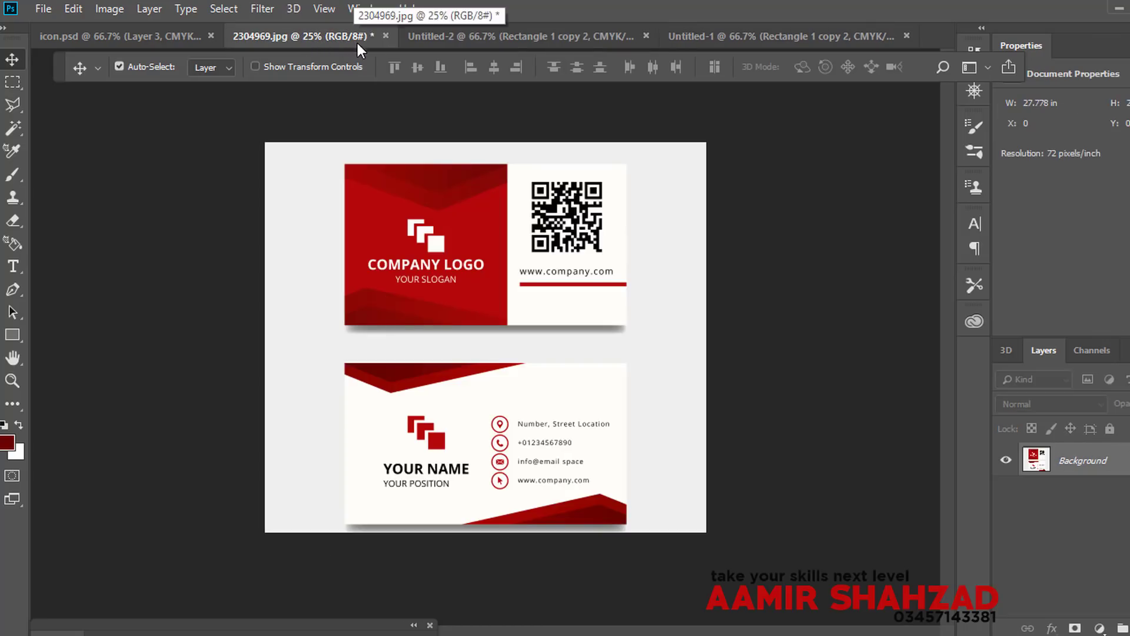
left_click(465, 38)
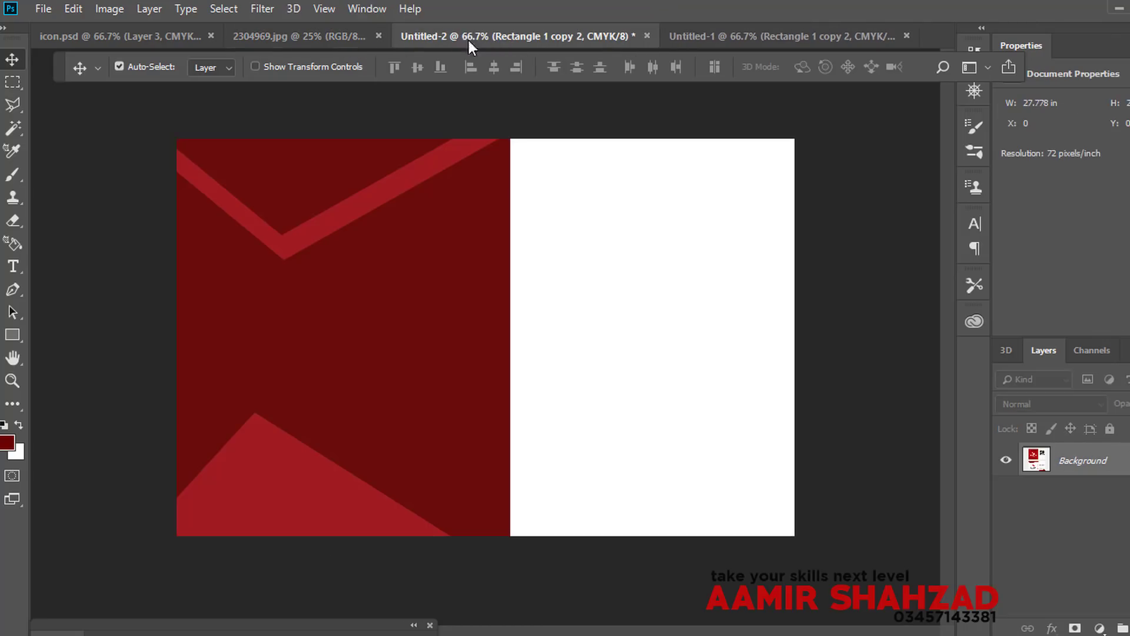
left_click(751, 35)
mouse_move(594, 378)
left_mouse_down()
mouse_move(301, 430)
mouse_move(274, 458)
mouse_move(321, 575)
left_mouse_up()
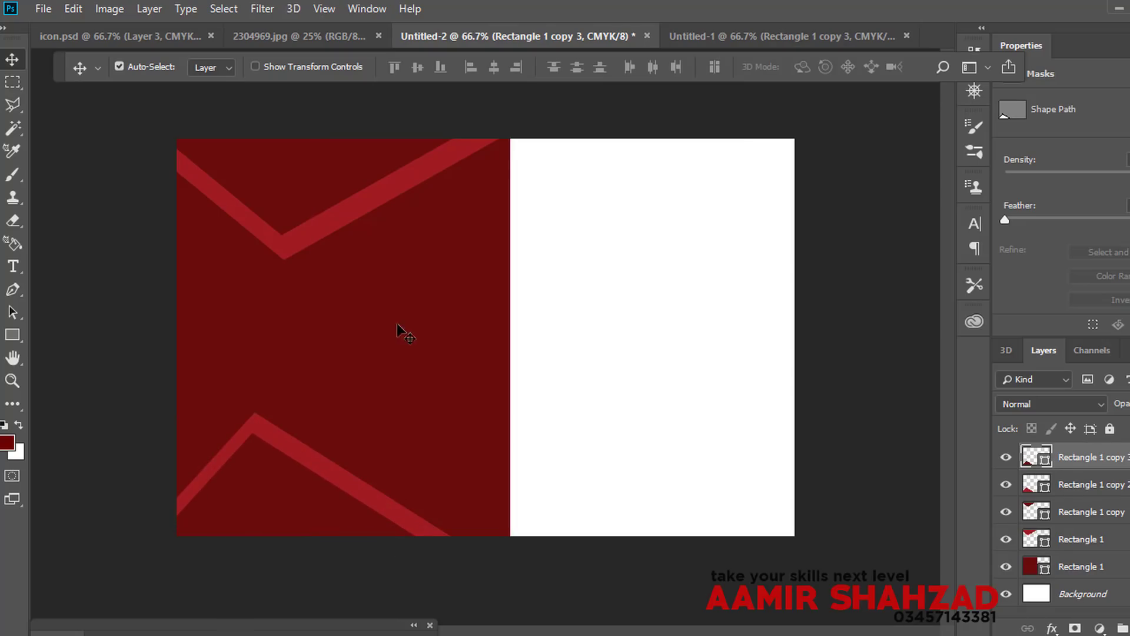
left_click(366, 34)
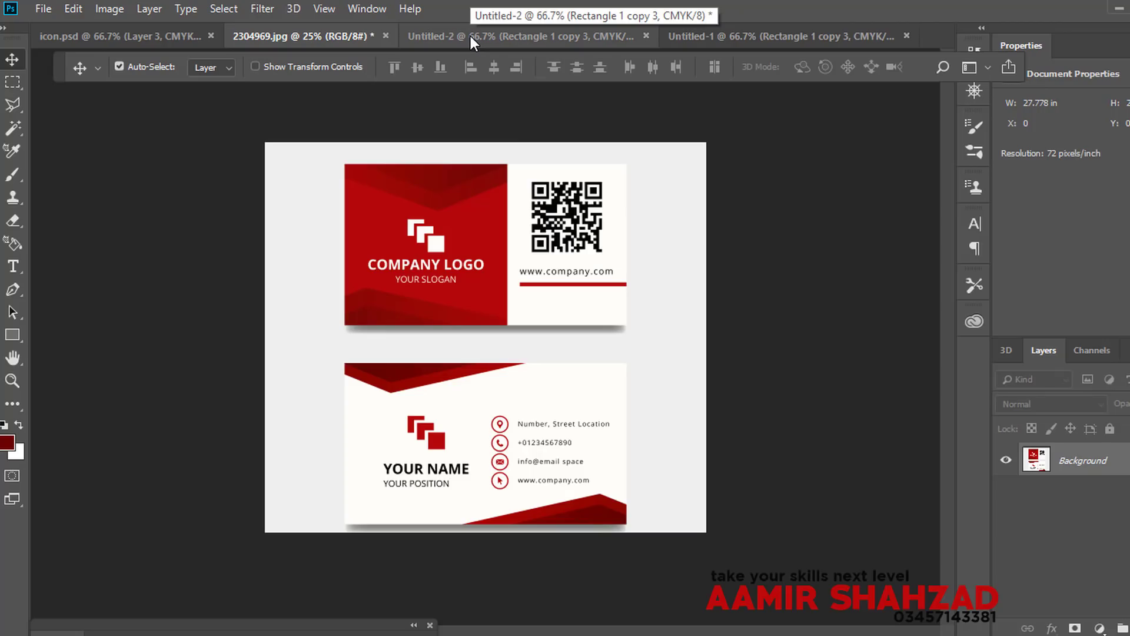
left_click(471, 37)
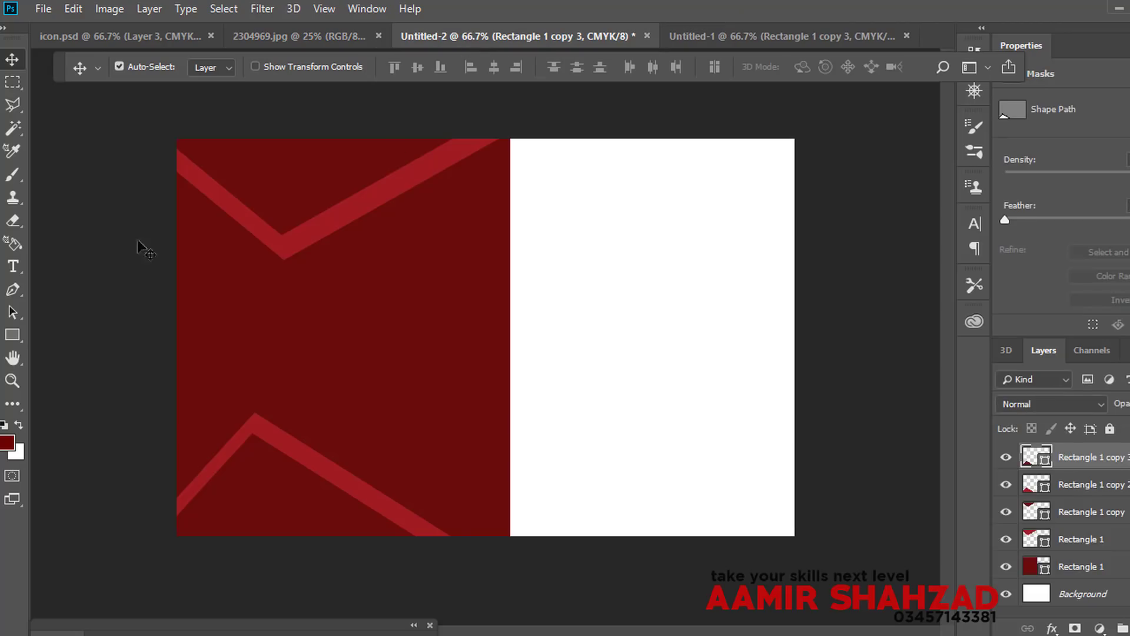
- Start a text layer on the red panel with white as the text colour
left_click(12, 270)
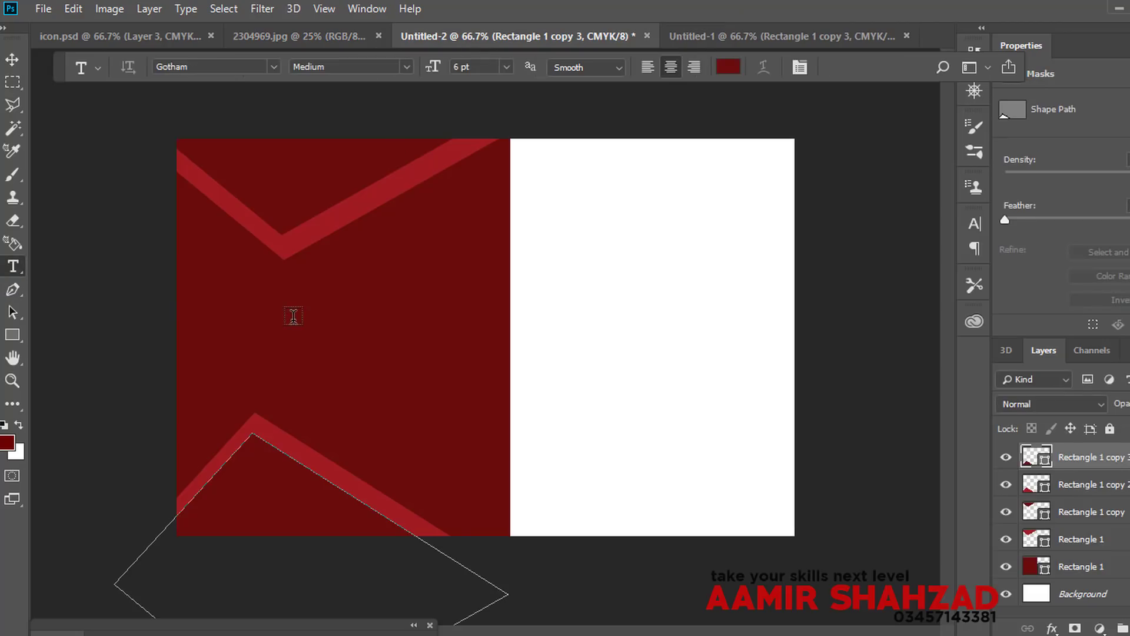
left_click(330, 36)
left_click(429, 34)
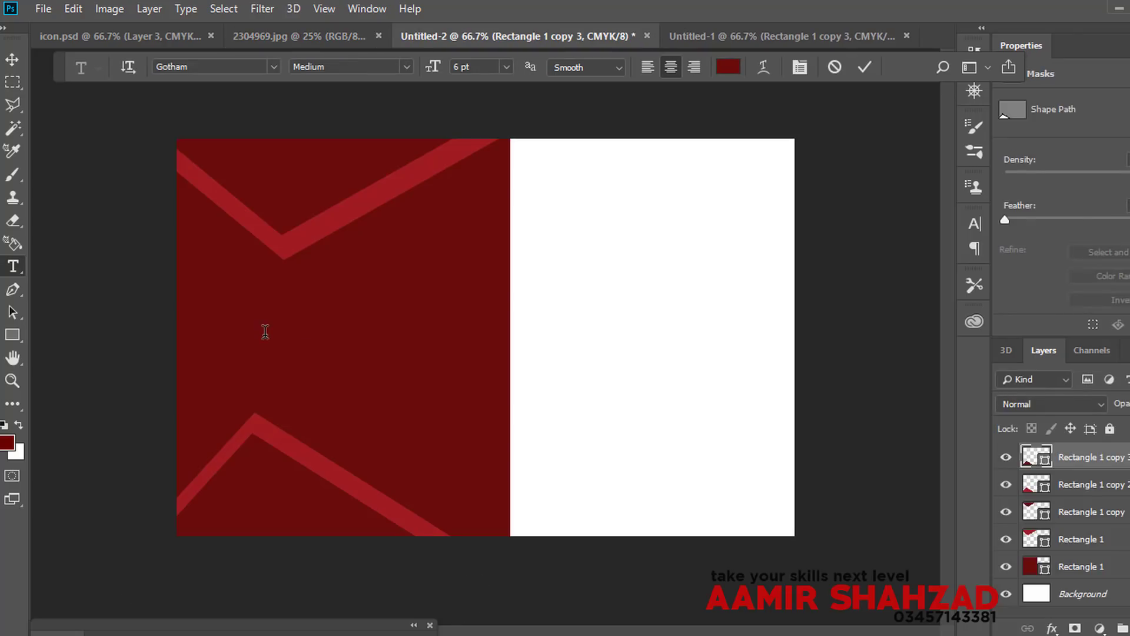
left_click(264, 327)
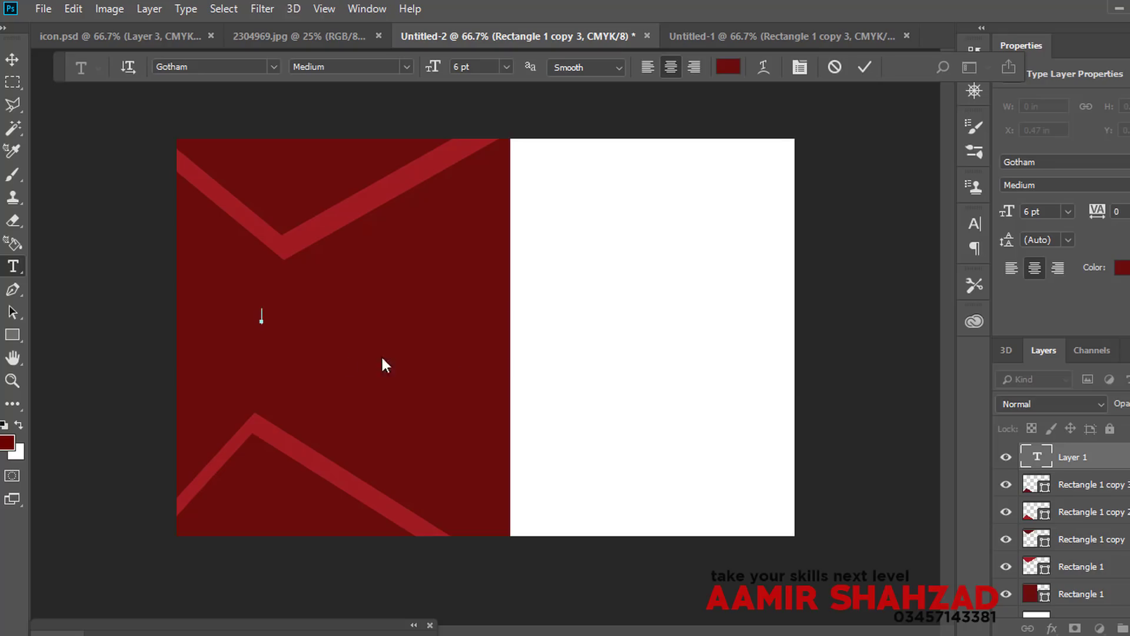
left_click(974, 224)
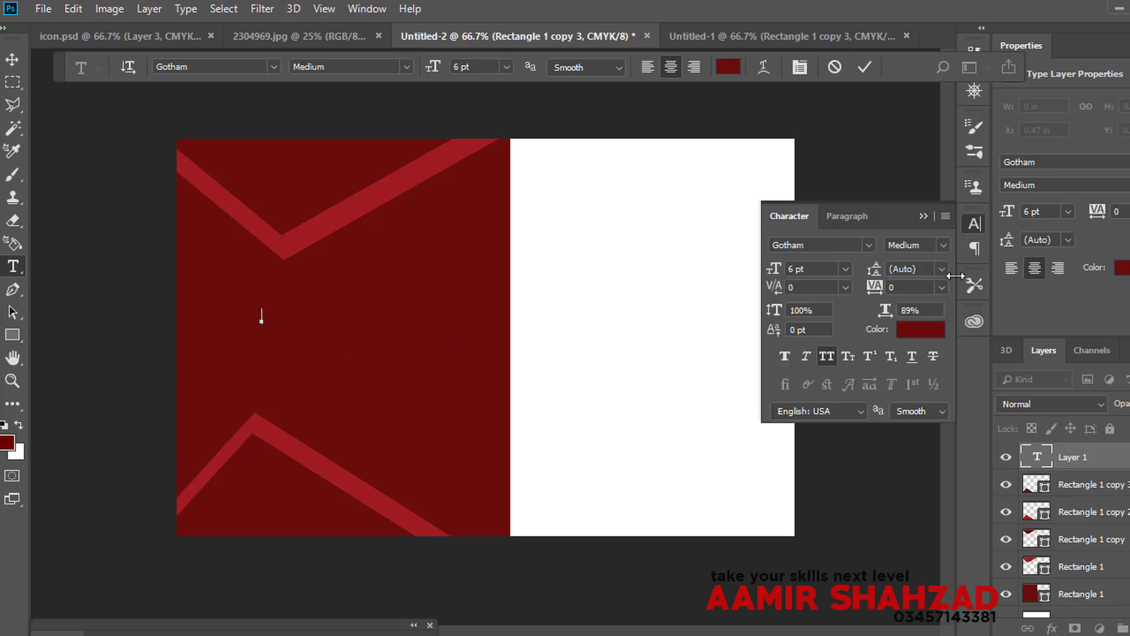
left_click(922, 329)
left_click_drag(689, 190, 683, 176)
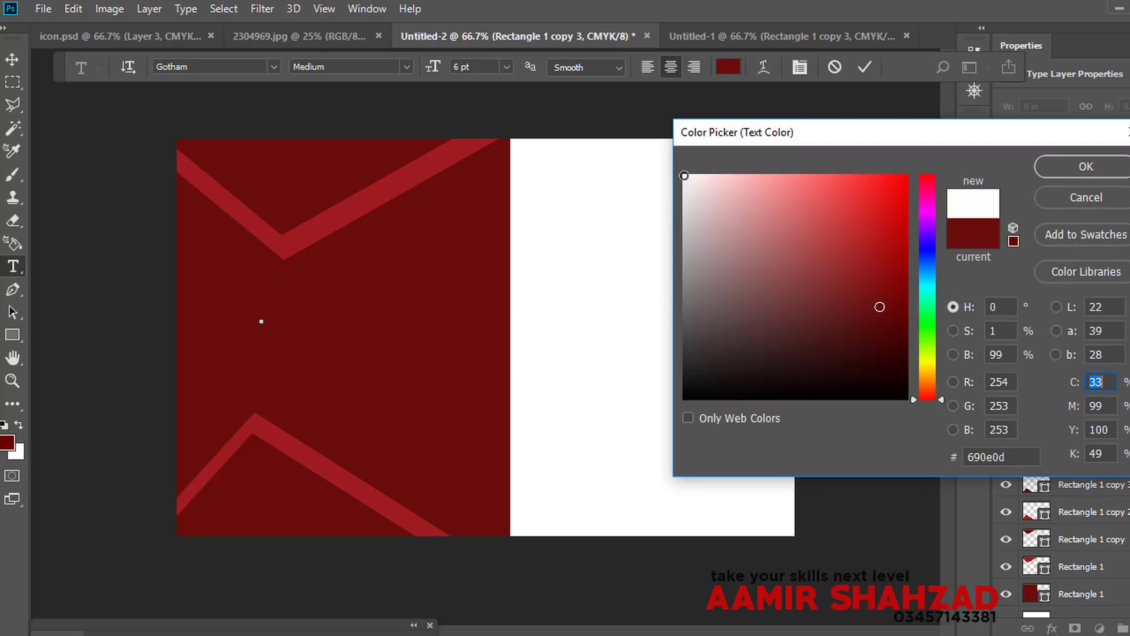
left_click(1054, 166)
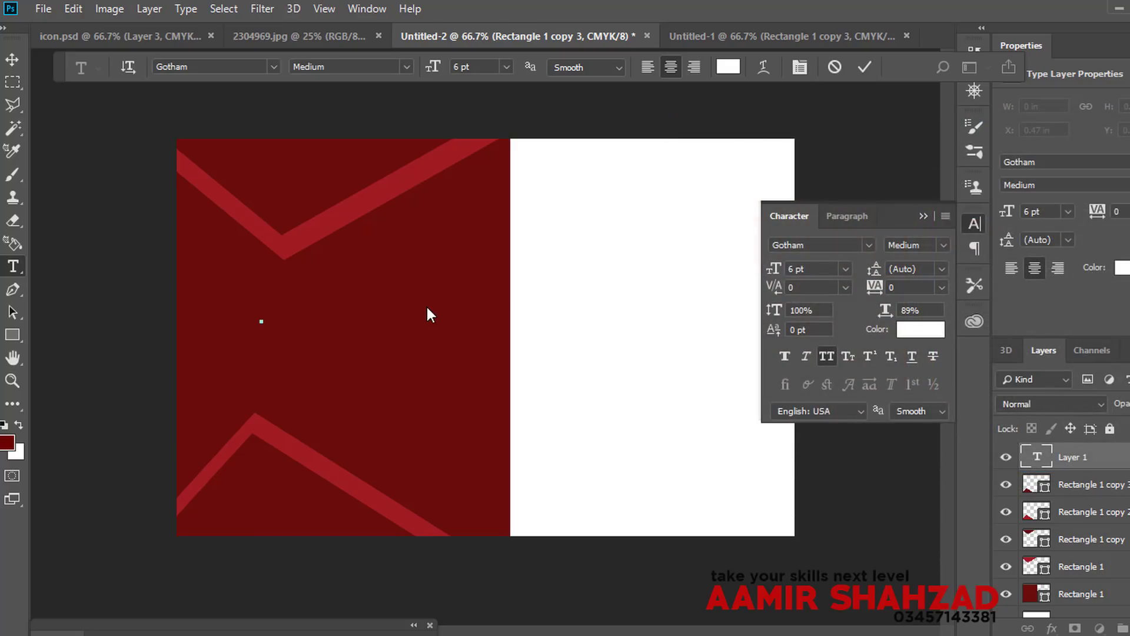
- Type 'COMPANY NAME' and move it up and right on the red panel
type("COMPANY N")
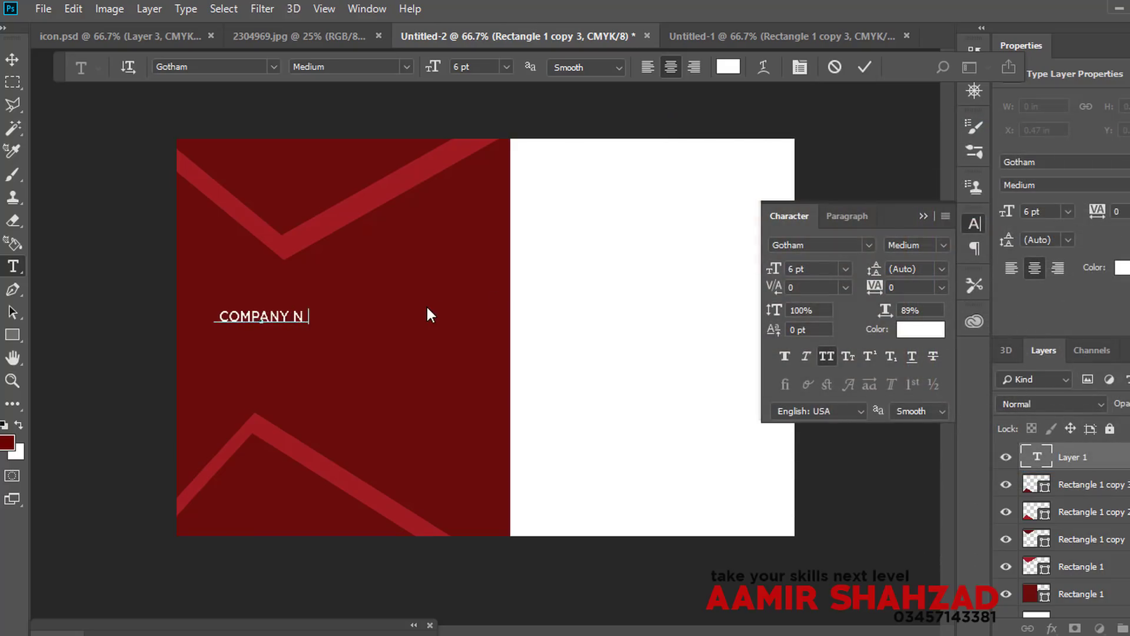
type("AE")
key("BackSpace")
type("M")
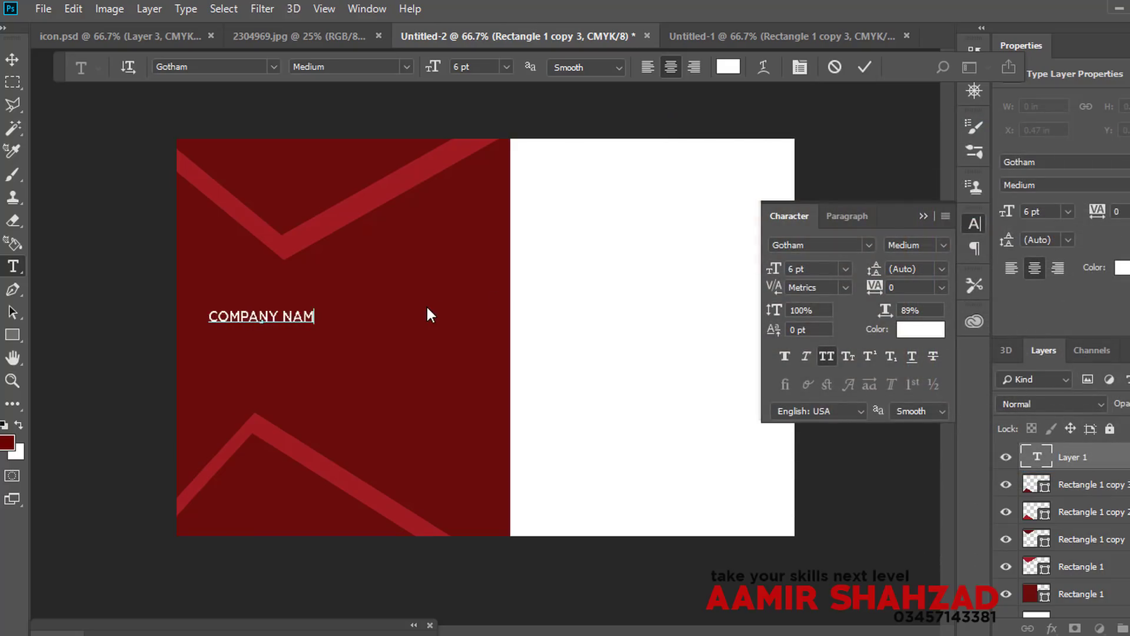
type("E")
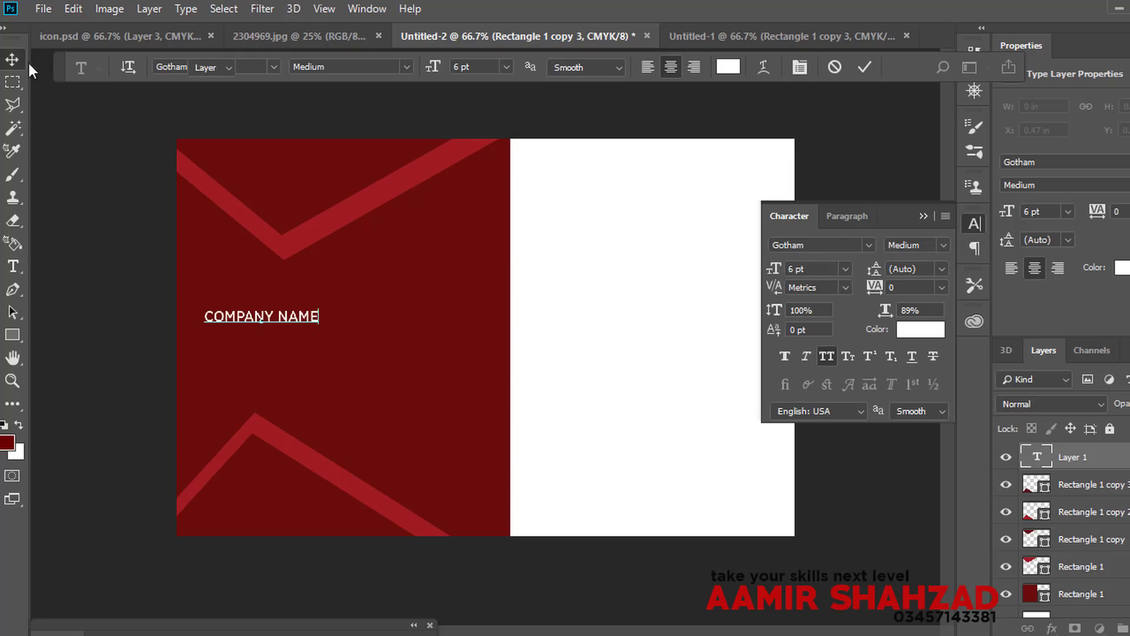
left_click(13, 59)
left_click_drag(319, 318, 342, 286)
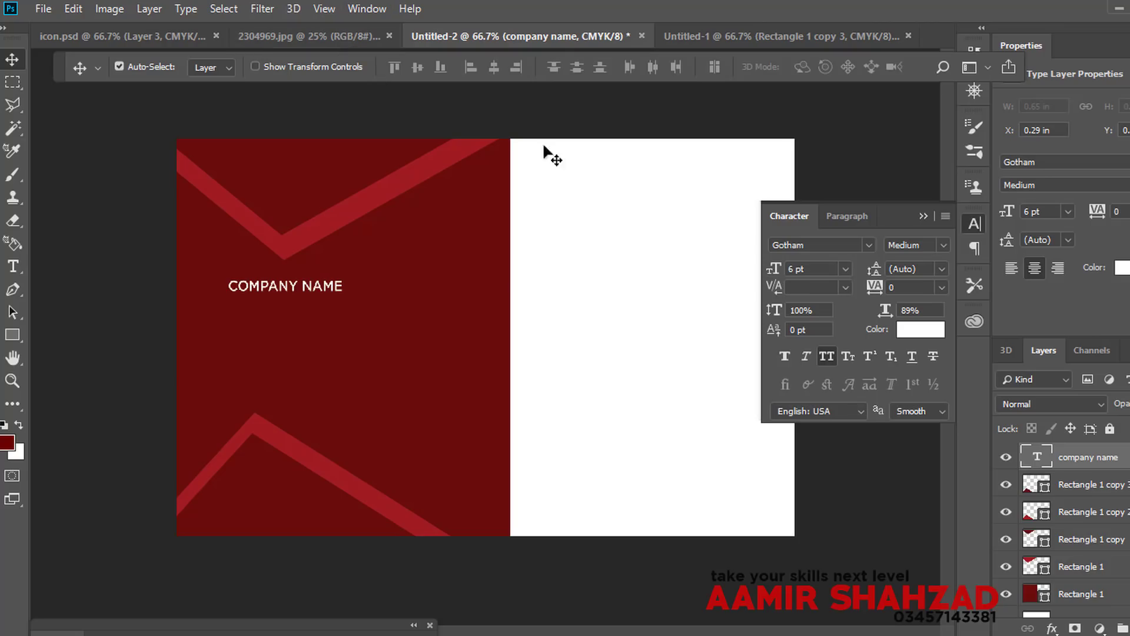
- Check Untitled-1's heading size, then set COMPANY NAME to 9 pt and shift it slightly right
left_click(709, 44)
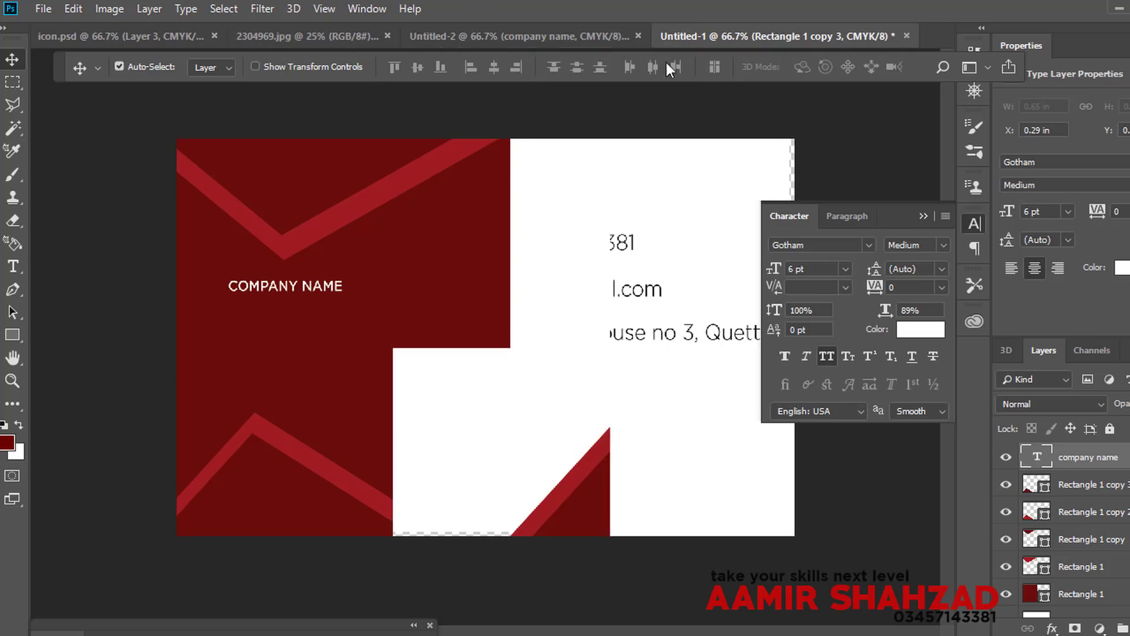
left_click(351, 286)
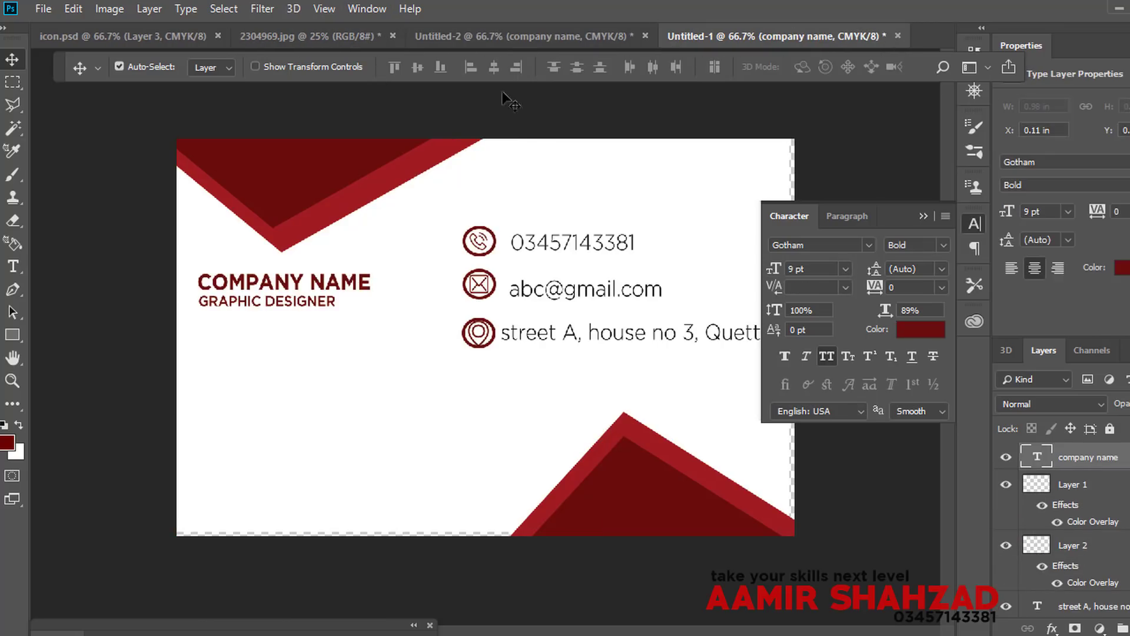
left_click(518, 35)
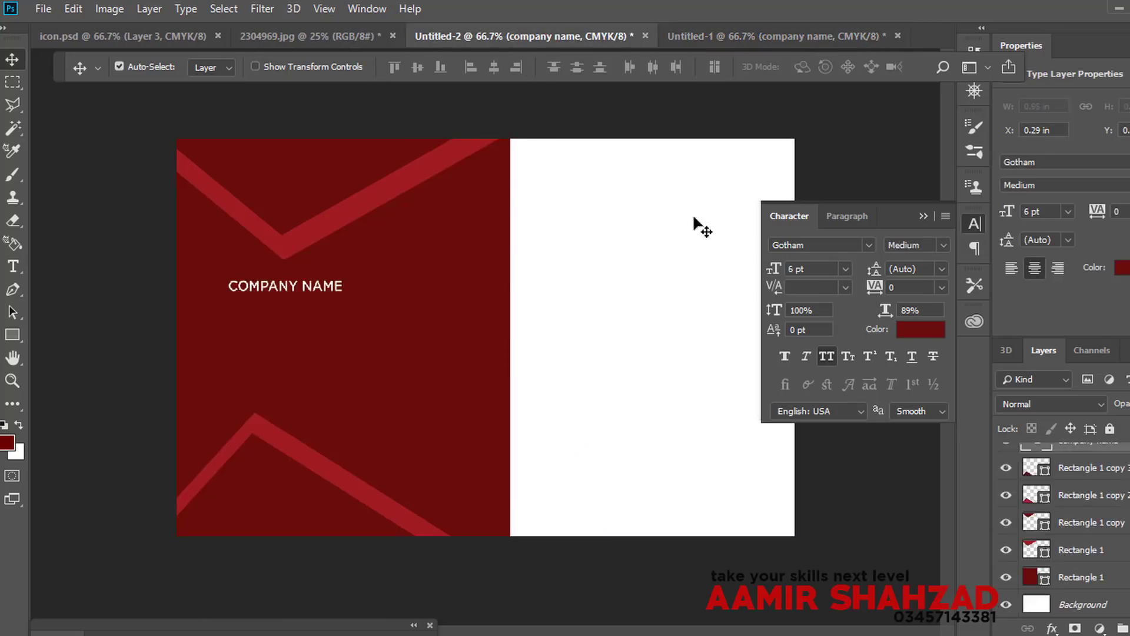
left_click(794, 269)
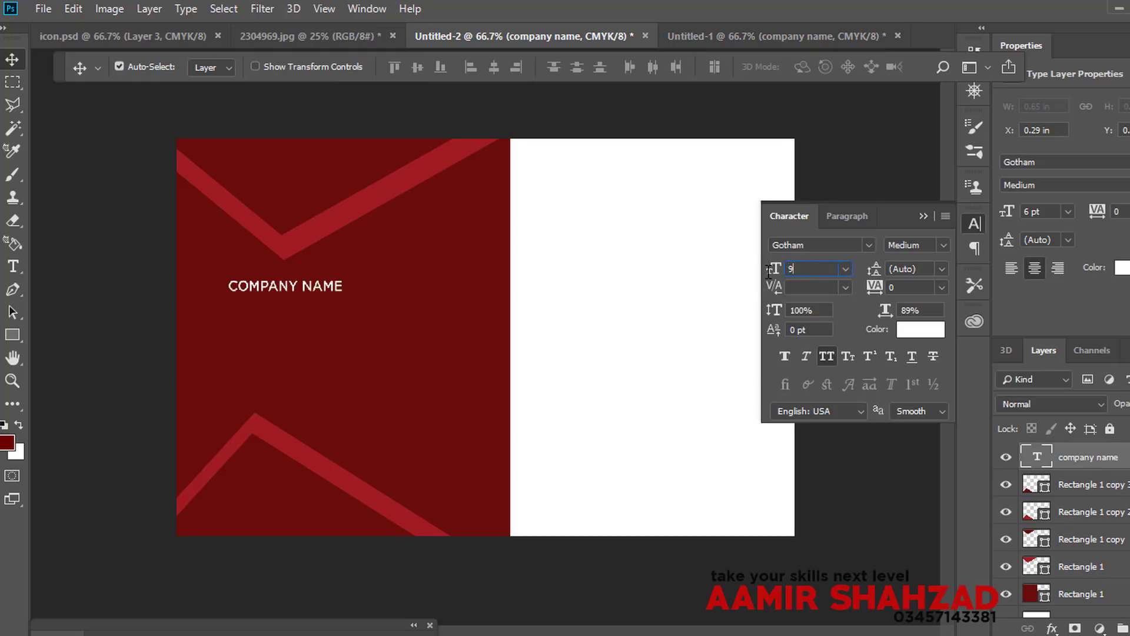
type("9")
key("Return")
left_click_drag(364, 289, 375, 290)
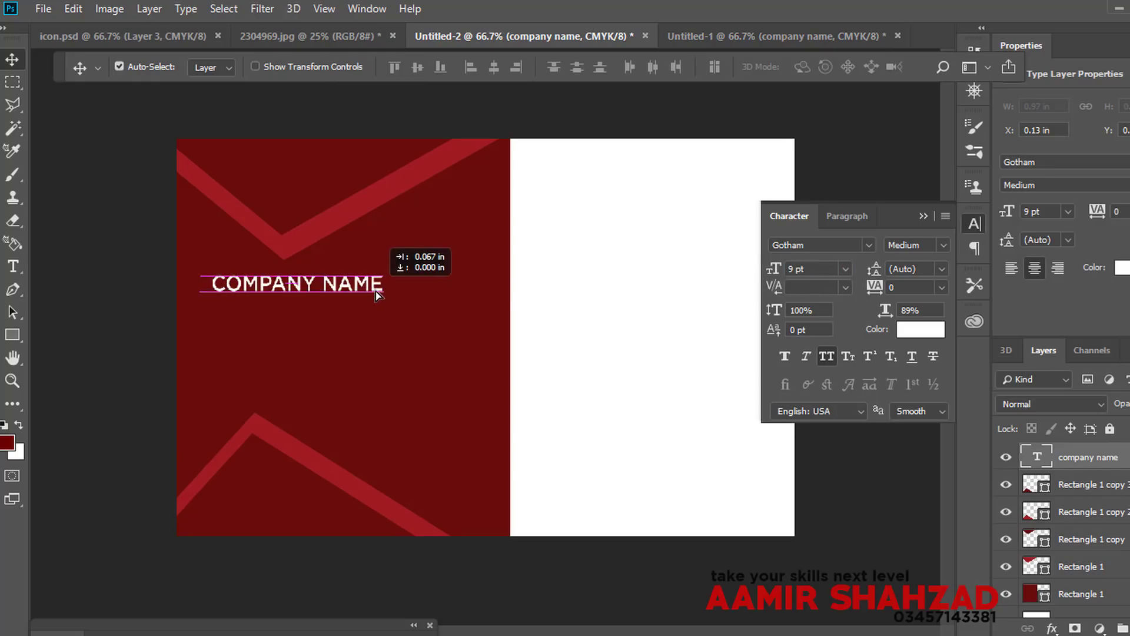
key("shift+t")
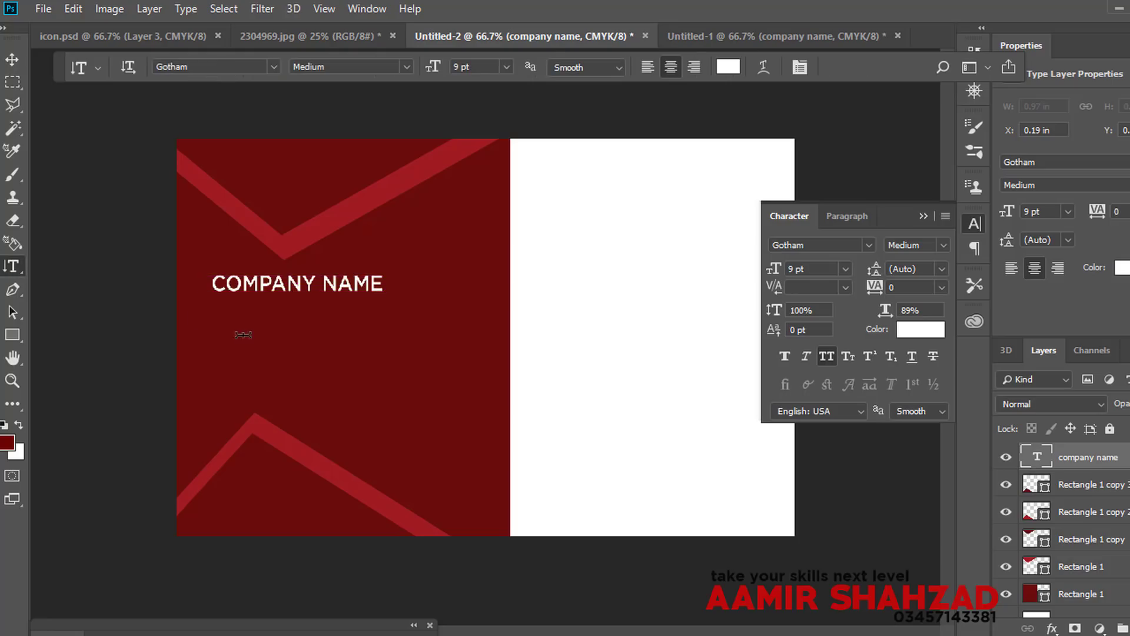
- Add 'SLOGAN HERE' beneath COMPANY NAME, fixing the typo, and line it up under the heading
left_click(243, 334)
right_click(23, 270)
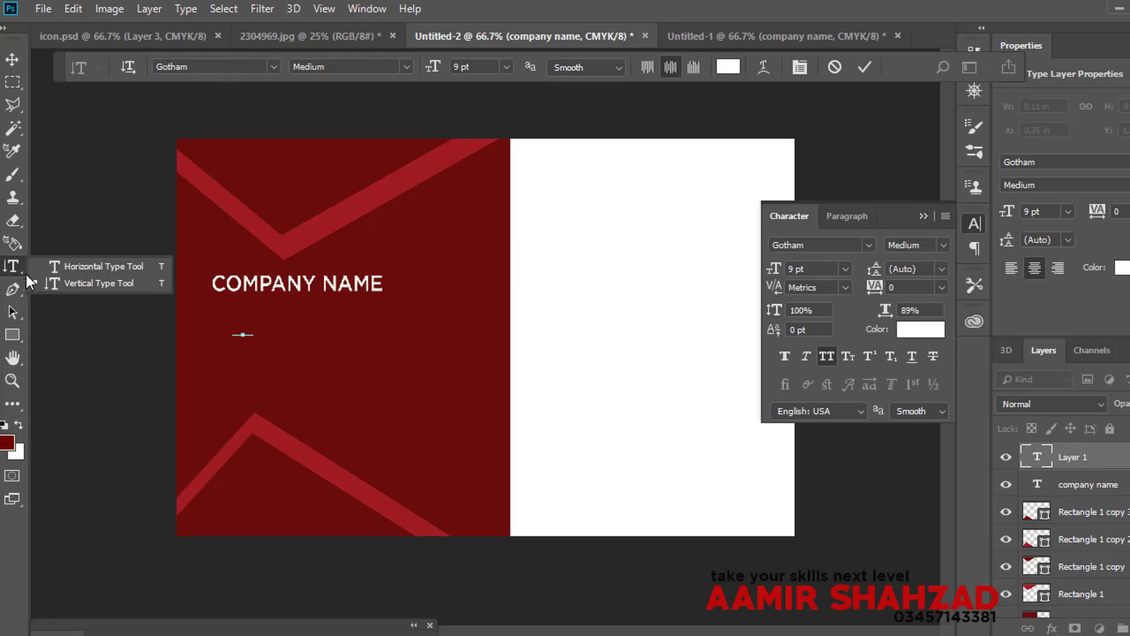
left_click(89, 263)
left_click(263, 309)
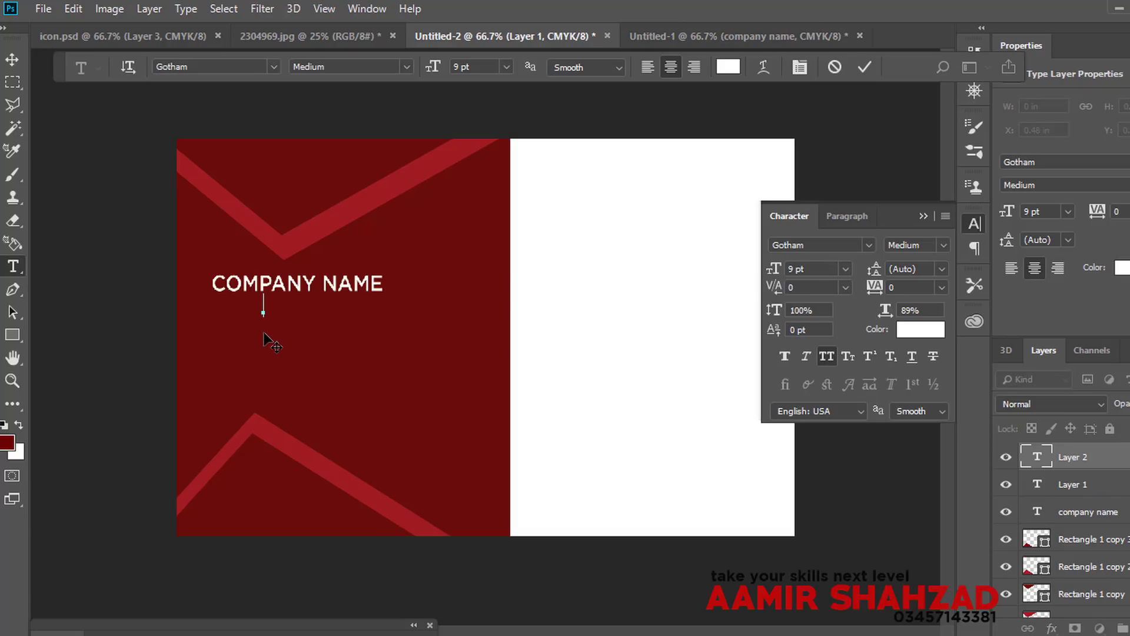
type("SLO")
type("GAN GERE")
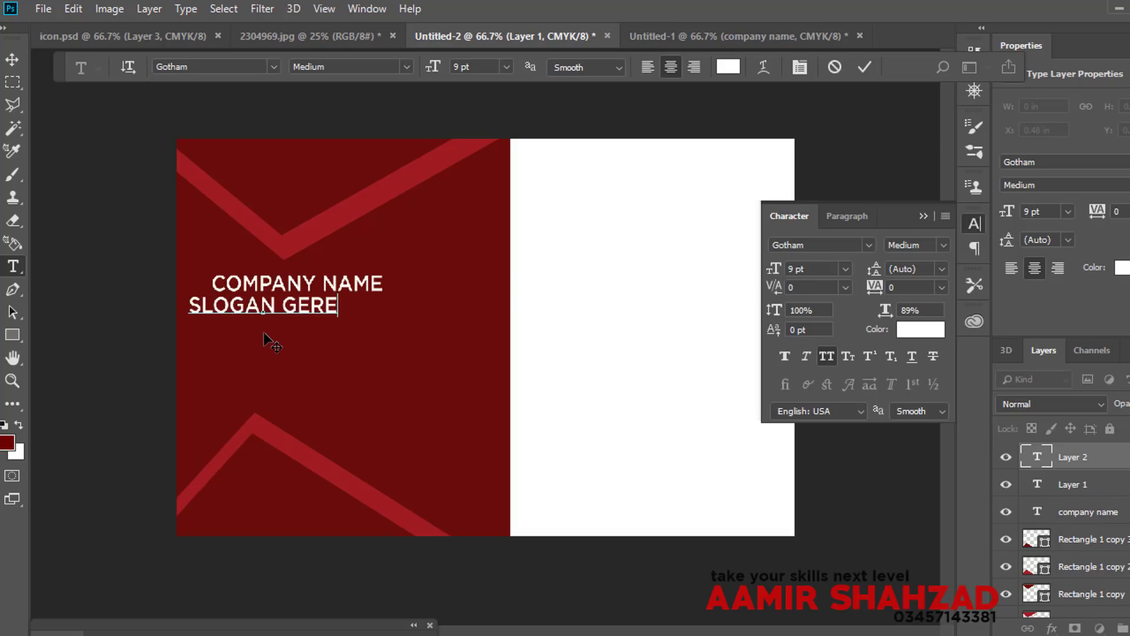
left_click_drag(297, 305, 270, 306)
type("H")
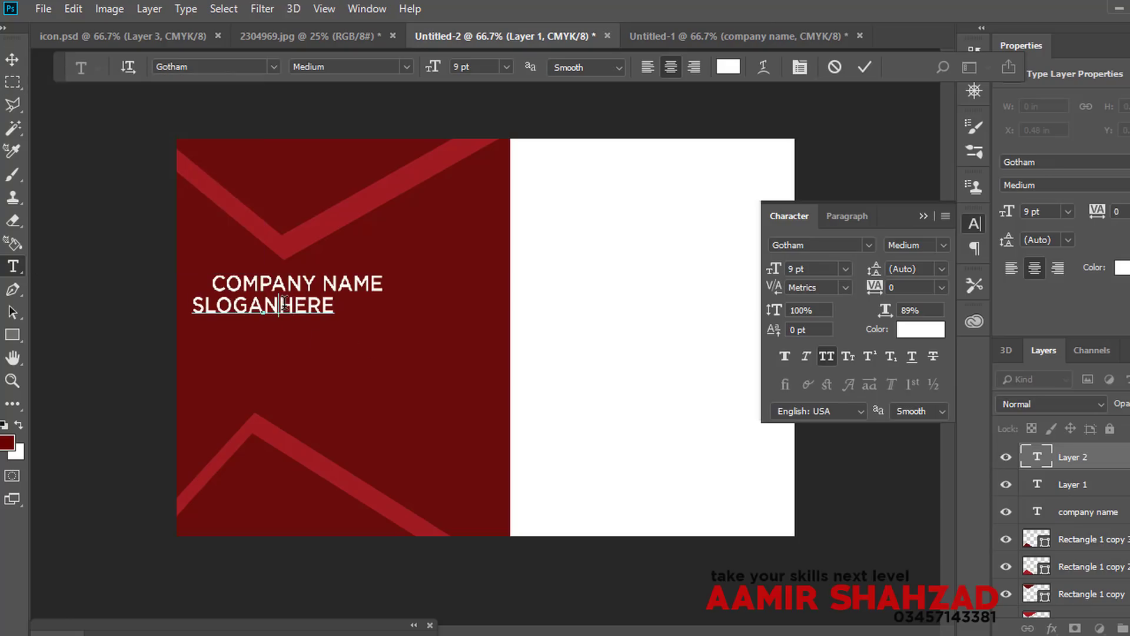
left_click(12, 59)
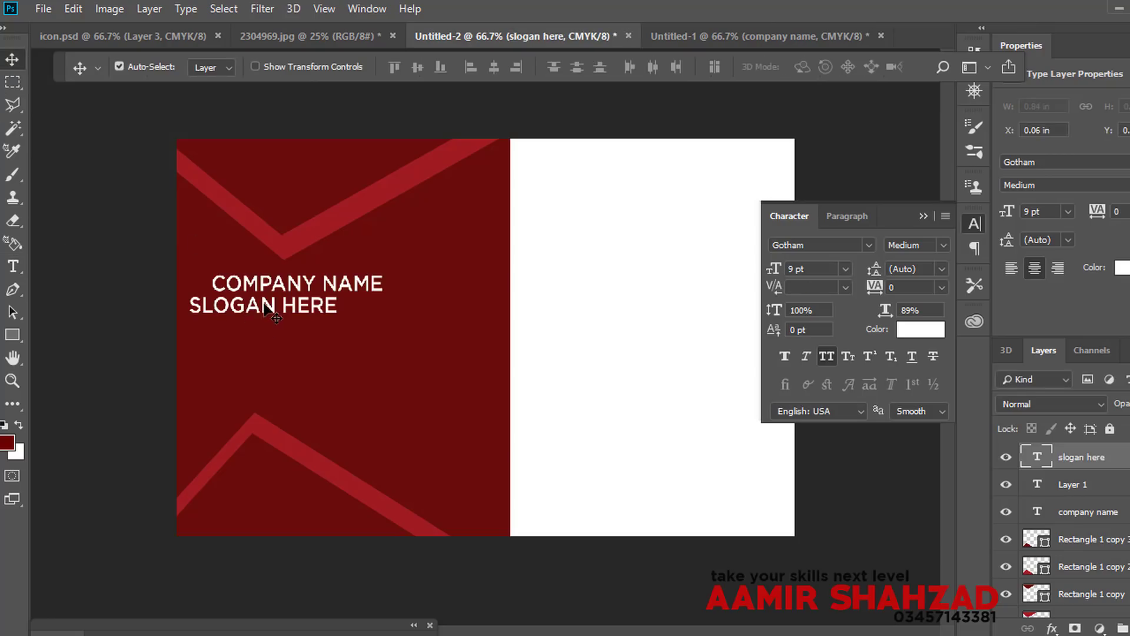
left_click_drag(265, 304, 288, 304)
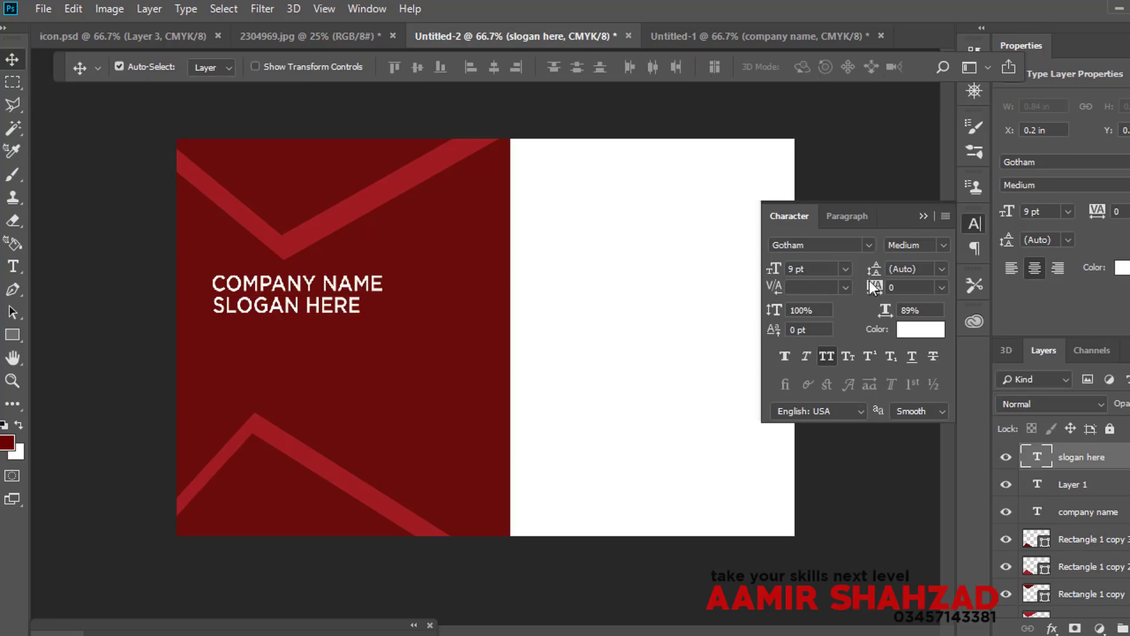
- Turn off All Caps, set the slogan to 6 pt and realign it under COMPANY NAME
left_click(827, 356)
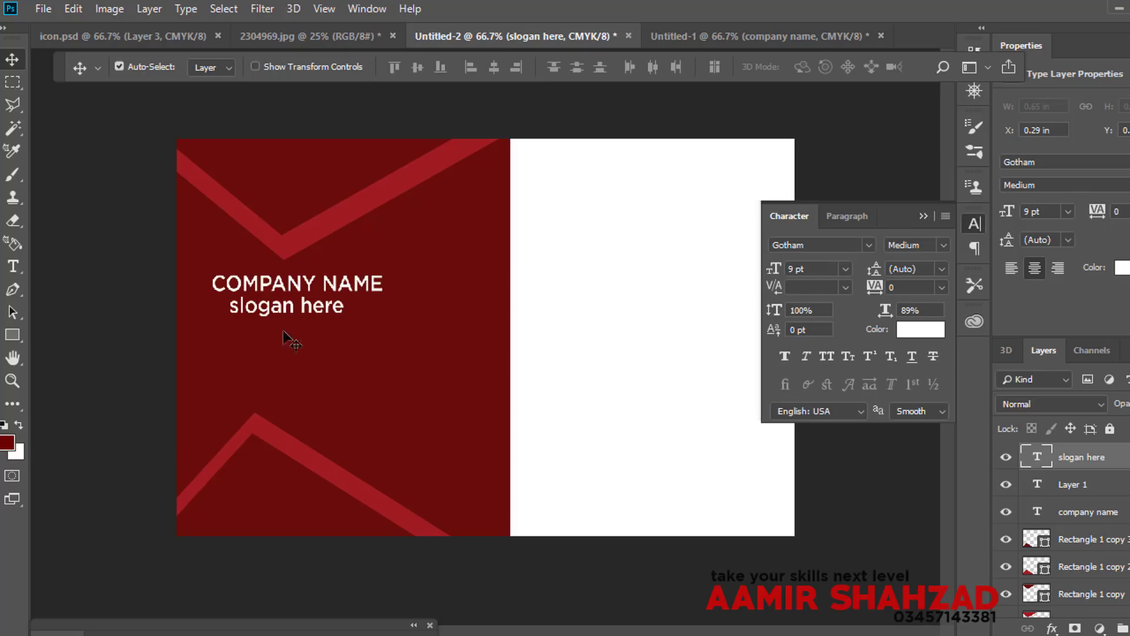
left_click_drag(292, 311, 276, 306)
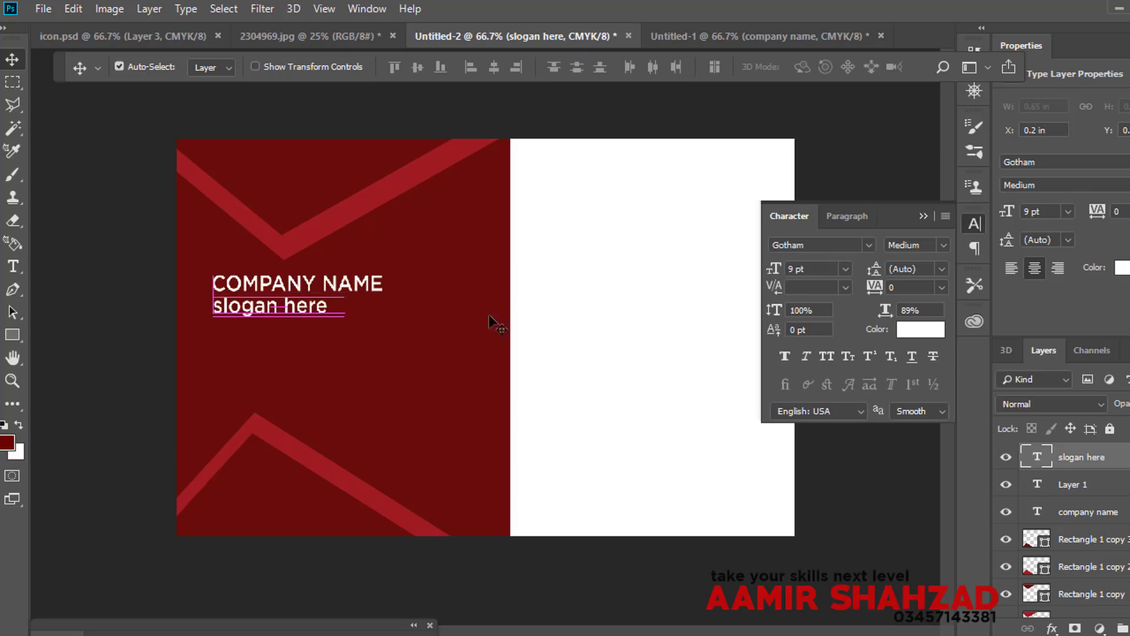
left_click(811, 269)
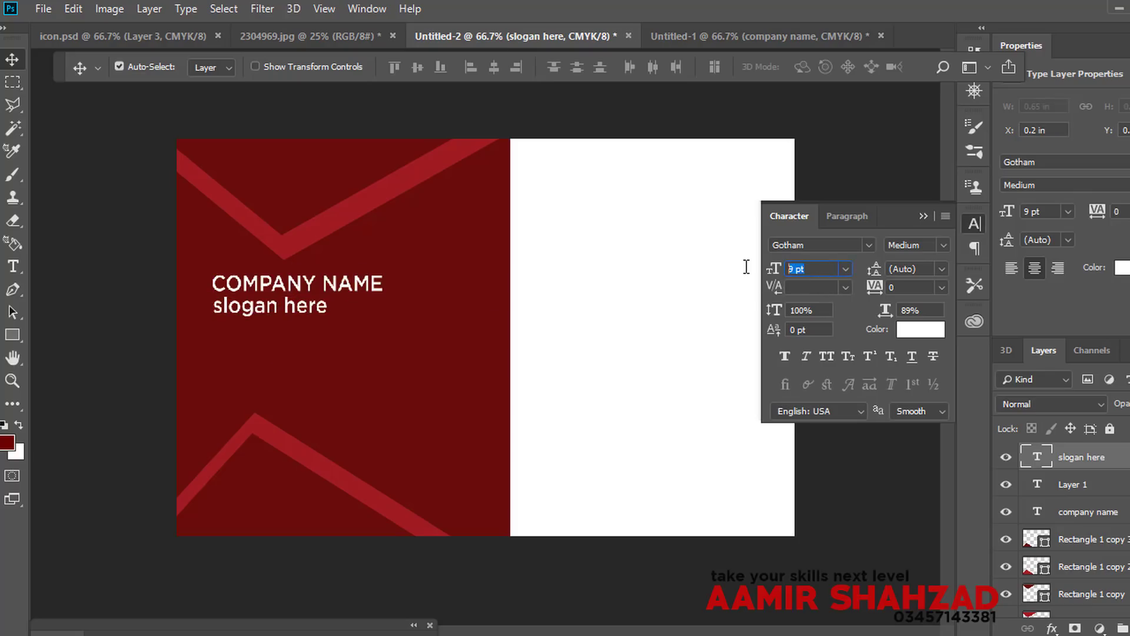
type("6")
key("Return")
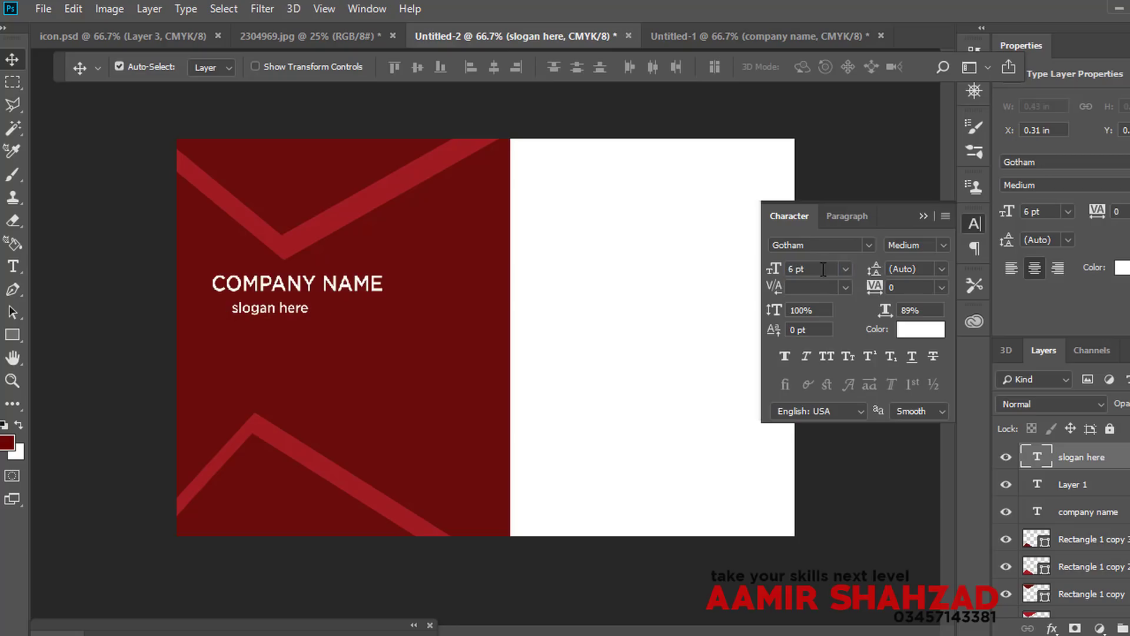
left_click_drag(298, 310, 277, 306)
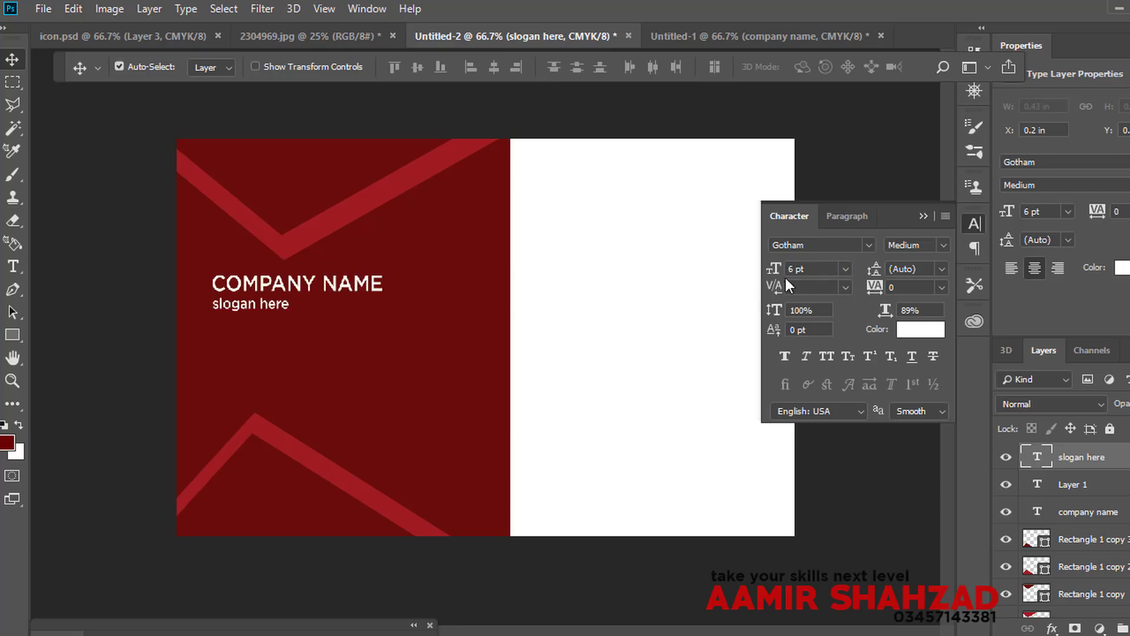
- Set the slogan style to Gotham Book, dismiss the popups, and show the 2304969.jpg template
left_click(940, 244)
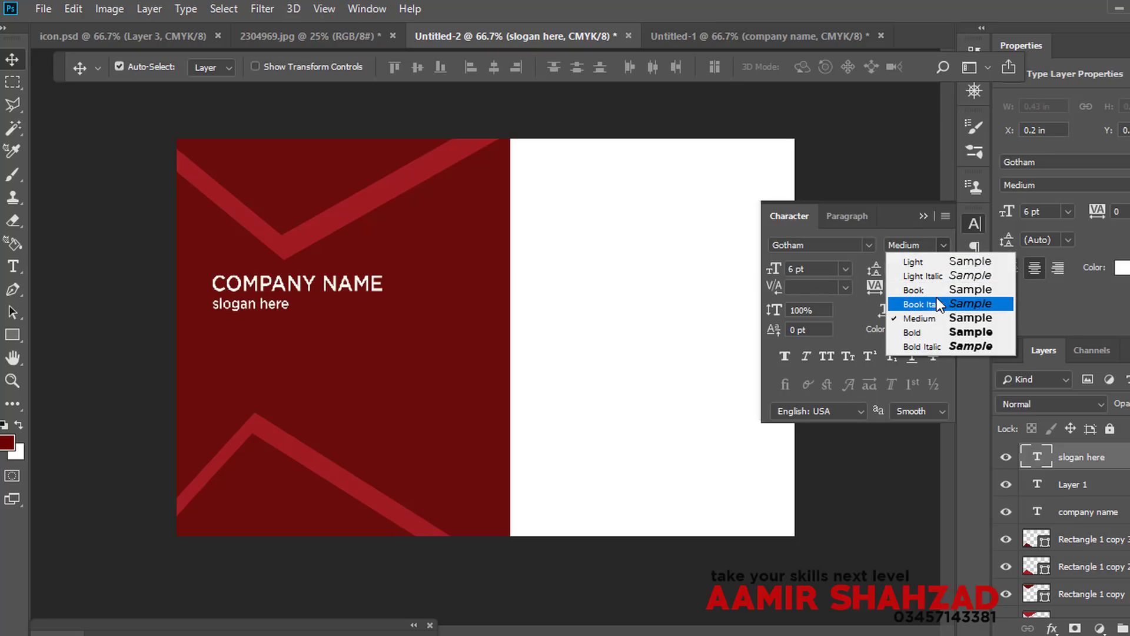
left_click(939, 301)
left_click(969, 217)
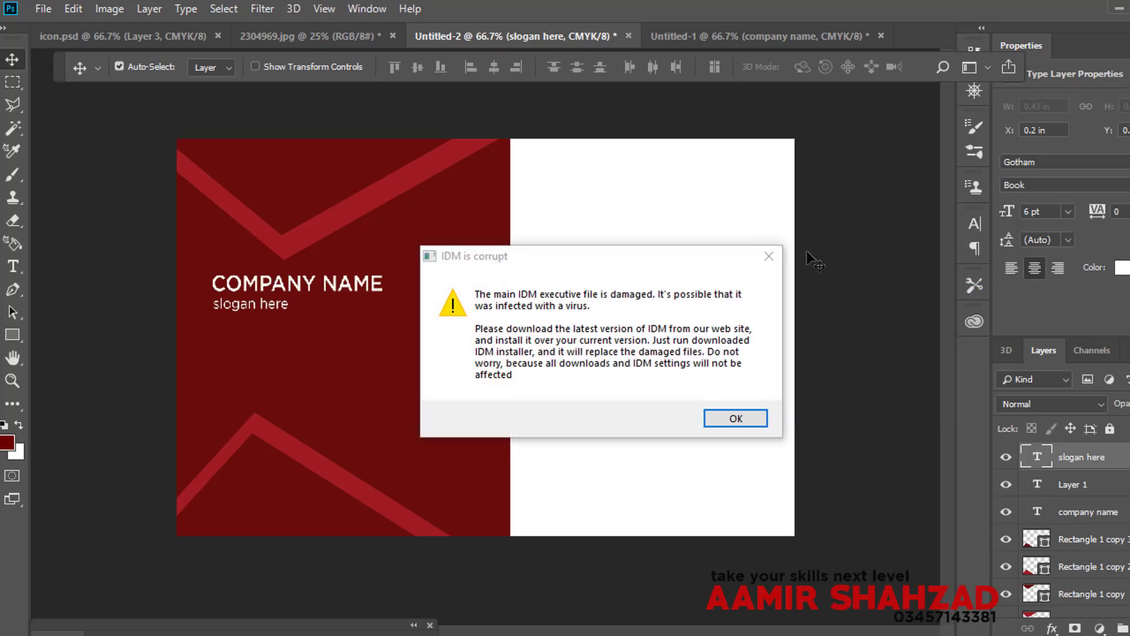
left_click(767, 259)
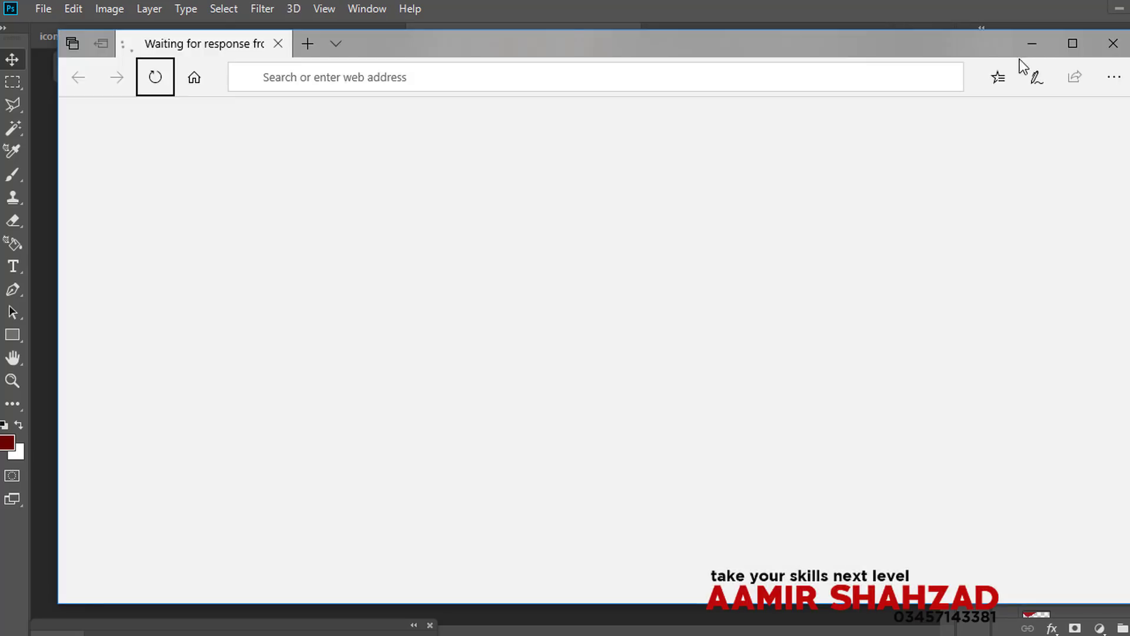
left_click(1031, 43)
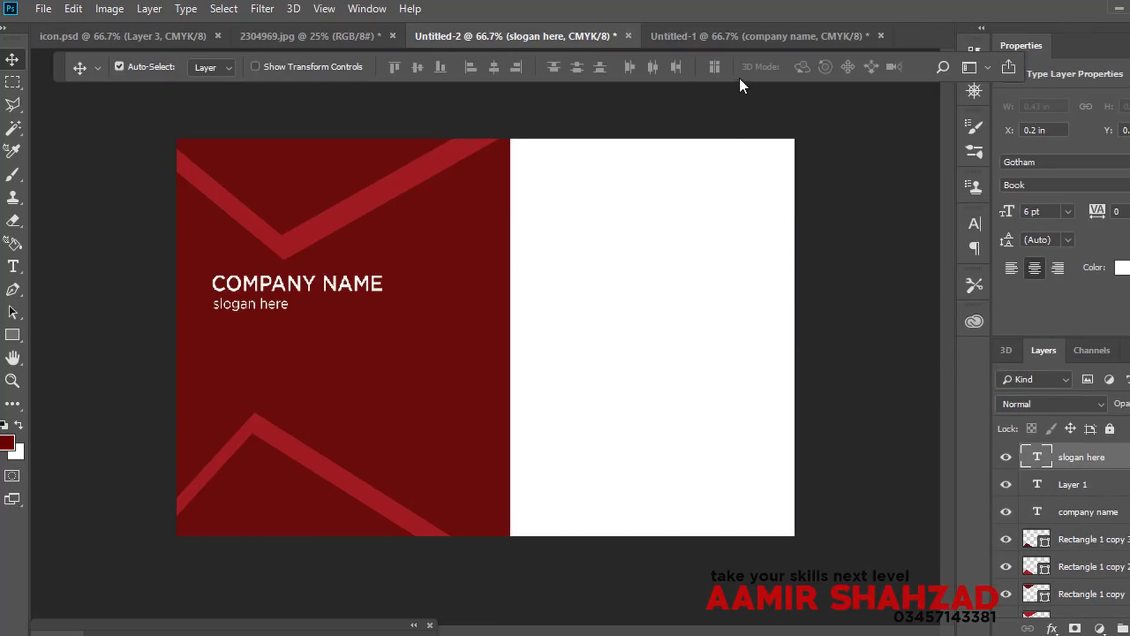
left_click(320, 37)
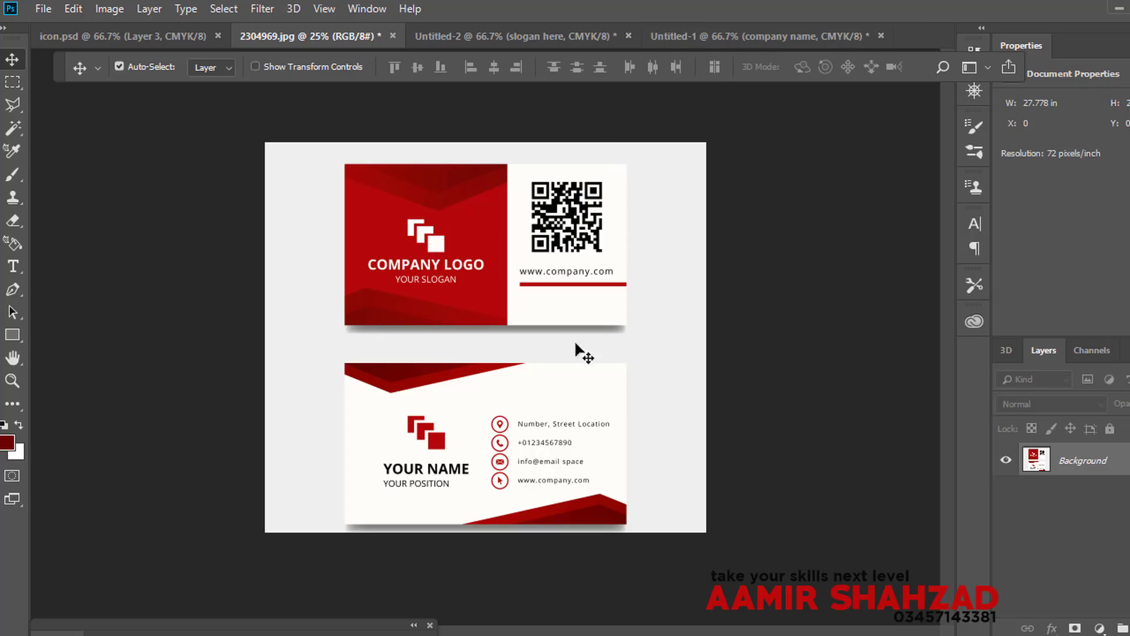
- Switch to the Untitled-2 card front, then restore and re-maximize the Photoshop window
left_click(676, 37)
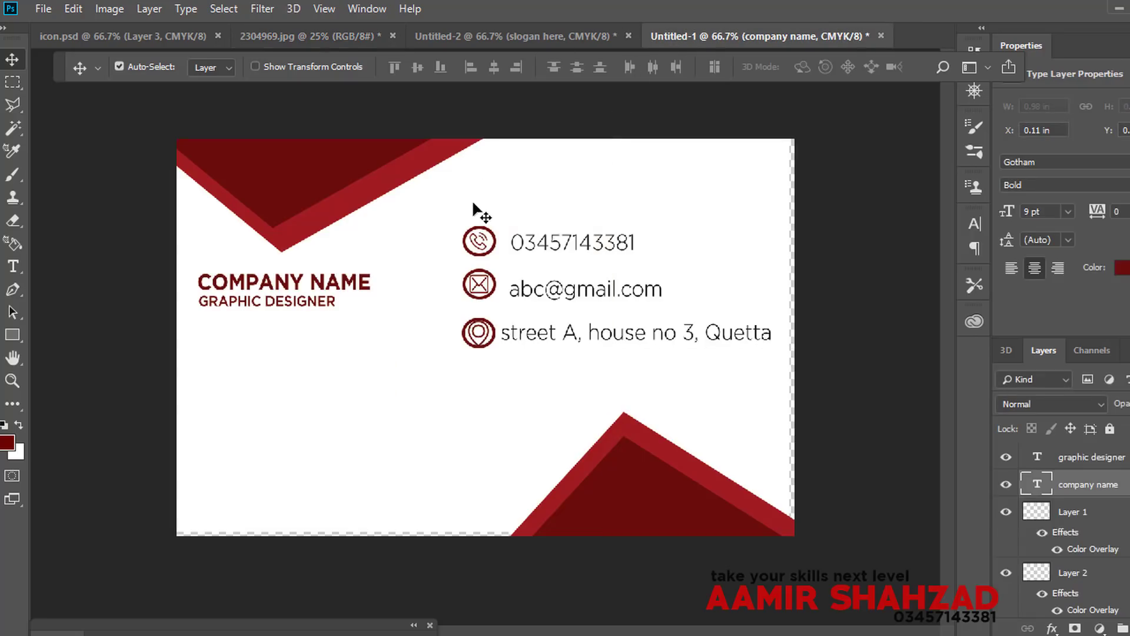
left_click(517, 36)
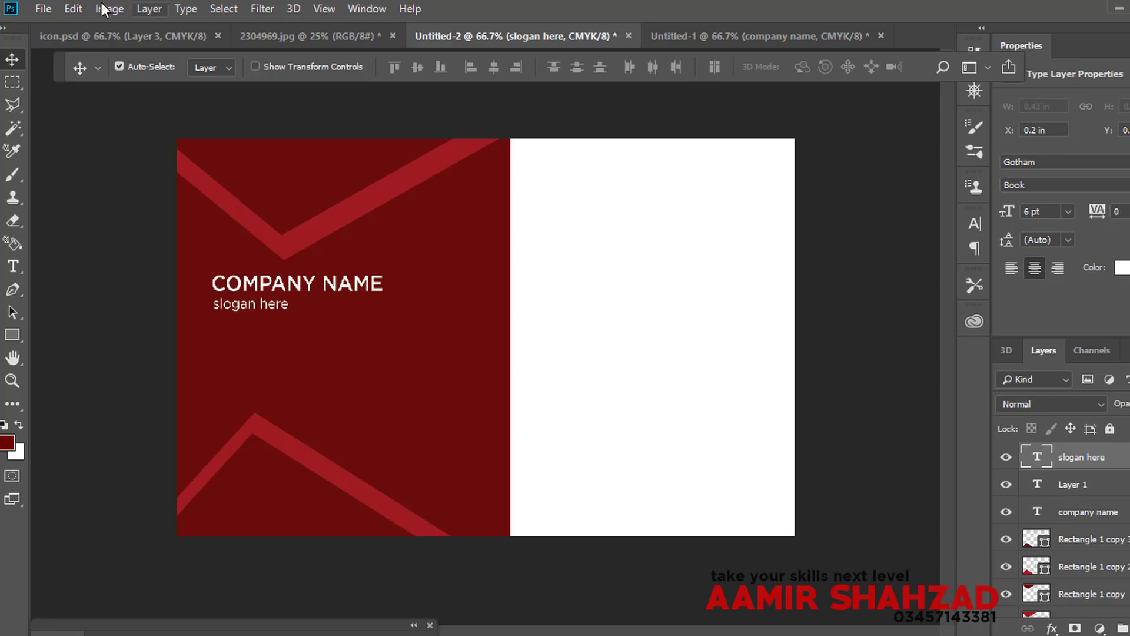
double_click(29, 15)
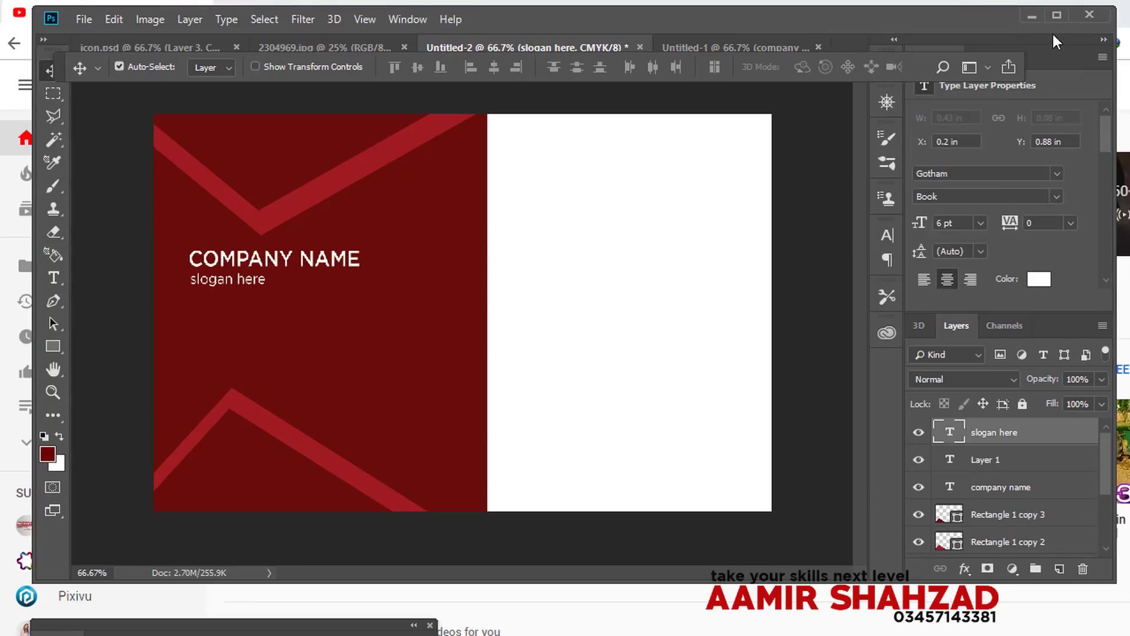
left_click(1057, 16)
- Bring up File > Open and navigate to Local Disk (G:) > digi > PSD > New folder
left_click(45, 9)
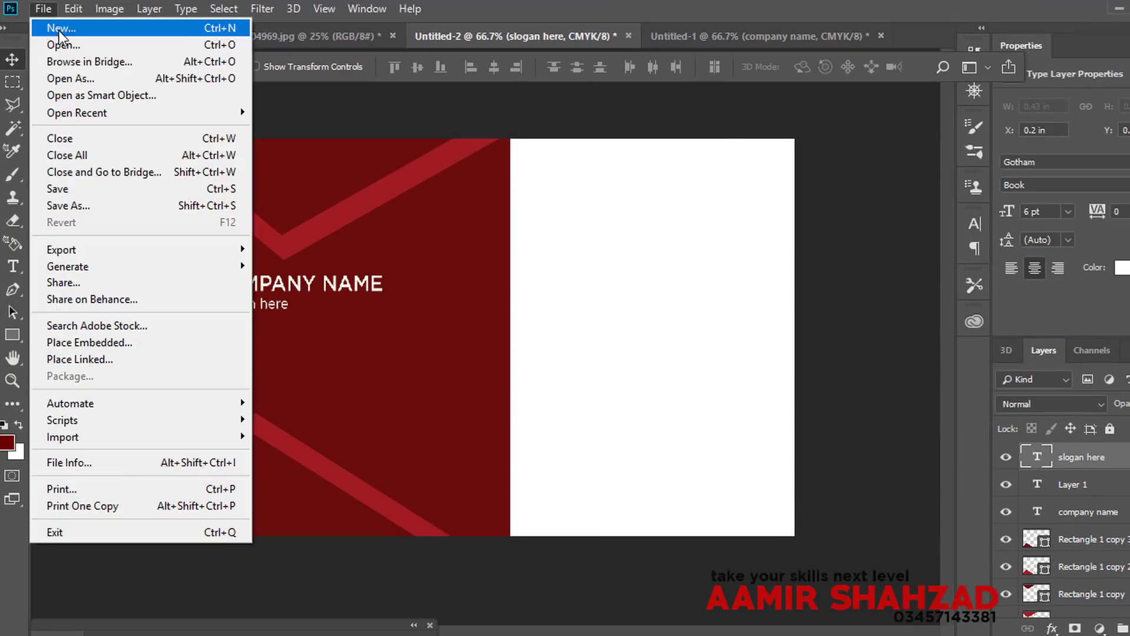
left_click(59, 43)
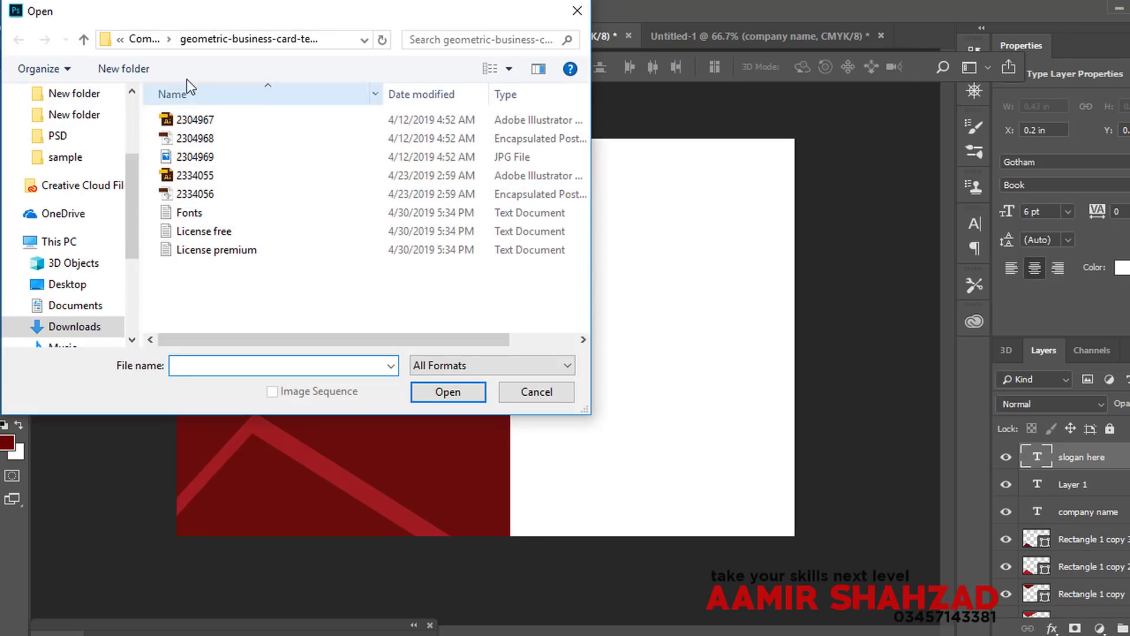
scroll(20, 238, "down", 1)
scroll(13, 313, "down", 2)
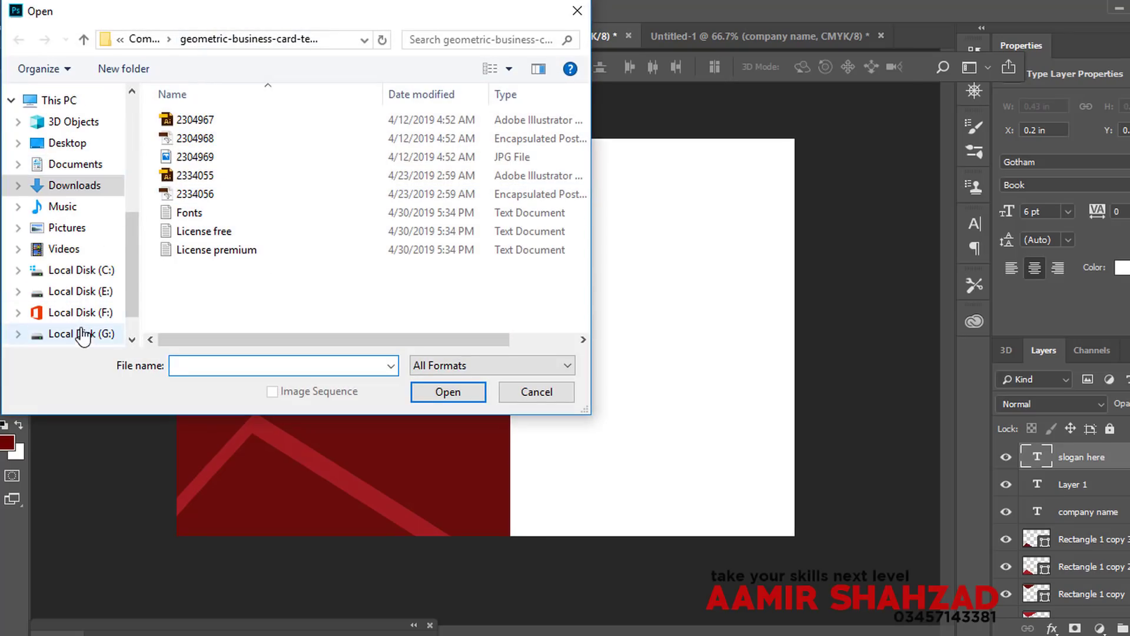
left_click(82, 333)
left_click(220, 259)
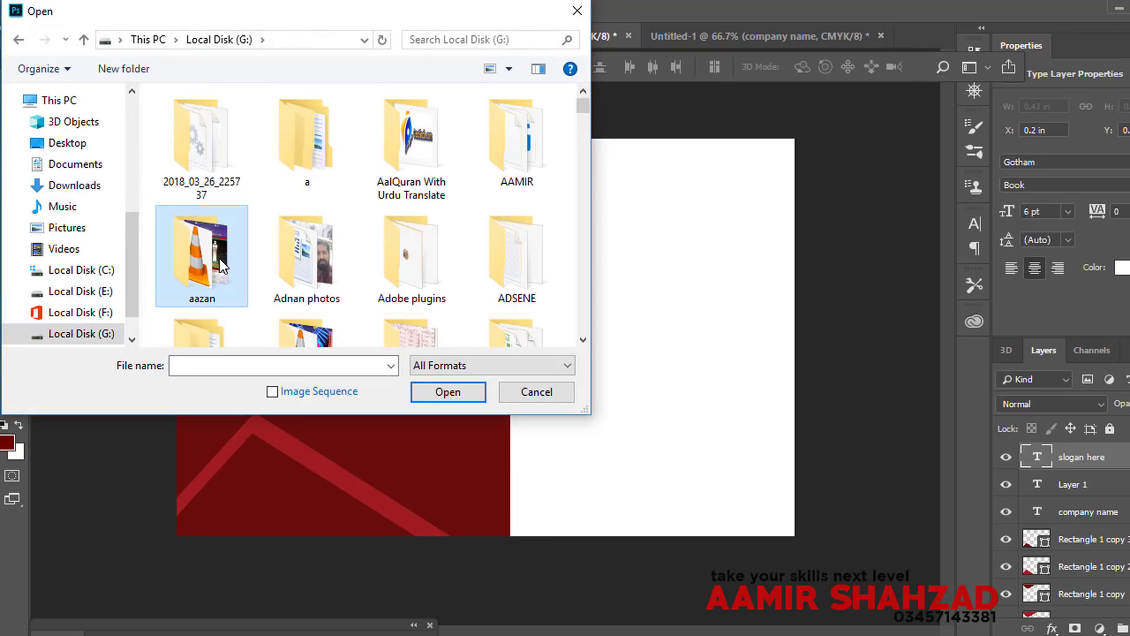
scroll(220, 259, "down", 5)
left_click(310, 250)
double_click(310, 250)
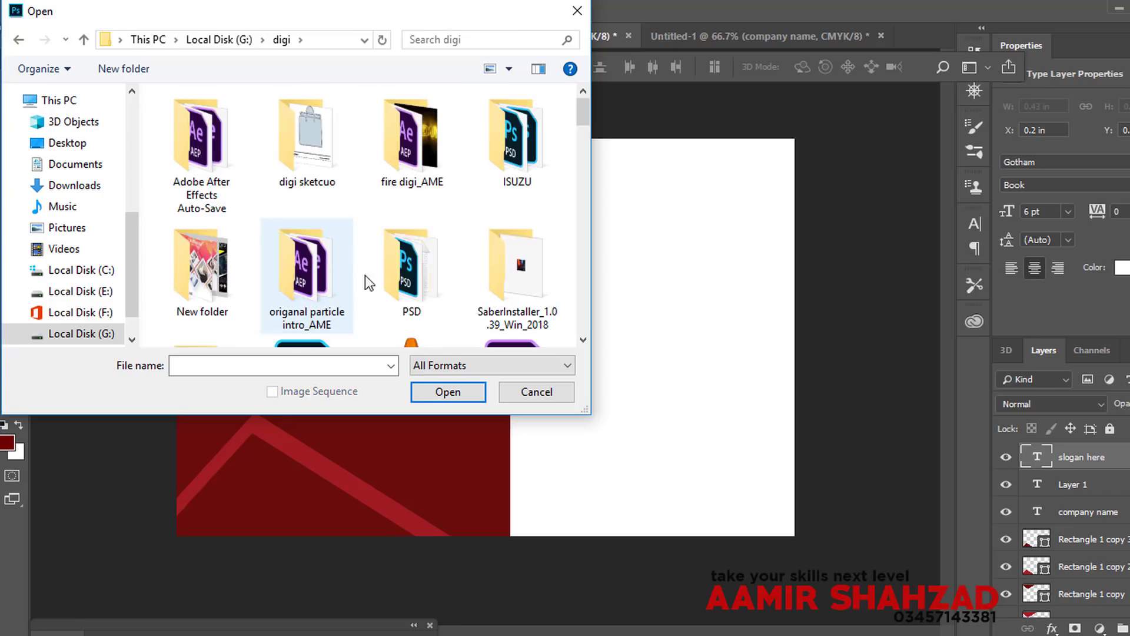
left_click(410, 264)
double_click(411, 264)
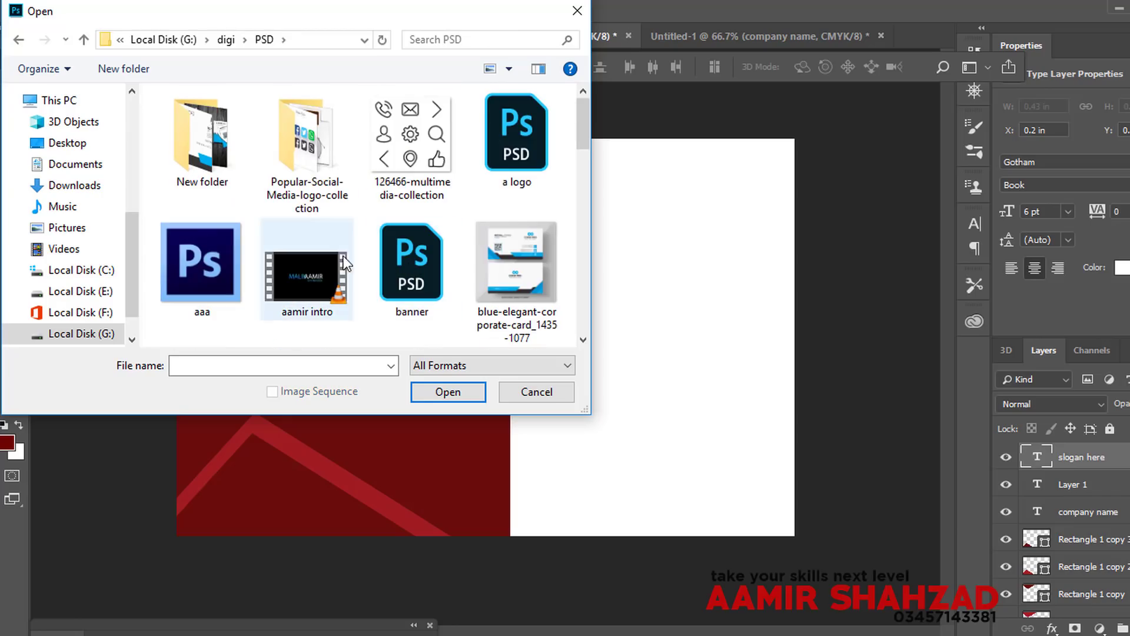
double_click(232, 175)
- Browse the sample and business-card subfolders, then return to New folder
scroll(334, 226, "down", 5)
scroll(334, 227, "down", 3)
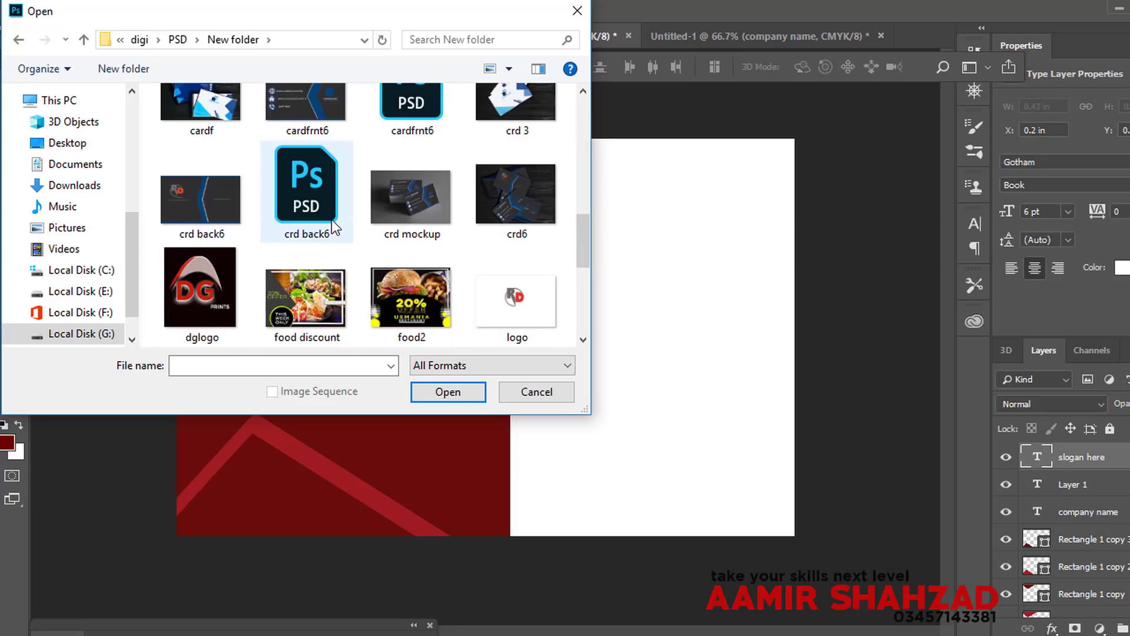
scroll(306, 211, "up", 10)
double_click(302, 181)
scroll(302, 183, "down", 2)
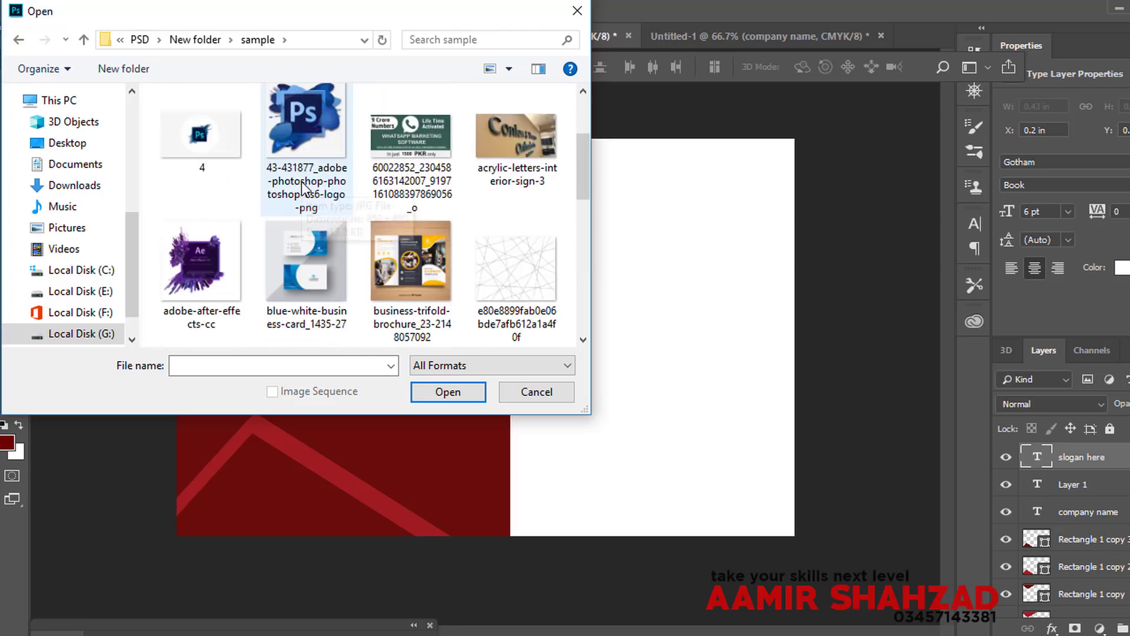
scroll(302, 187, "down", 5)
scroll(301, 183, "down", 2)
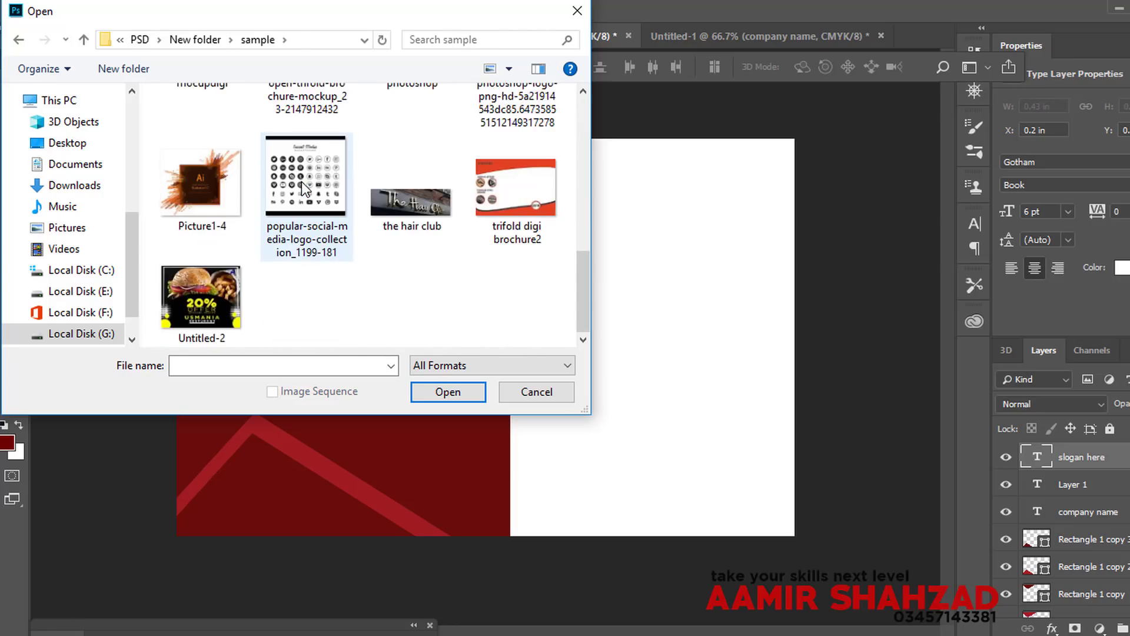
scroll(301, 182, "up", 5)
scroll(302, 181, "up", 3)
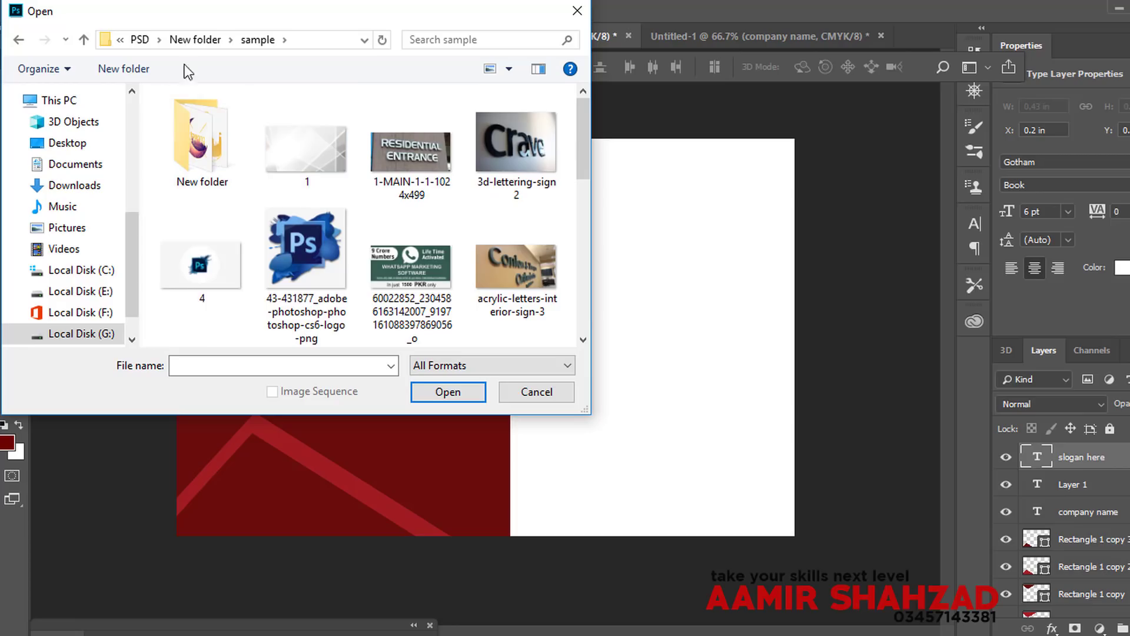
left_click(195, 41)
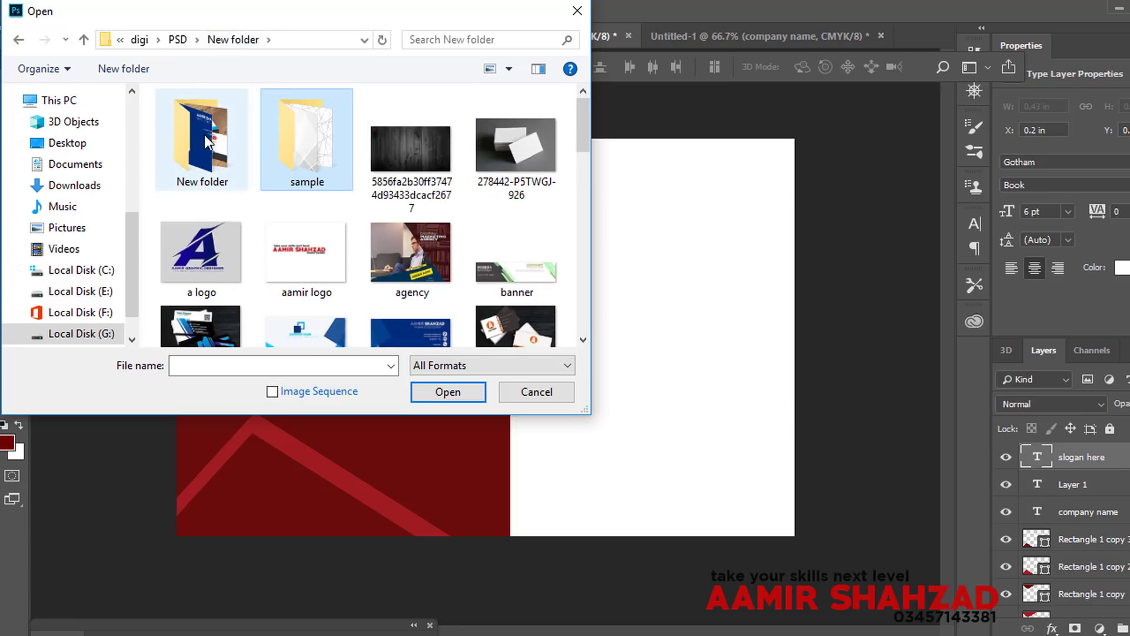
double_click(204, 143)
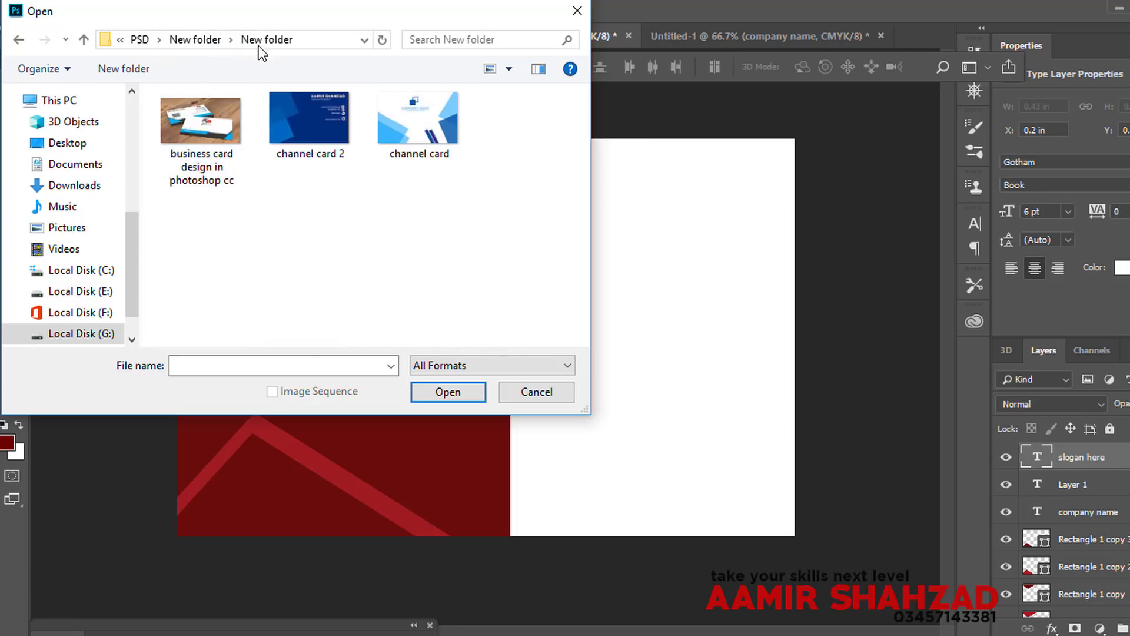
left_click(209, 43)
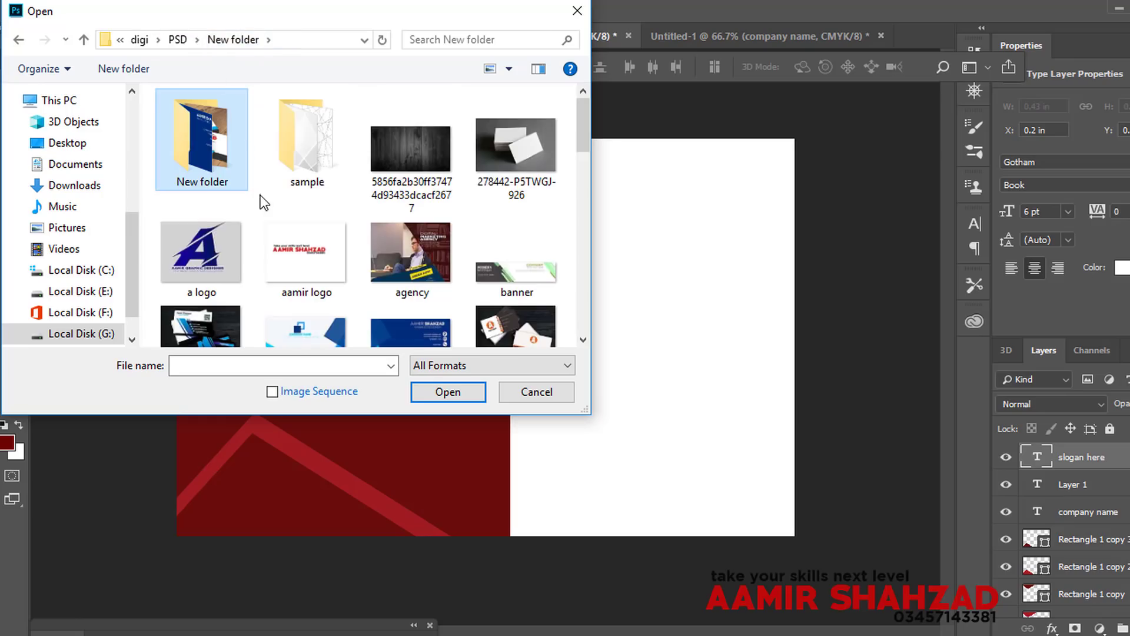
- Find the QR-Code image in the sample folder and open it
left_click(287, 229)
scroll(287, 223, "down", 5)
scroll(287, 224, "down", 1)
scroll(288, 224, "down", 2)
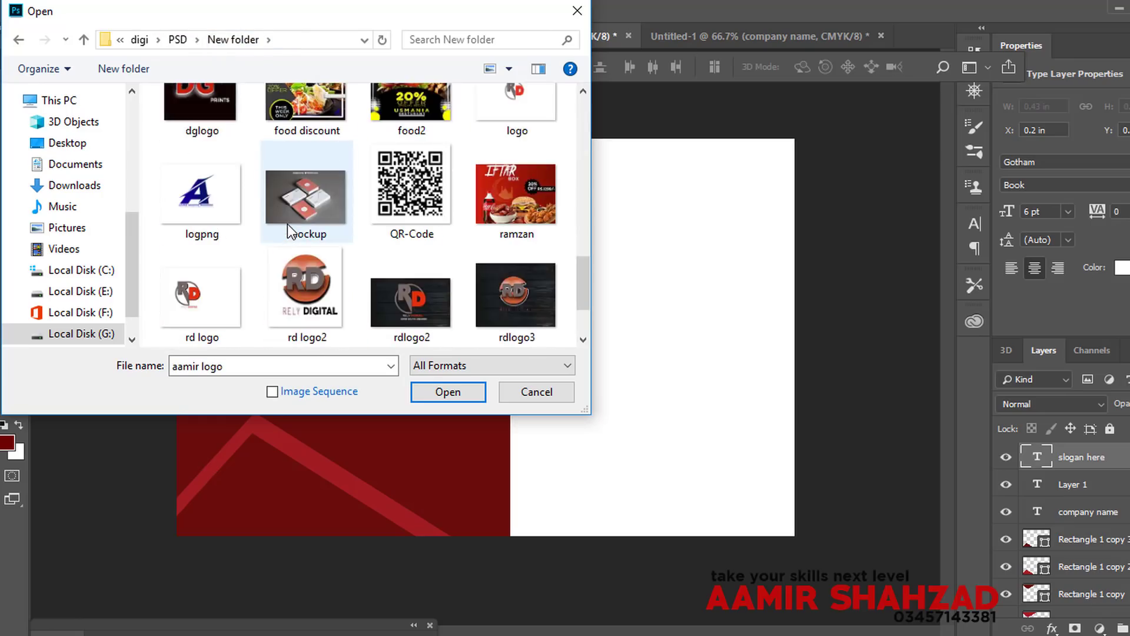
scroll(287, 224, "up", 4)
scroll(288, 224, "up", 4)
double_click(300, 153)
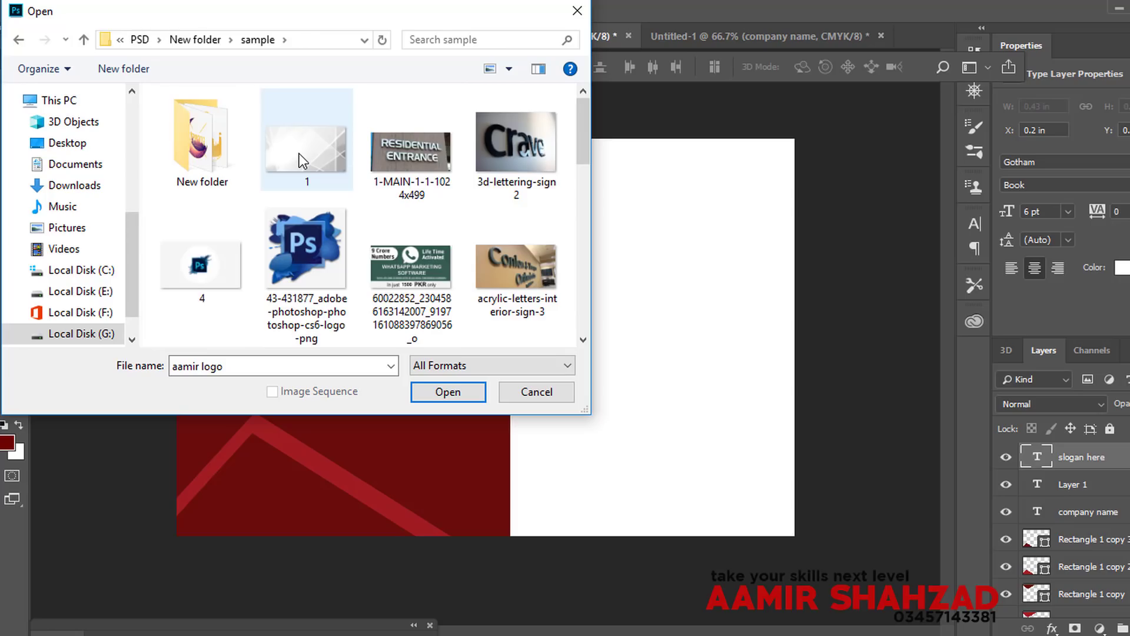
scroll(299, 154, "down", 1)
scroll(342, 170, "down", 2)
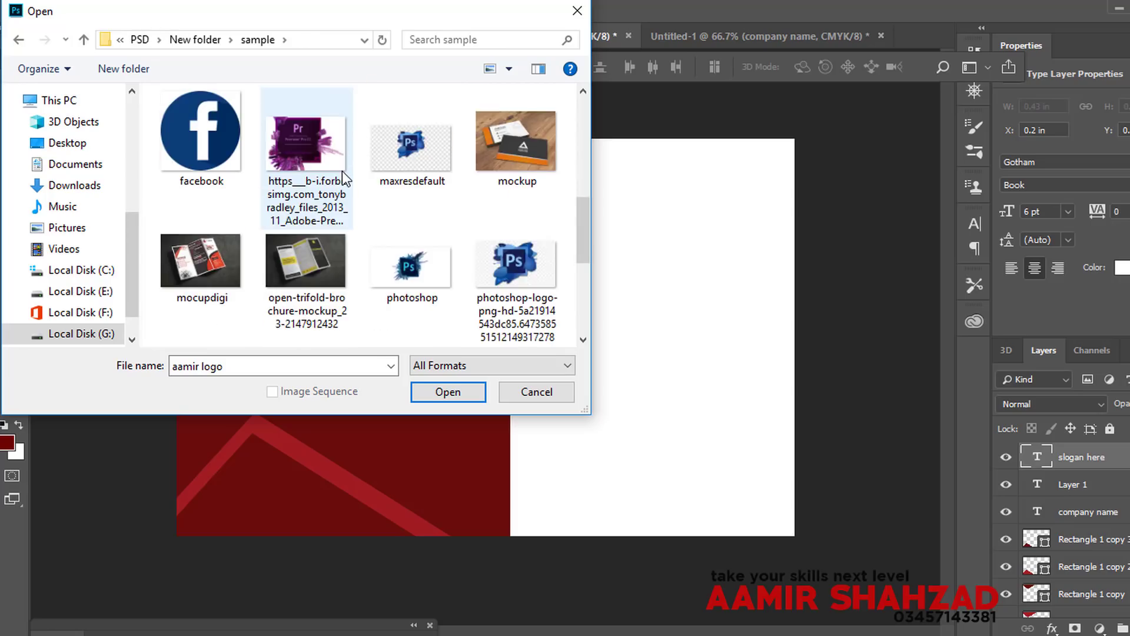
scroll(341, 170, "down", 2)
scroll(341, 171, "down", 2)
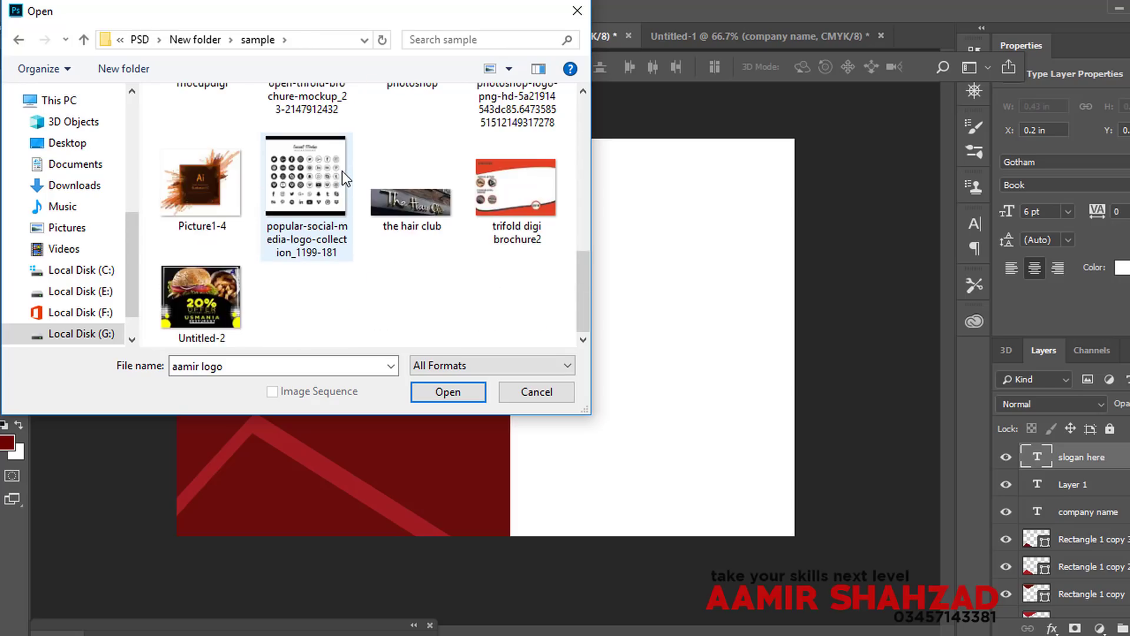
scroll(342, 171, "up", 2)
scroll(342, 171, "up", 1)
scroll(342, 170, "up", 2)
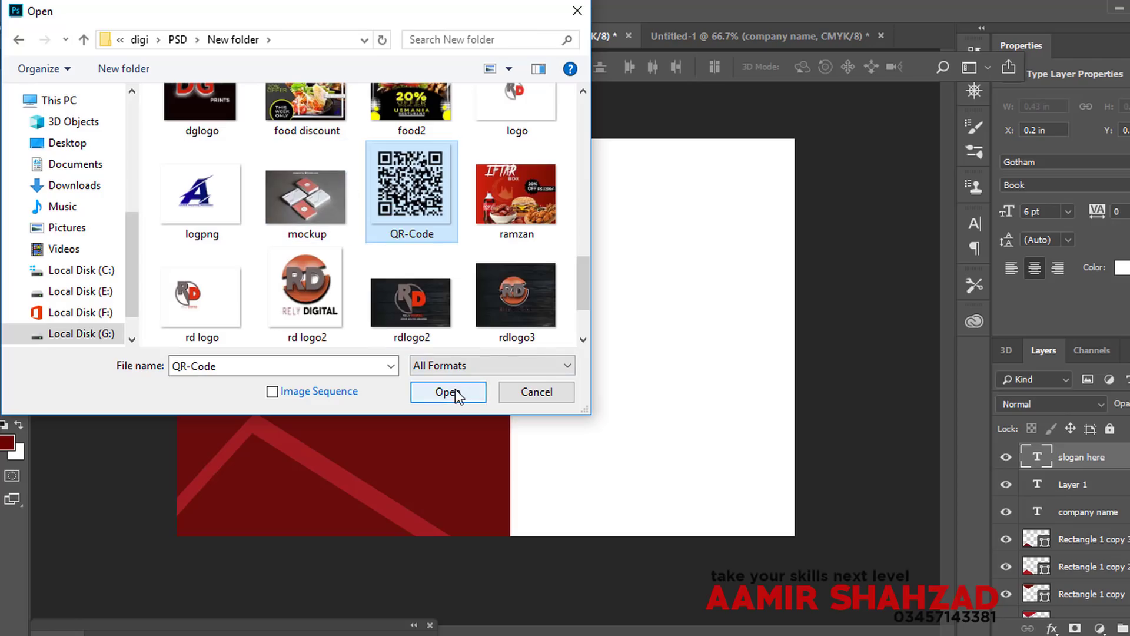
left_click(454, 391)
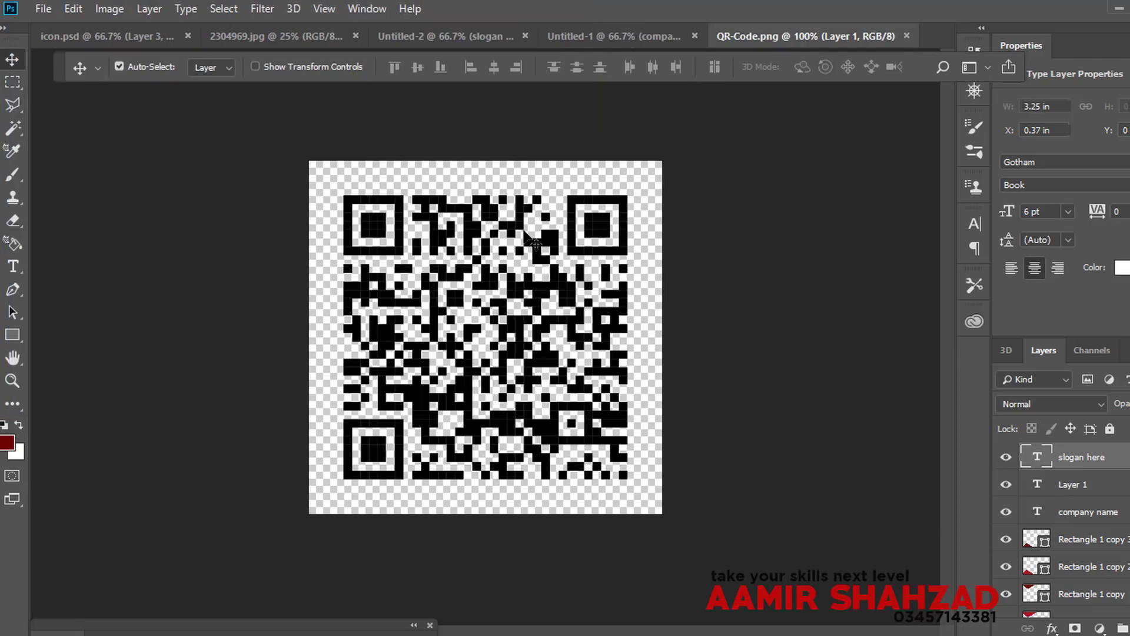
- Drop the QR code into Untitled-2, scale it to 50% width and place it top-right
mouse_move(594, 143)
left_mouse_down()
mouse_move(608, 89)
mouse_move(419, 20)
left_mouse_up()
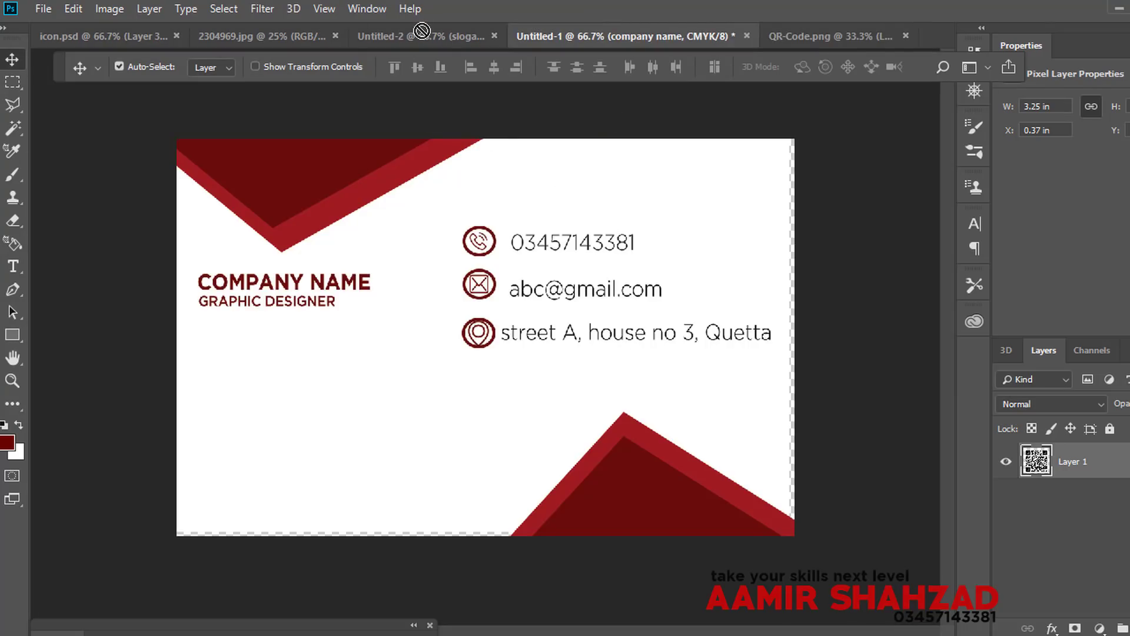
left_click_drag(419, 19, 576, 240)
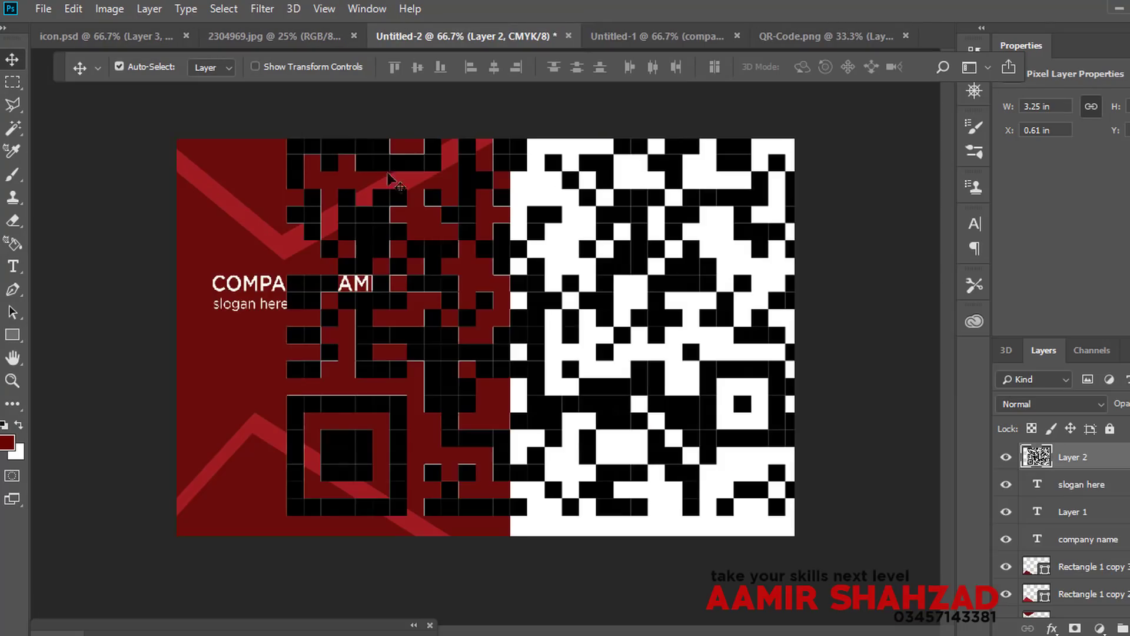
left_click(58, 9)
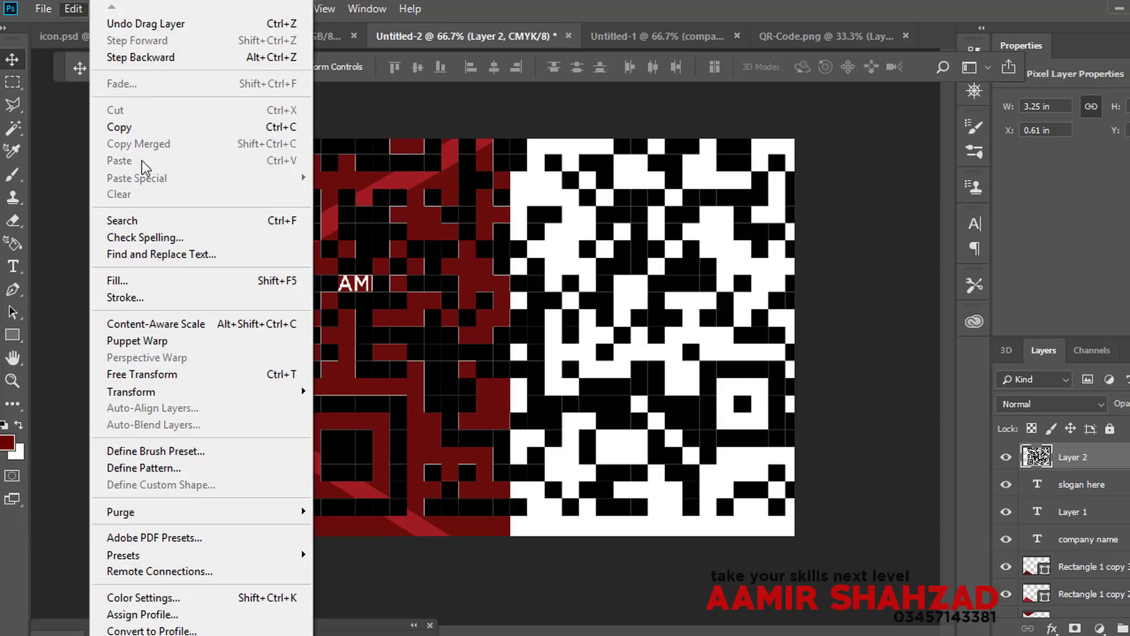
left_click(172, 373)
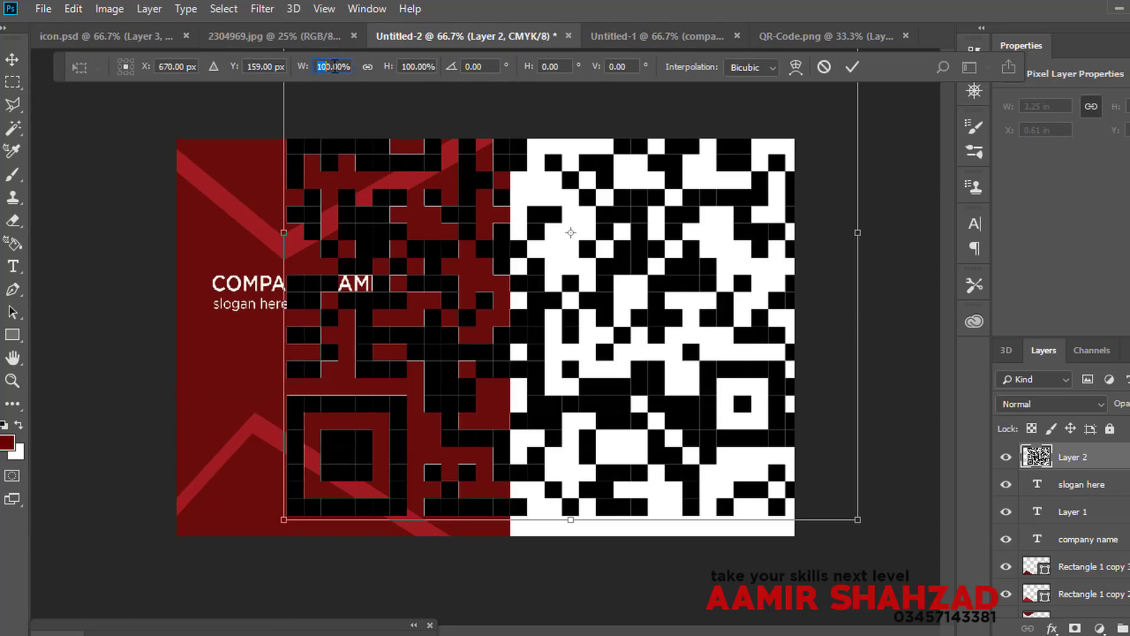
left_click_drag(321, 70, 360, 70)
type("50")
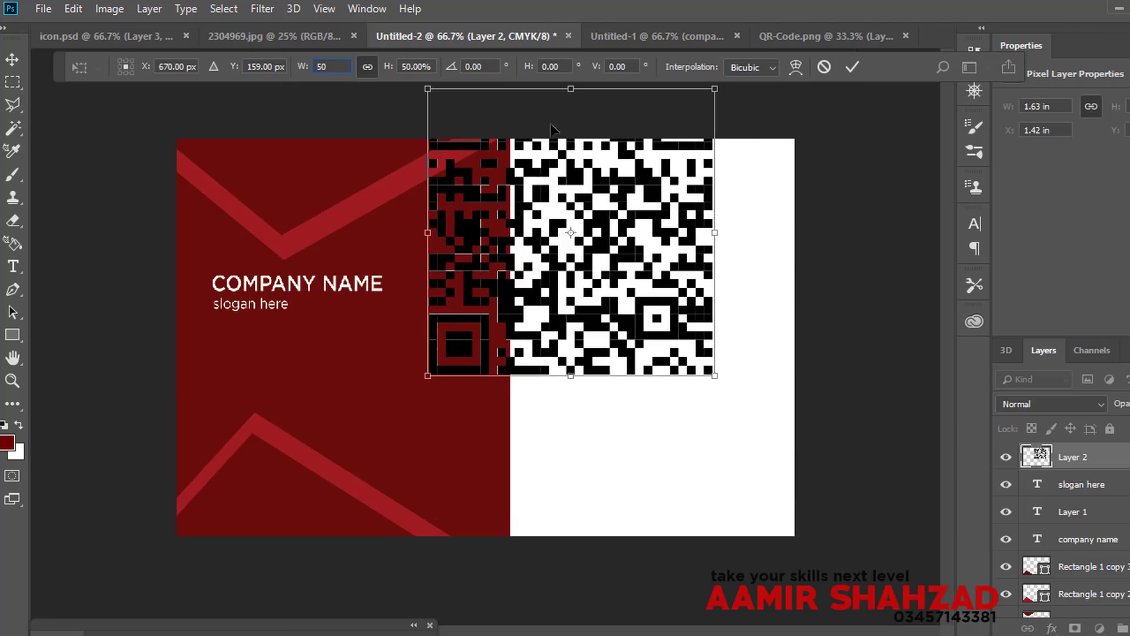
left_click_drag(571, 98, 572, 162)
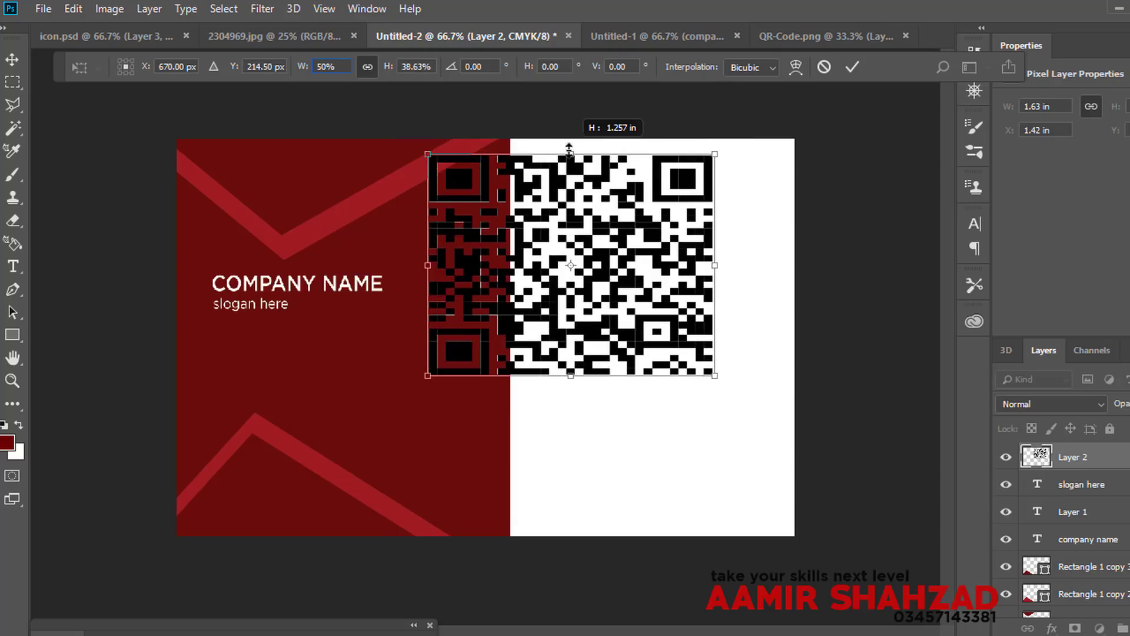
left_click_drag(428, 262, 499, 253)
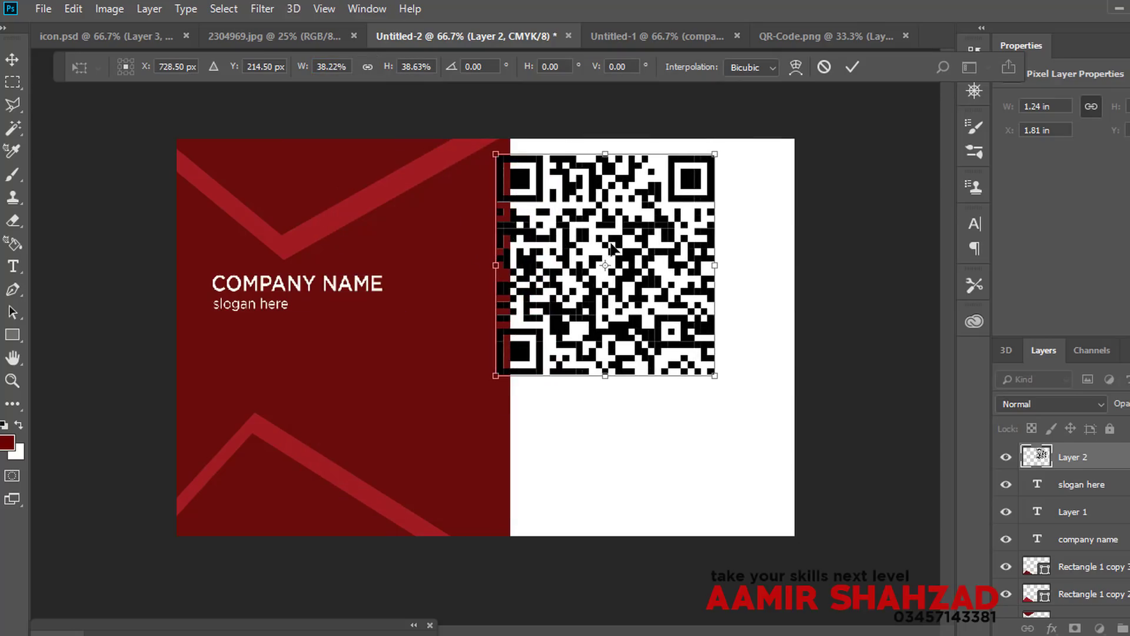
mouse_move(612, 247)
left_mouse_down()
mouse_move(657, 232)
mouse_move(659, 242)
left_mouse_up()
key("Return")
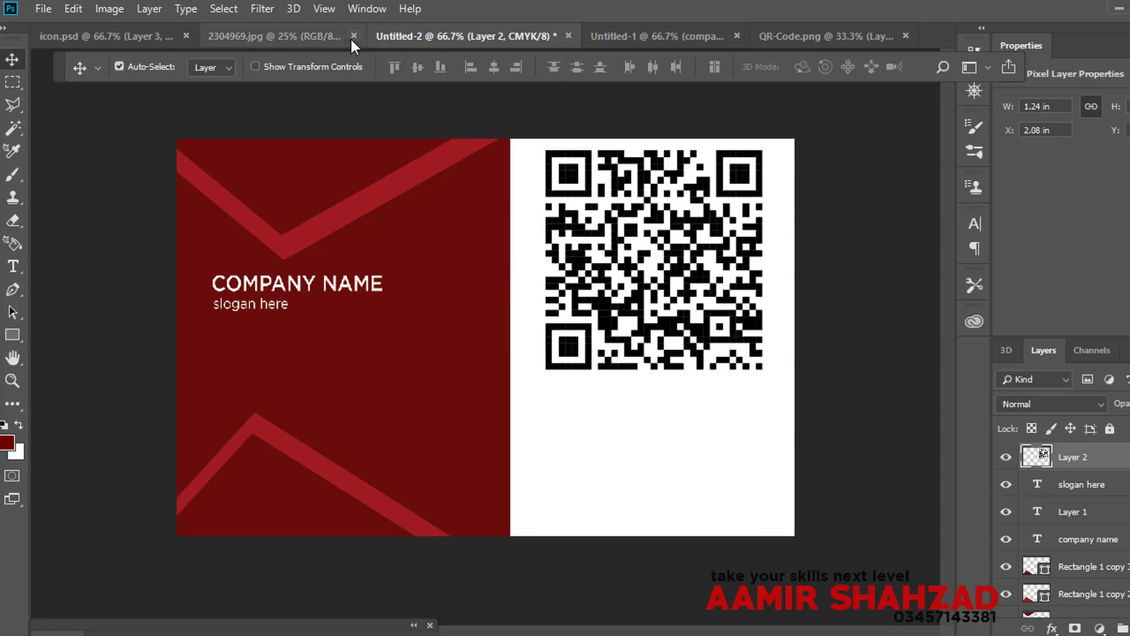
left_click(330, 34)
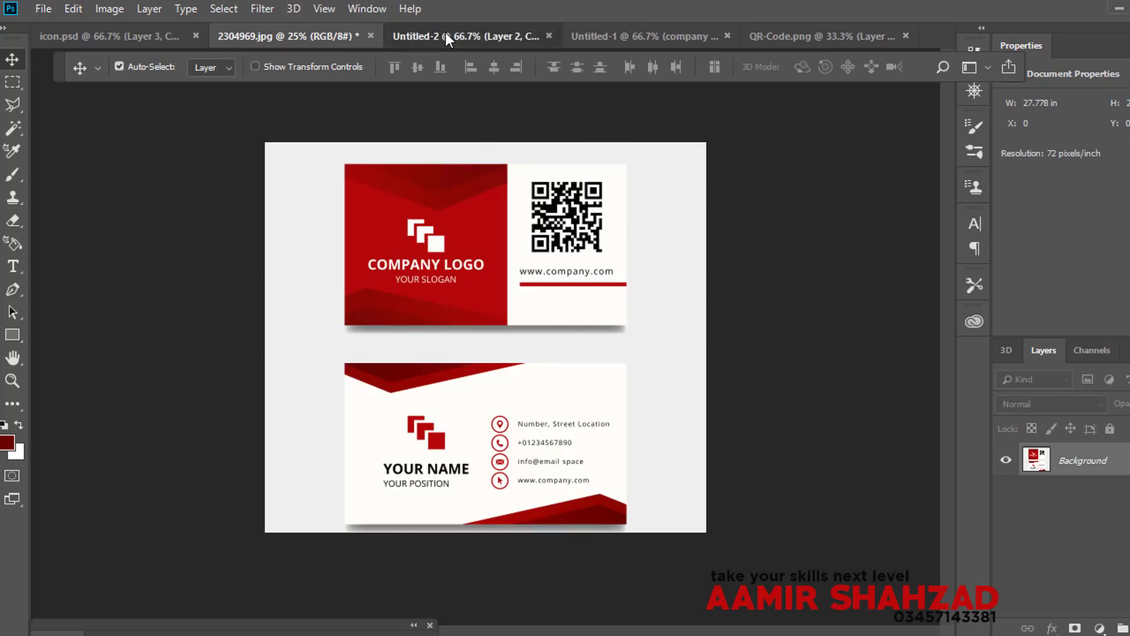
left_click(446, 33)
left_click(17, 271)
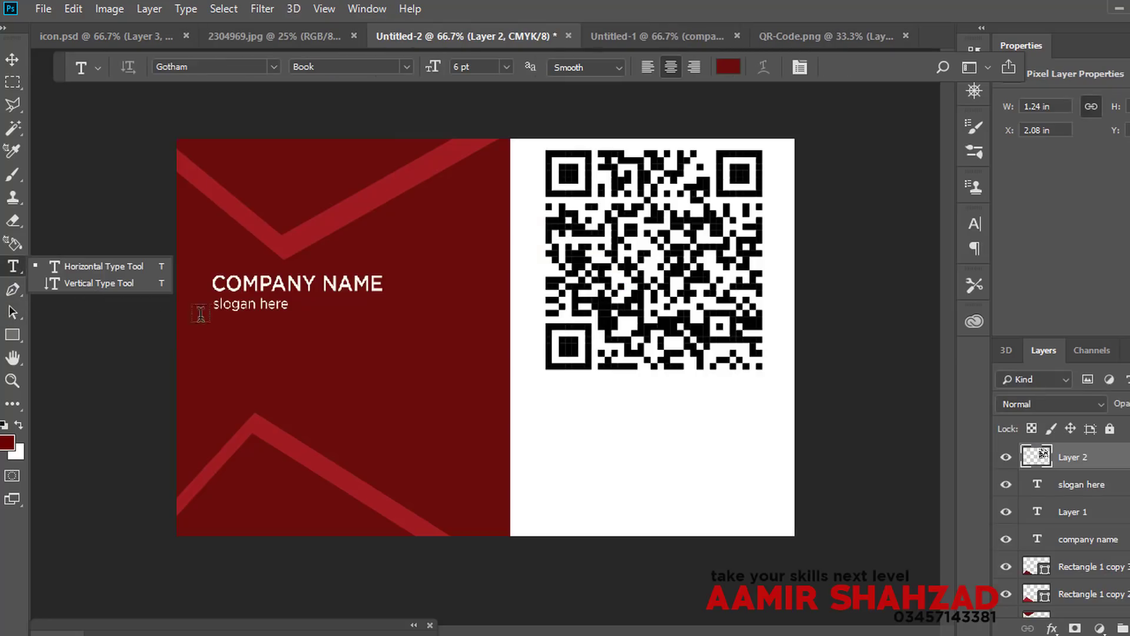
left_click(370, 383)
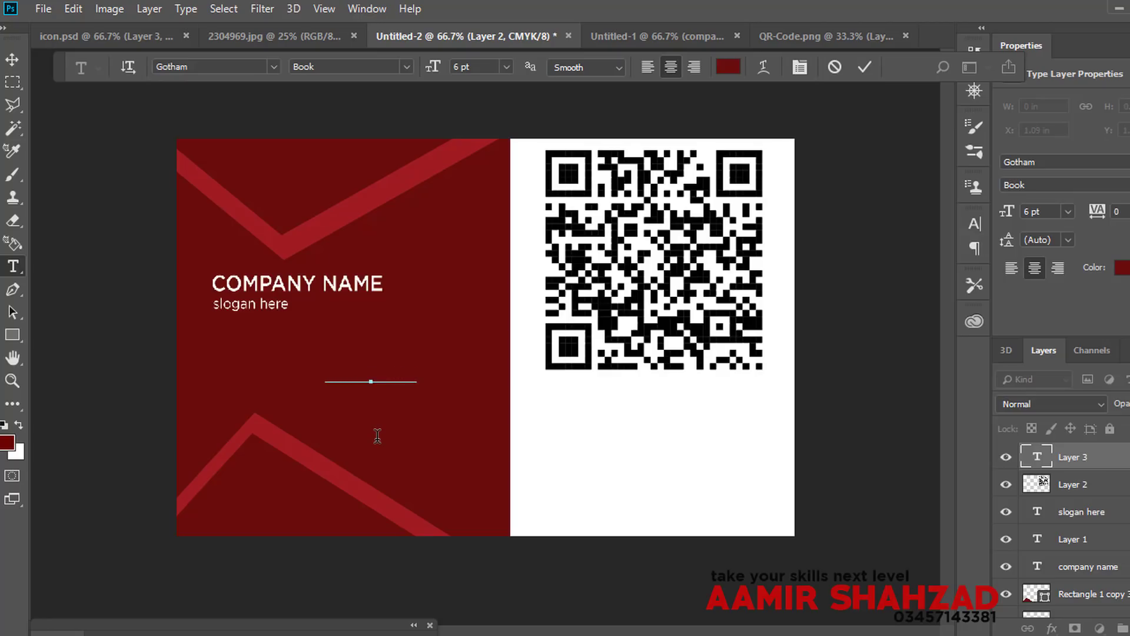
left_click(12, 59)
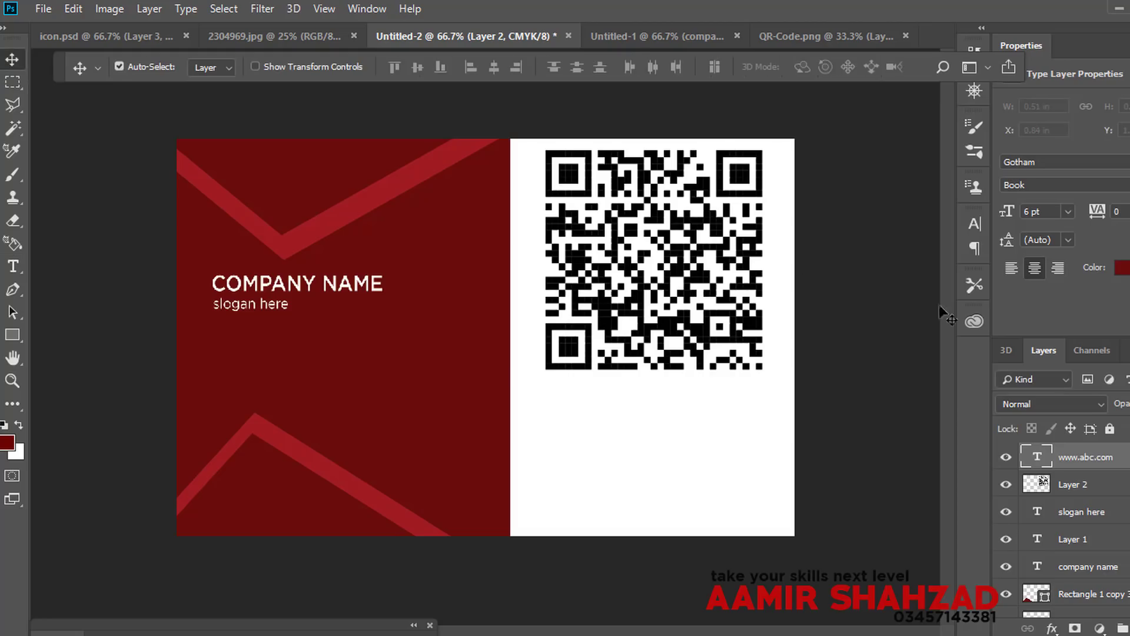
- Colour the website text near-black #0b0a0a in the Character panel
left_click(974, 224)
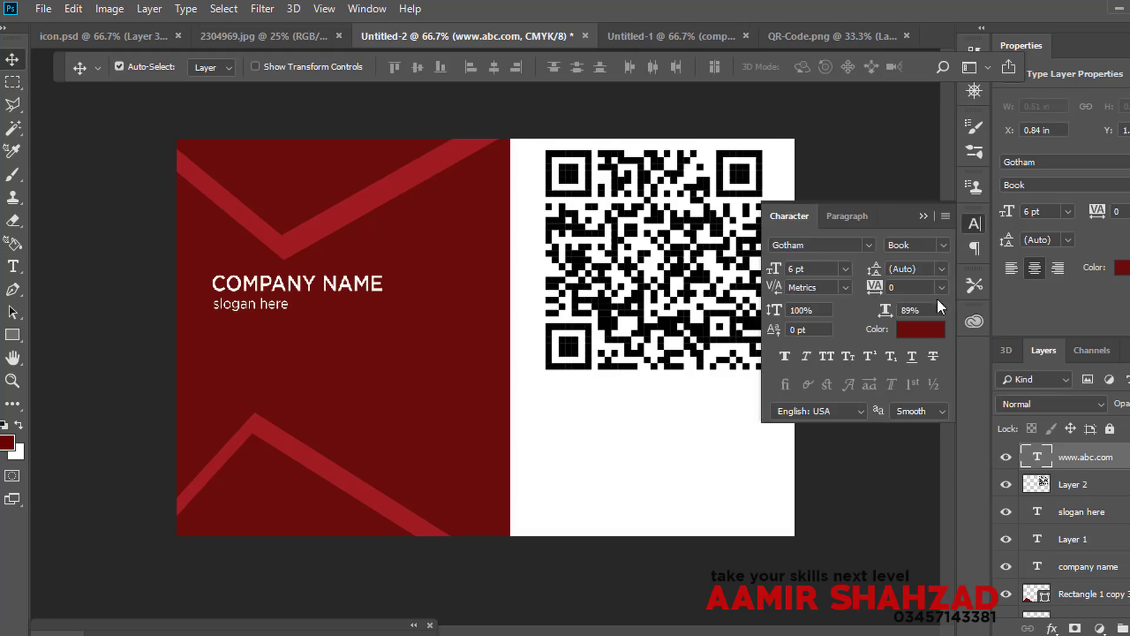
left_click(911, 327)
left_click(709, 390)
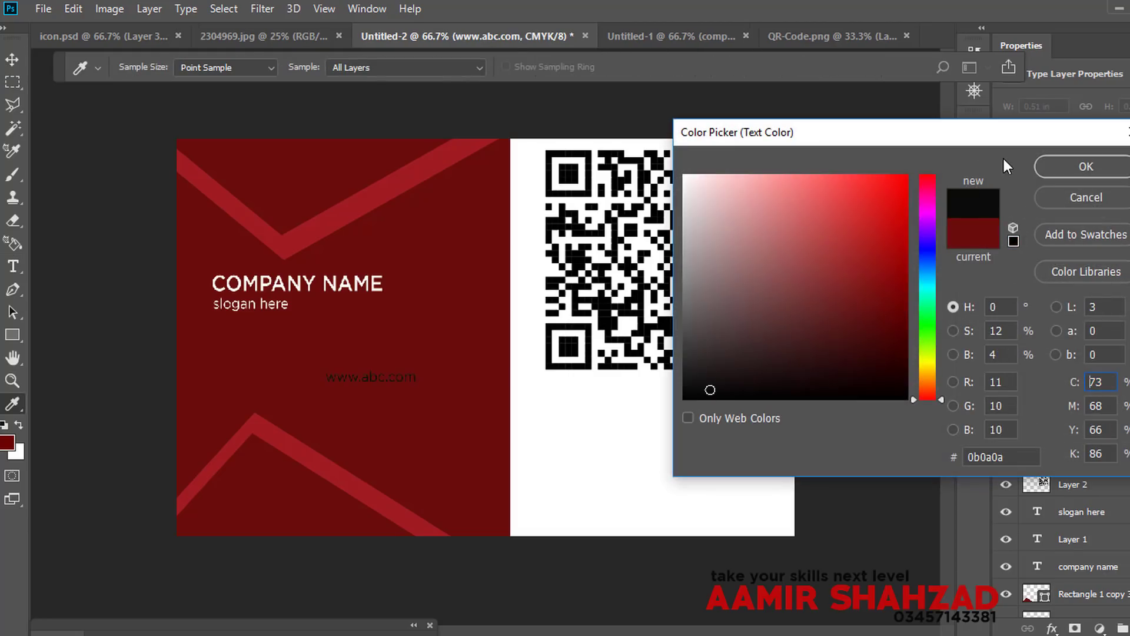
left_click(1036, 168)
left_click(975, 225)
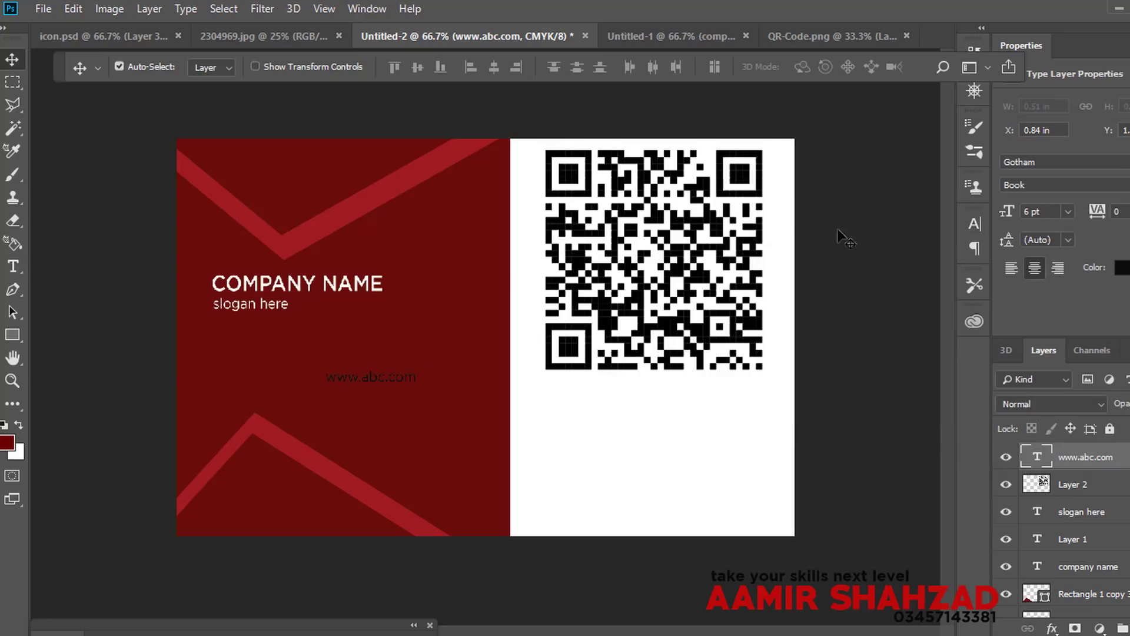
left_click_drag(415, 377, 442, 375)
left_click_drag(443, 377, 442, 377)
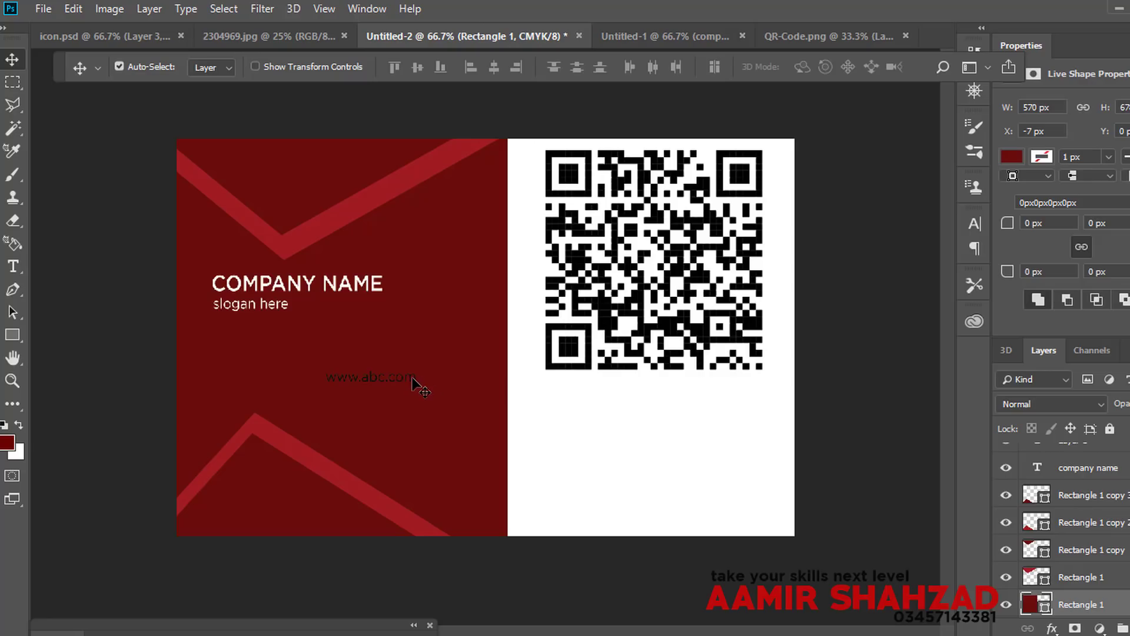
left_click_drag(415, 381, 715, 412)
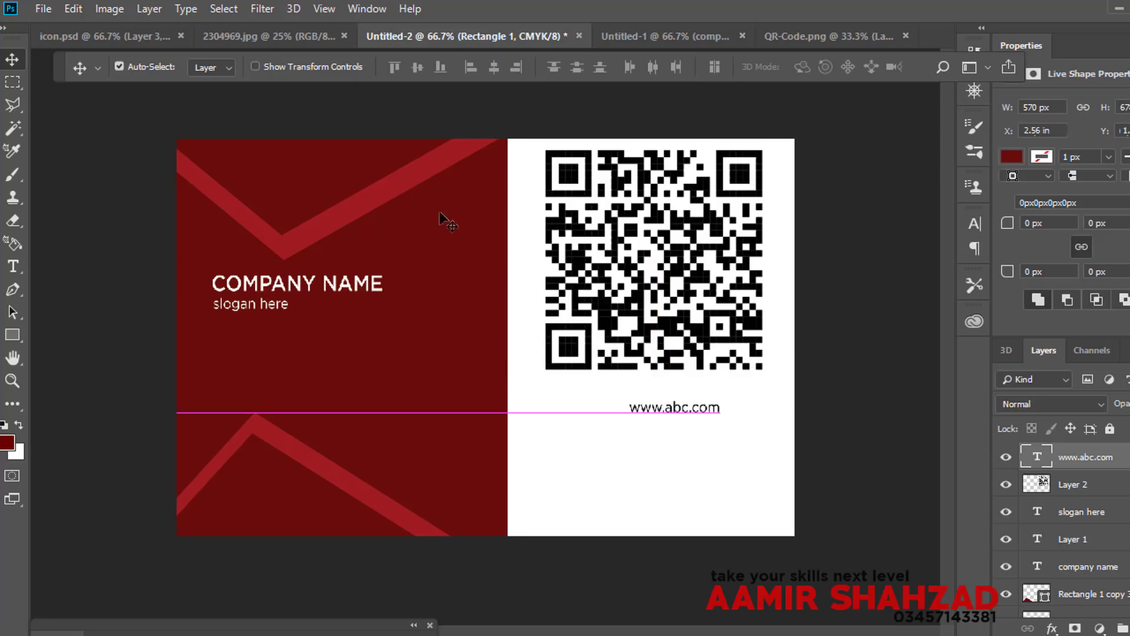
left_click(316, 40)
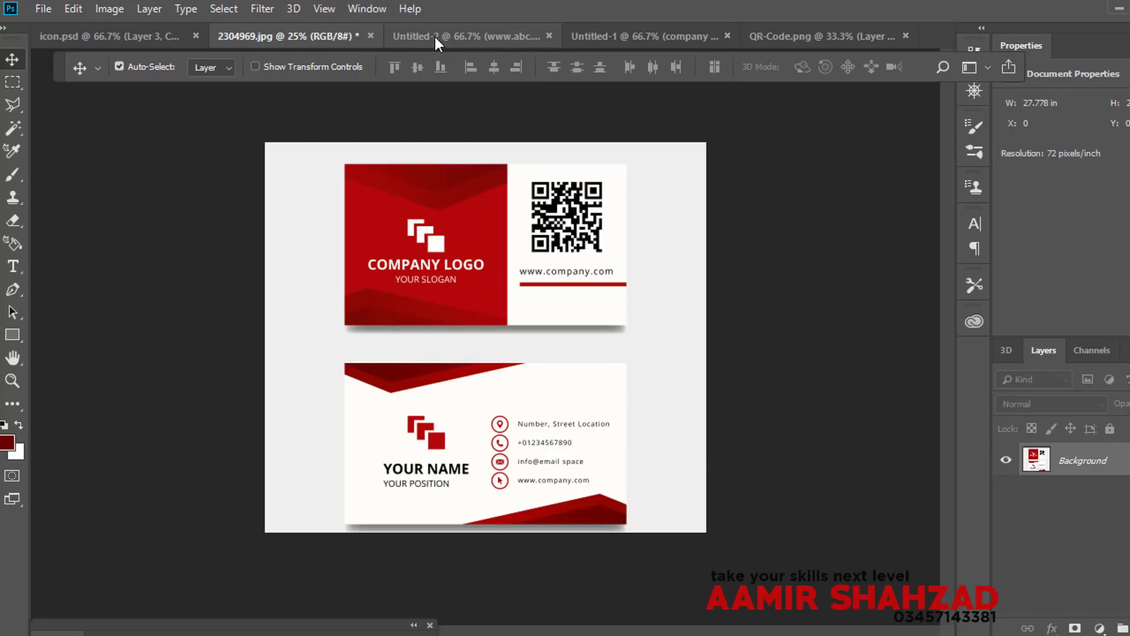
left_click(433, 35)
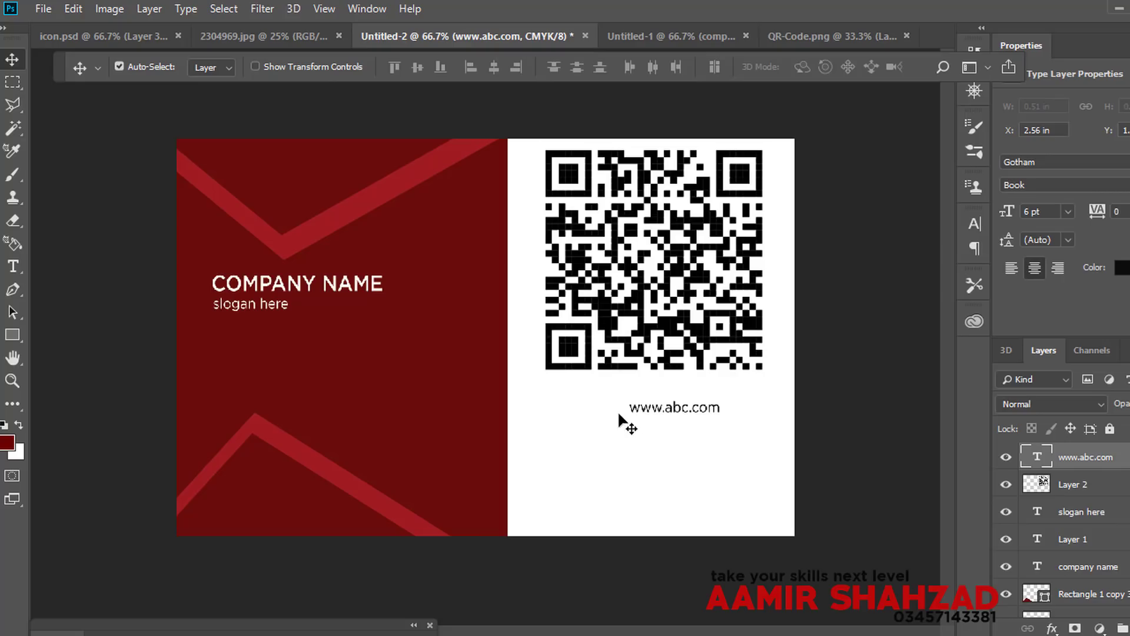
left_click(975, 224)
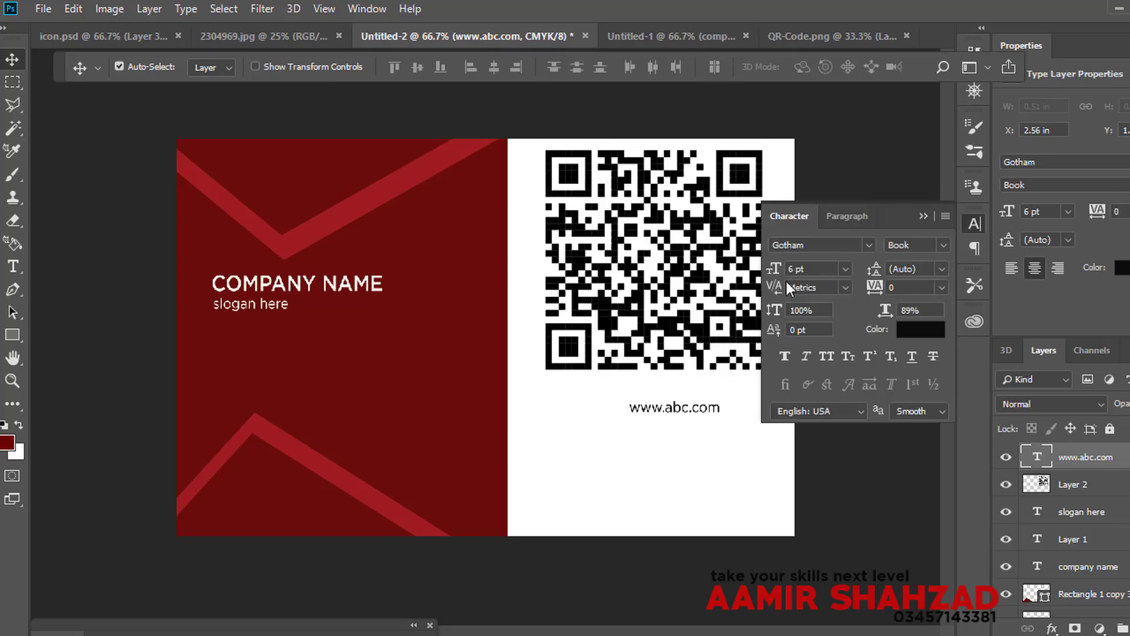
left_click_drag(777, 271, 776, 268)
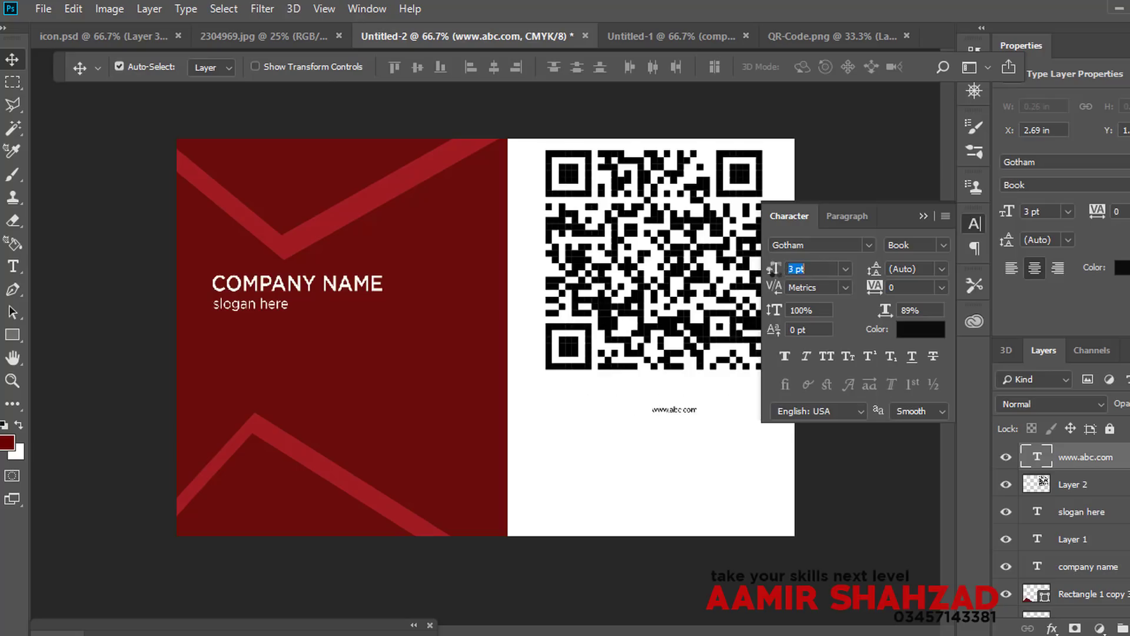
left_click(814, 269)
type("12")
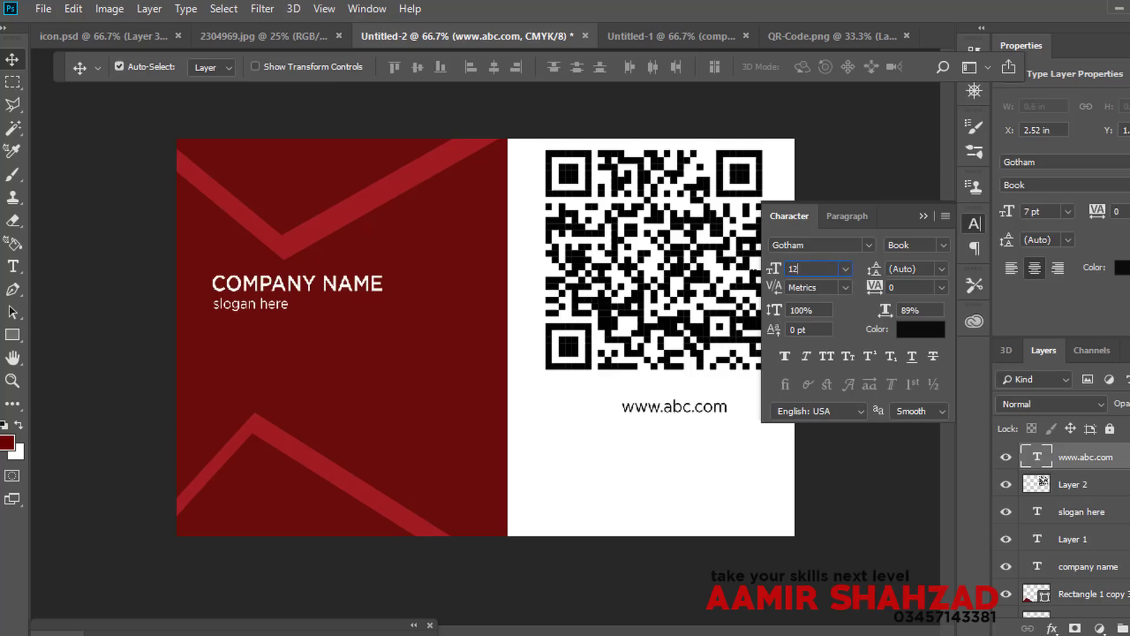
key("Return")
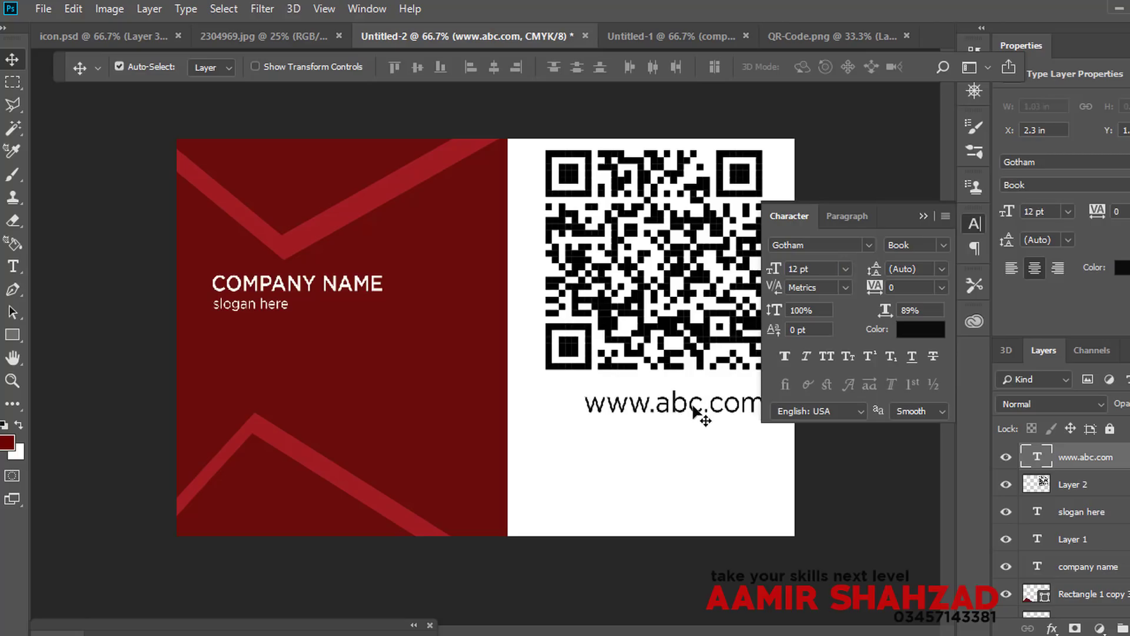
left_click_drag(689, 407, 676, 404)
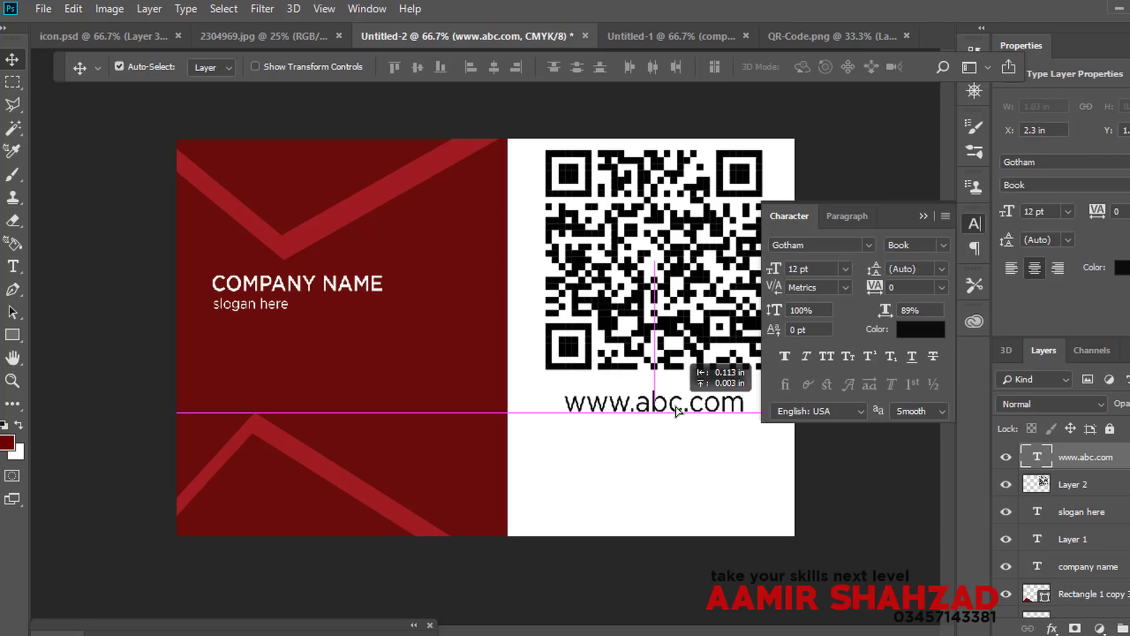
left_click(301, 41)
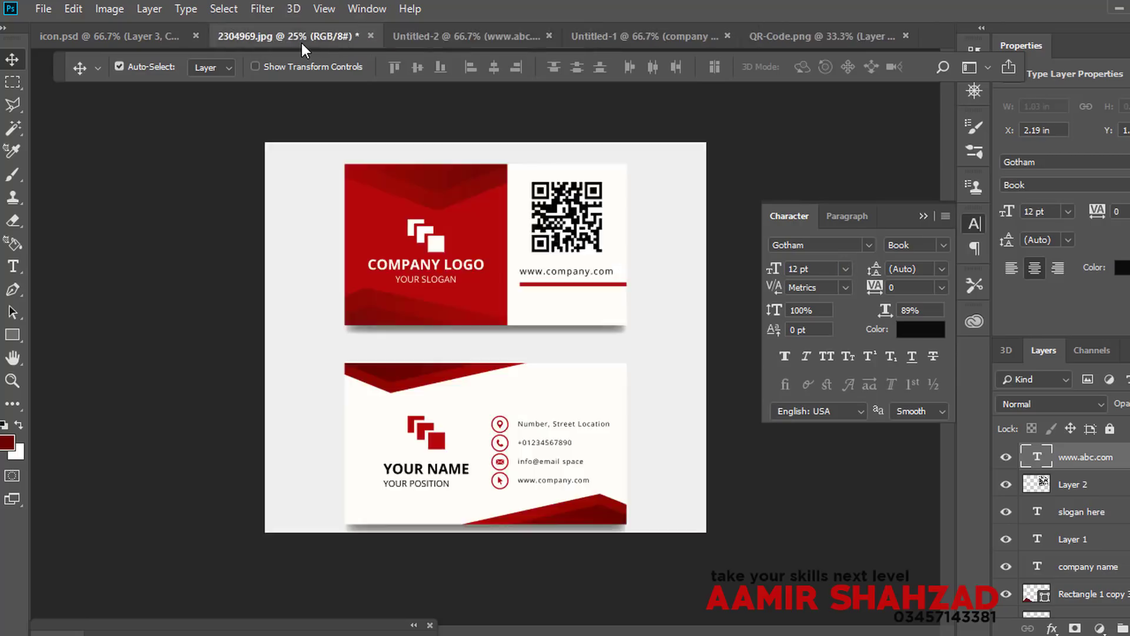
left_click(425, 37)
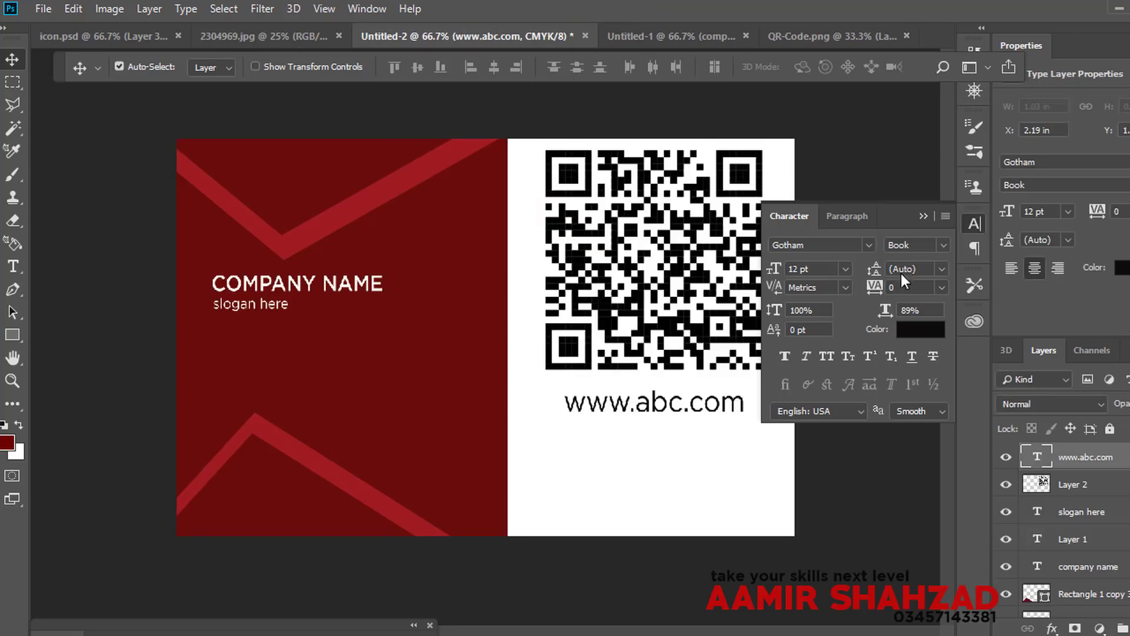
- Draw a thin 7 px high dark-red rectangle below the website text
left_click(975, 224)
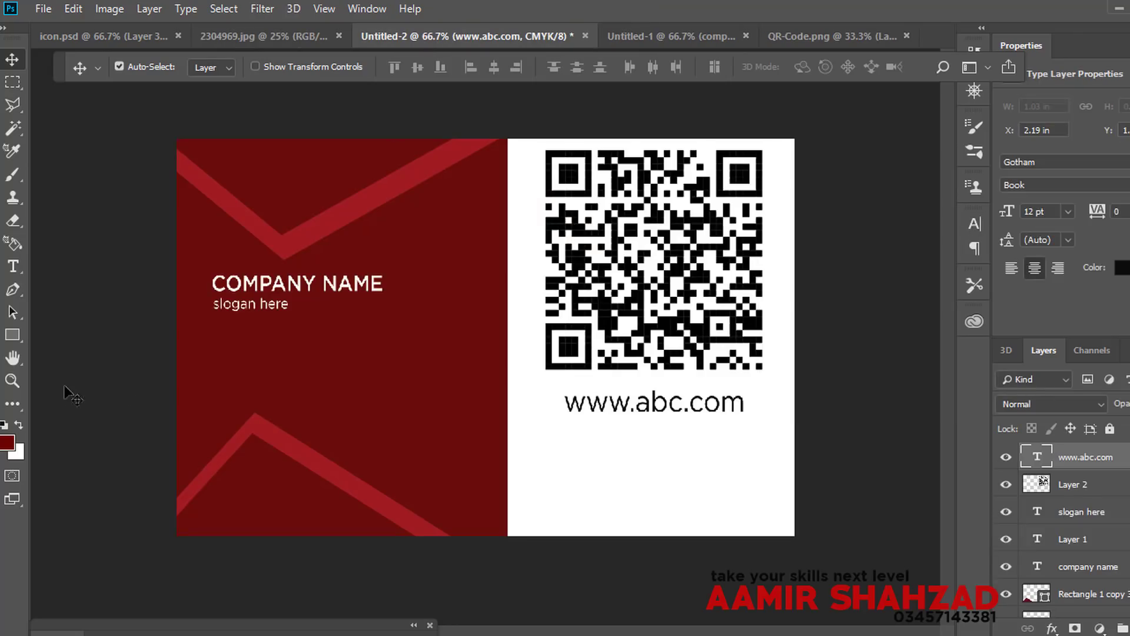
left_click(12, 334)
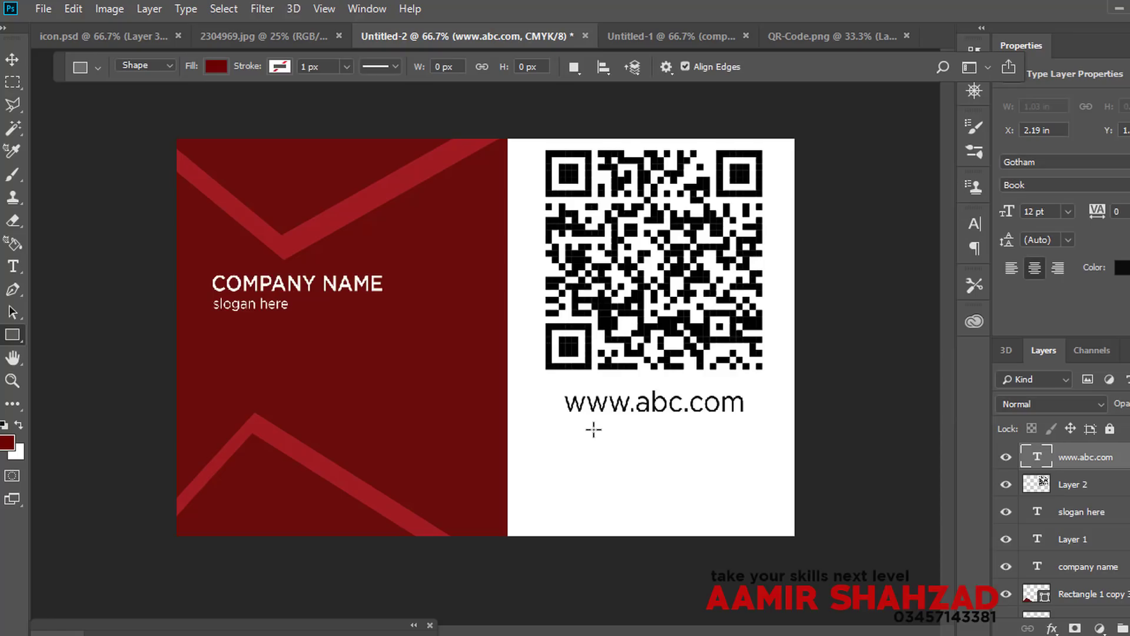
left_click_drag(593, 429, 795, 431)
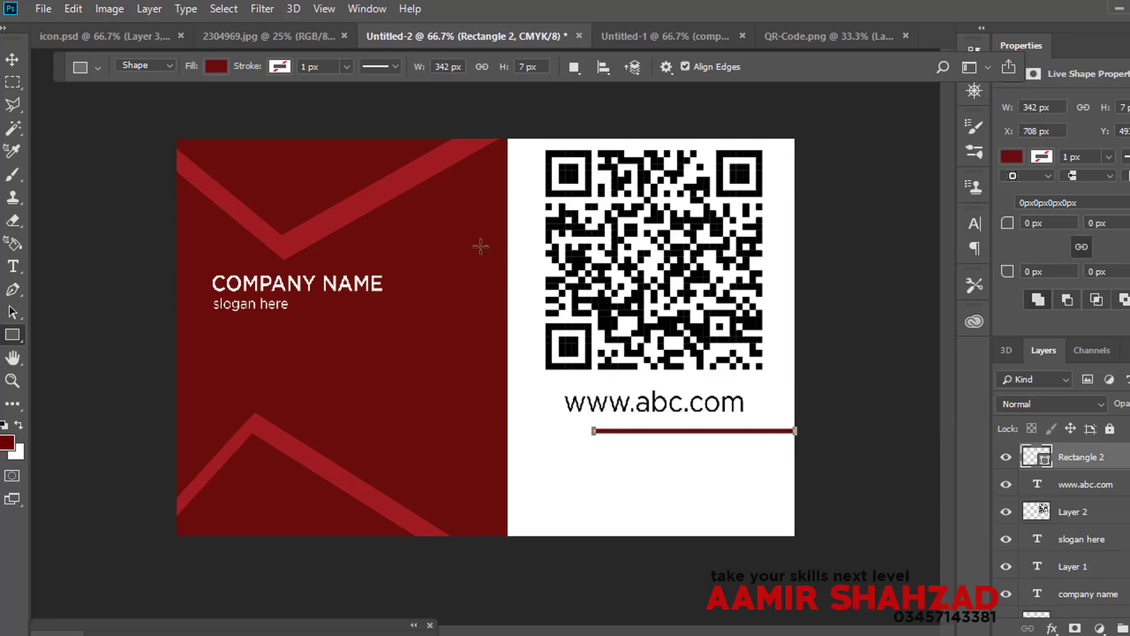
left_click(306, 36)
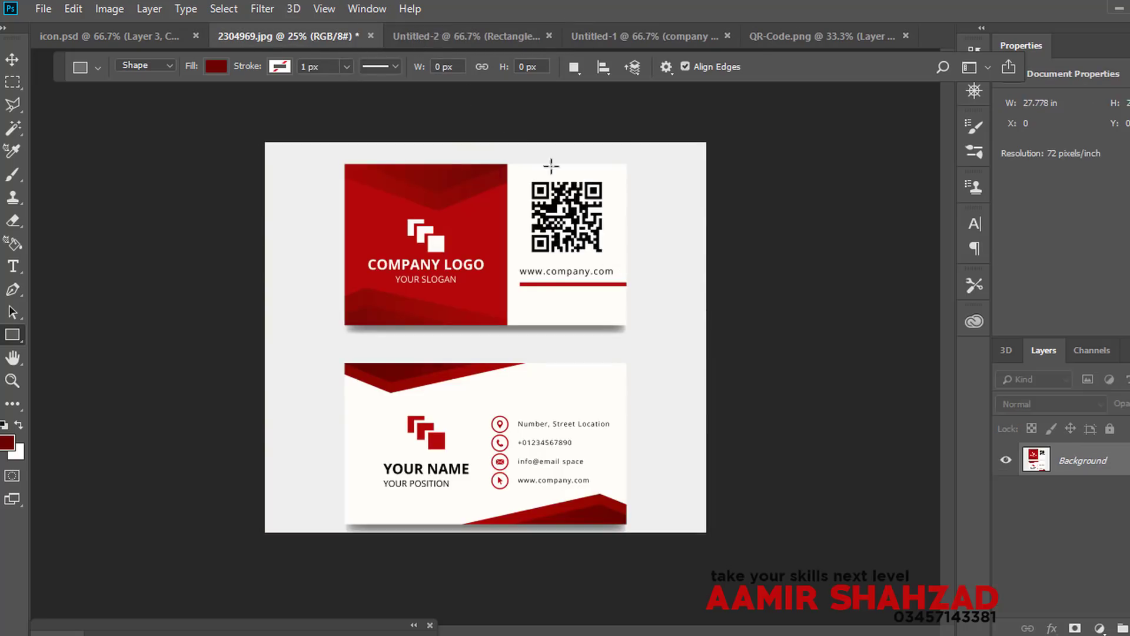
key("ctrl+Tab")
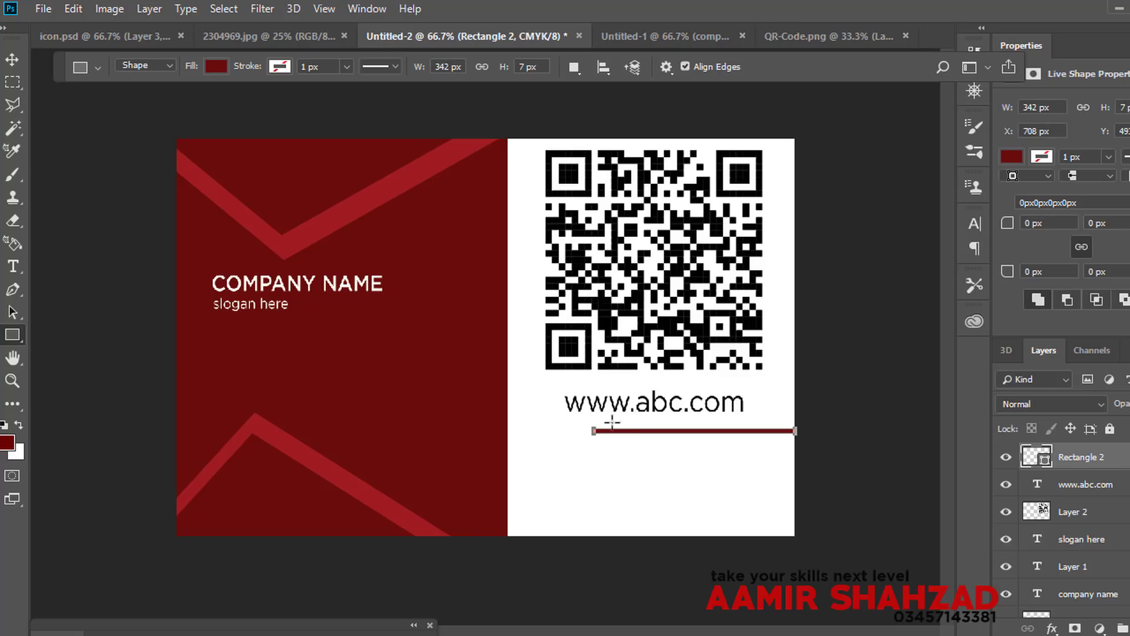
left_click(594, 430)
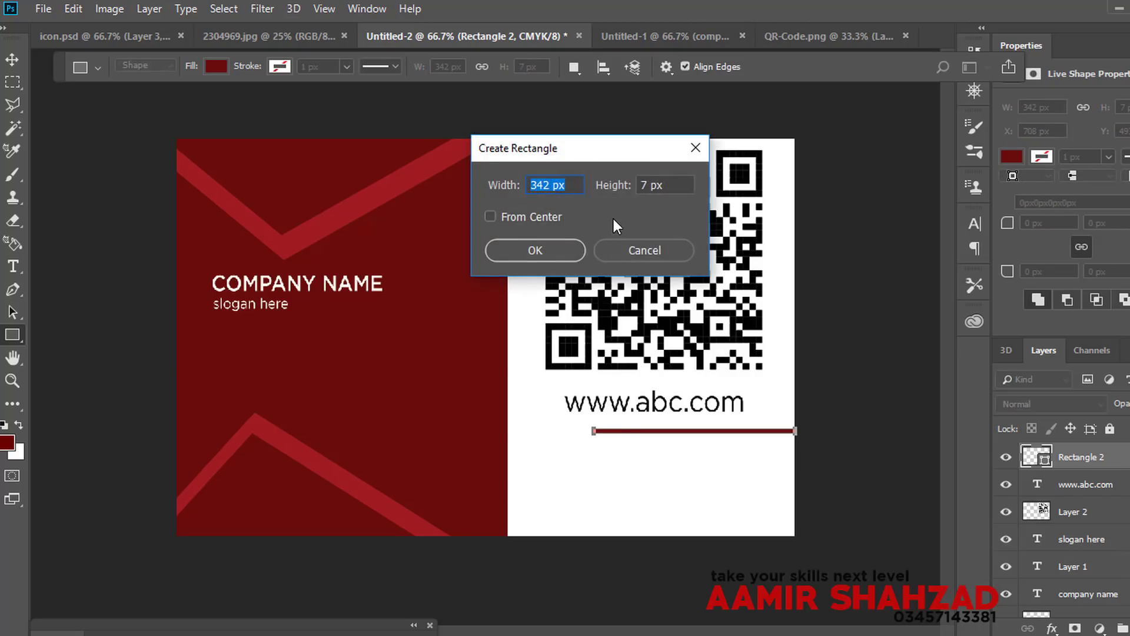
left_click(620, 248)
left_click(73, 9)
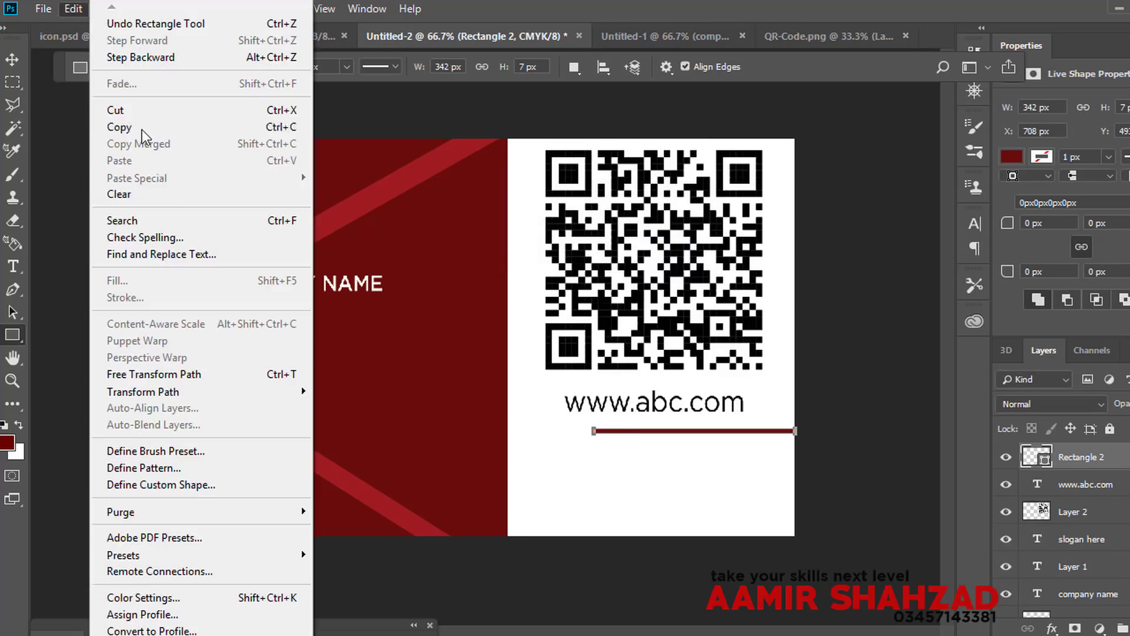
left_click(170, 374)
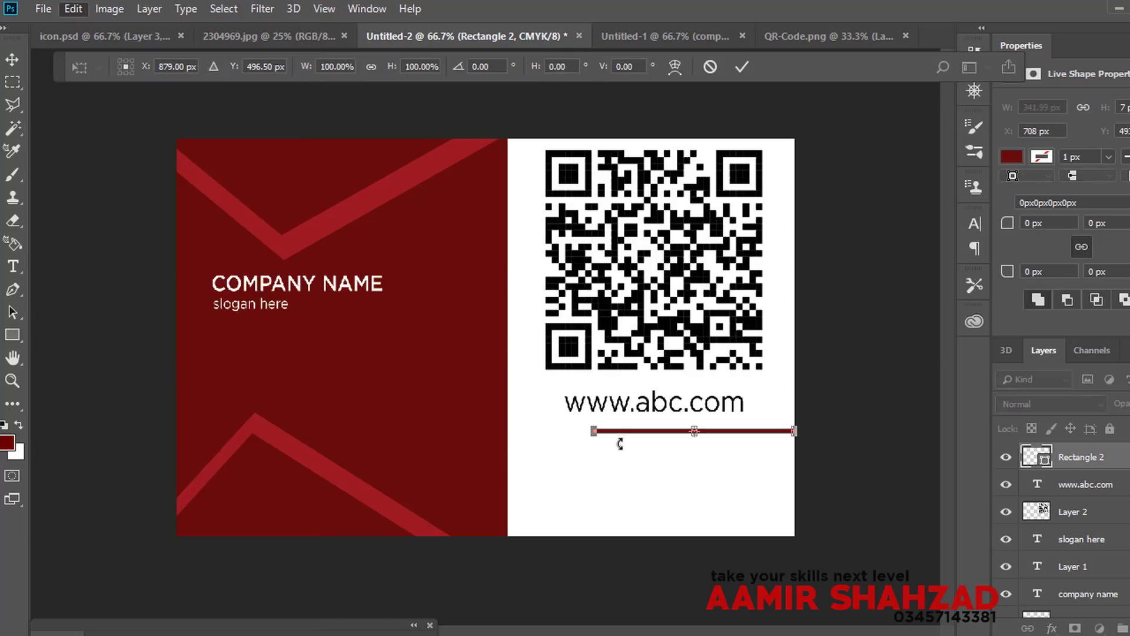
left_click_drag(591, 430, 563, 431)
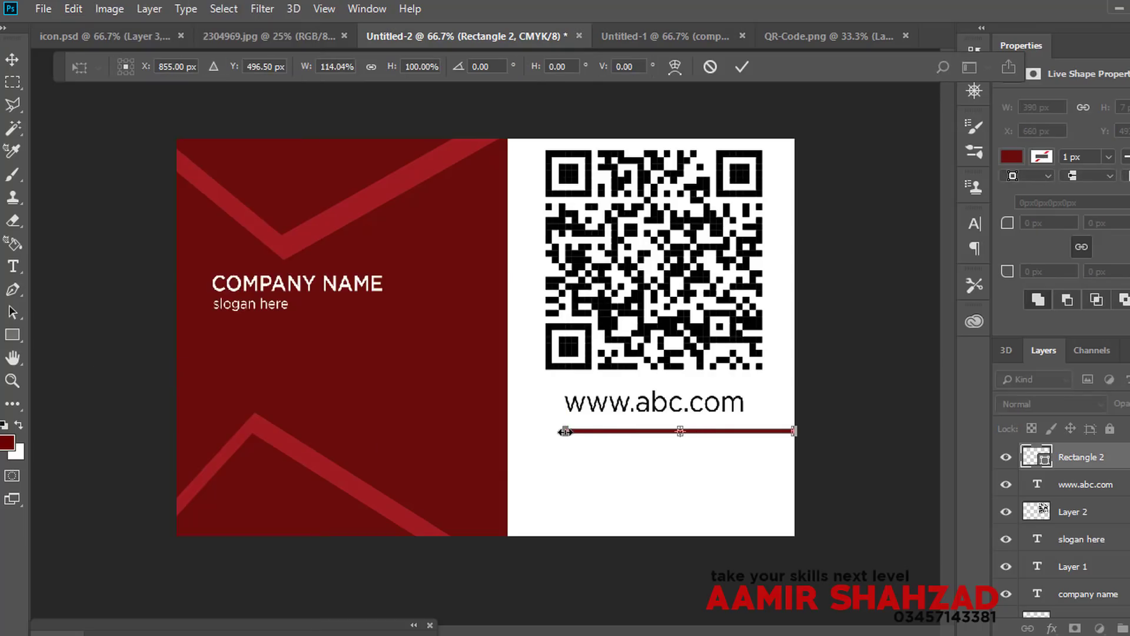
key("Return")
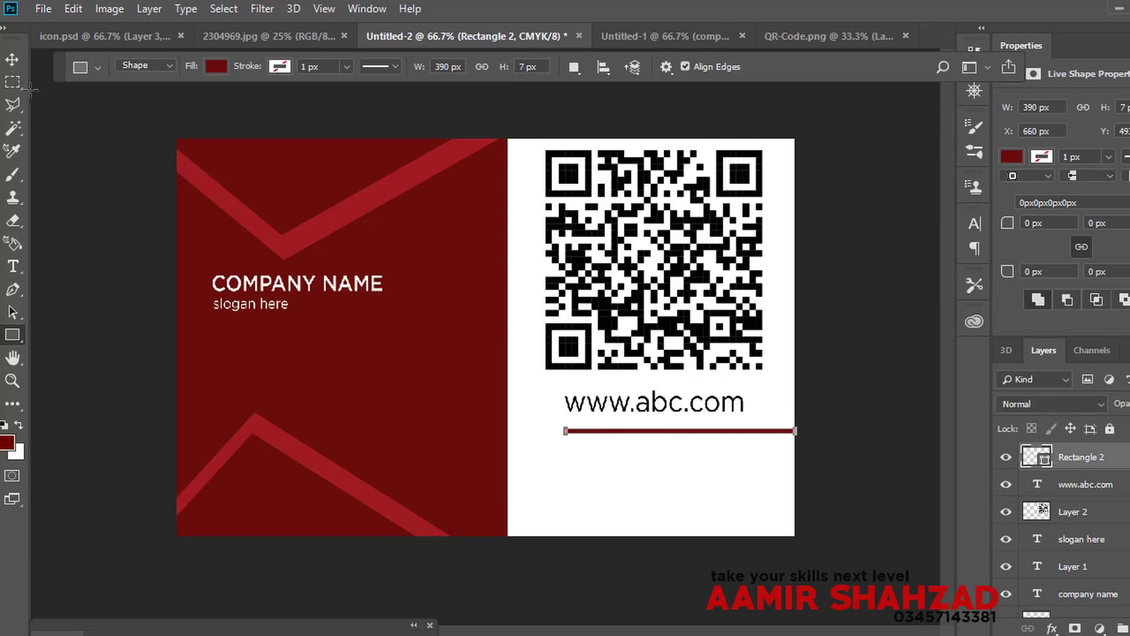
left_click(15, 63)
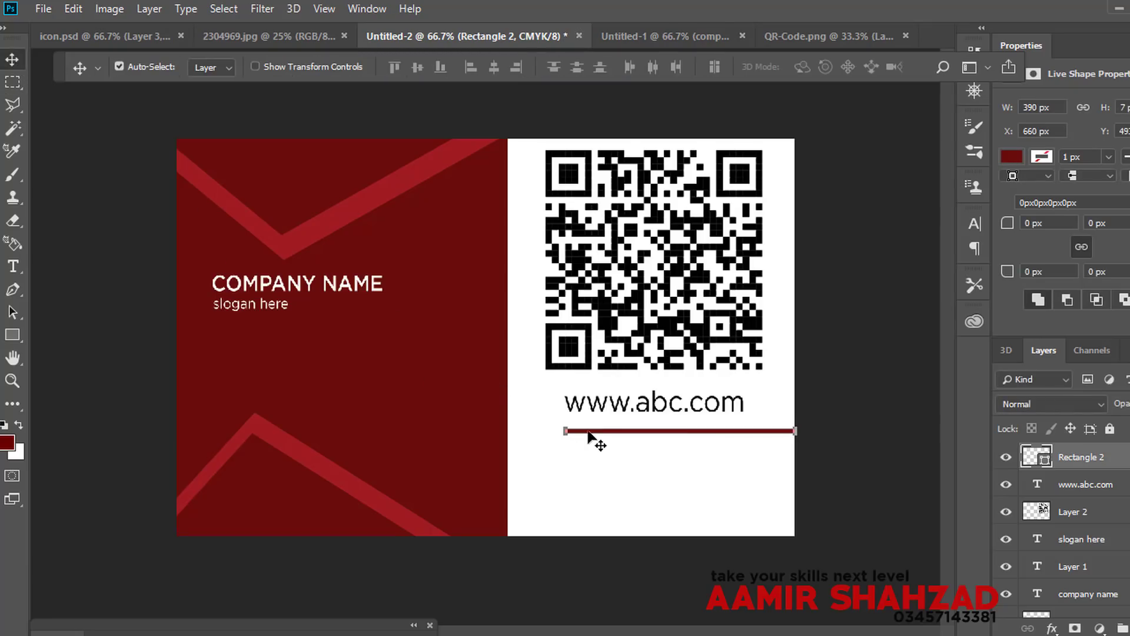
left_click_drag(588, 432, 586, 423)
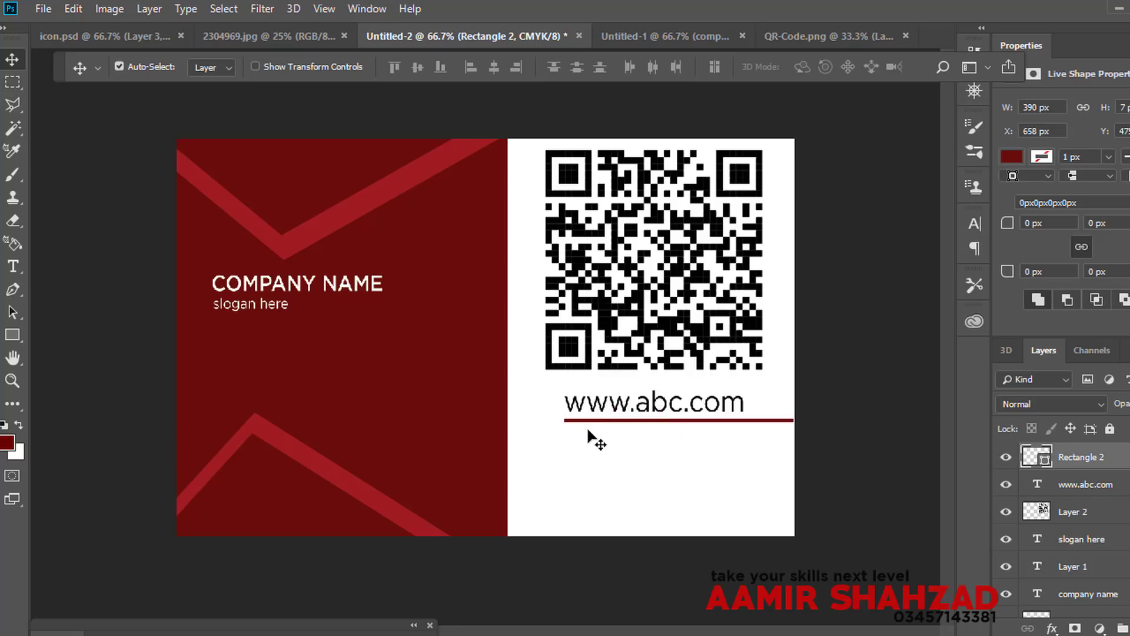